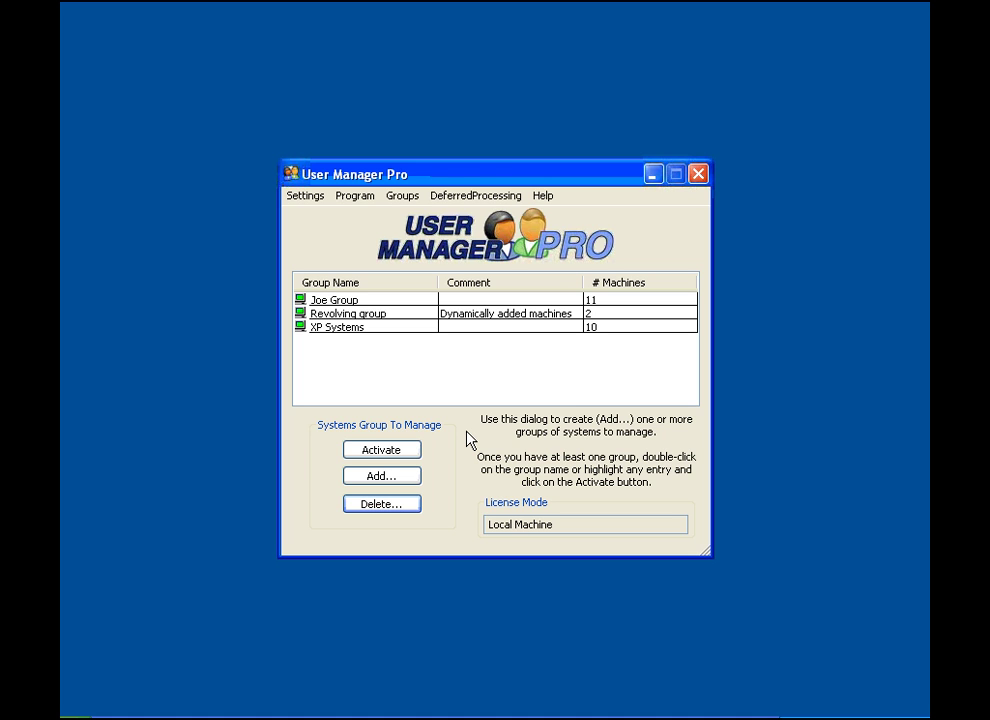
- Add a simple group named 123 with no comment
{"action": "right_click", "coordinate": [426, 377]}
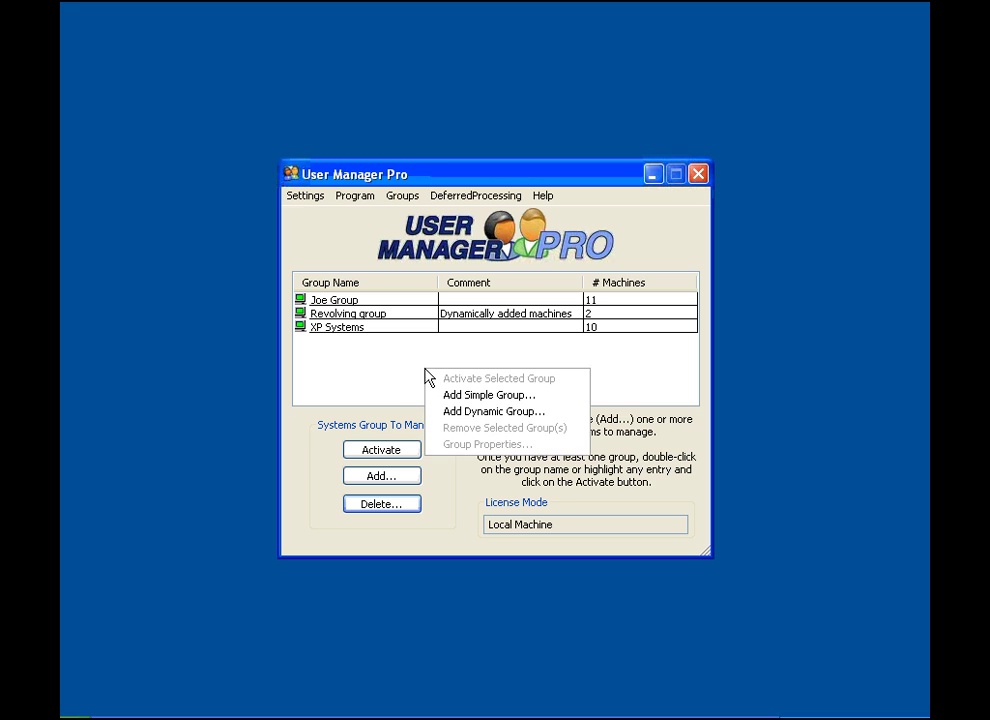
{"action": "left_click", "coordinate": [404, 197]}
{"action": "left_click", "coordinate": [404, 197]}
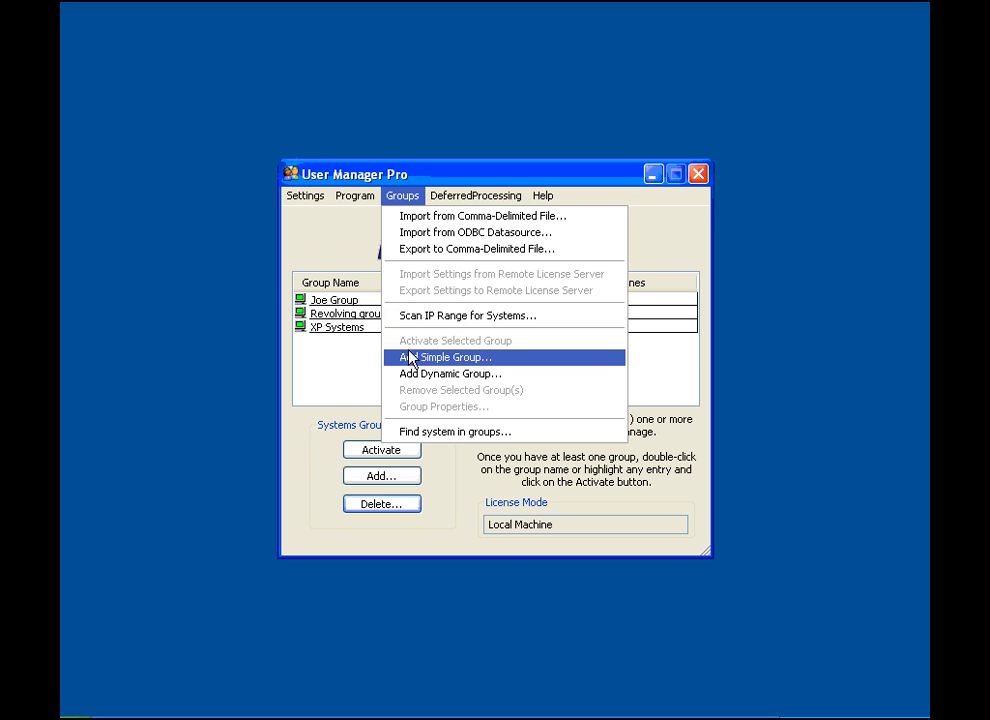
{"action": "left_click", "coordinate": [487, 360]}
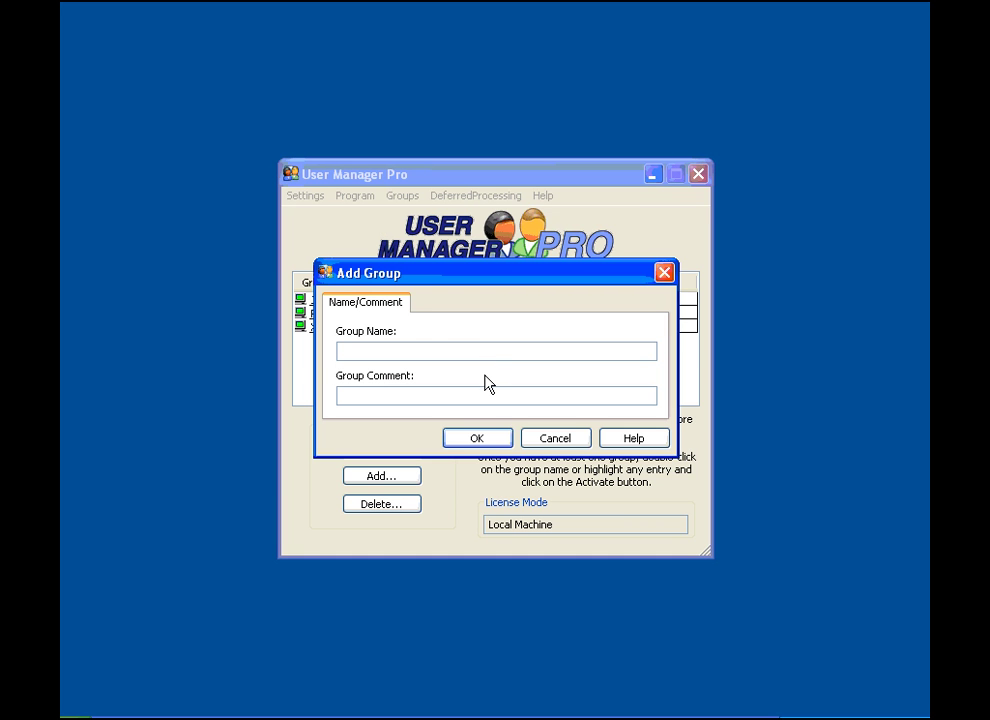
{"action": "type", "text": "123"}
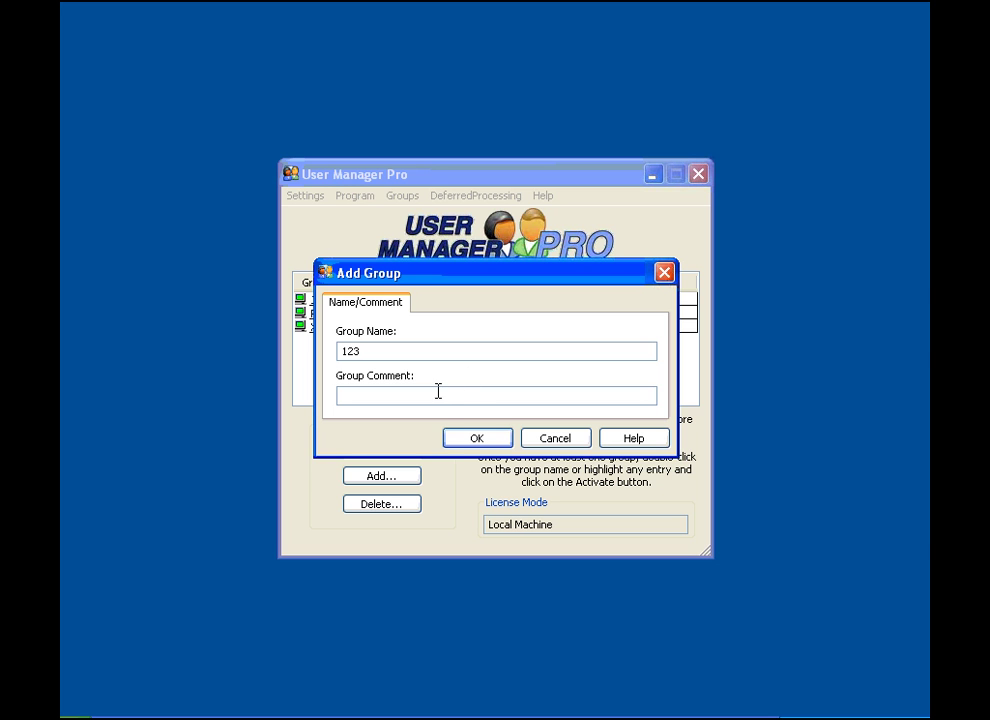
{"action": "left_click", "coordinate": [465, 441]}
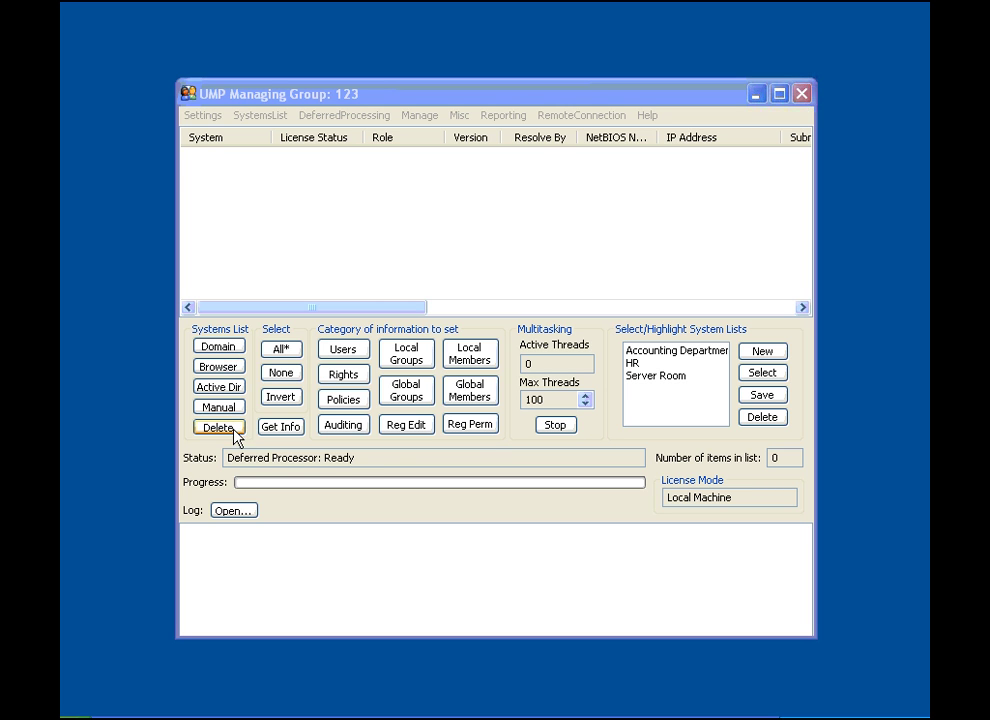
- Open the IP range scan for the group and try a new entry of type Start/Stop IP Addresses, leaving it unsaved
{"action": "right_click", "coordinate": [279, 159]}
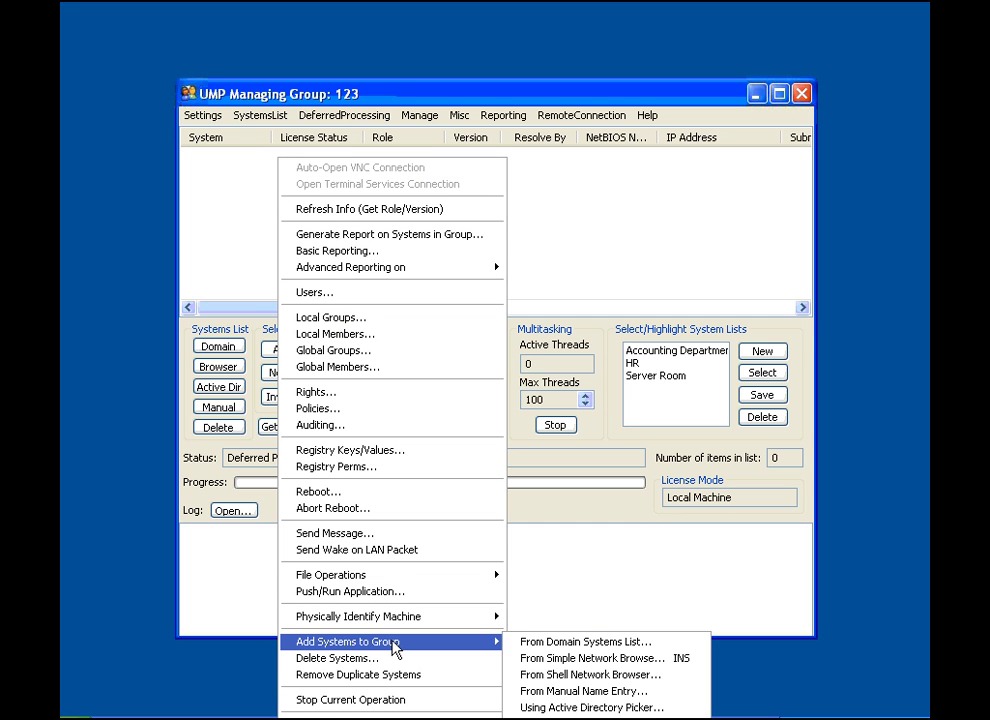
{"action": "left_click", "coordinate": [262, 115]}
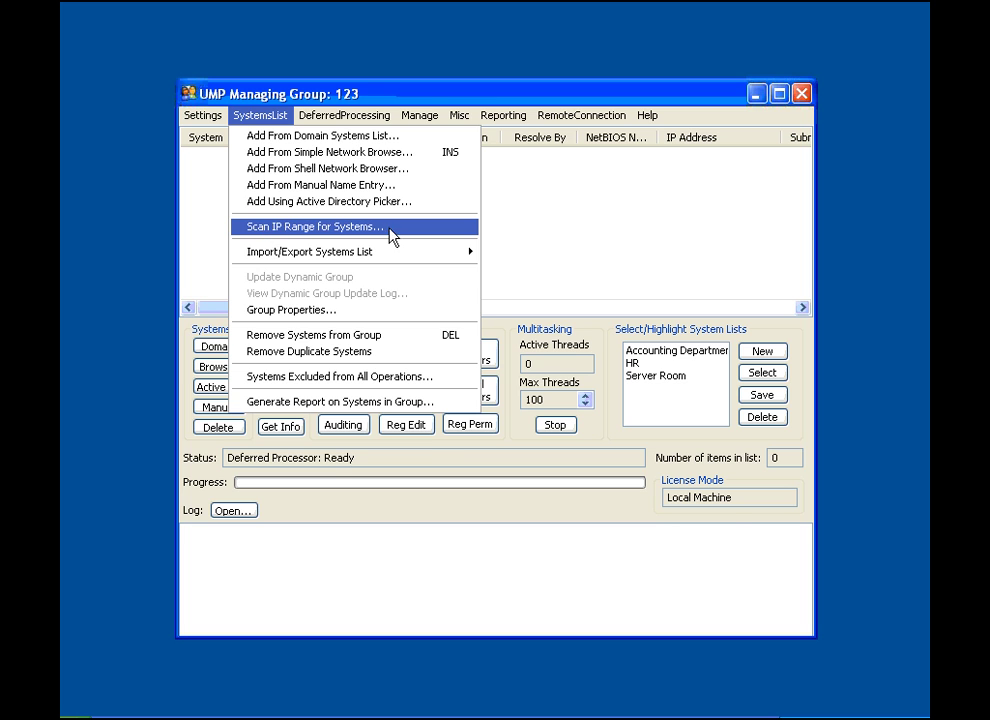
{"action": "left_click", "coordinate": [391, 237]}
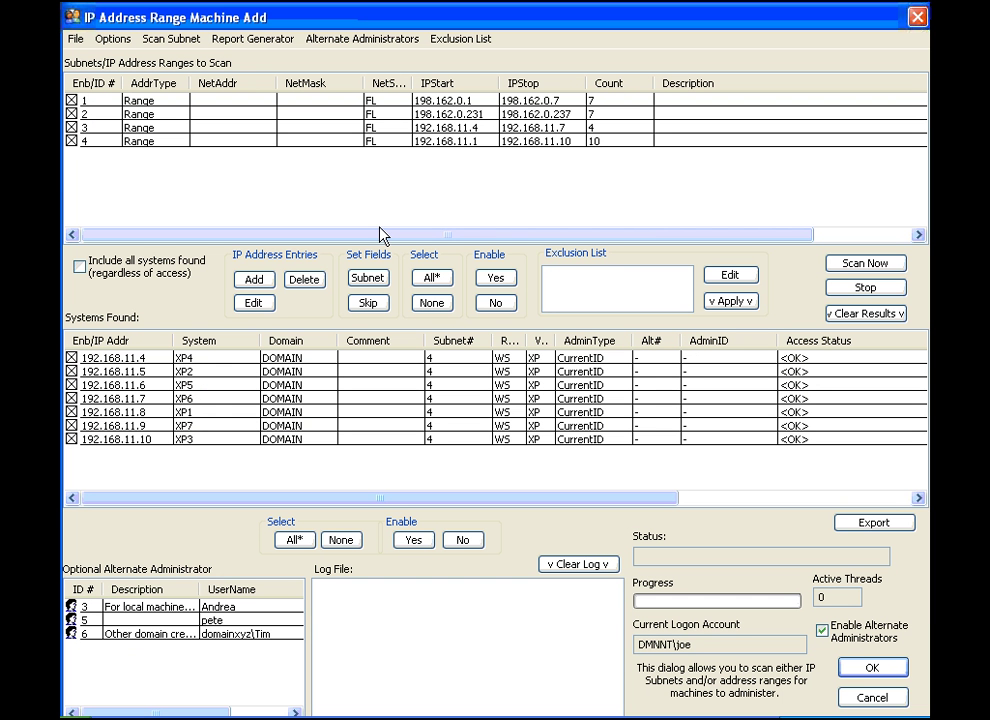
{"action": "left_click", "coordinate": [262, 281]}
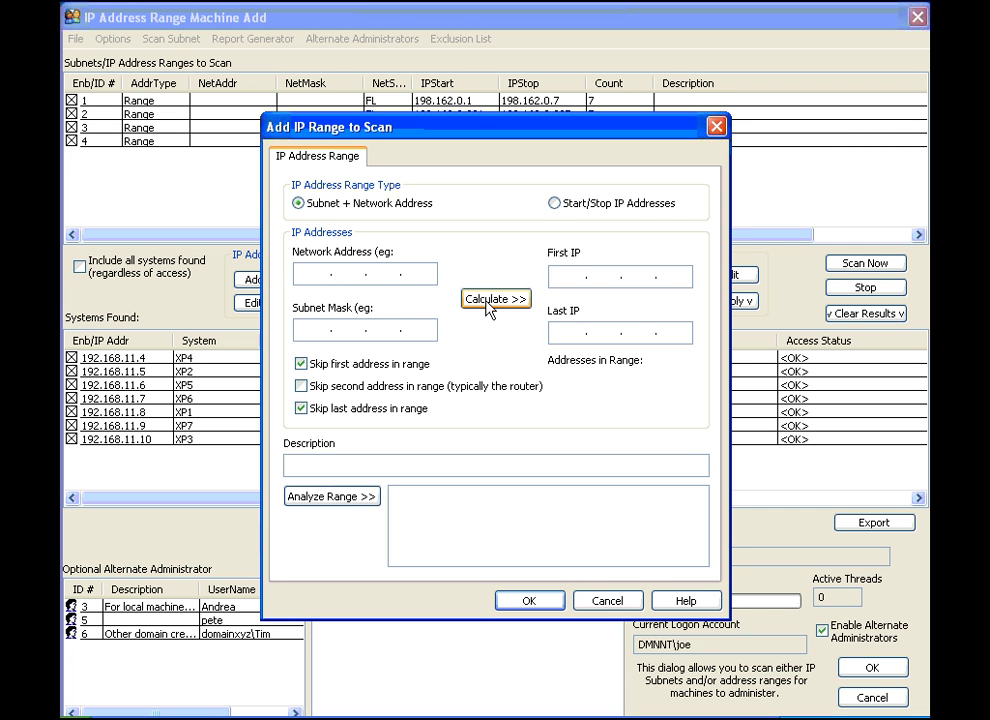
{"action": "left_click", "coordinate": [558, 206]}
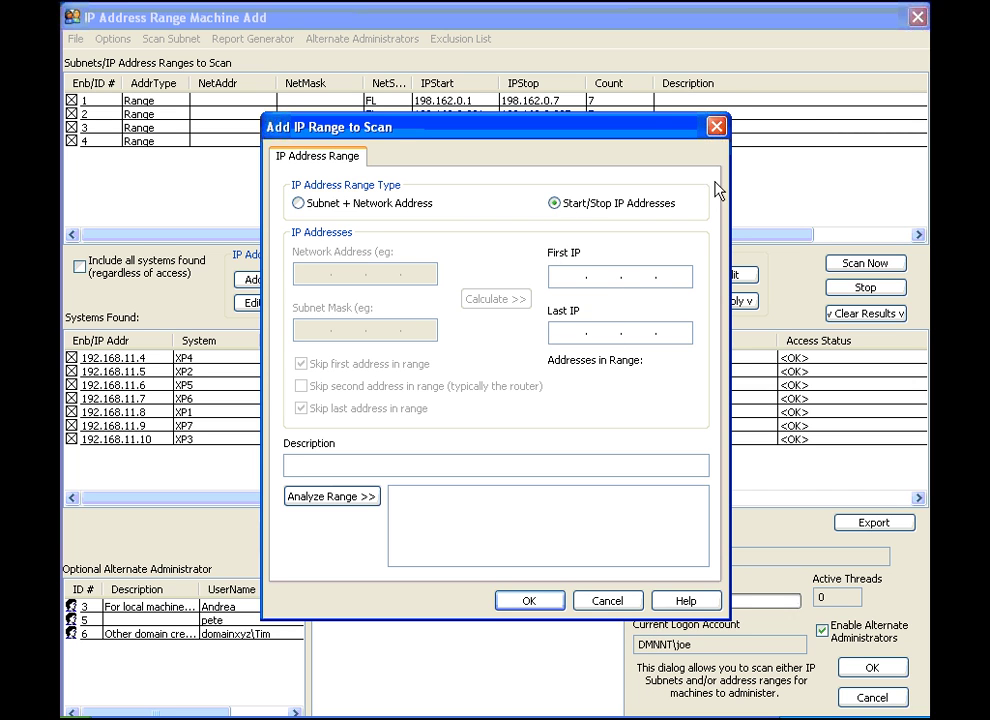
{"action": "left_click", "coordinate": [716, 126]}
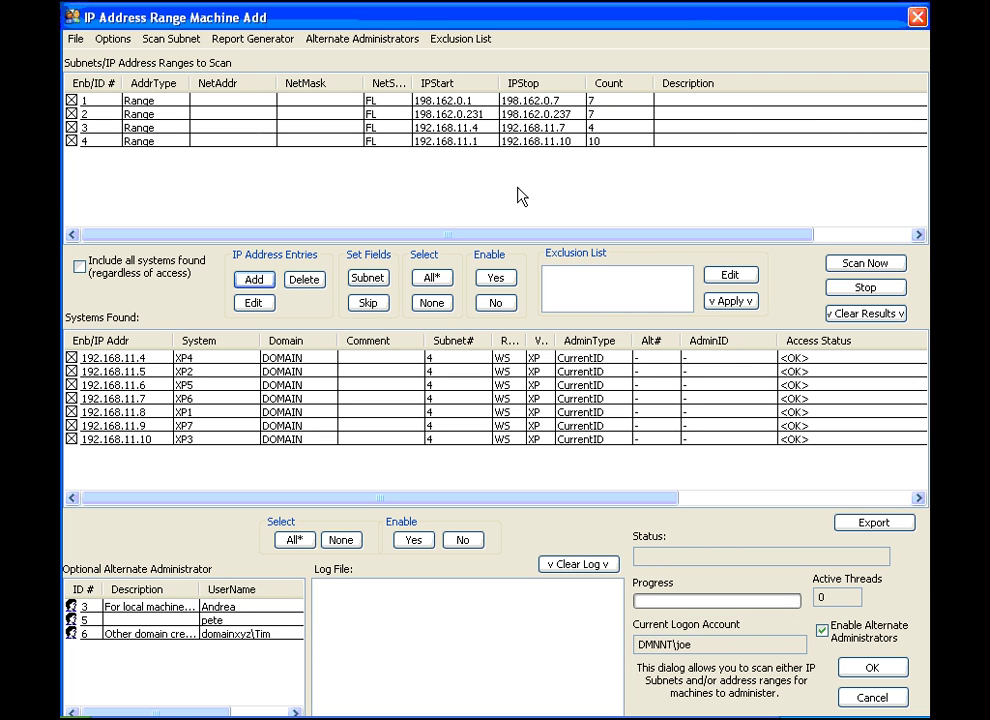
- Try including all found systems regardless of access and exporting scan results by TCP/IP address, then cancel the export and the scan
{"action": "left_click", "coordinate": [382, 143]}
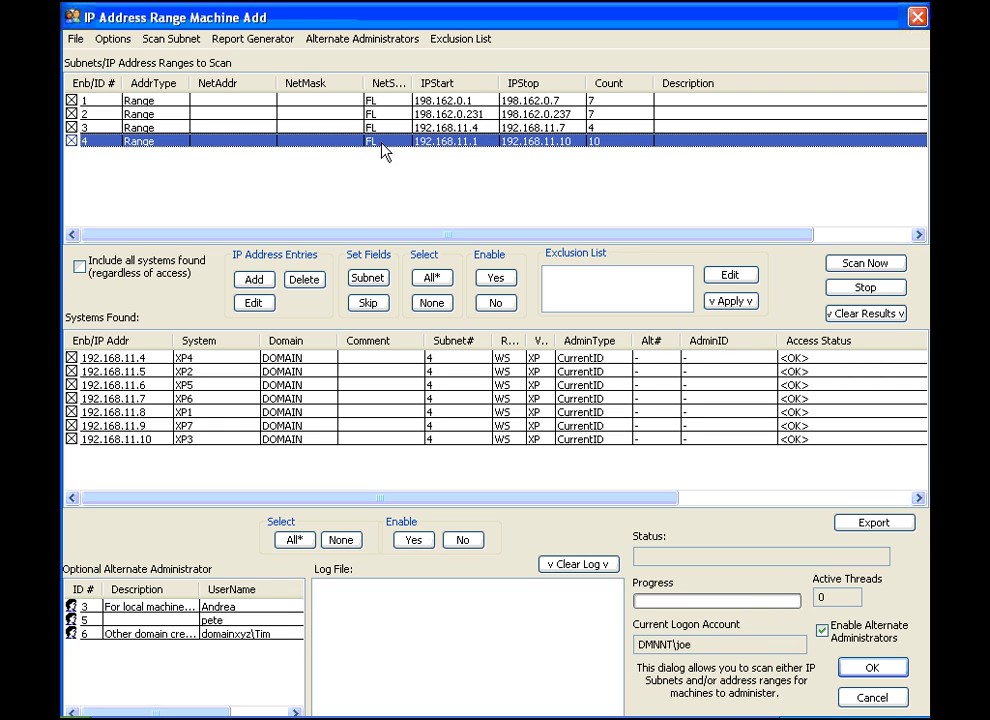
{"action": "left_click", "coordinate": [79, 268]}
{"action": "left_click", "coordinate": [860, 524]}
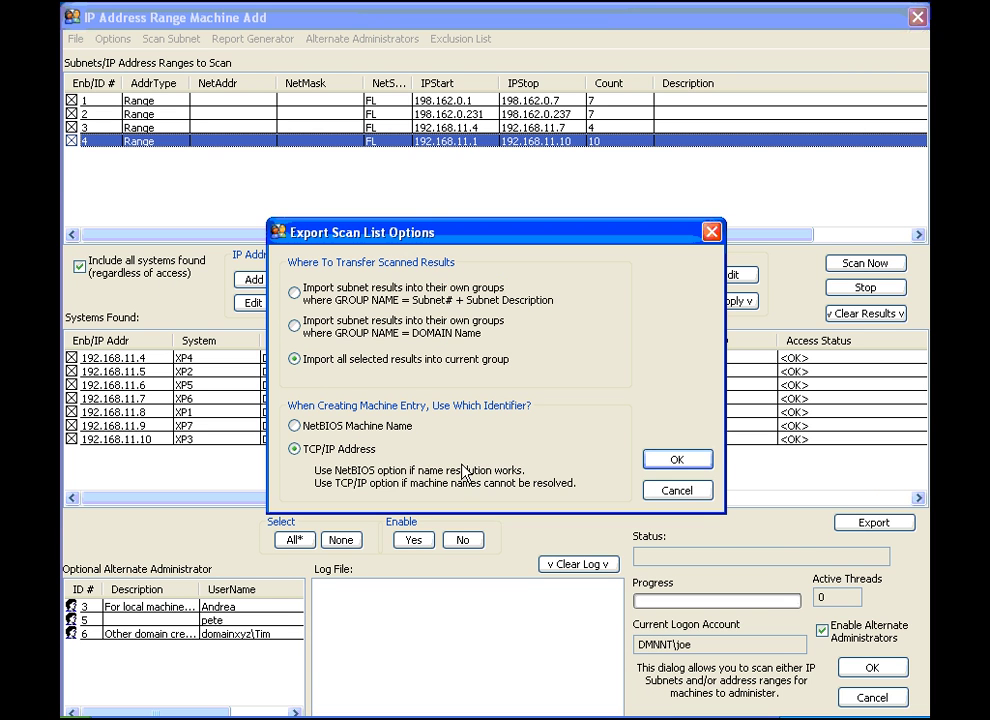
{"action": "left_click", "coordinate": [295, 427]}
{"action": "left_click", "coordinate": [295, 449]}
{"action": "left_click", "coordinate": [660, 491]}
{"action": "left_click", "coordinate": [866, 695]}
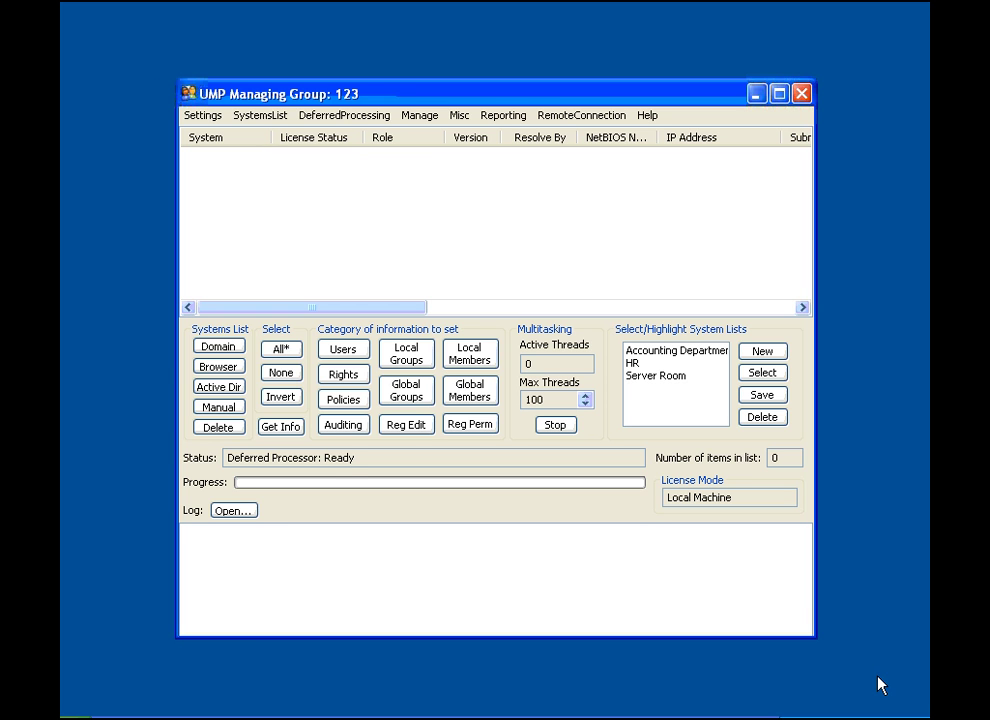
- View the import and export choices for the group's systems list, then close the group
{"action": "left_click", "coordinate": [267, 121]}
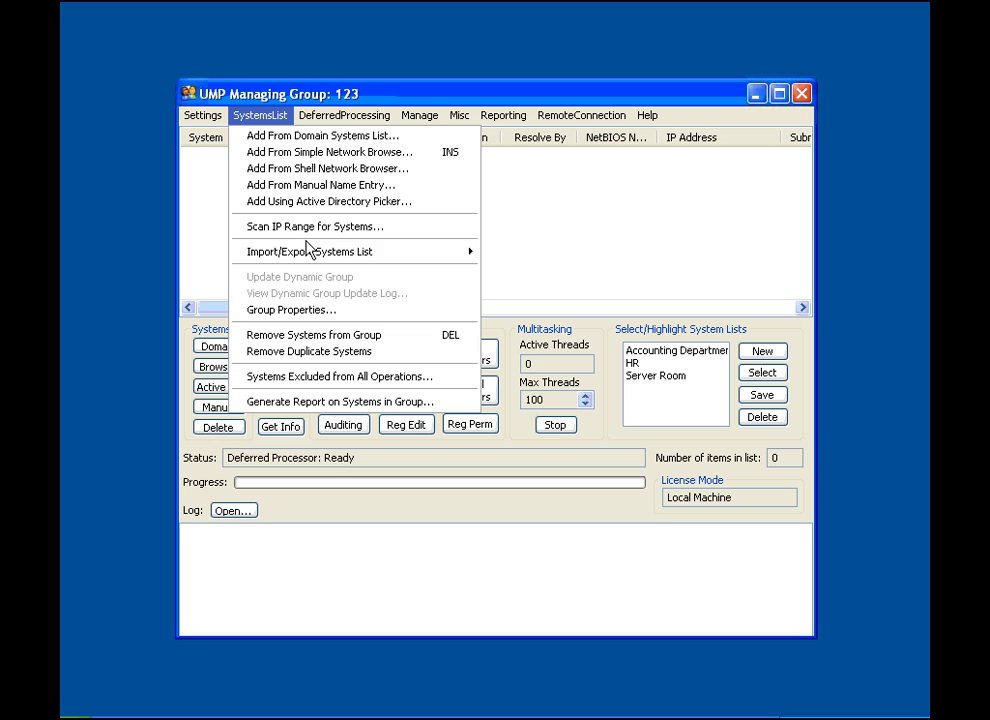
{"action": "mouse_move", "coordinate": [435, 258]}
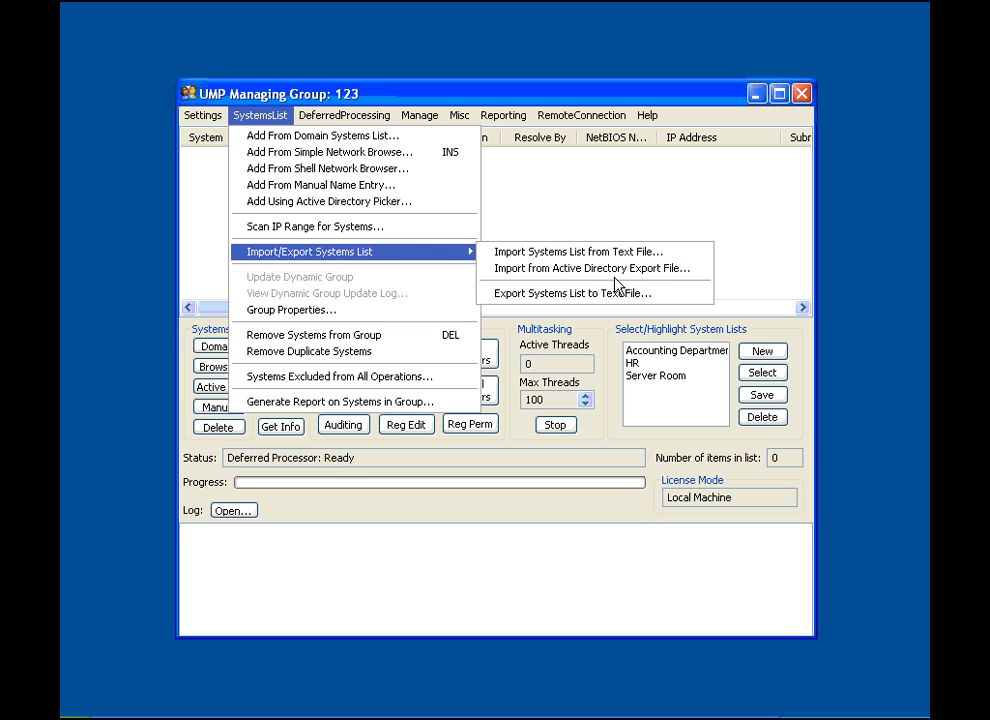
{"action": "left_click", "coordinate": [802, 95]}
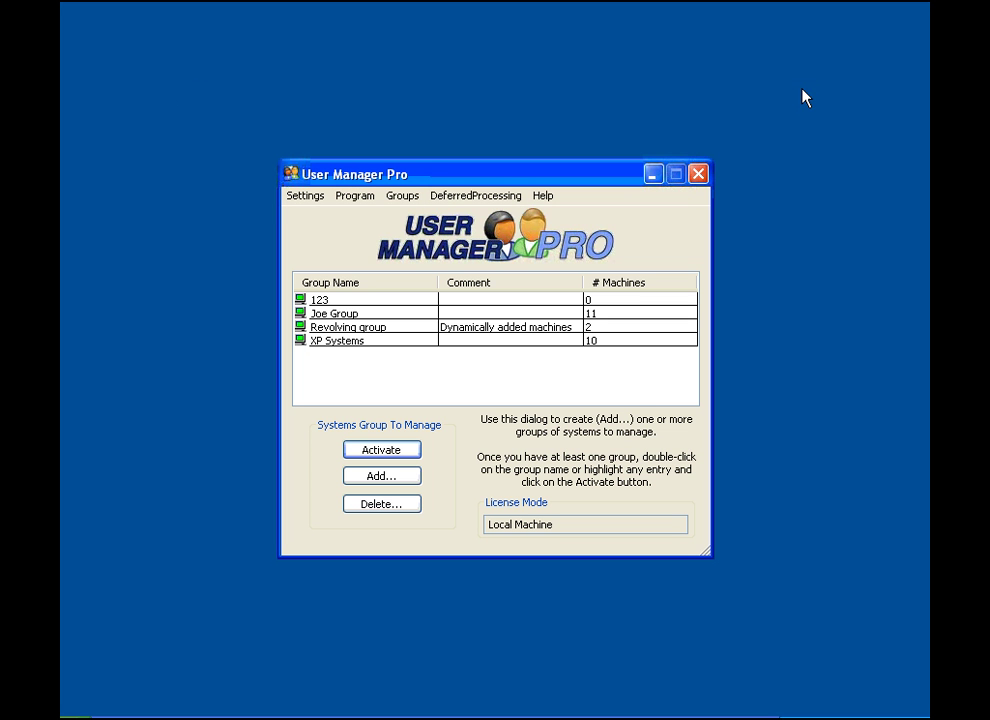
- Remove the group 123 from the list of groups
{"action": "right_click", "coordinate": [418, 305]}
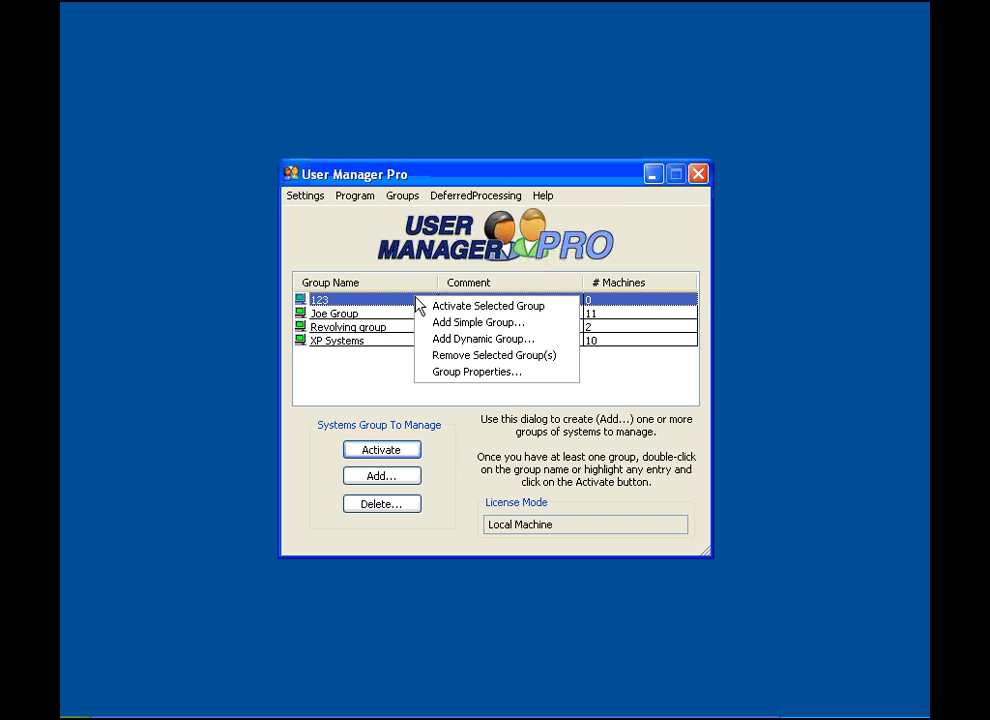
{"action": "left_click", "coordinate": [428, 355]}
{"action": "left_click", "coordinate": [455, 395]}
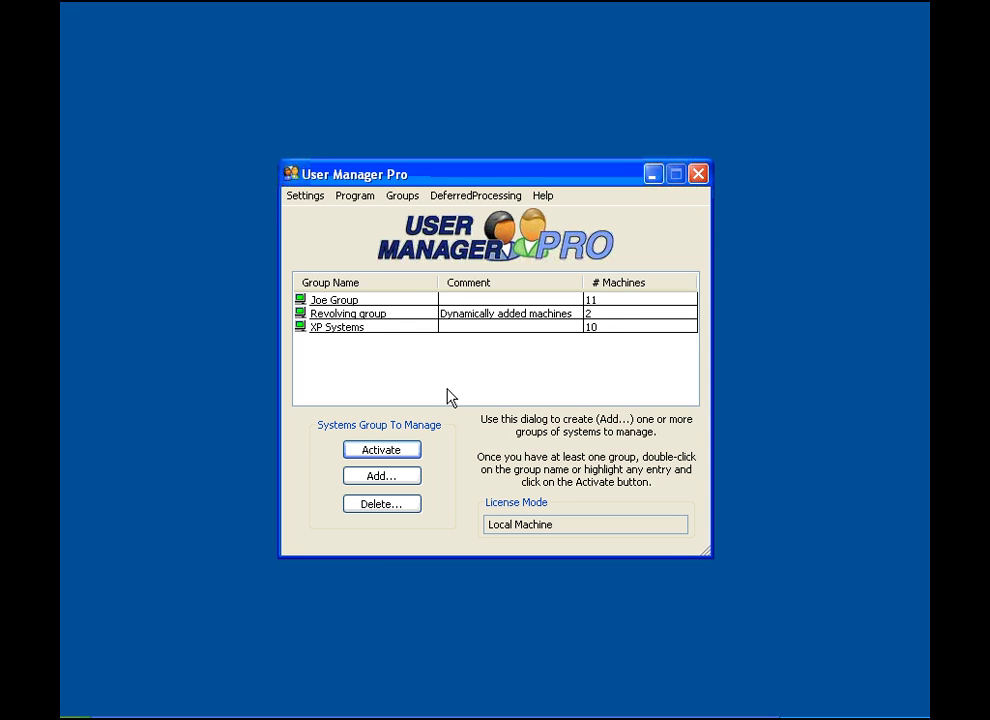
- Start a dynamic group named 321 and look at the domains selectable as a source, without adding one
{"action": "left_click", "coordinate": [402, 196]}
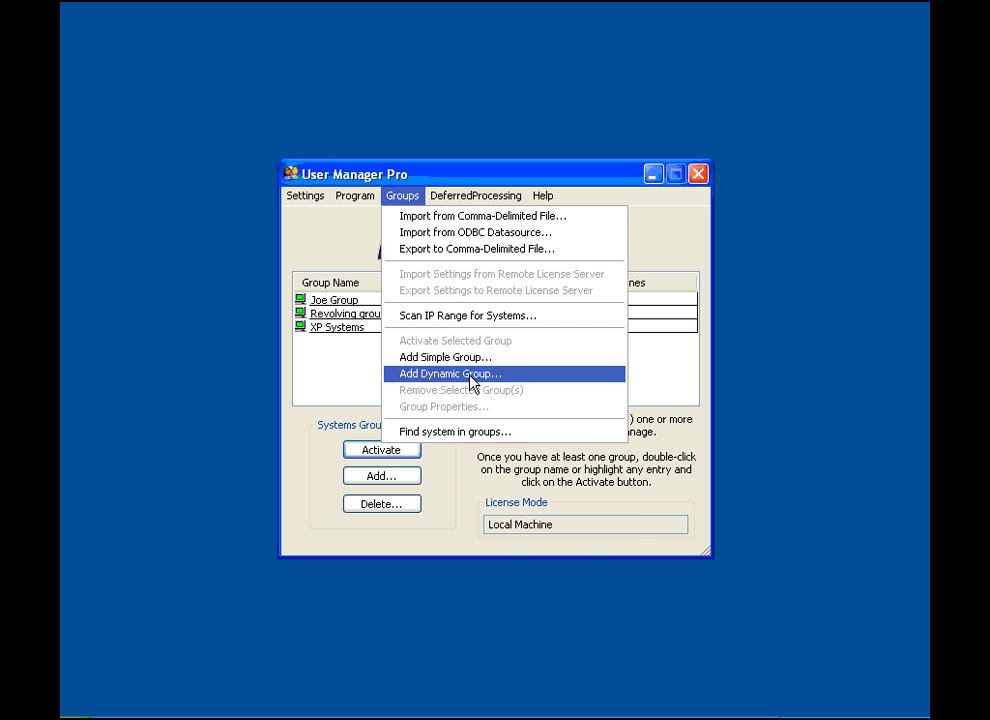
{"action": "left_click", "coordinate": [505, 383]}
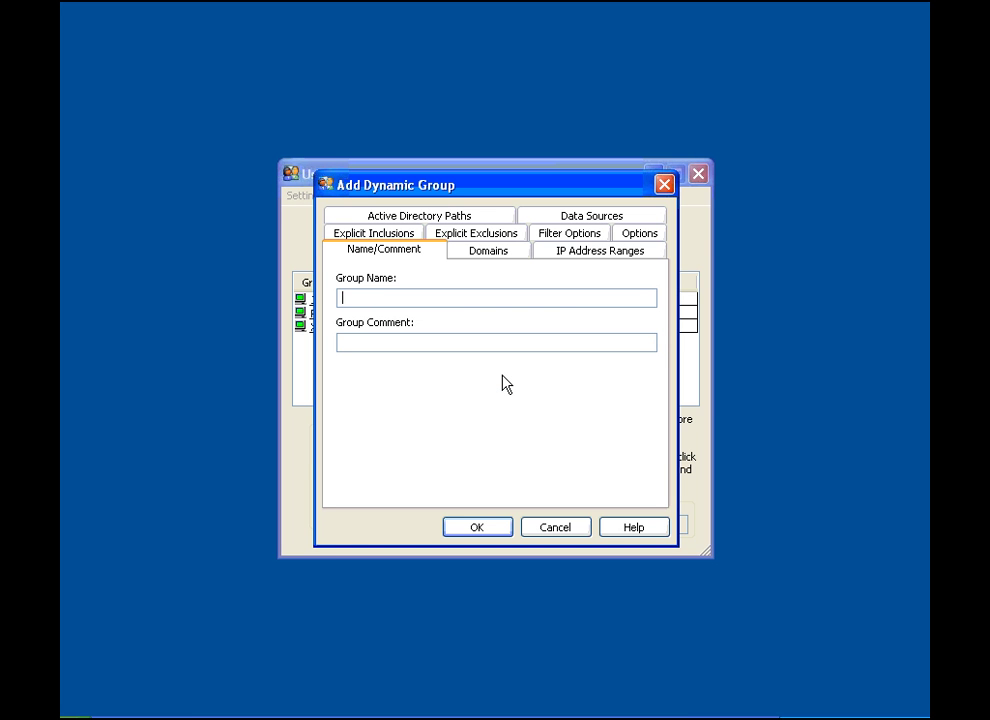
{"action": "type", "text": "321"}
{"action": "left_click", "coordinate": [486, 252]}
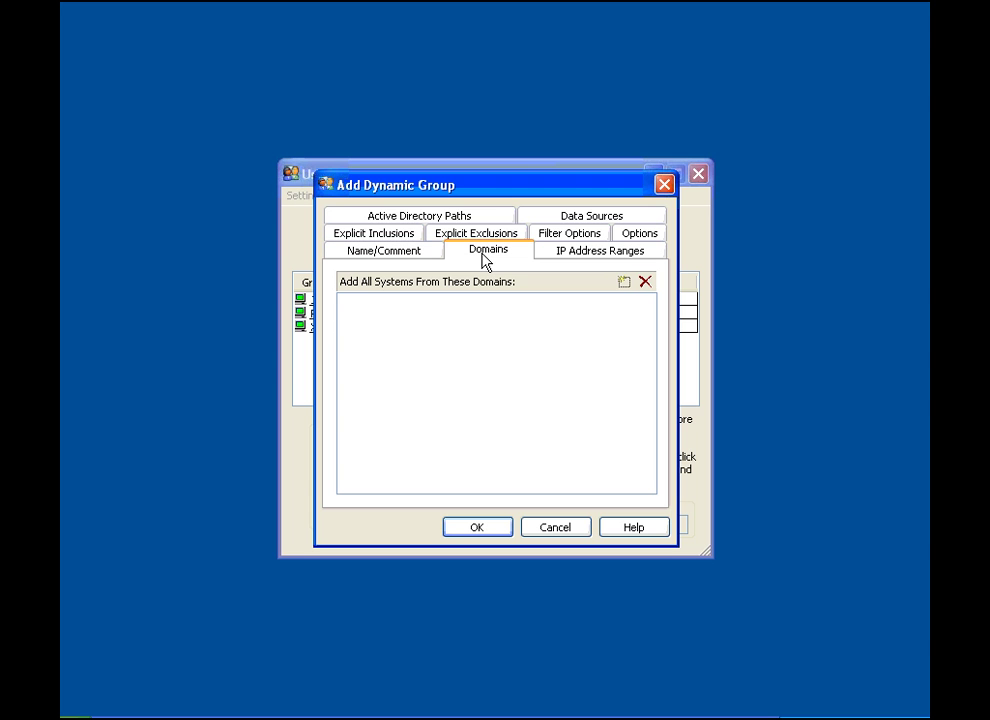
{"action": "left_click", "coordinate": [624, 282]}
{"action": "left_click", "coordinate": [646, 302]}
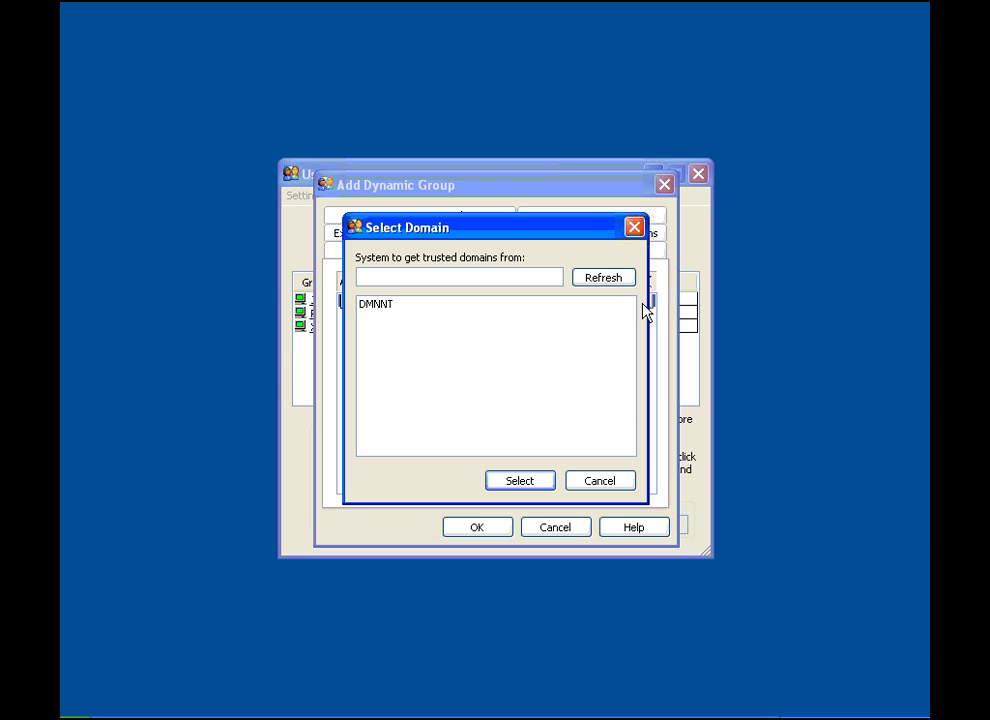
{"action": "left_click", "coordinate": [635, 228]}
- Examine the dynamic group's IP range entry form and its explicit inclusion and exclusion lists
{"action": "left_click", "coordinate": [598, 252]}
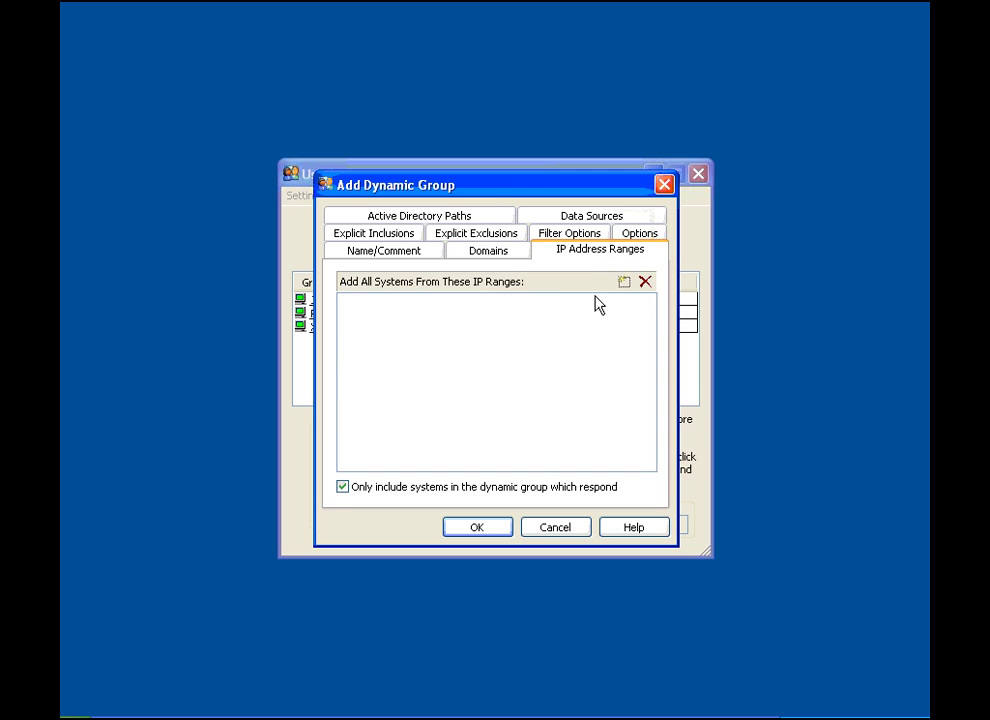
{"action": "left_click", "coordinate": [624, 282]}
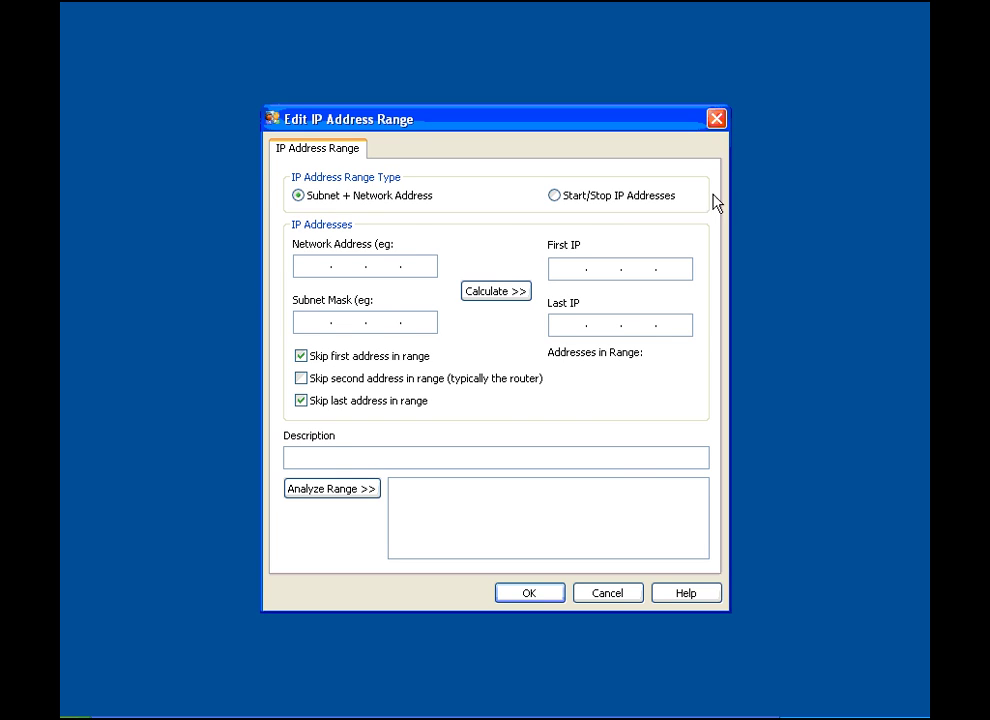
{"action": "left_click", "coordinate": [716, 120]}
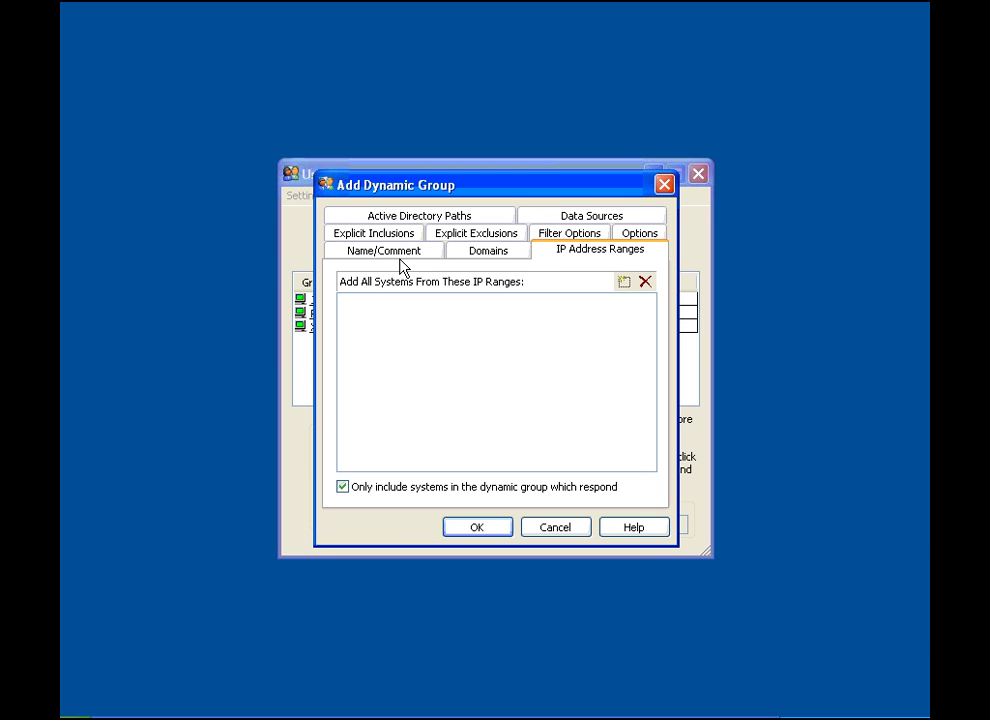
{"action": "left_click", "coordinate": [381, 234]}
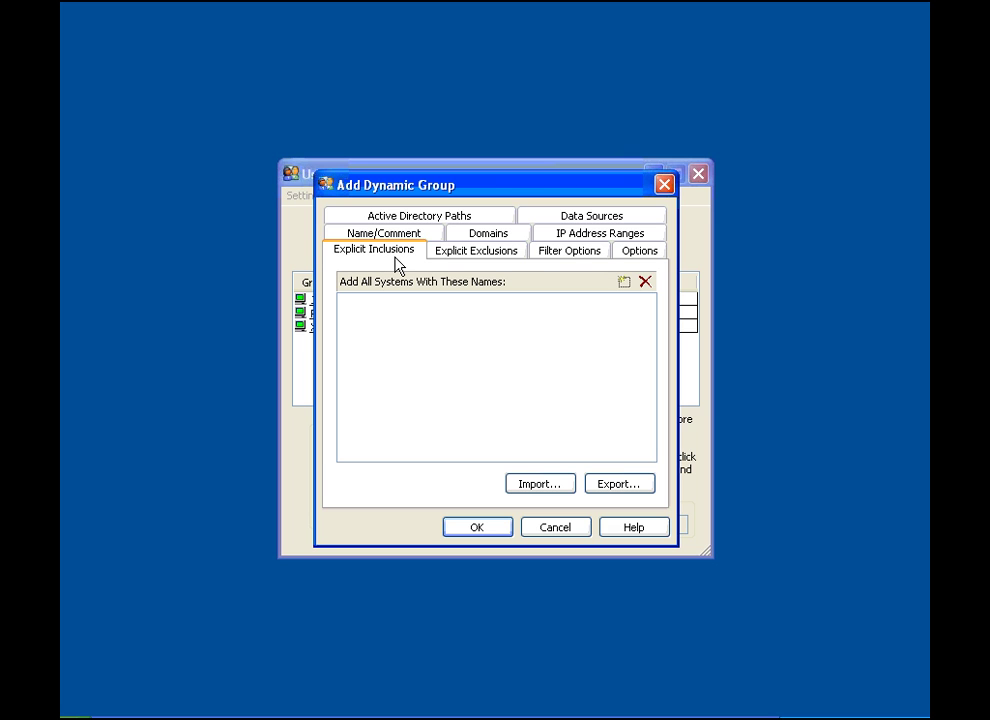
{"action": "left_click", "coordinate": [459, 255]}
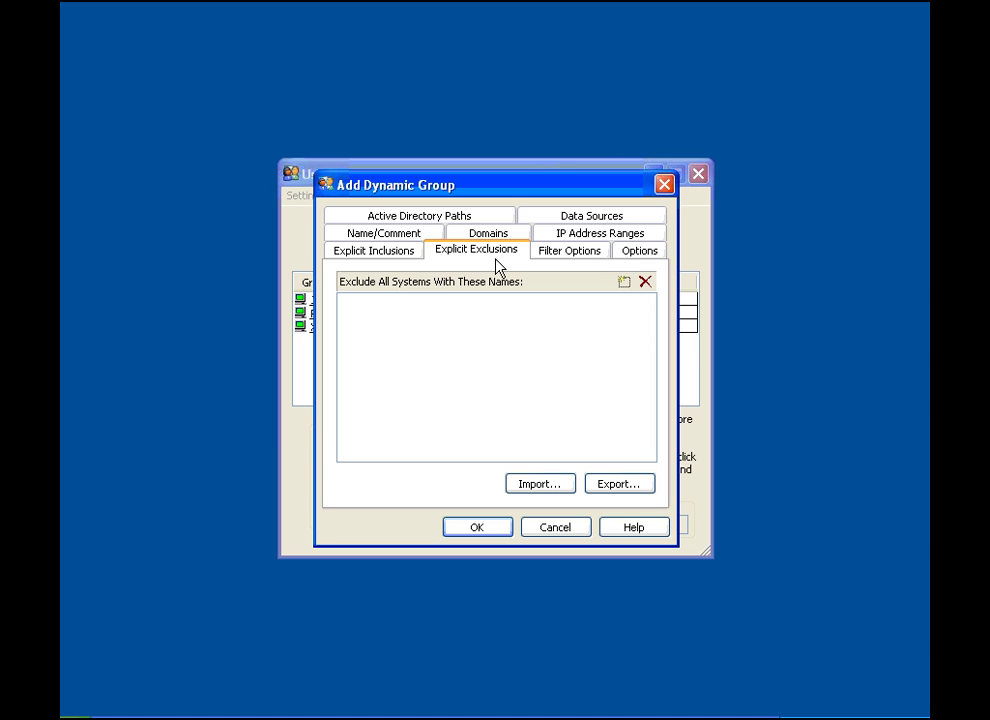
- Restrict the dynamic group's filter to the XP operating system version and the Workstation system type
{"action": "left_click", "coordinate": [556, 255]}
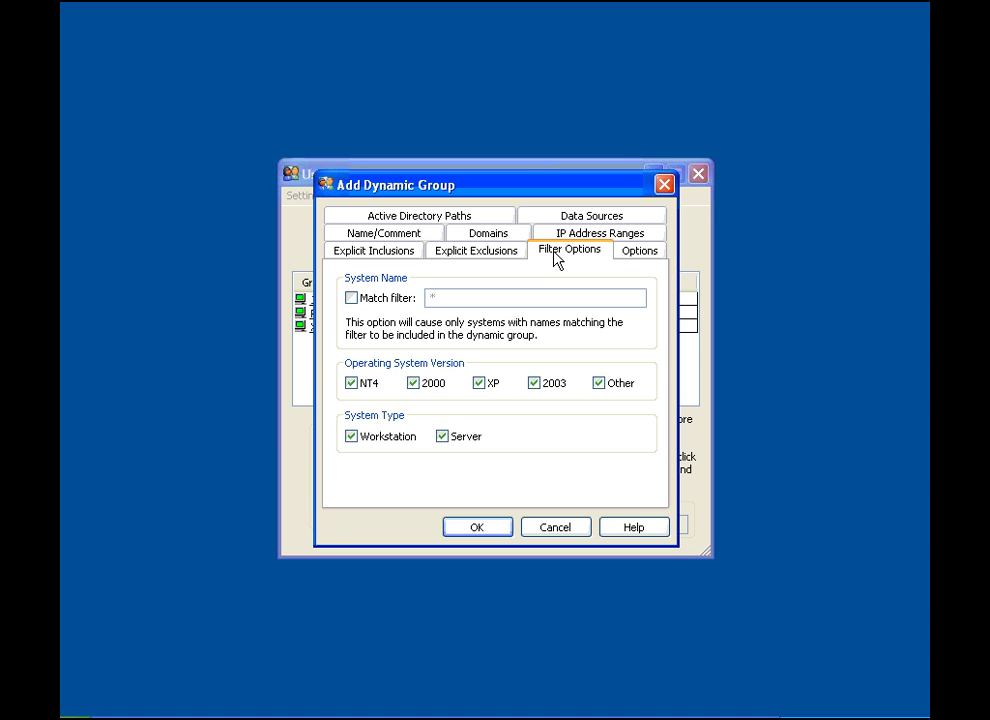
{"action": "left_click", "coordinate": [598, 384]}
{"action": "left_click", "coordinate": [479, 383]}
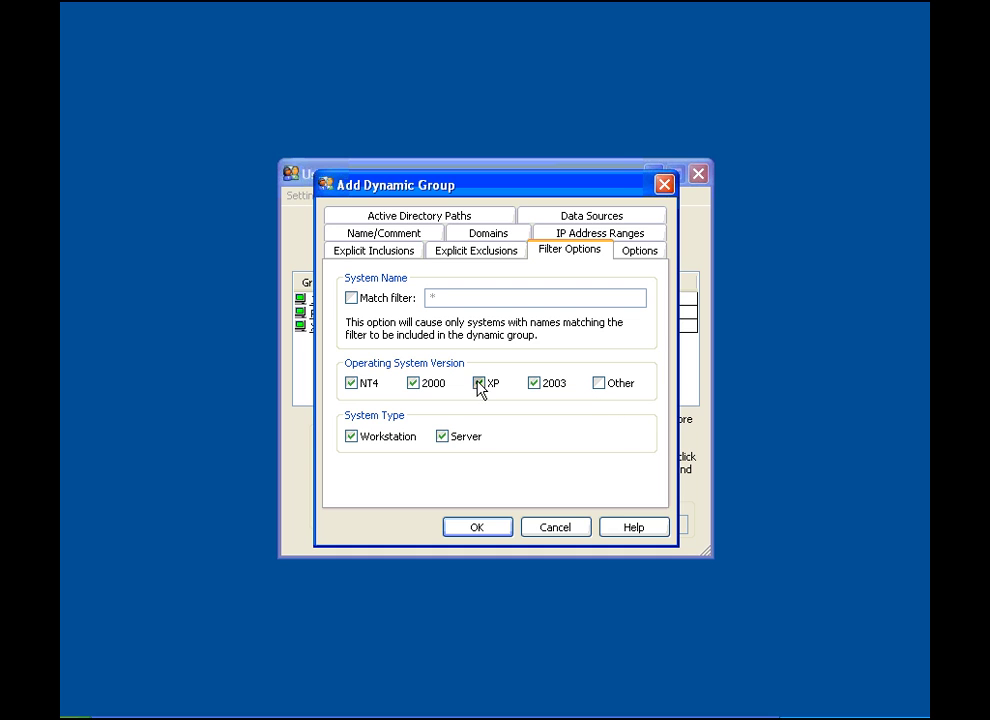
{"action": "left_click", "coordinate": [413, 383]}
{"action": "left_click", "coordinate": [351, 383]}
{"action": "left_click", "coordinate": [352, 438]}
{"action": "left_click", "coordinate": [352, 438]}
{"action": "left_click", "coordinate": [443, 438]}
{"action": "left_click", "coordinate": [480, 384]}
{"action": "left_click", "coordinate": [535, 386]}
- Try enabling removal of systems no longer found in the source ranges, then cancel the dynamic group
{"action": "left_click", "coordinate": [636, 251]}
{"action": "left_click_drag", "start_coordinate": [614, 406], "coordinate": [570, 396]}
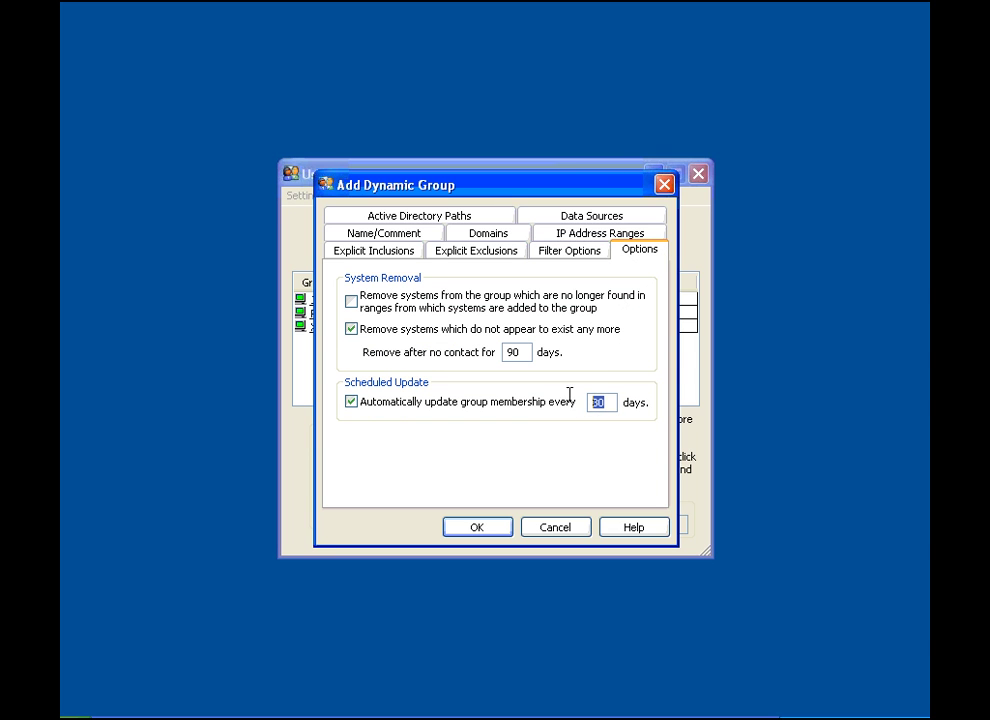
{"action": "left_click_drag", "start_coordinate": [520, 352], "coordinate": [433, 360]}
{"action": "left_click", "coordinate": [351, 301]}
{"action": "left_click", "coordinate": [547, 530]}
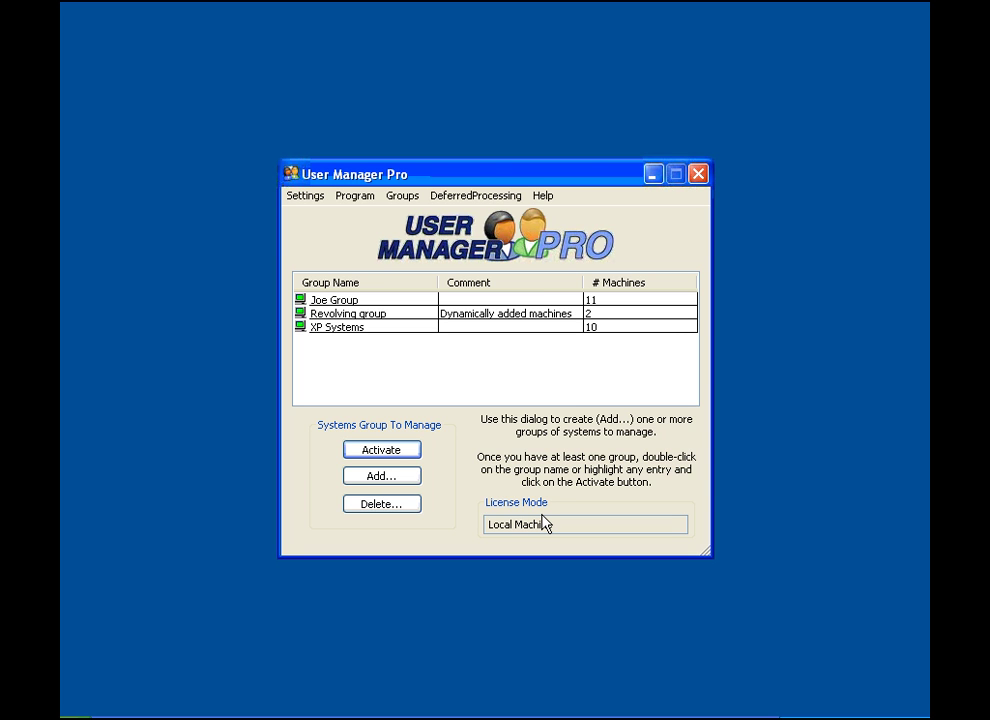
- Activate the first group in the list and select its systems XP7 and XP5
{"action": "double_click", "coordinate": [459, 304]}
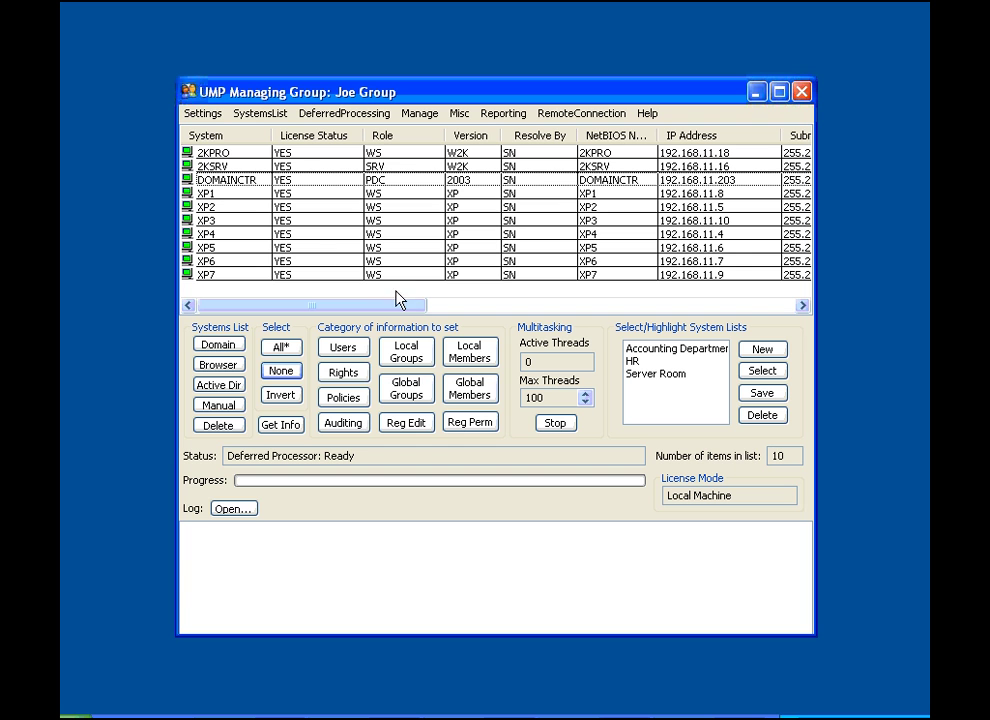
{"action": "left_click_drag", "start_coordinate": [397, 311], "coordinate": [362, 308]}
{"action": "left_click", "coordinate": [314, 275]}
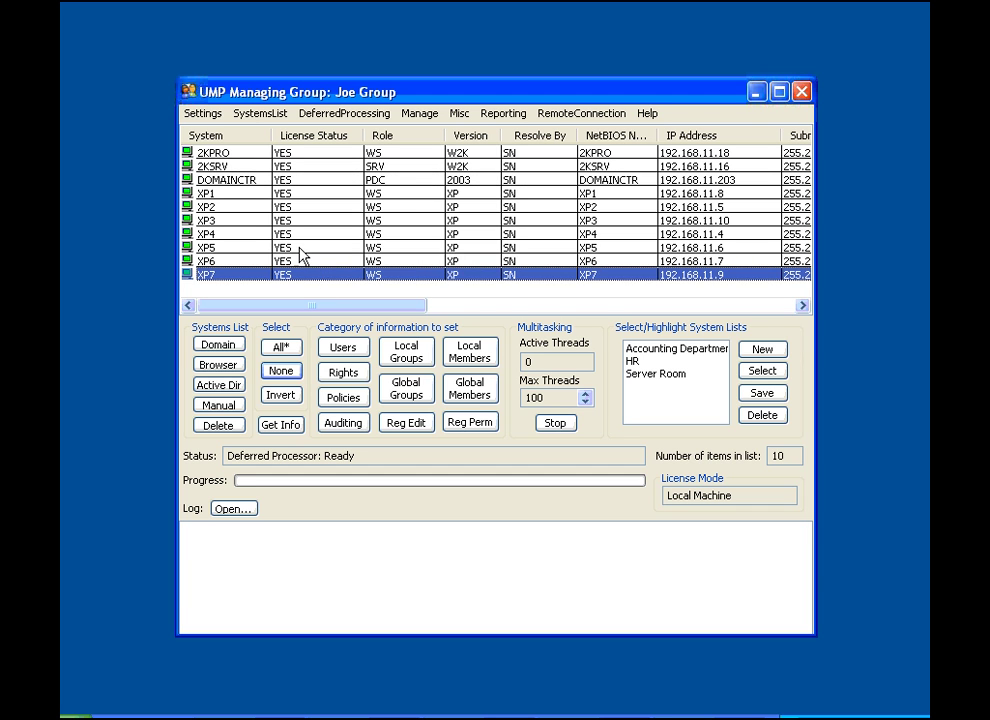
{"action": "left_click", "coordinate": [300, 252], "text": "ctrl"}
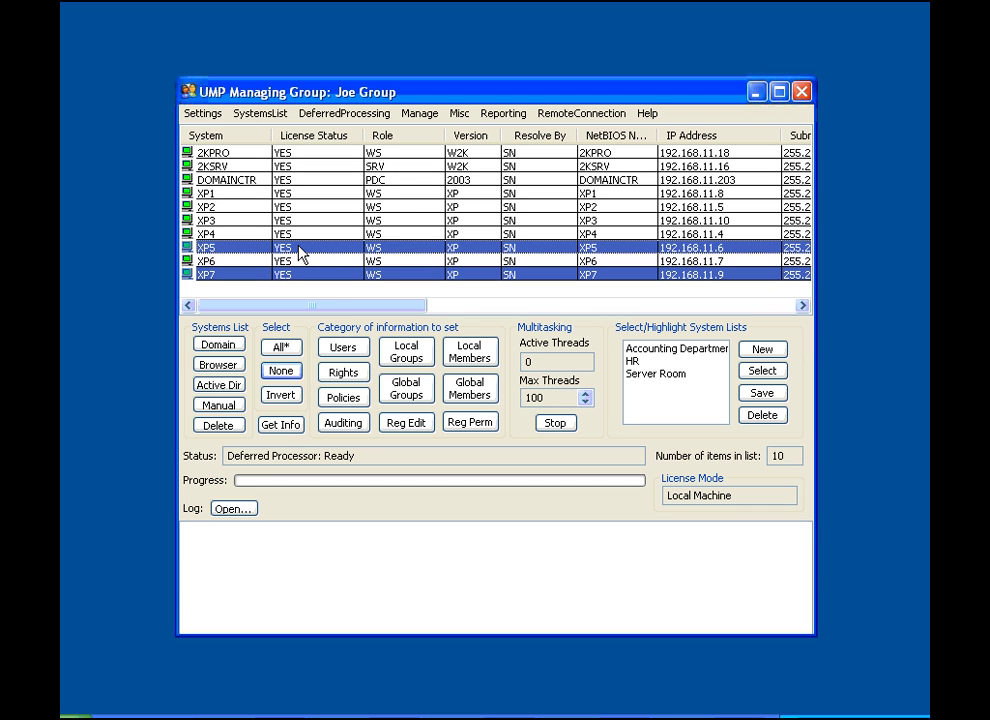
- Select every system in the group, and reduce the selection to XP6 alone
{"action": "left_click", "coordinate": [283, 347]}
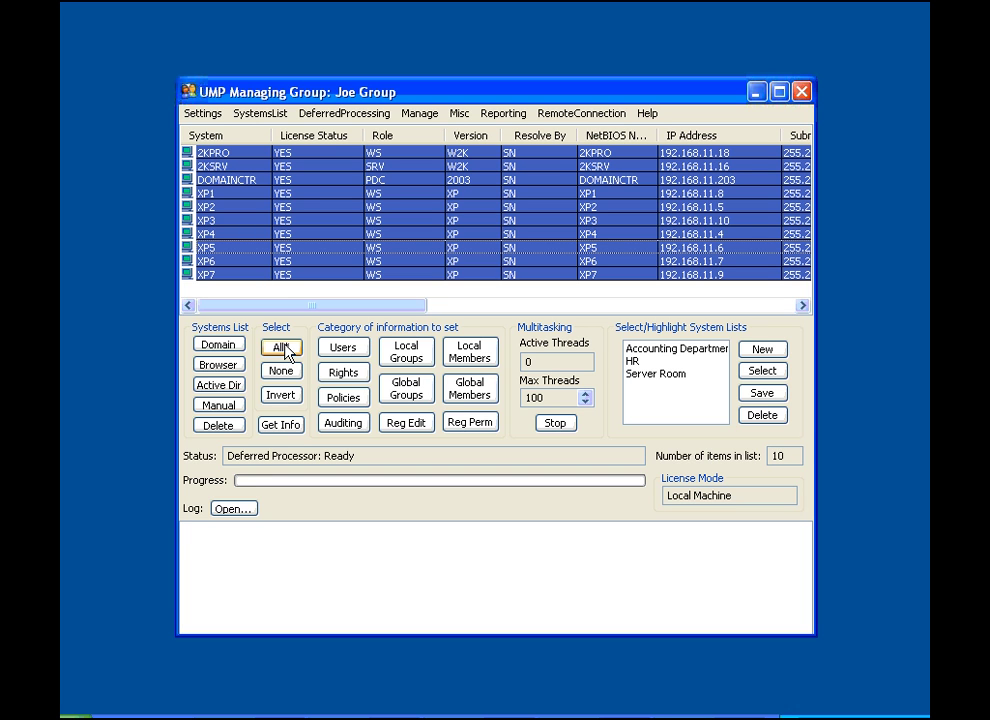
{"action": "left_click", "coordinate": [280, 263]}
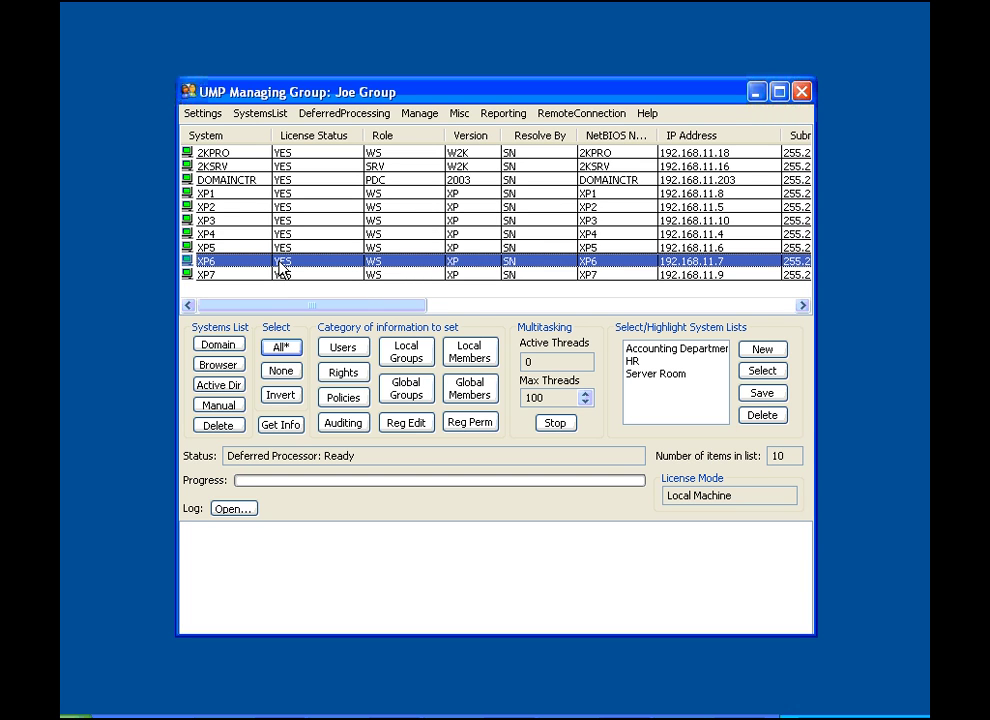
- Select the range of systems from DOMAINCTR through XP2, and reduce the selection to DOMAINCTR alone
{"action": "left_click", "coordinate": [300, 182]}
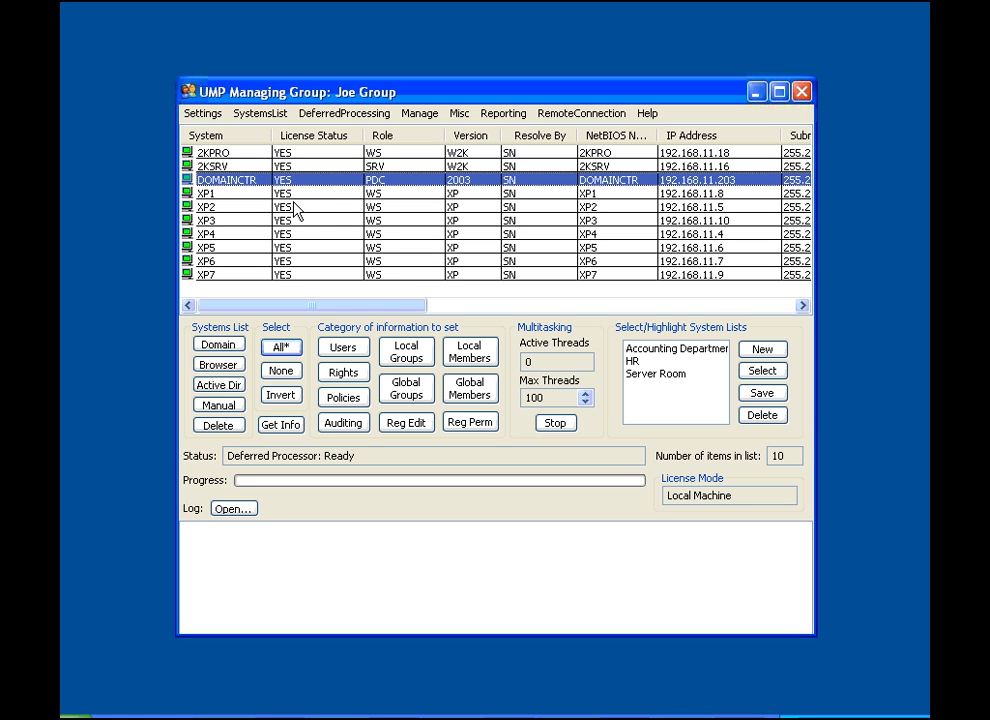
{"action": "left_click", "coordinate": [296, 208], "text": "shift"}
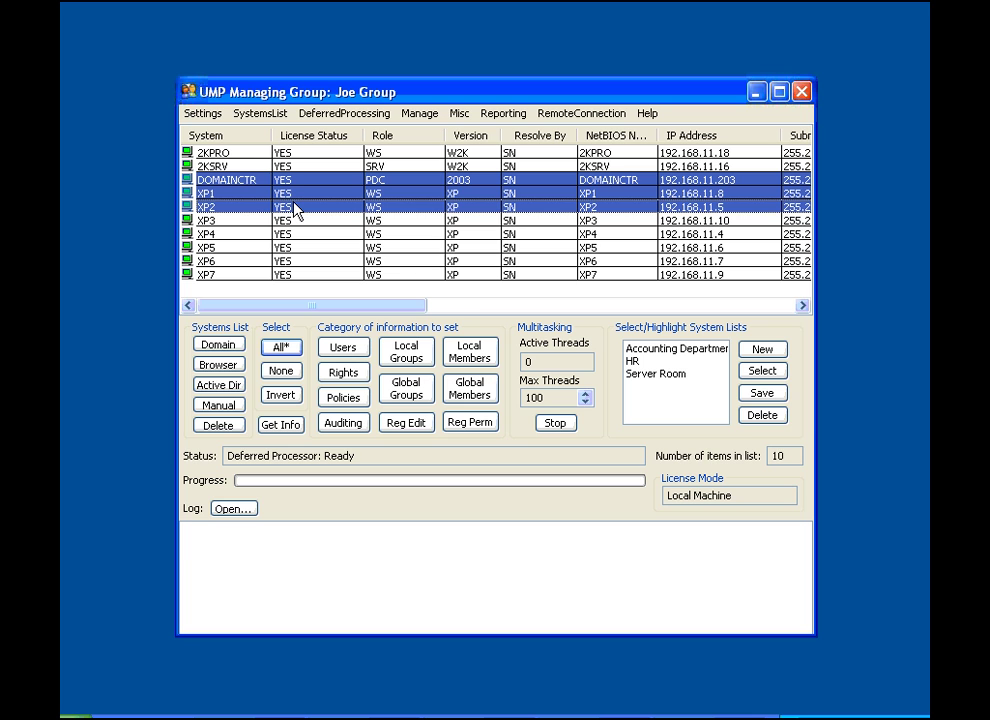
{"action": "left_click", "coordinate": [298, 184]}
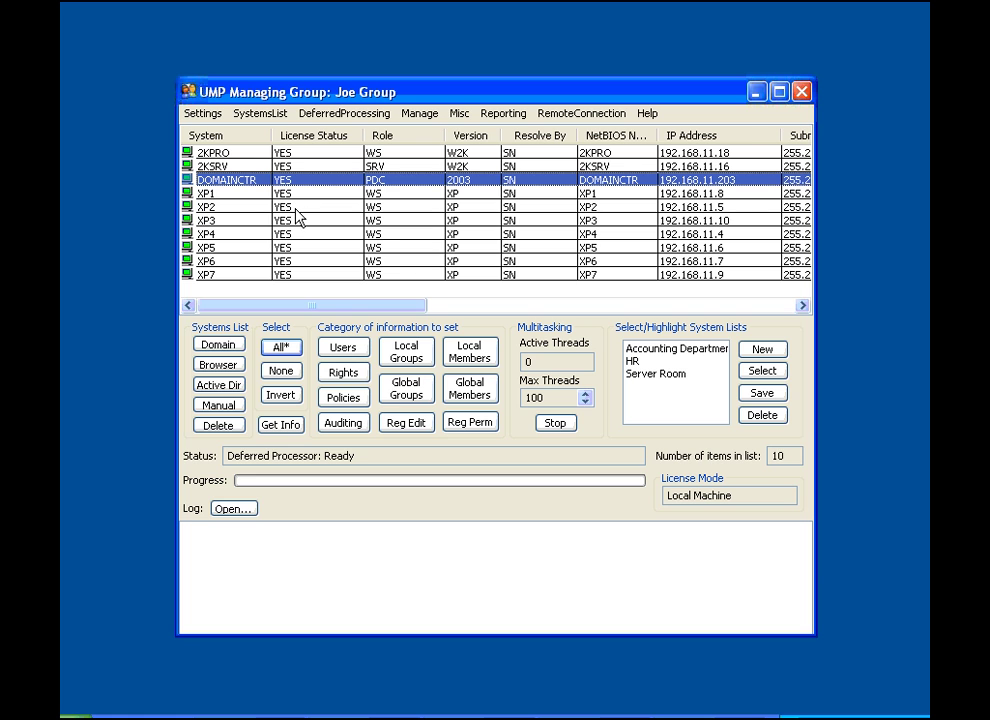
{"action": "left_click", "coordinate": [296, 208], "text": "shift"}
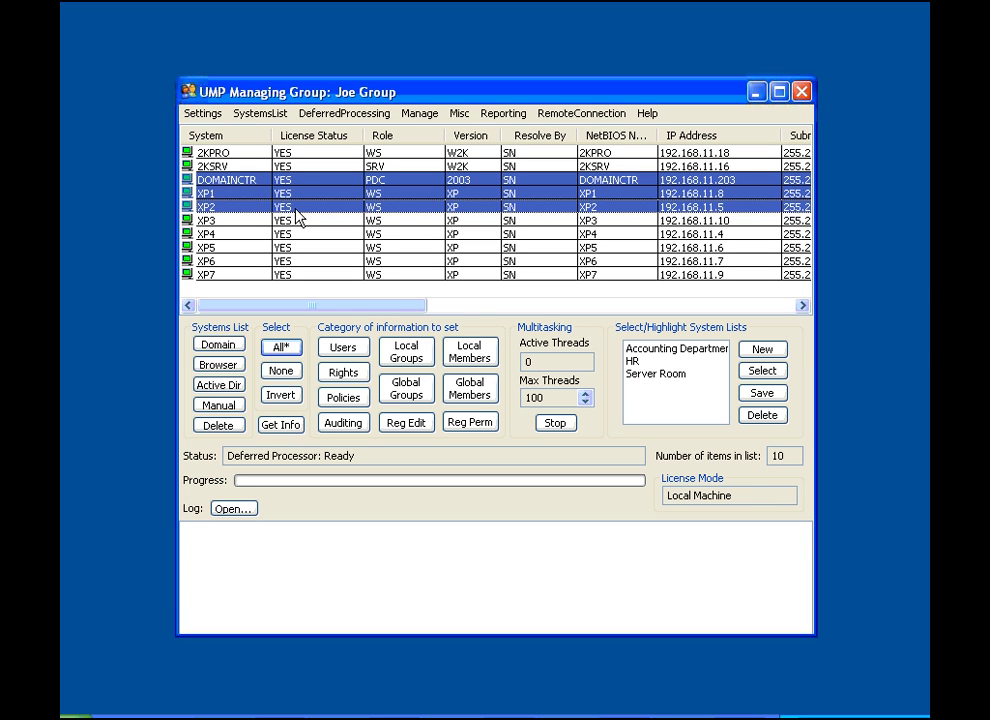
{"action": "left_click", "coordinate": [297, 184]}
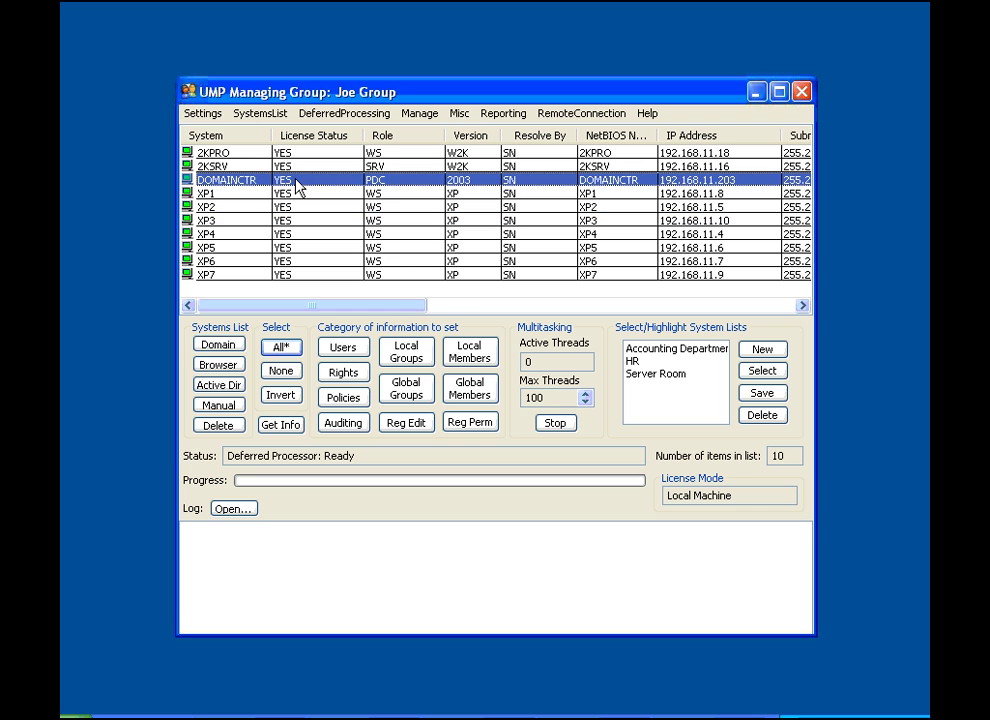
- Select all systems in the group and view the management commands available for them
{"action": "left_click", "coordinate": [288, 347]}
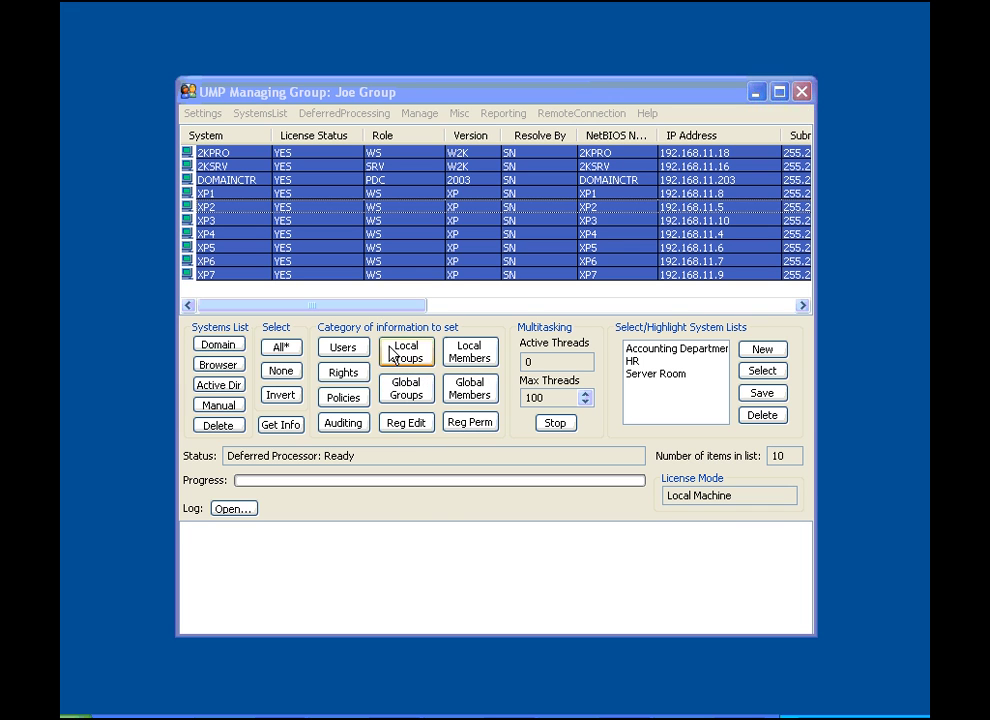
{"action": "right_click", "coordinate": [361, 214]}
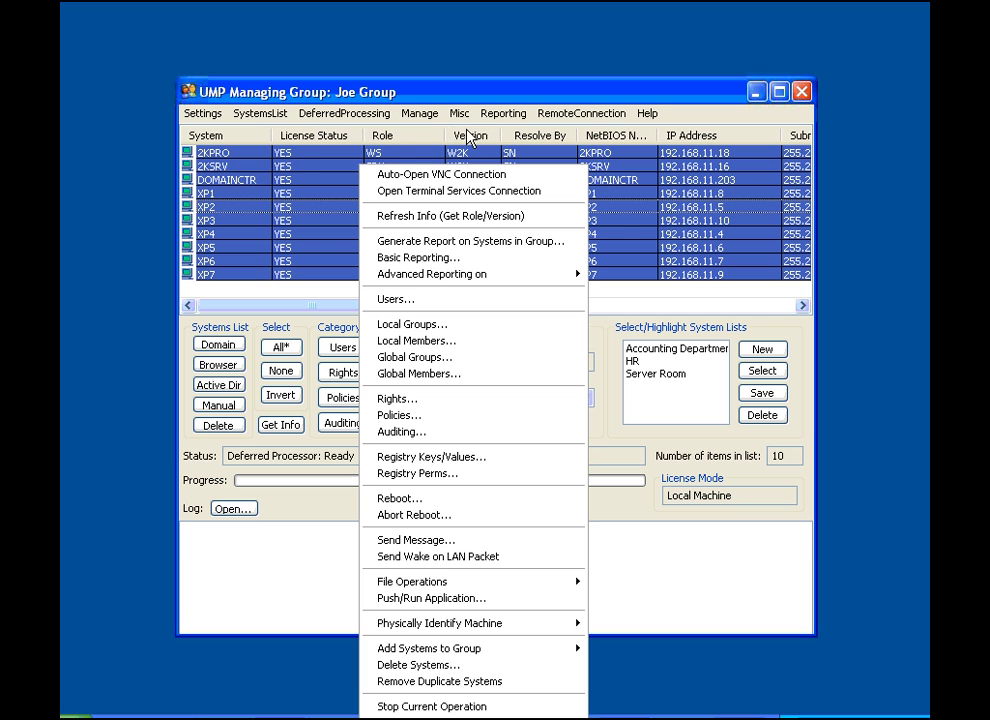
{"action": "left_click", "coordinate": [317, 337]}
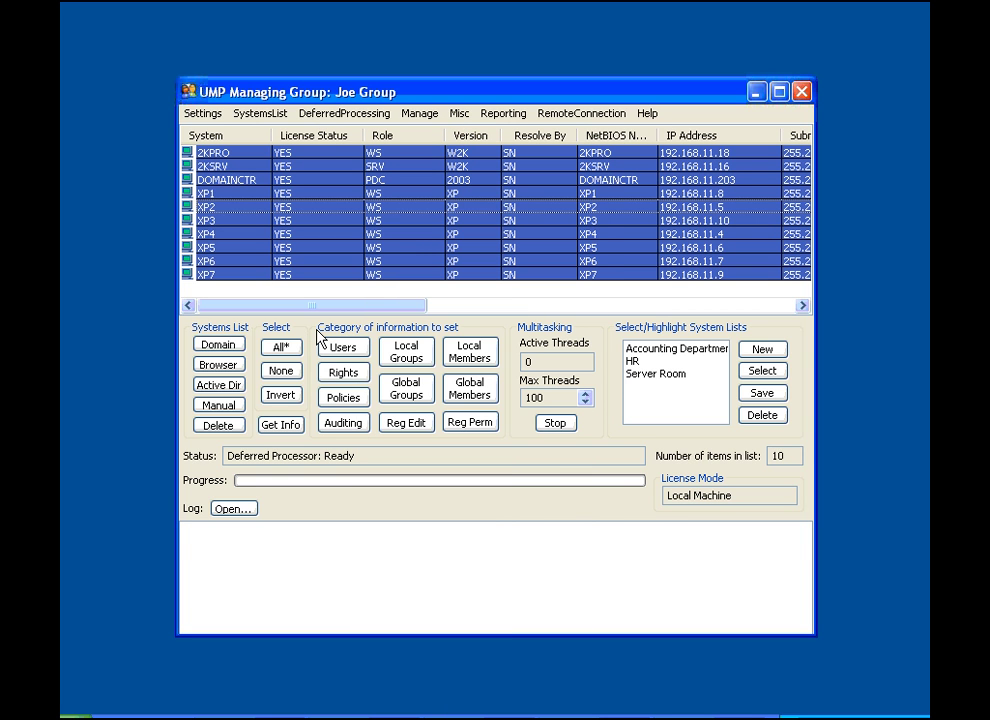
{"action": "key", "text": "Tab"}
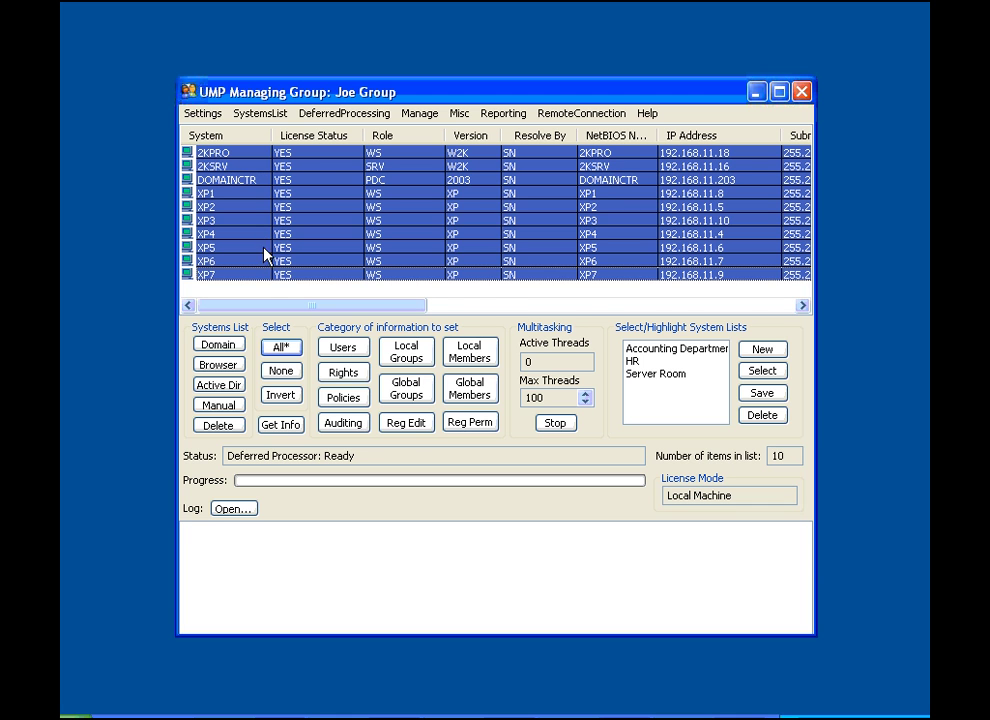
- Open user management for the selected systems, set the action to Add, and enter the first new user's name
{"action": "left_click", "coordinate": [343, 347]}
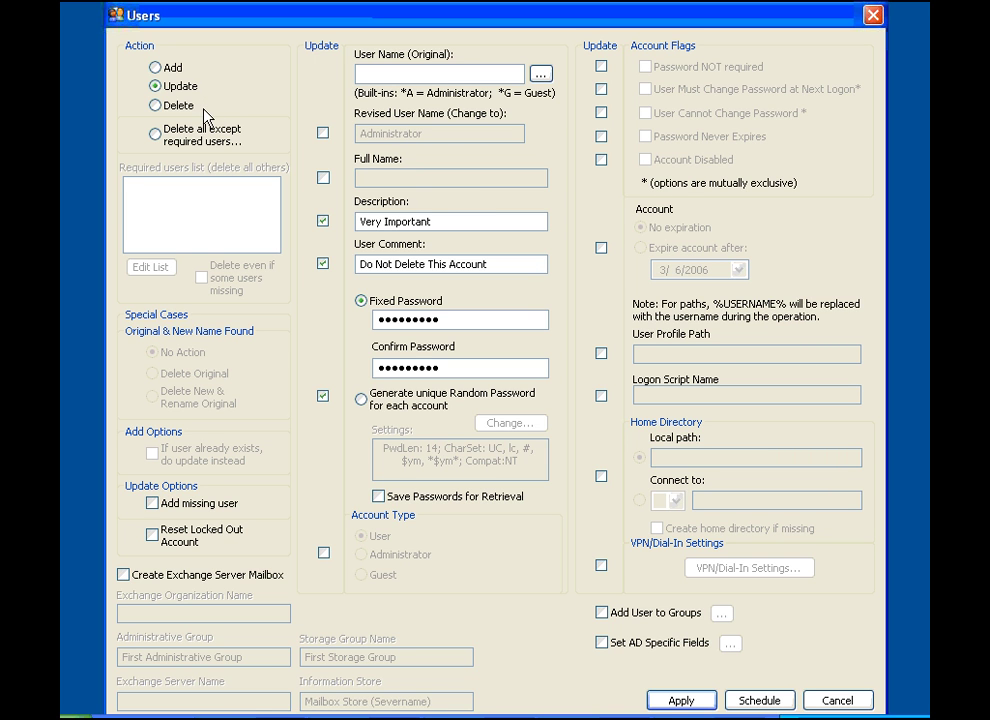
{"action": "left_click", "coordinate": [157, 69]}
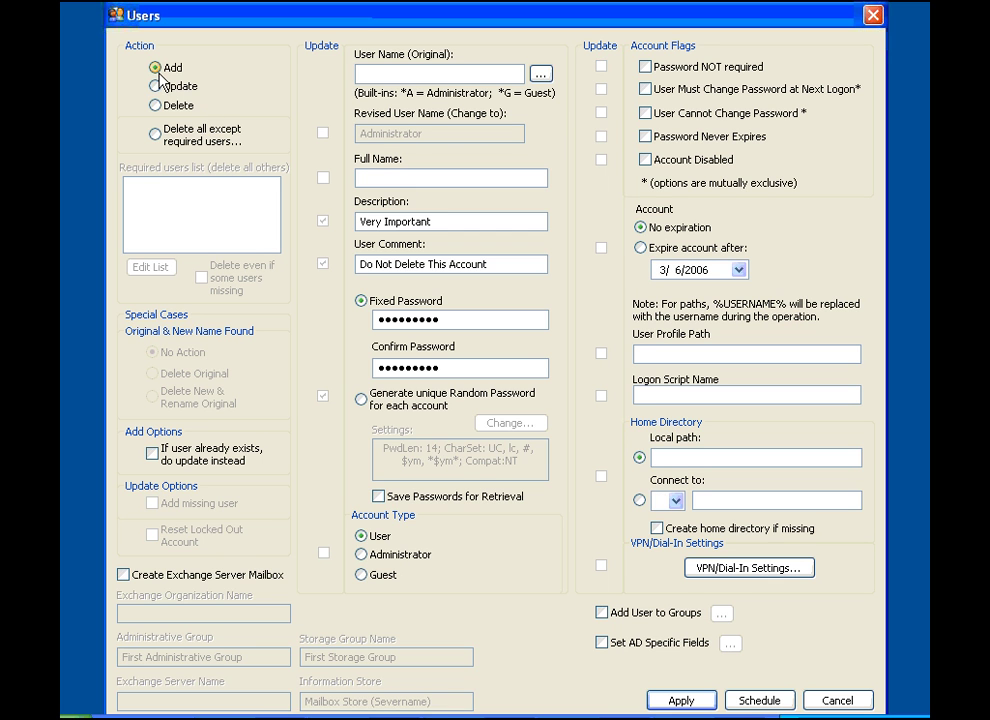
{"action": "left_click", "coordinate": [362, 74]}
{"action": "type", "text": "John"}
{"action": "left_click_drag", "start_coordinate": [447, 319], "coordinate": [374, 322]}
{"action": "key", "text": "Tab"}
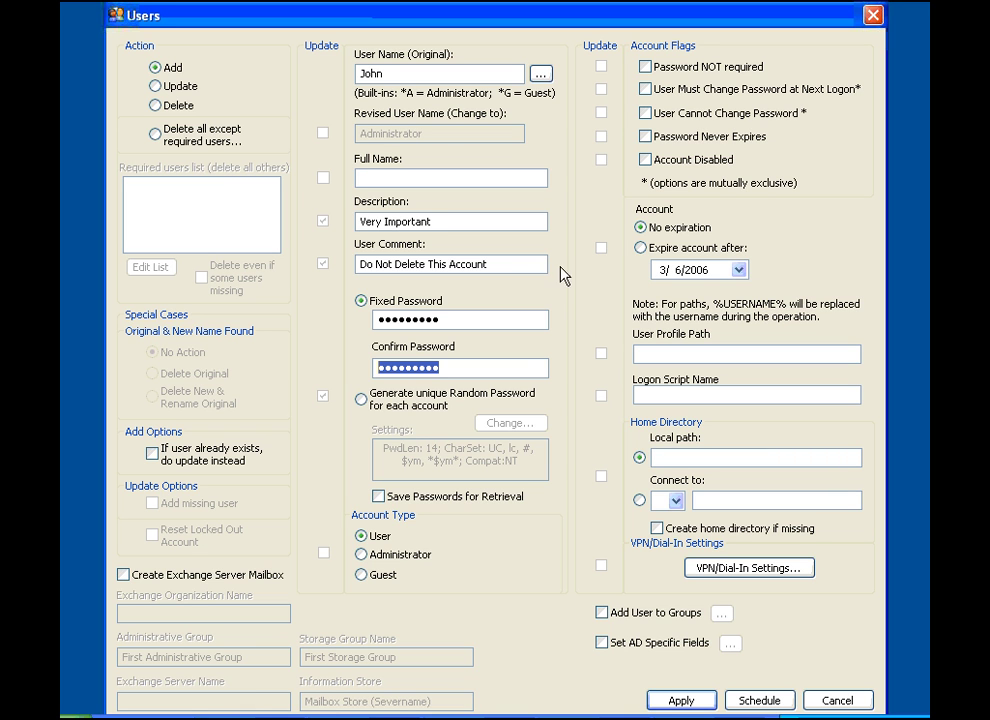
- Add two more user names to the list of users being created
{"action": "left_click", "coordinate": [541, 76]}
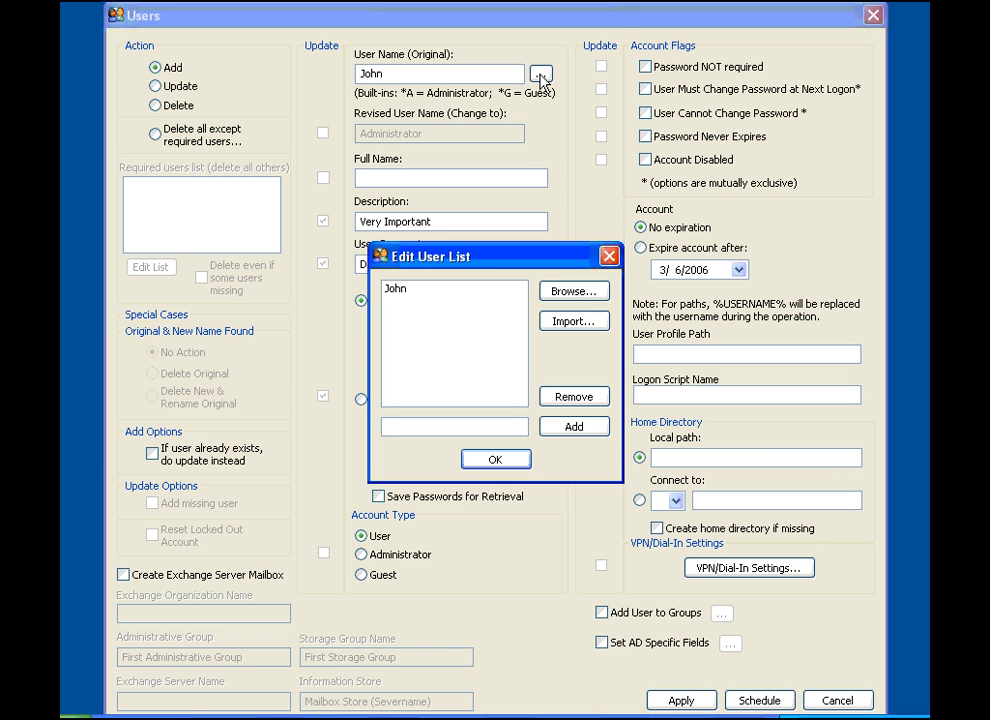
{"action": "left_click", "coordinate": [469, 420]}
{"action": "type", "text": "Sue"}
{"action": "key", "text": "Return"}
{"action": "key", "text": "BackSpace"}
{"action": "key", "text": "BackSpace"}
{"action": "key", "text": "BackSpace"}
{"action": "type", "text": "Dan"}
{"action": "left_click", "coordinate": [497, 462]}
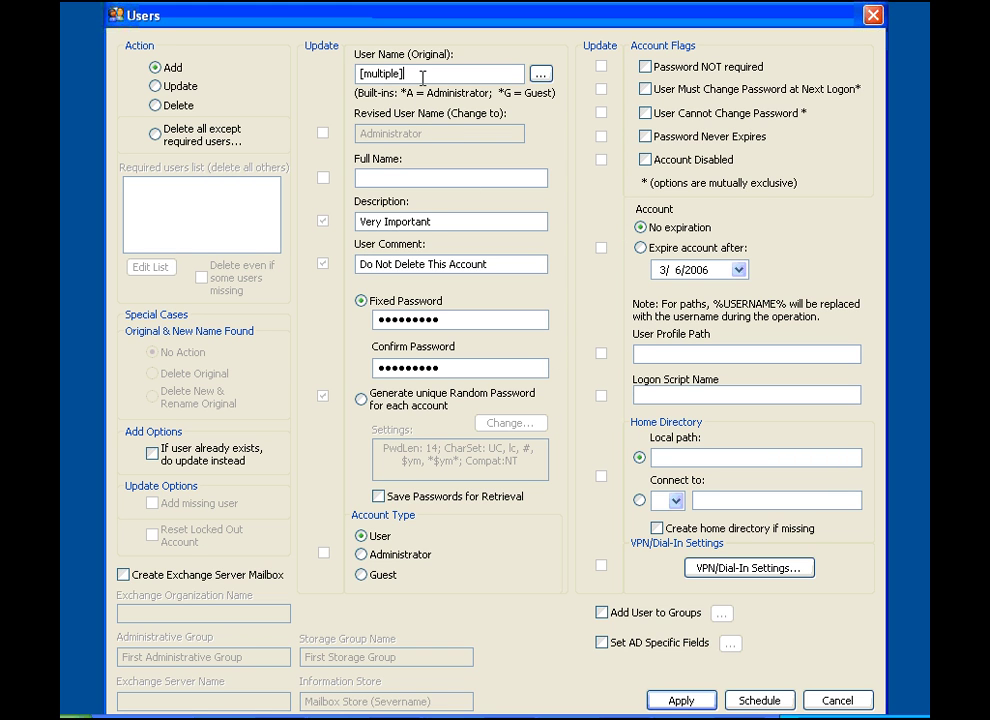
- Require the new users to change their password at next logon, keeping the fixed password
{"action": "left_click_drag", "start_coordinate": [420, 77], "coordinate": [345, 77]}
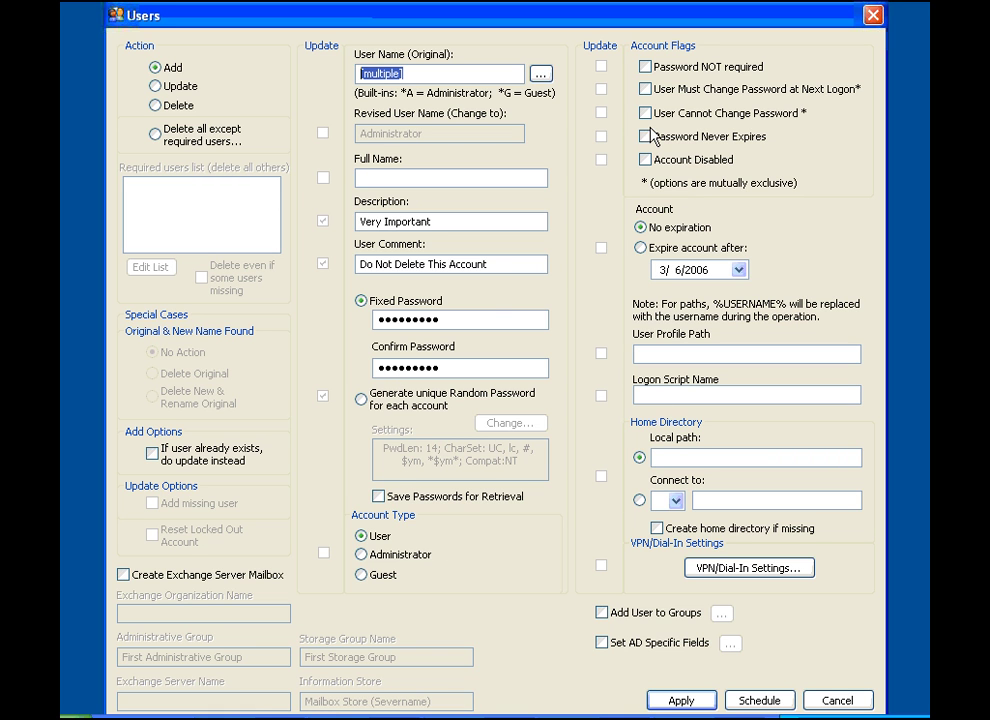
{"action": "left_click_drag", "start_coordinate": [455, 319], "coordinate": [363, 317]}
{"action": "left_click_drag", "start_coordinate": [445, 368], "coordinate": [325, 356]}
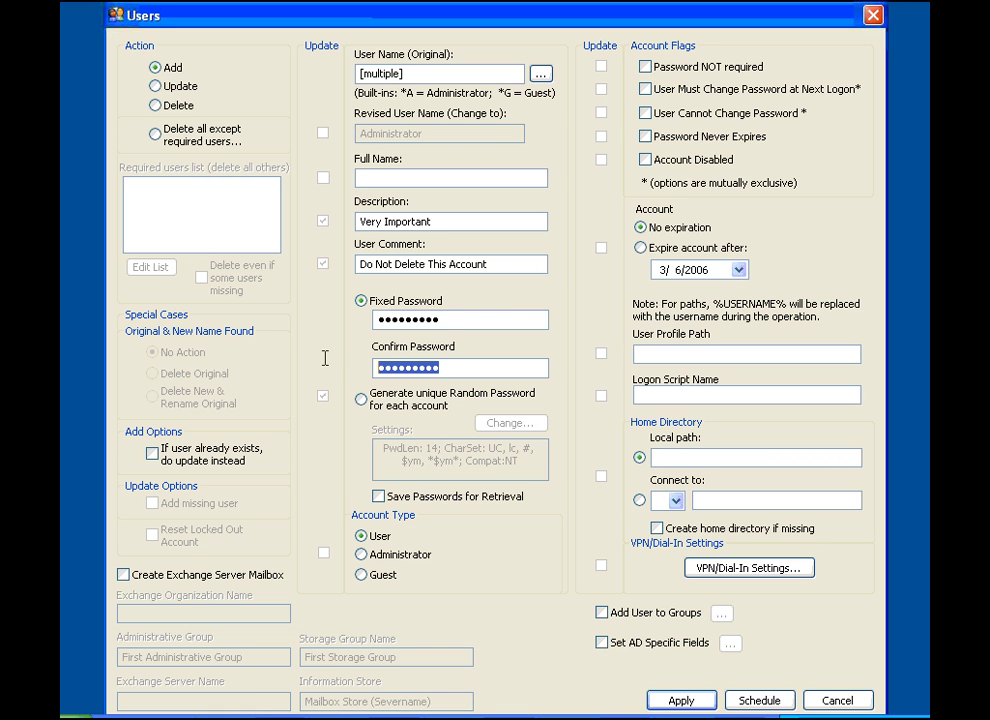
{"action": "left_click", "coordinate": [646, 89]}
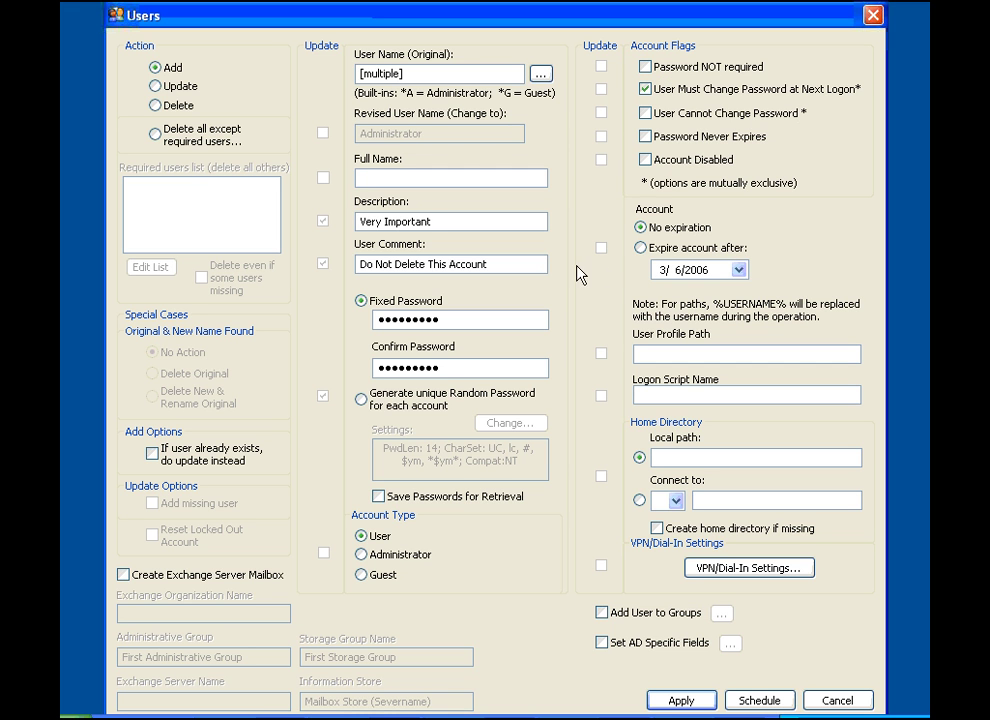
- Enable the AD-specific fields and place the new users into the Management OU of the dmnnt domain
{"action": "left_click", "coordinate": [602, 643]}
{"action": "left_click", "coordinate": [730, 643]}
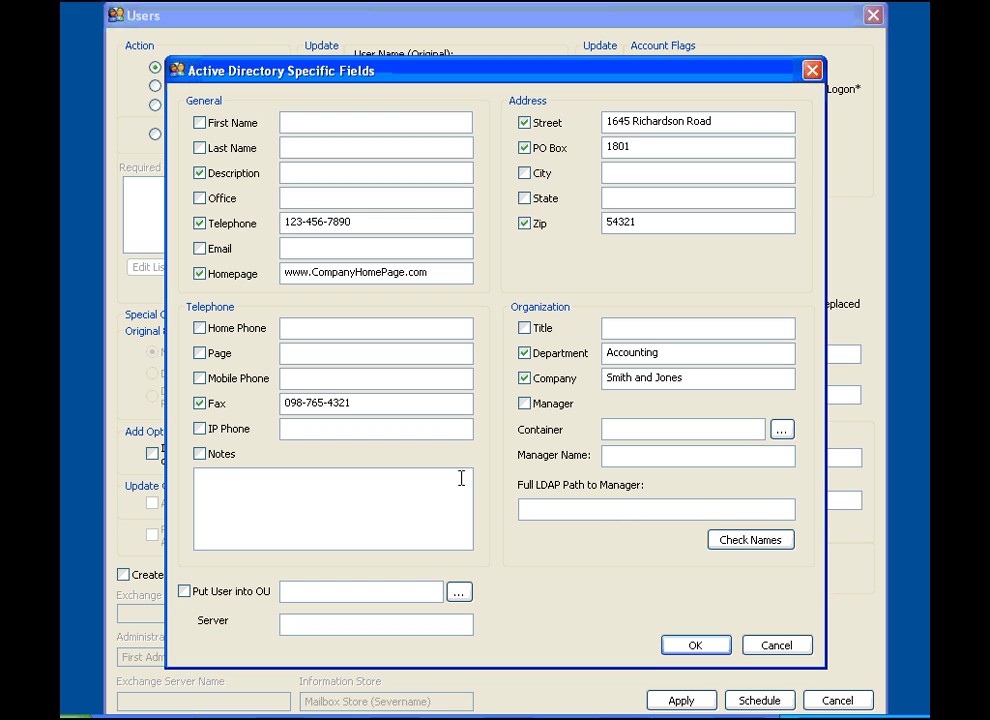
{"action": "left_click", "coordinate": [184, 591]}
{"action": "left_click", "coordinate": [459, 593]}
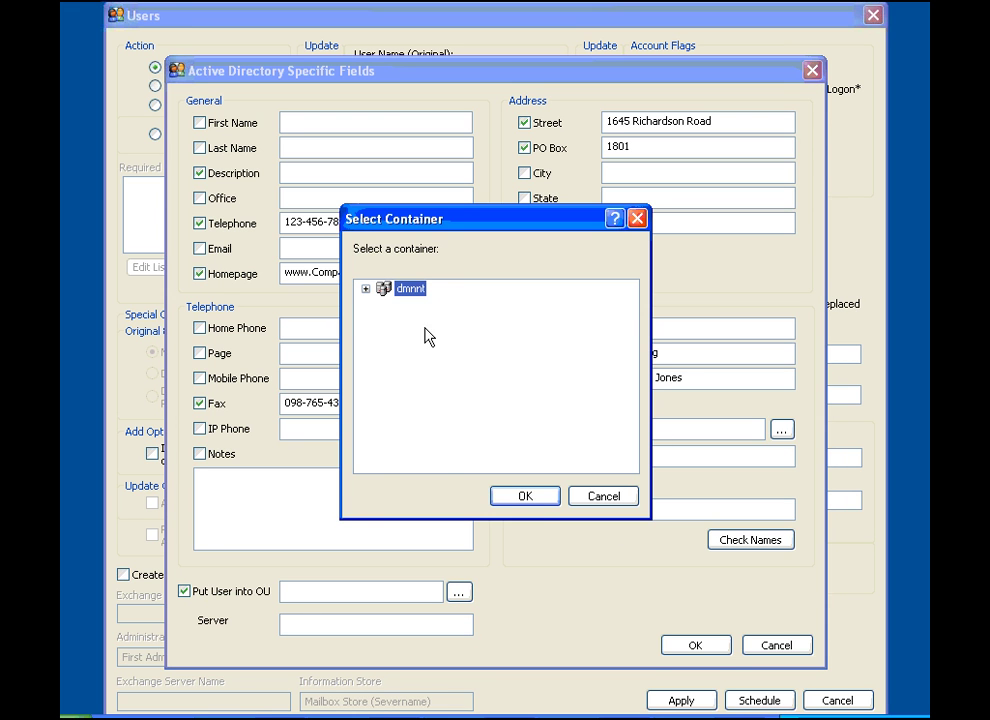
{"action": "left_click", "coordinate": [366, 290]}
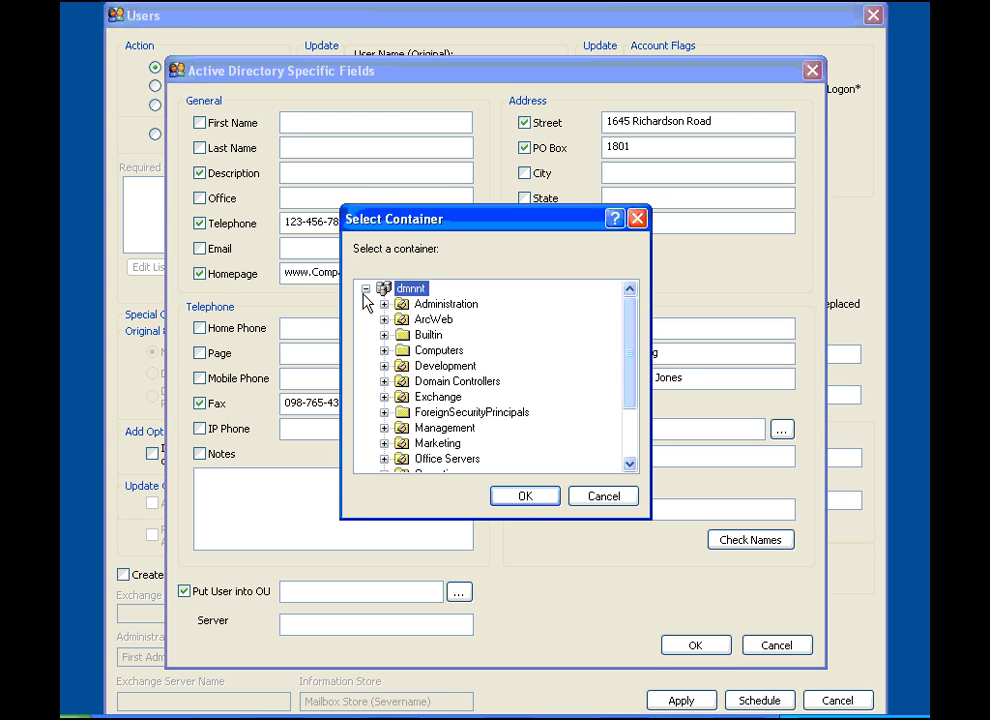
{"action": "left_click", "coordinate": [432, 428]}
{"action": "left_click", "coordinate": [524, 497]}
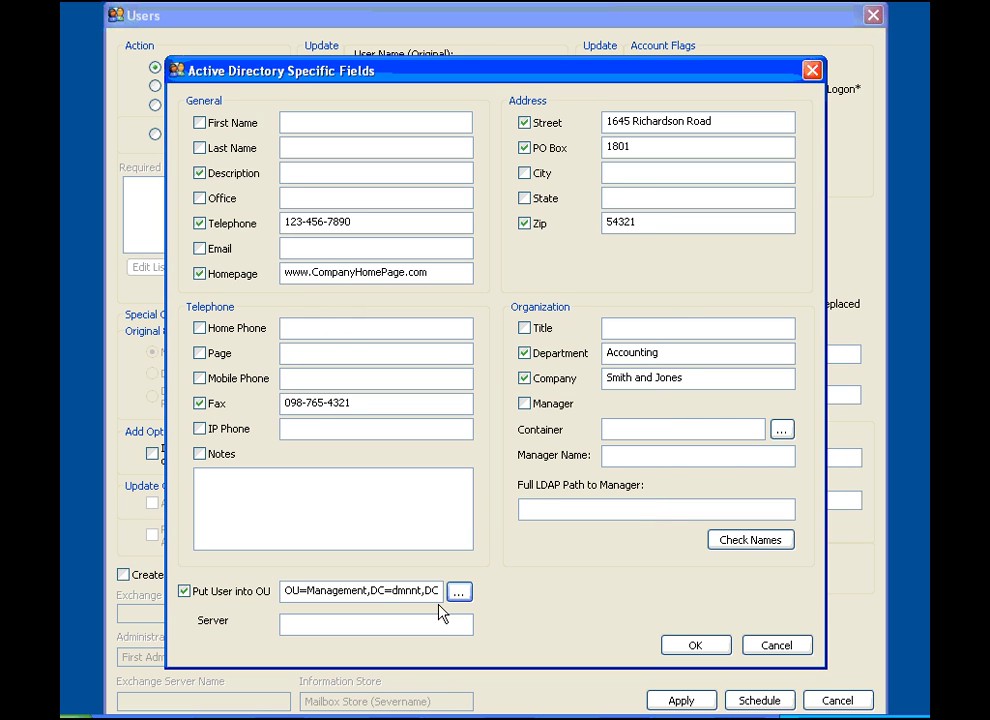
{"action": "left_click", "coordinate": [678, 650]}
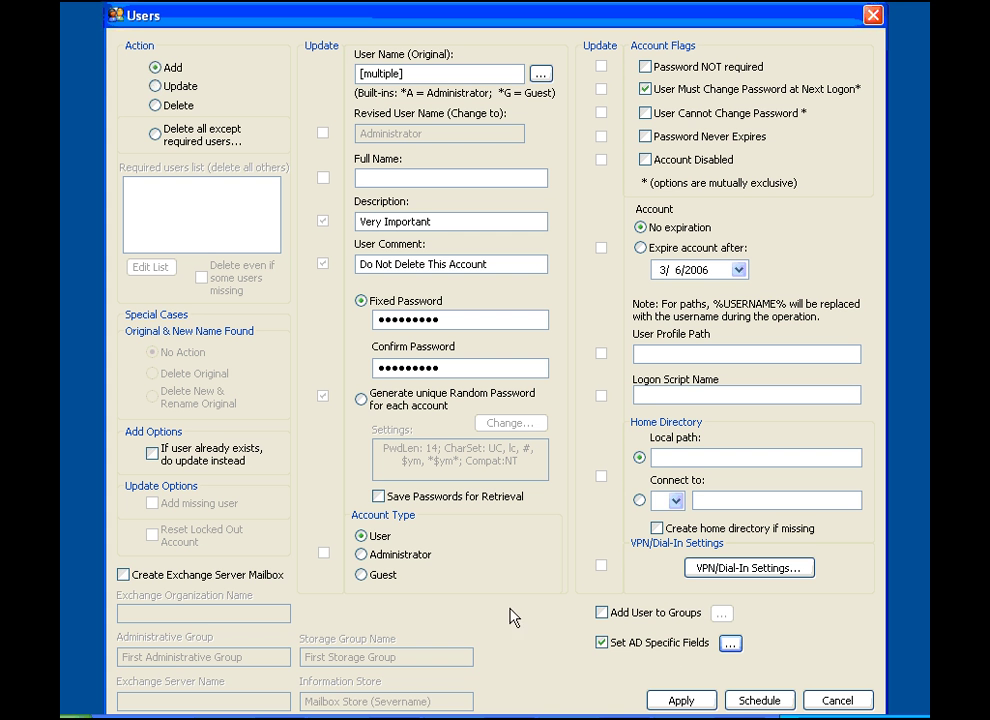
- Try the Exchange mailbox and Add User to Groups options, and leave both disabled
{"action": "left_click", "coordinate": [123, 575]}
{"action": "left_click", "coordinate": [123, 575]}
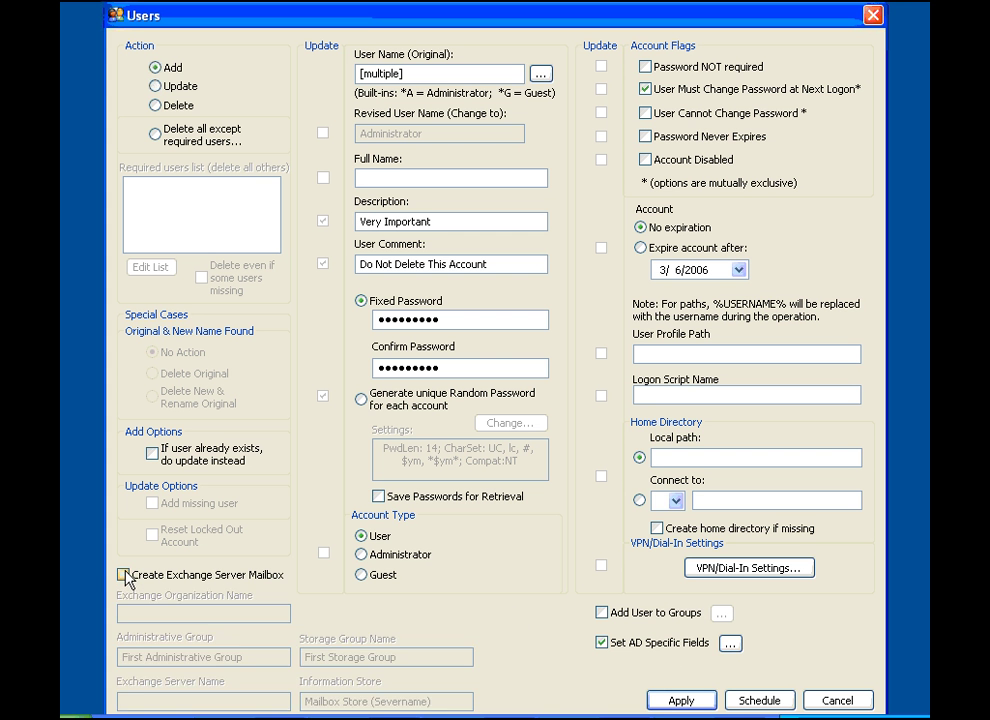
{"action": "left_click", "coordinate": [601, 613]}
{"action": "left_click", "coordinate": [720, 614]}
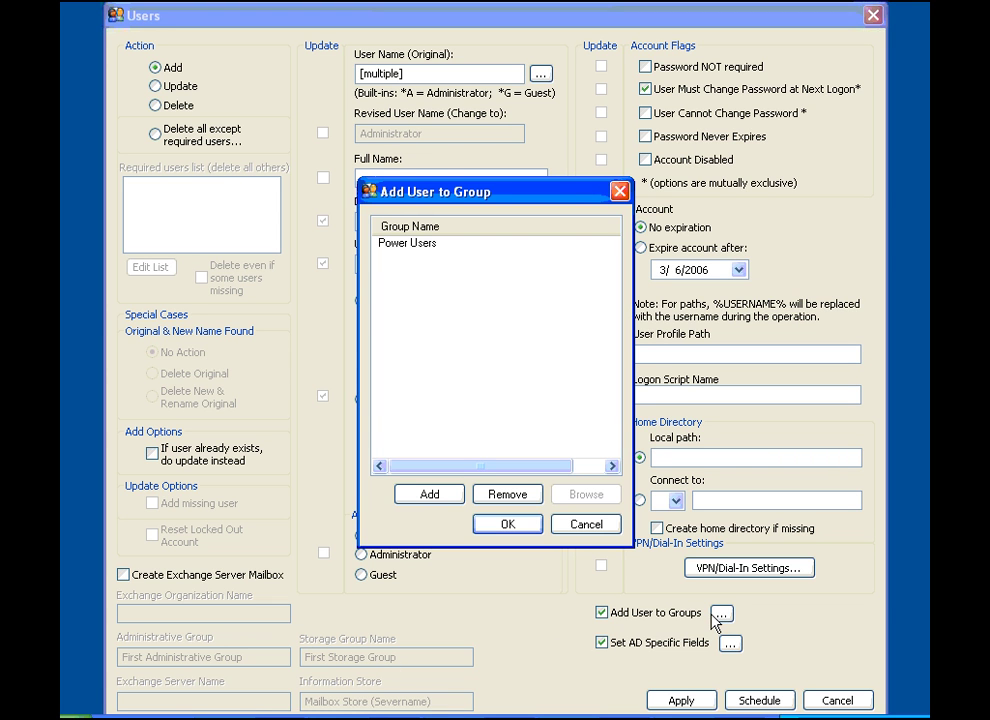
{"action": "left_click", "coordinate": [586, 524]}
{"action": "left_click", "coordinate": [601, 613]}
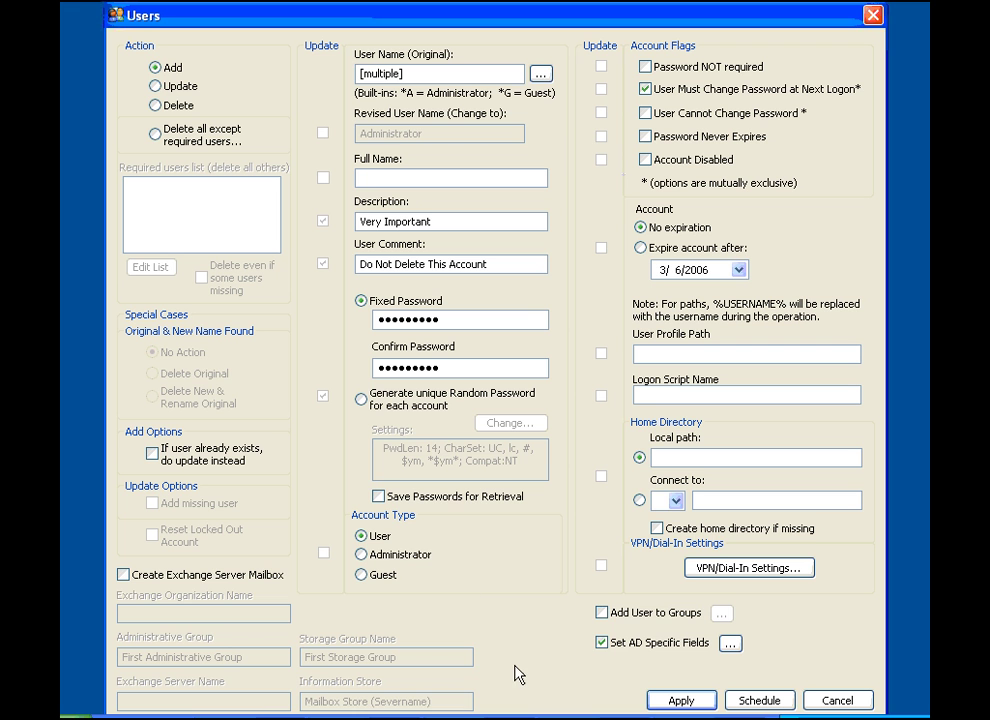
- Apply the Add action to create the listed users on all selected systems, and close the job message
{"action": "left_click", "coordinate": [684, 701]}
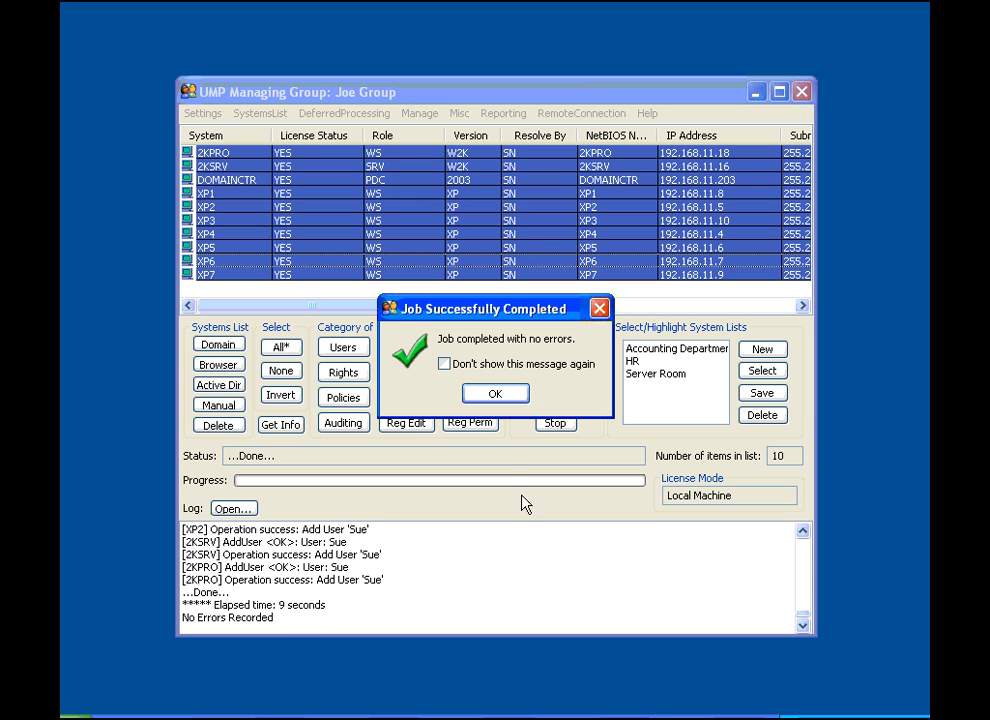
{"action": "left_click", "coordinate": [497, 396]}
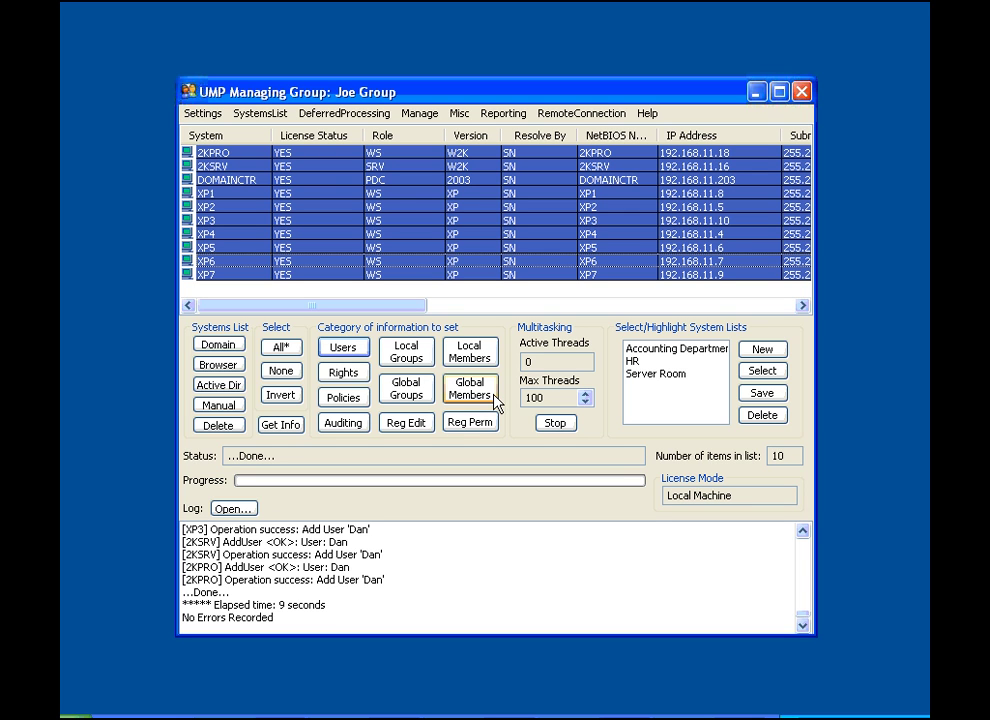
- Delete the same list of users from all selected systems
{"action": "left_click", "coordinate": [341, 352]}
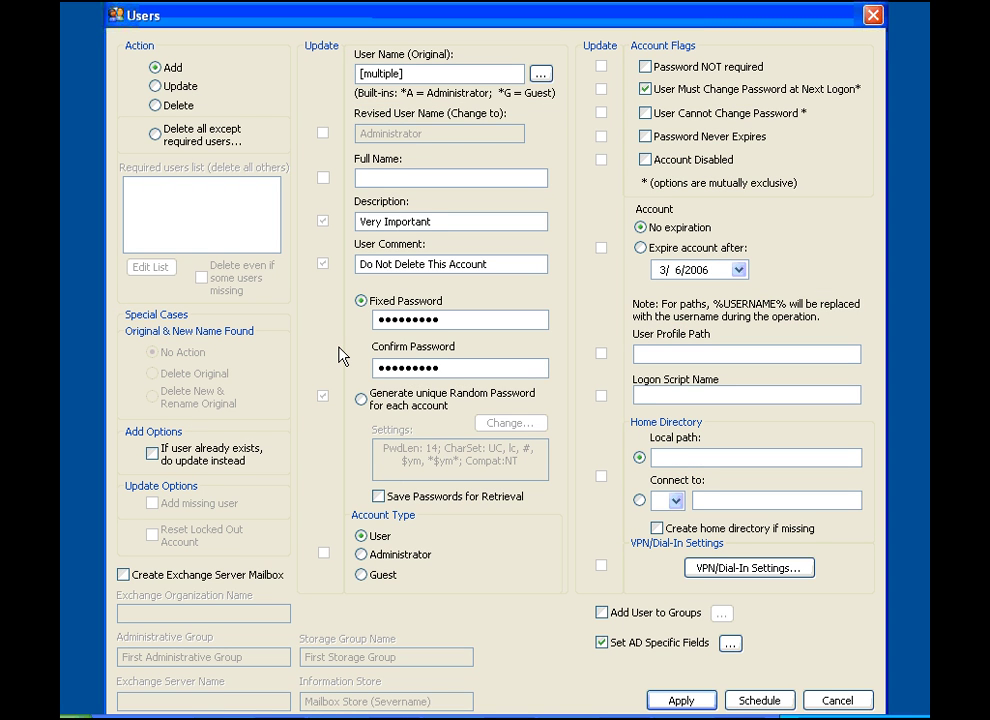
{"action": "left_click", "coordinate": [156, 106]}
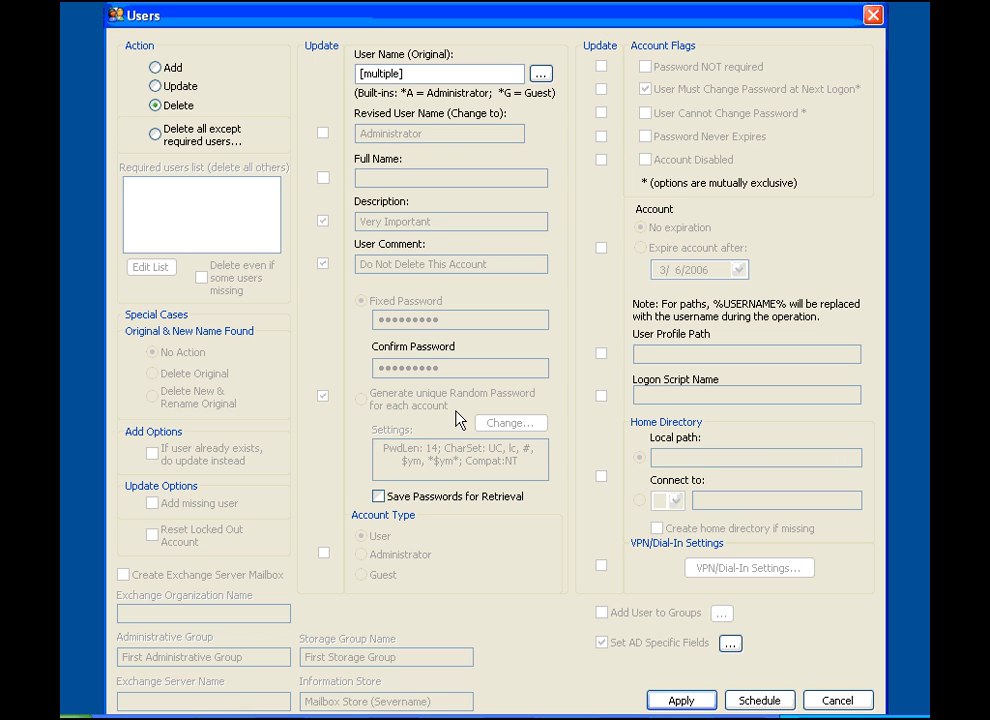
{"action": "left_click", "coordinate": [674, 701]}
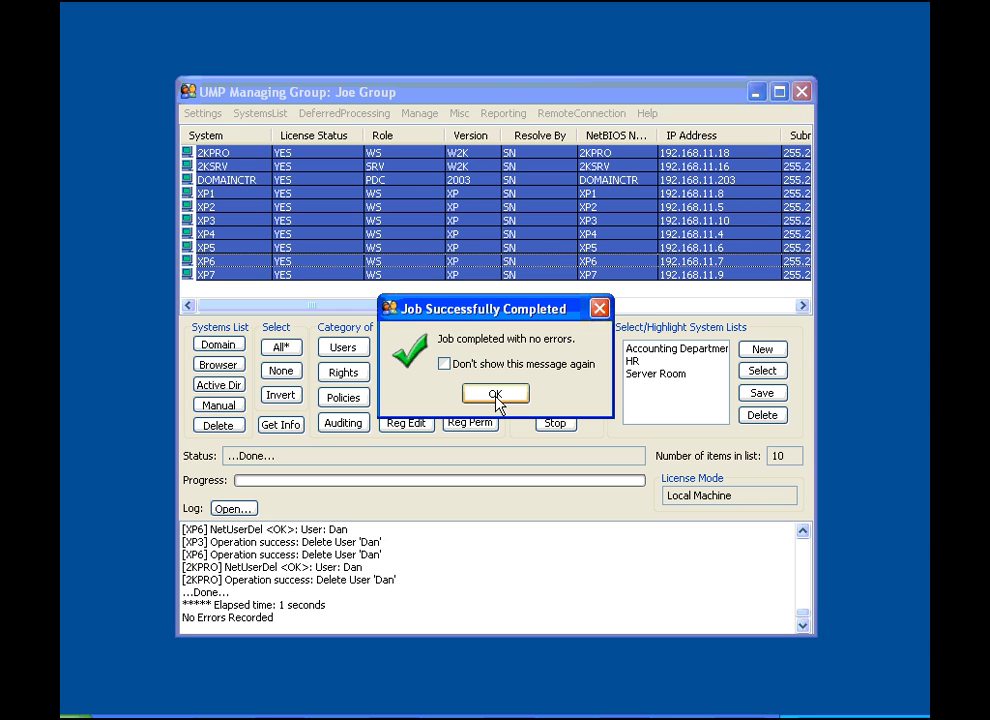
{"action": "left_click", "coordinate": [496, 396]}
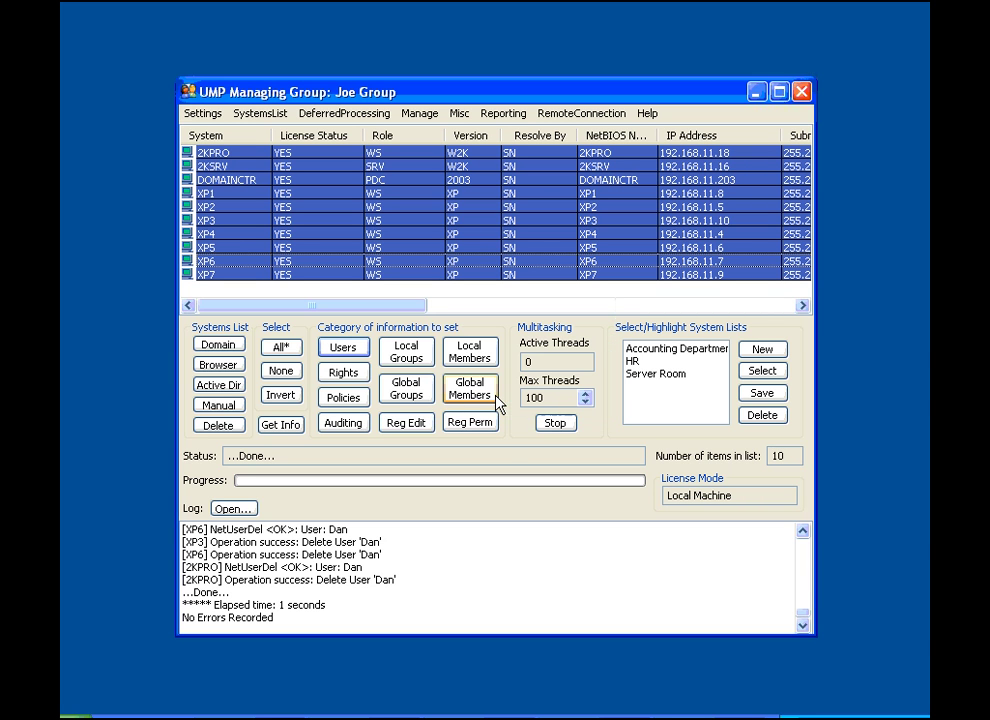
- Set up a user update targeting the built-in Administrator account (*A) instead of the list of users
{"action": "left_click", "coordinate": [344, 348]}
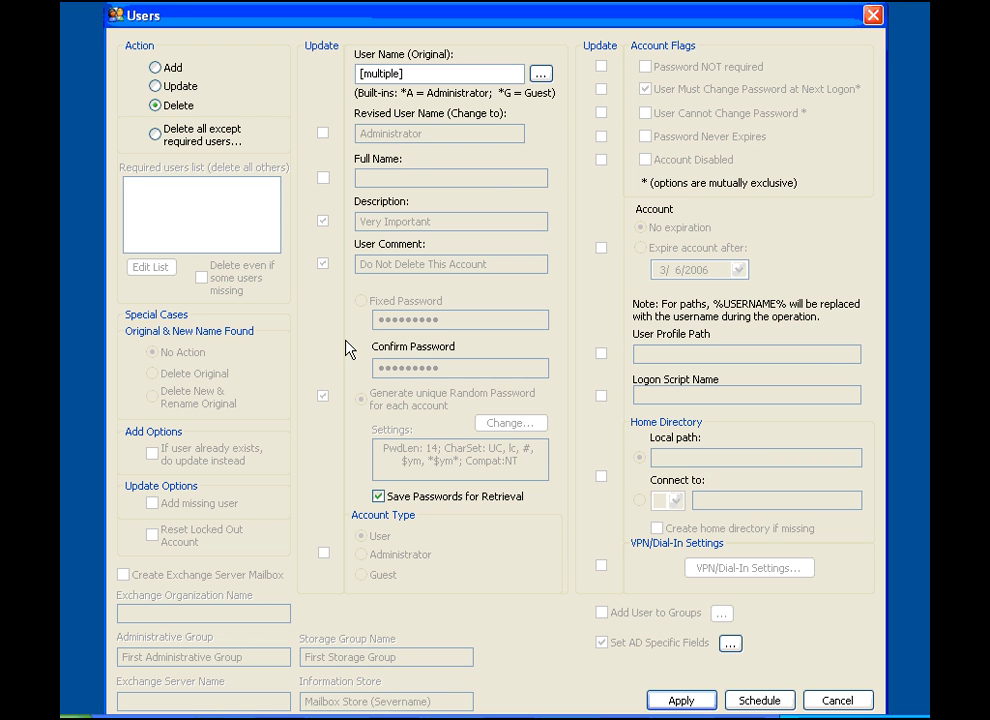
{"action": "left_click", "coordinate": [155, 86]}
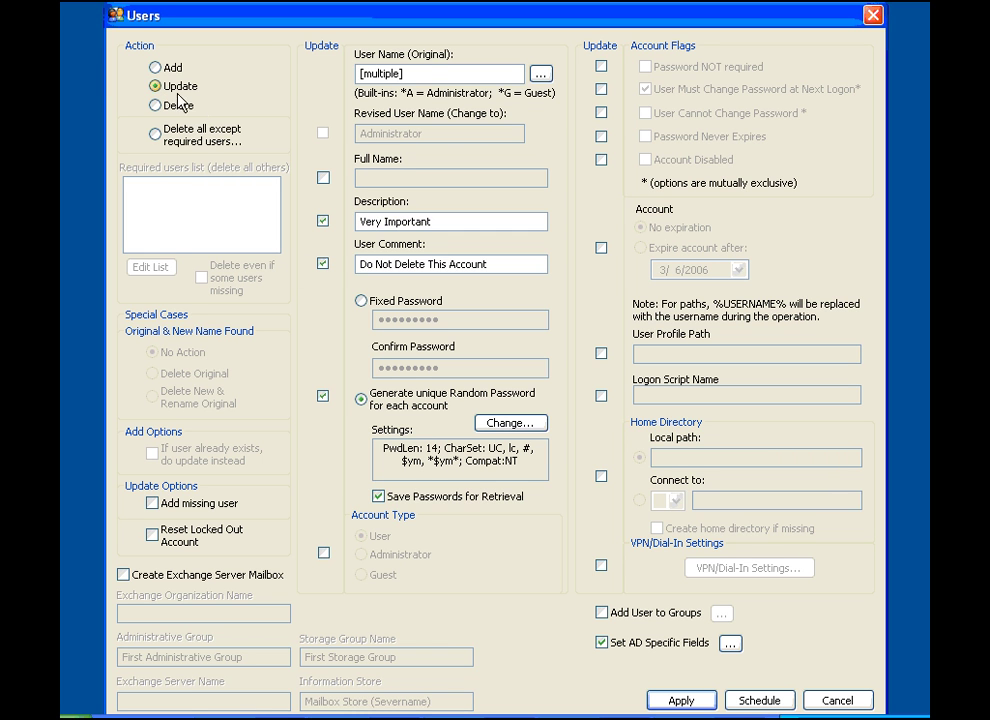
{"action": "double_click", "coordinate": [426, 73]}
{"action": "type", "text": "*A"}
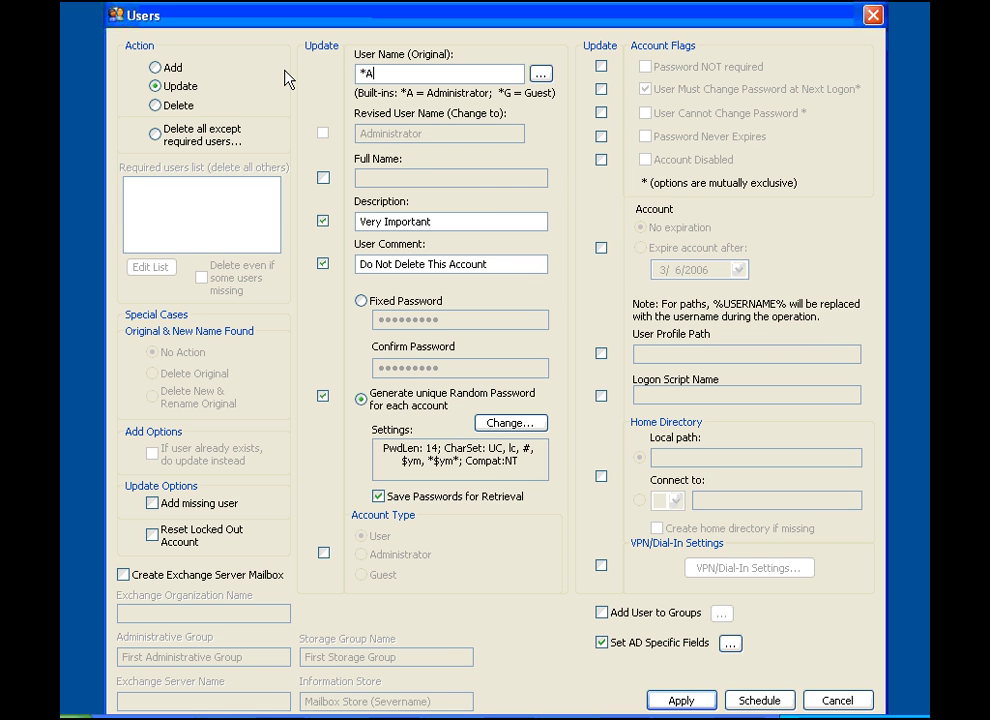
{"action": "left_click_drag", "start_coordinate": [380, 73], "coordinate": [337, 88]}
- Try the fixed password option, and return to generating a unique random password for each account
{"action": "left_click", "coordinate": [362, 301]}
{"action": "double_click", "coordinate": [439, 320]}
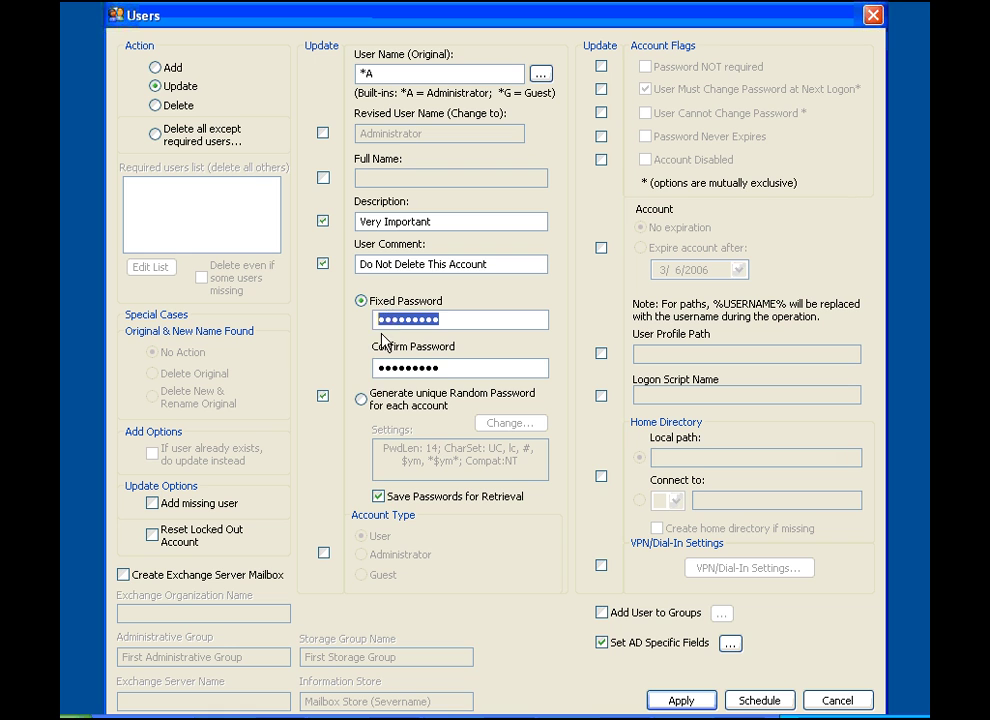
{"action": "double_click", "coordinate": [440, 369]}
{"action": "left_click", "coordinate": [364, 404]}
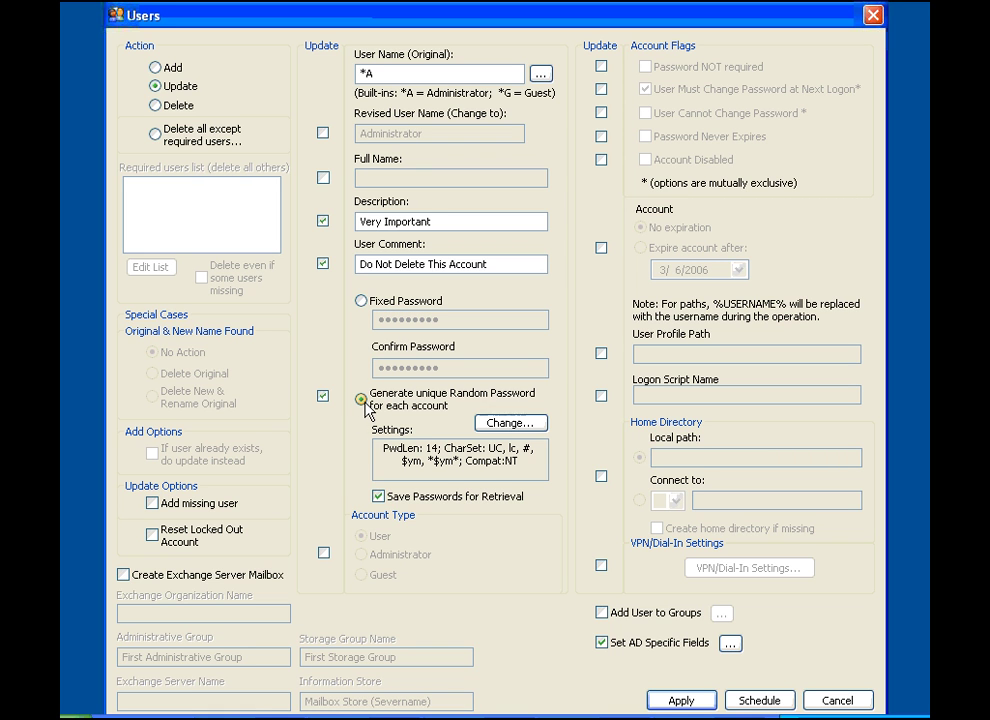
- Try Windows 2000/XP/2003 compatible random passwords with a length of 127, and generate several samples
{"action": "left_click", "coordinate": [505, 424]}
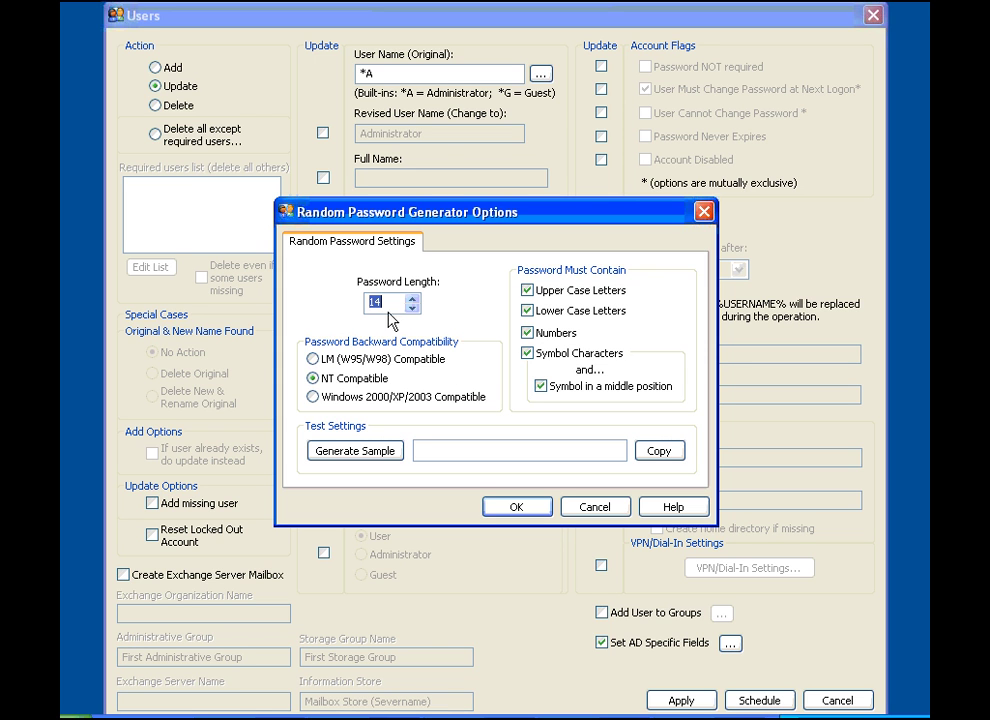
{"action": "left_click", "coordinate": [316, 399]}
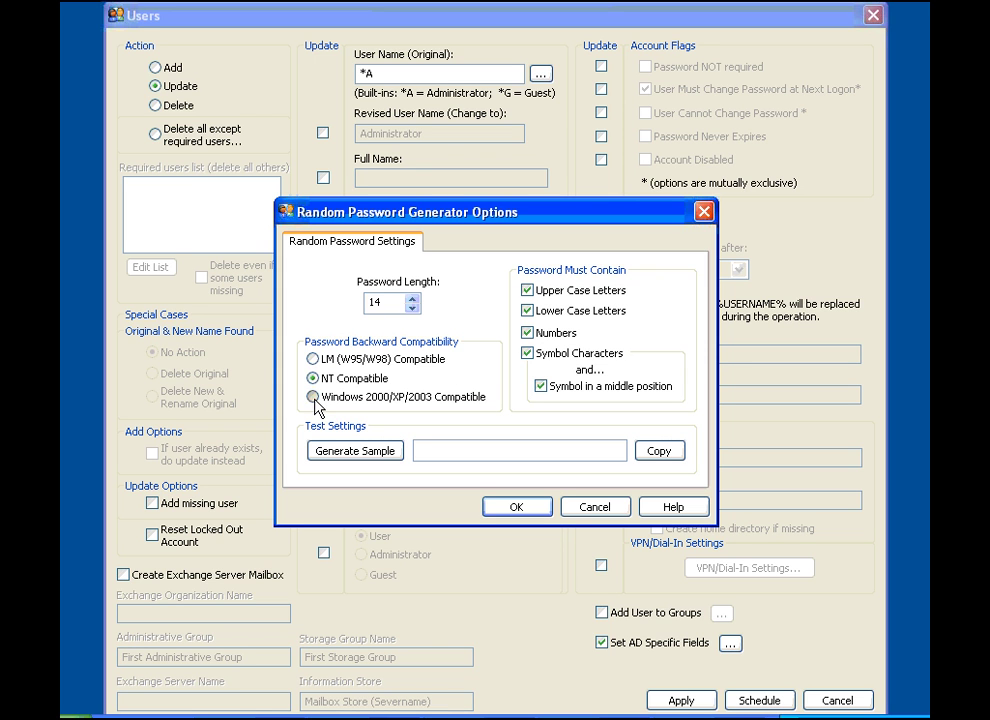
{"action": "double_click", "coordinate": [380, 302]}
{"action": "type", "text": "127"}
{"action": "left_click", "coordinate": [366, 452]}
{"action": "left_click", "coordinate": [366, 452]}
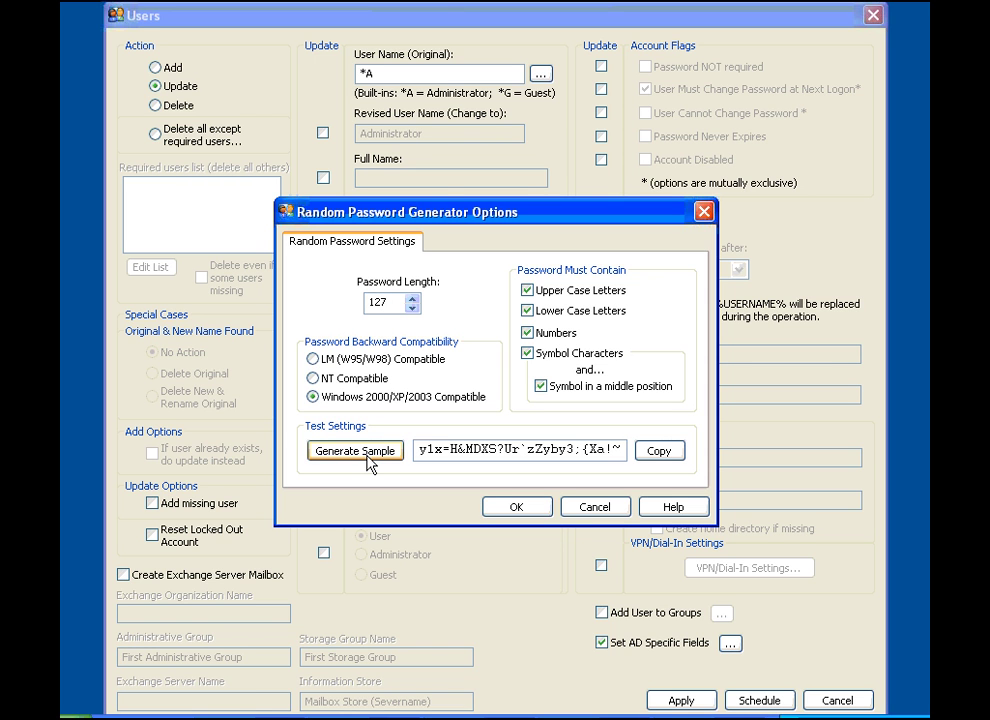
{"action": "left_click", "coordinate": [366, 452]}
{"action": "left_click", "coordinate": [366, 452]}
{"action": "left_click", "coordinate": [366, 452]}
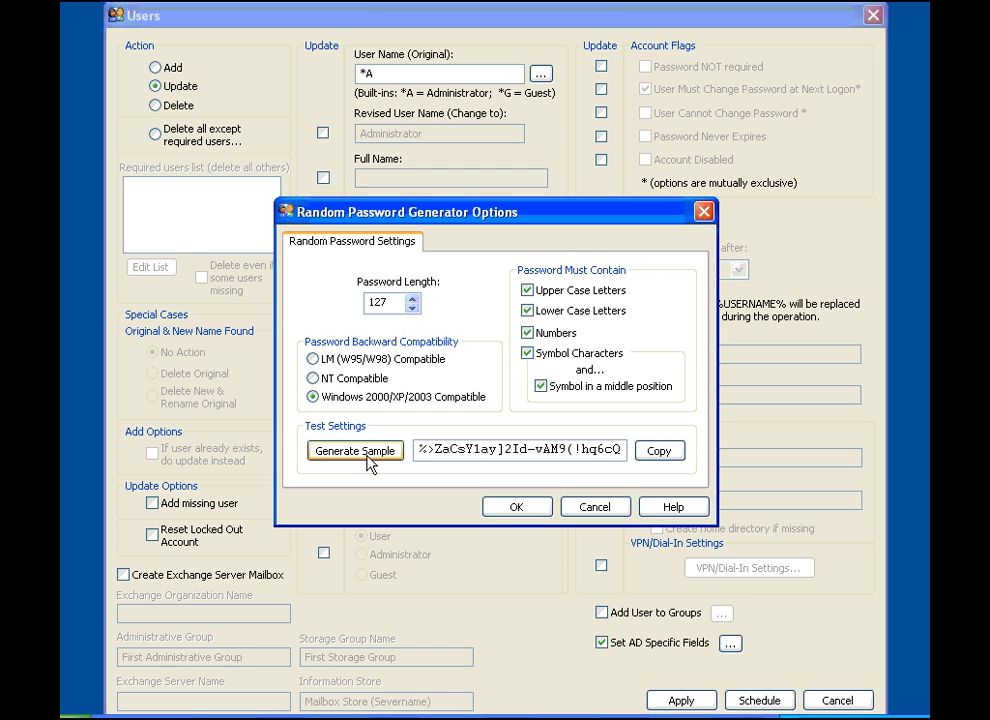
{"action": "left_click", "coordinate": [366, 452]}
- Return the random password settings to NT Compatible with length 14, generate samples, and accept the settings
{"action": "left_click", "coordinate": [320, 378]}
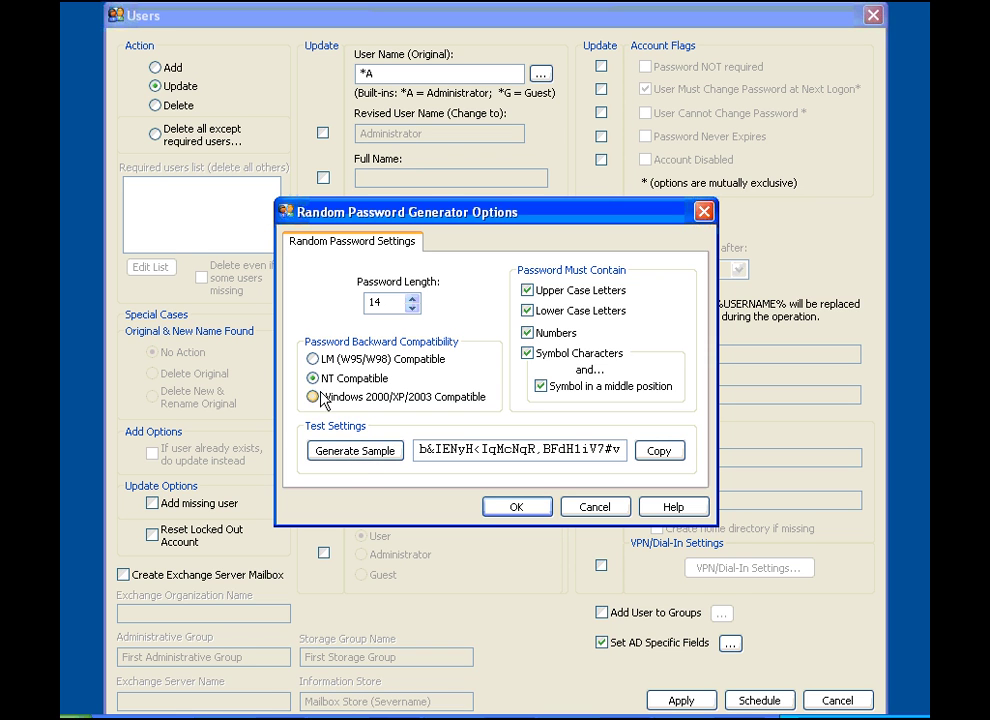
{"action": "left_click", "coordinate": [352, 452]}
{"action": "left_click", "coordinate": [352, 452]}
{"action": "left_click", "coordinate": [352, 452]}
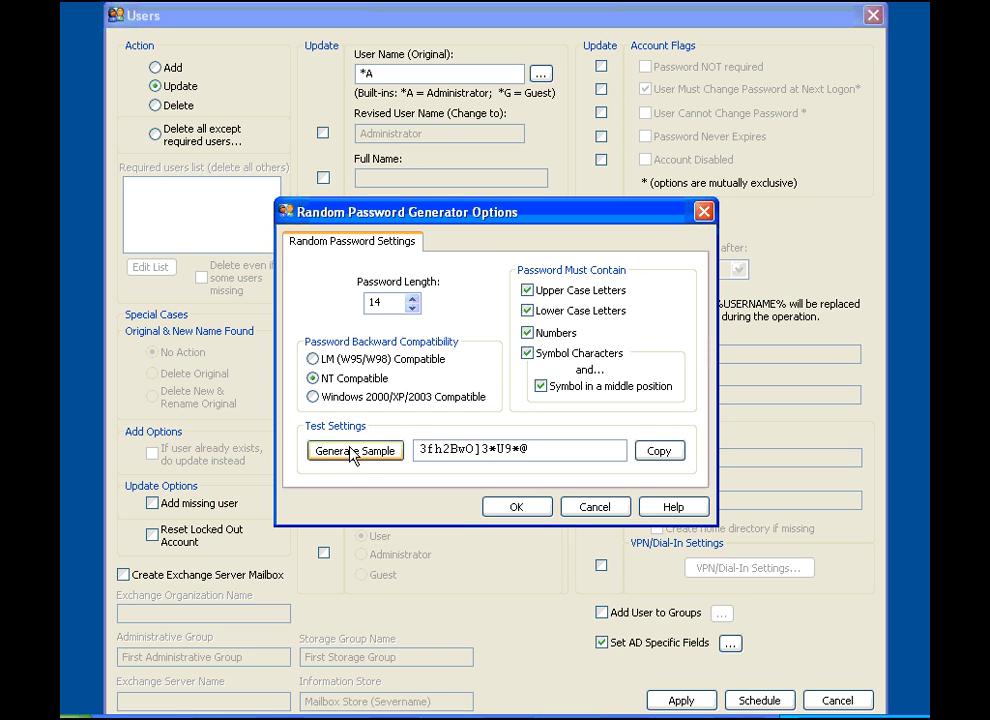
{"action": "left_click", "coordinate": [492, 507]}
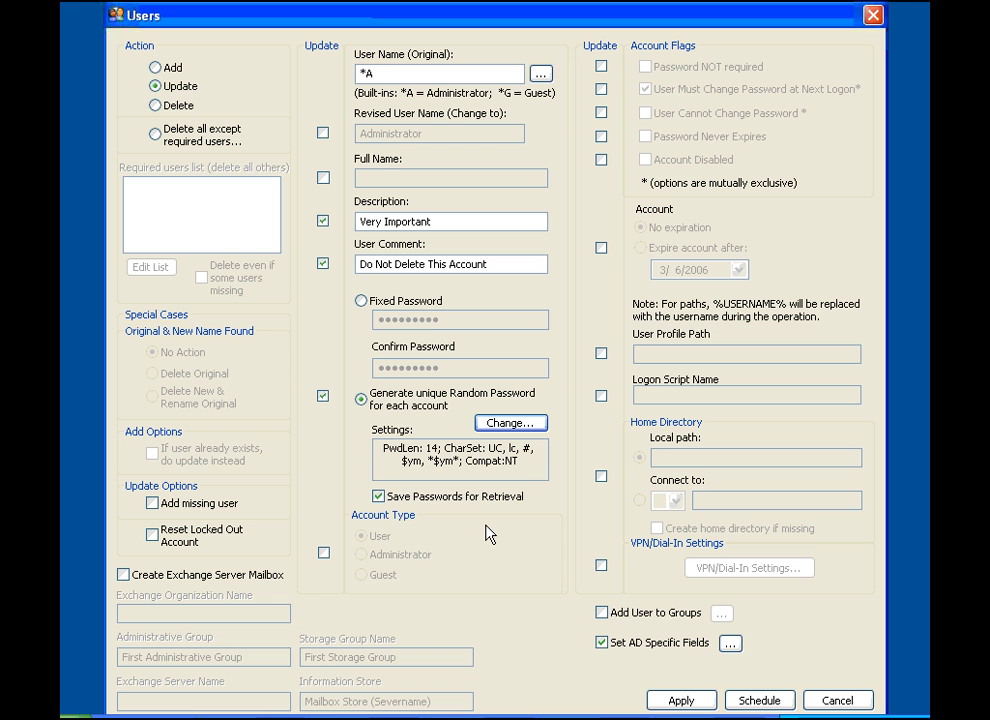
- Disable the AD-specific fields, apply the Administrator update to all selected systems, and close the job message
{"action": "left_click", "coordinate": [602, 643]}
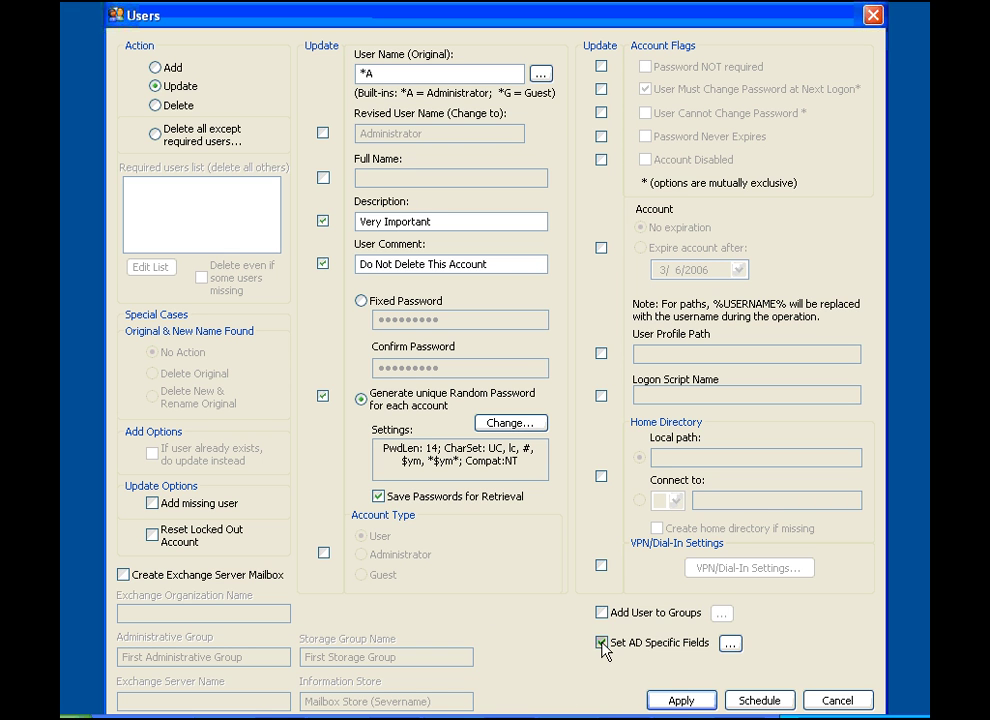
{"action": "left_click", "coordinate": [602, 643]}
{"action": "left_click", "coordinate": [681, 701]}
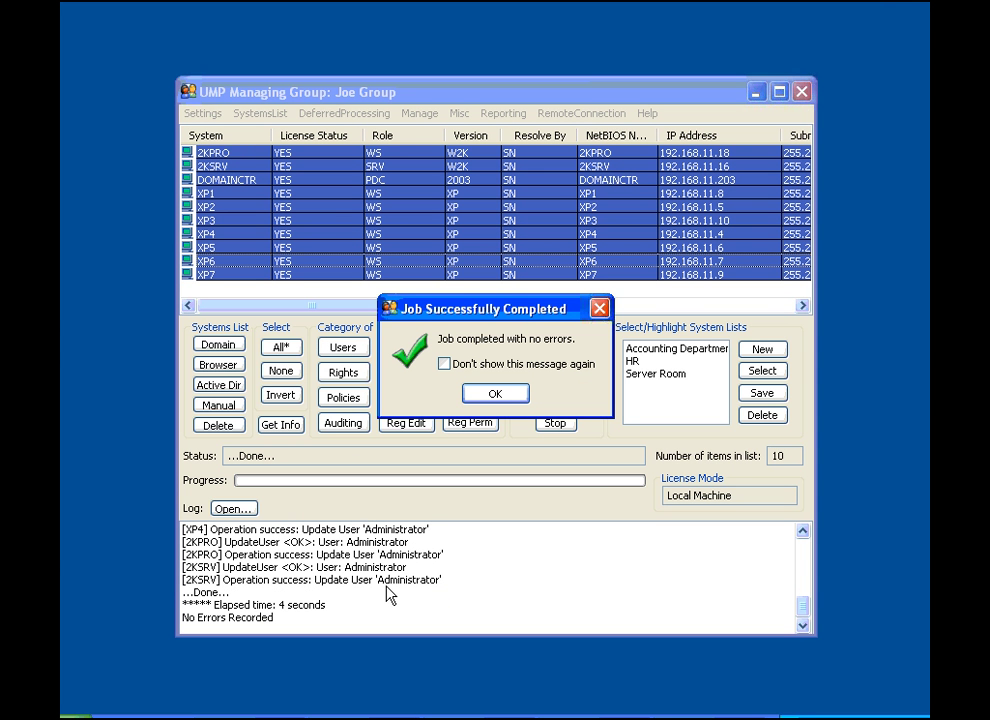
{"action": "left_click", "coordinate": [495, 394]}
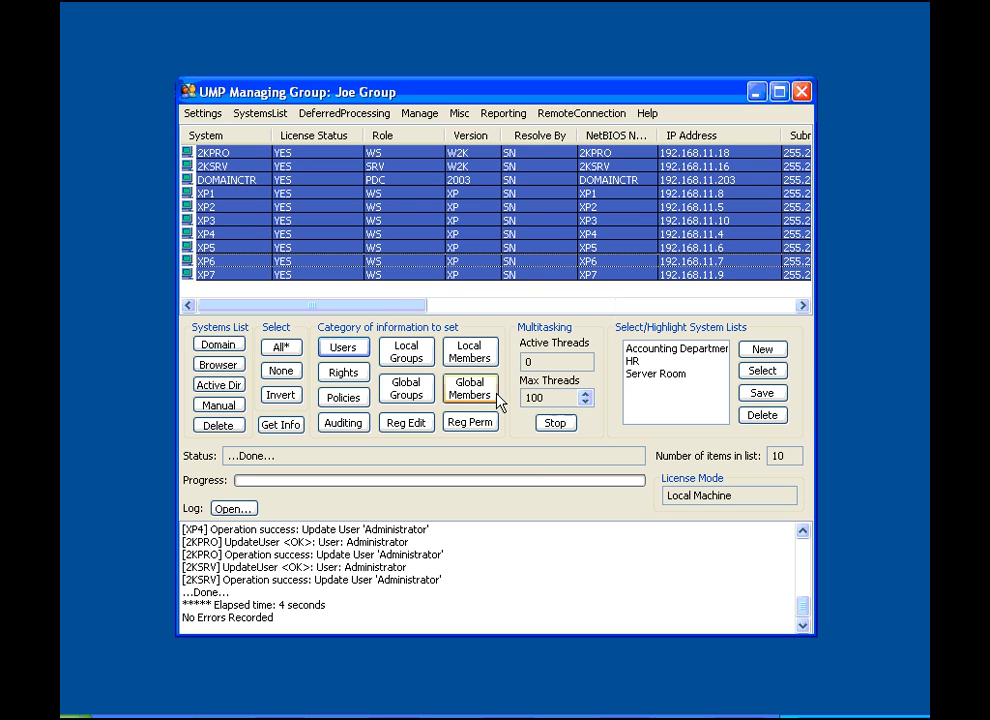
- Enter the access password for Password Recovery, examine the recorded Administrator passwords across the systems, and close the console
{"action": "left_click", "coordinate": [424, 113]}
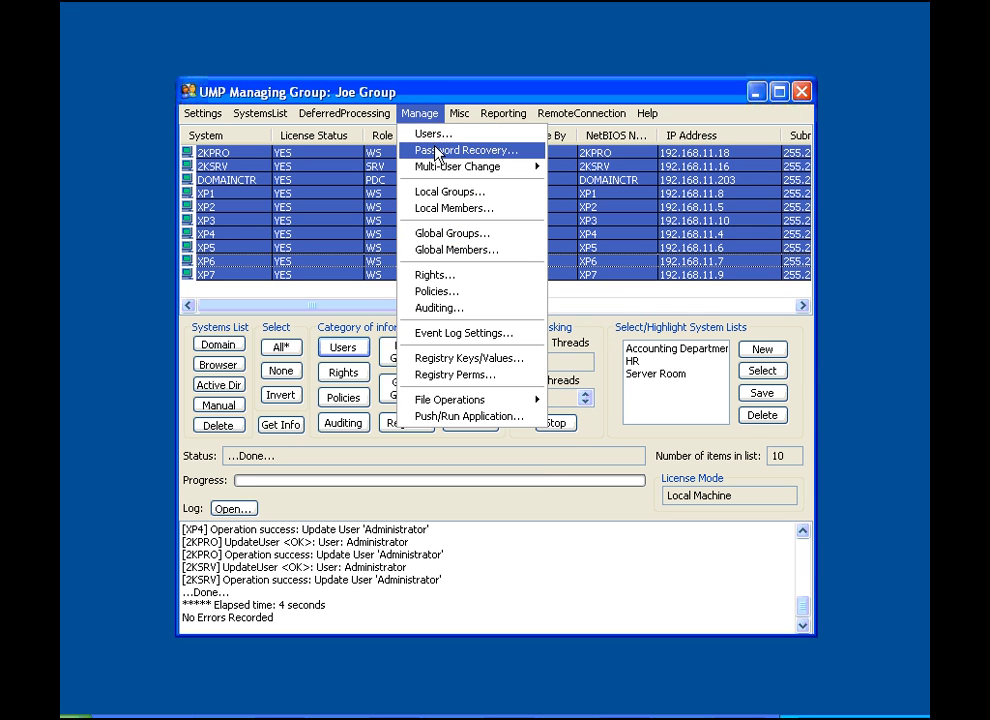
{"action": "left_click", "coordinate": [437, 150]}
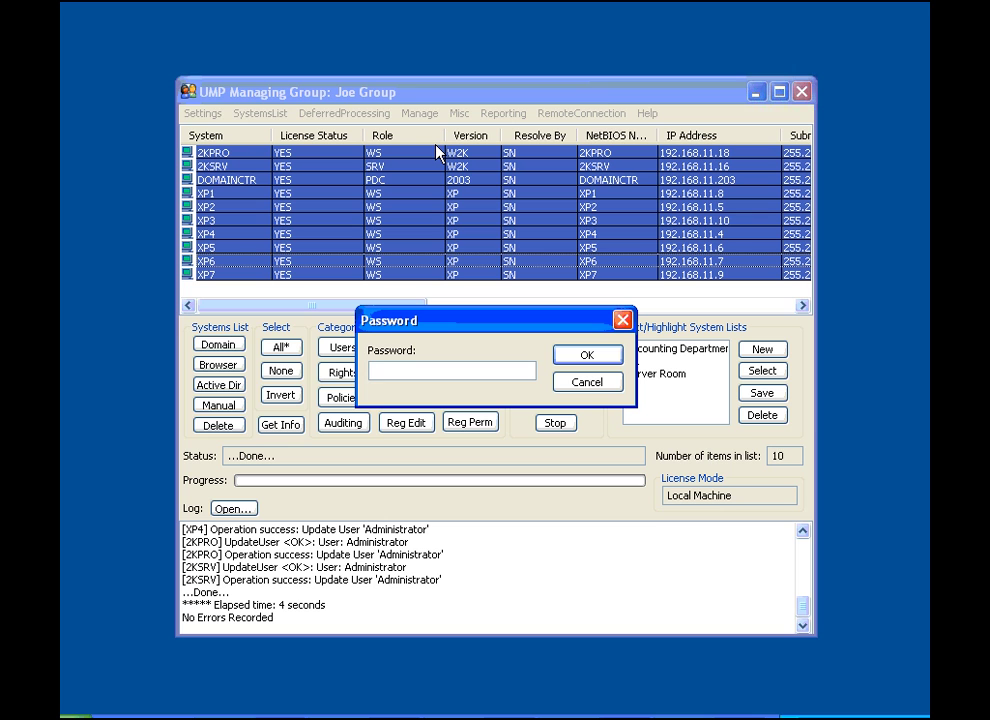
{"action": "type", "text": "••••••••"}
{"action": "key", "text": "Return"}
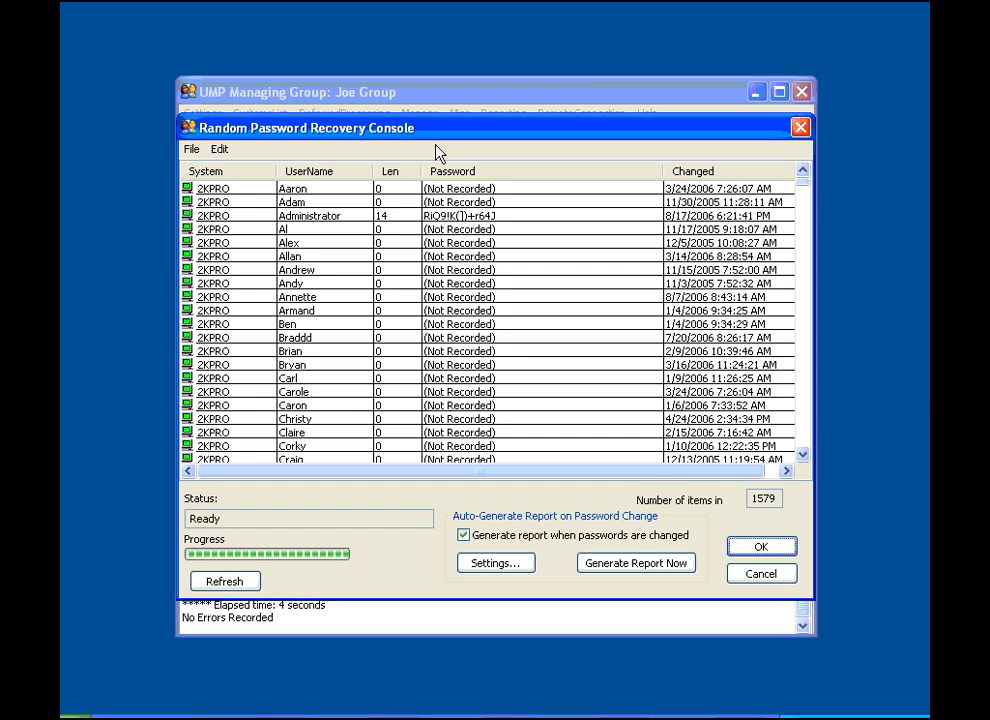
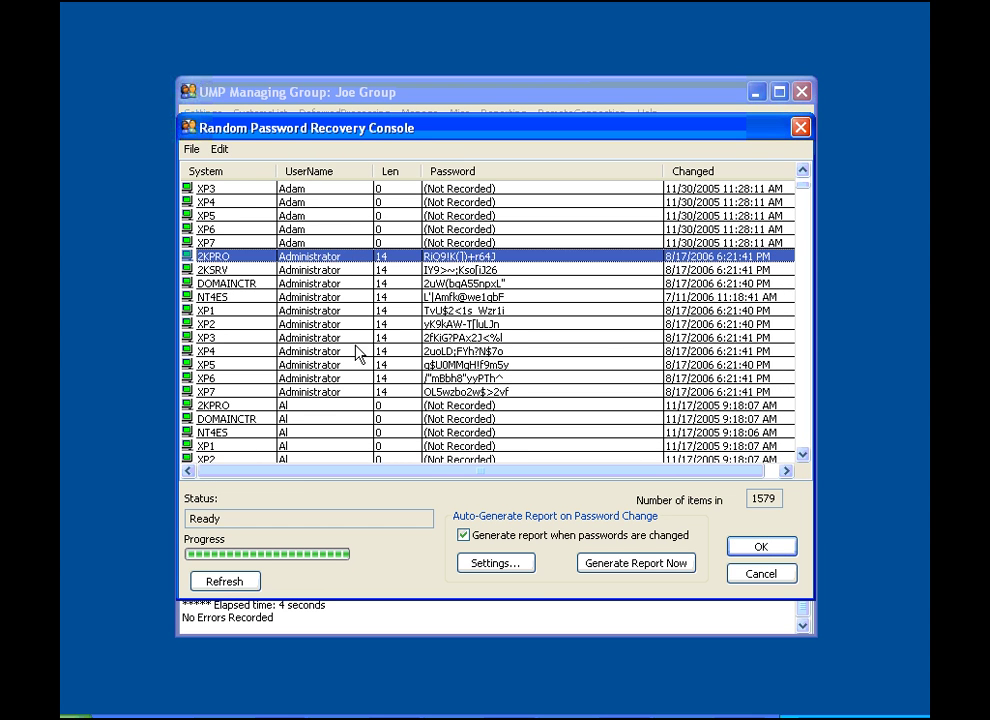
{"action": "left_click", "coordinate": [349, 393], "text": "shift"}
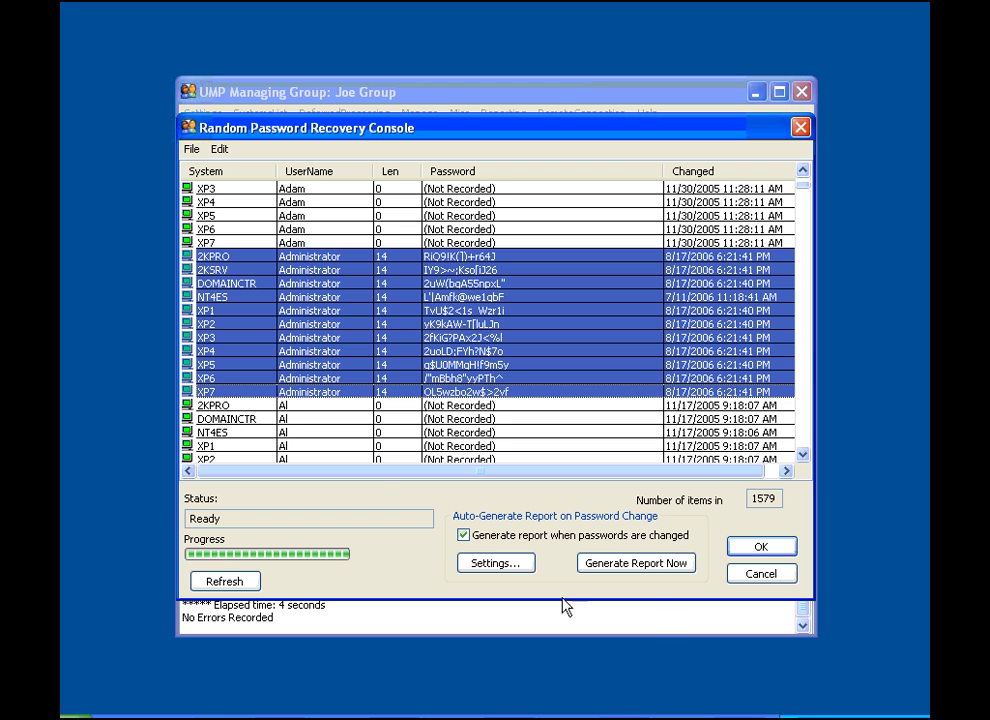
{"action": "left_click", "coordinate": [749, 551]}
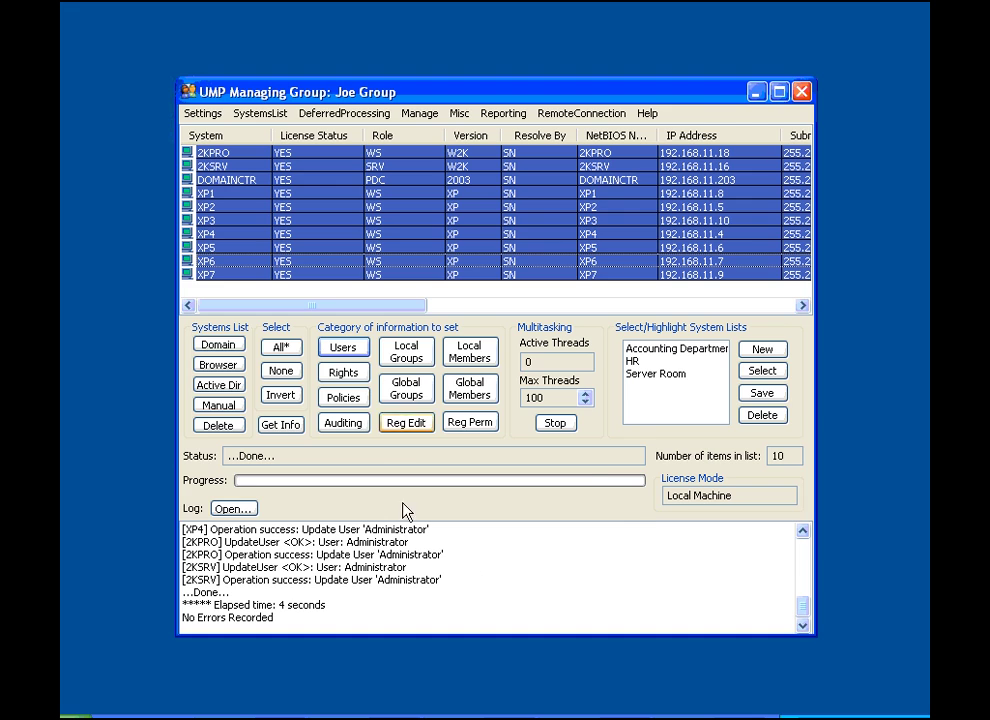
- Open the scheduling options for the built-in Administrator update on all selected systems
{"action": "left_click", "coordinate": [335, 348]}
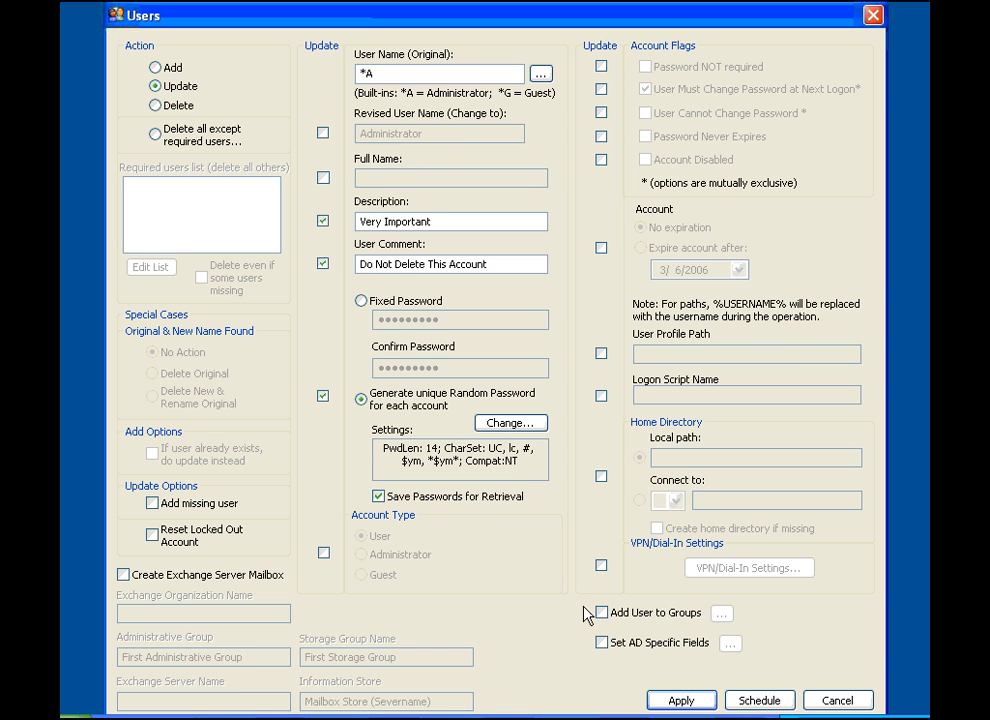
{"action": "left_click", "coordinate": [762, 701]}
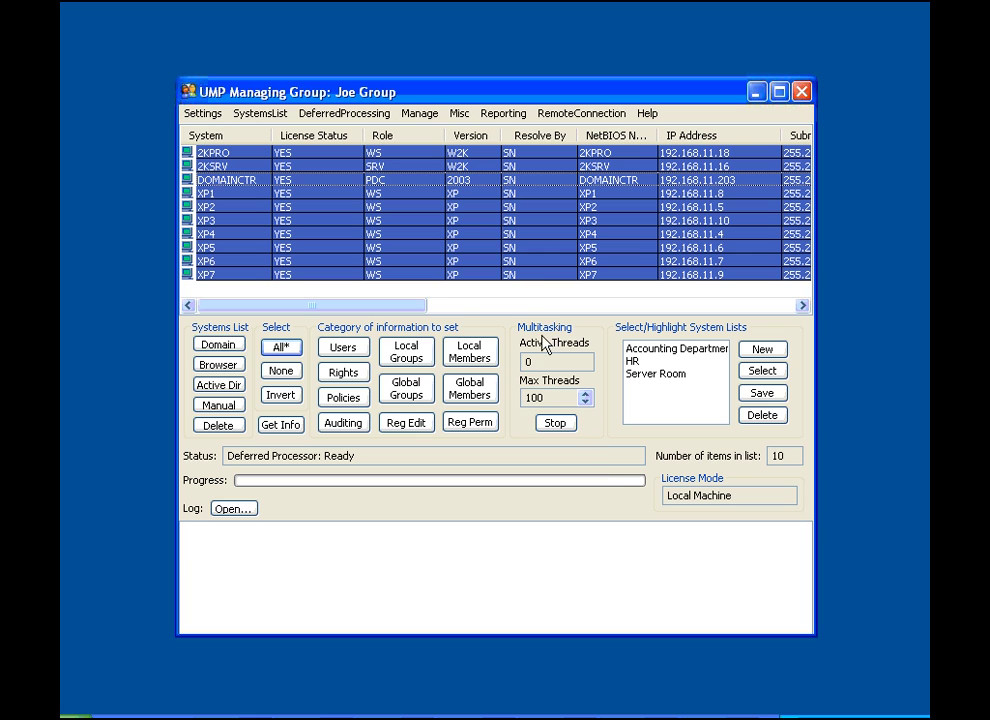
- Select only the DOMAINCTR system and start a Multi-User Change that adds users
{"action": "left_click", "coordinate": [420, 113]}
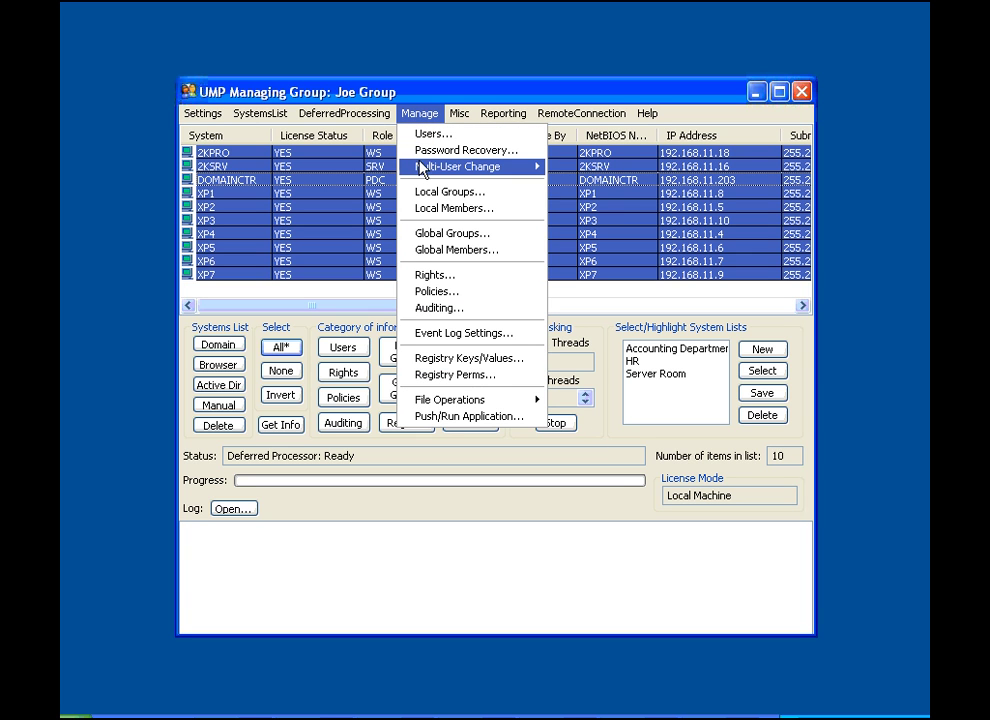
{"action": "mouse_move", "coordinate": [421, 175]}
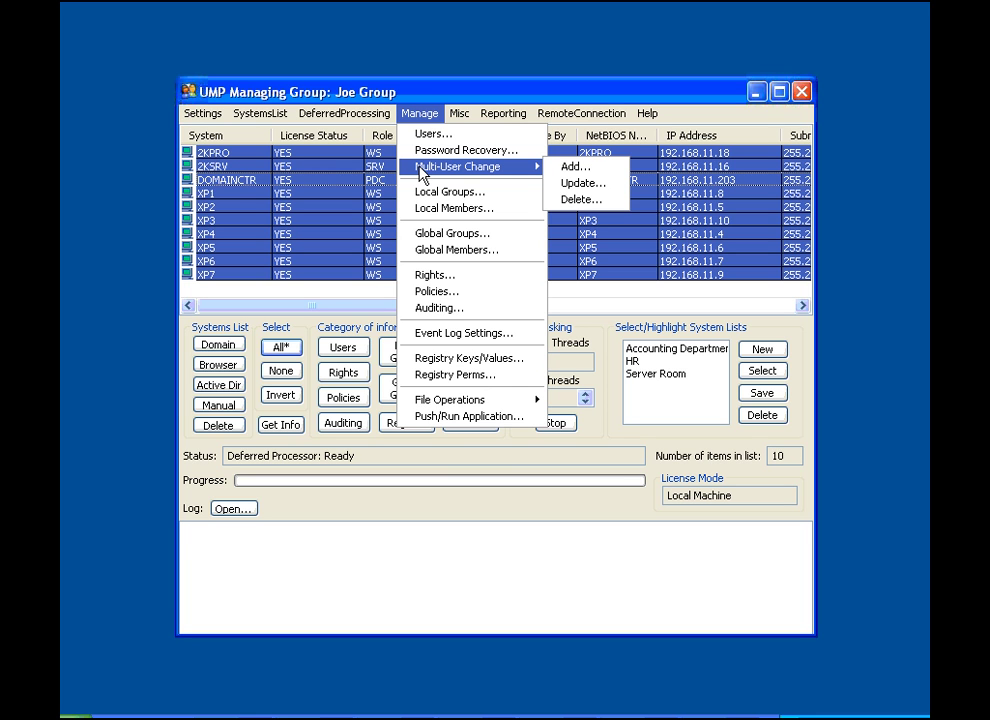
{"action": "left_click", "coordinate": [373, 187]}
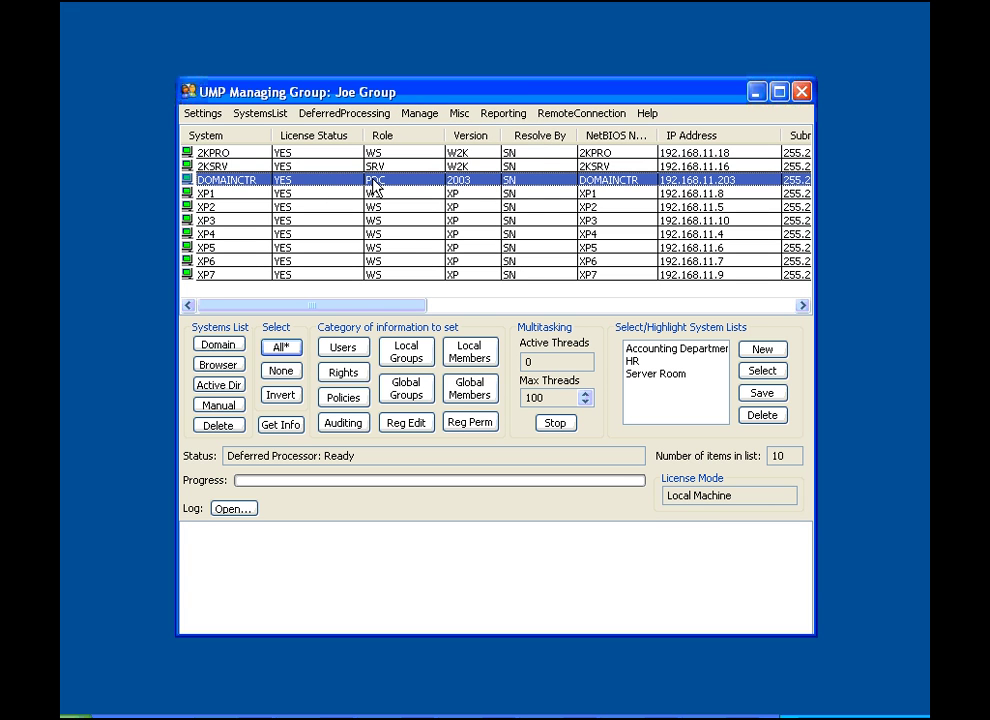
{"action": "left_click", "coordinate": [420, 113]}
{"action": "mouse_move", "coordinate": [533, 178]}
{"action": "left_click", "coordinate": [562, 167]}
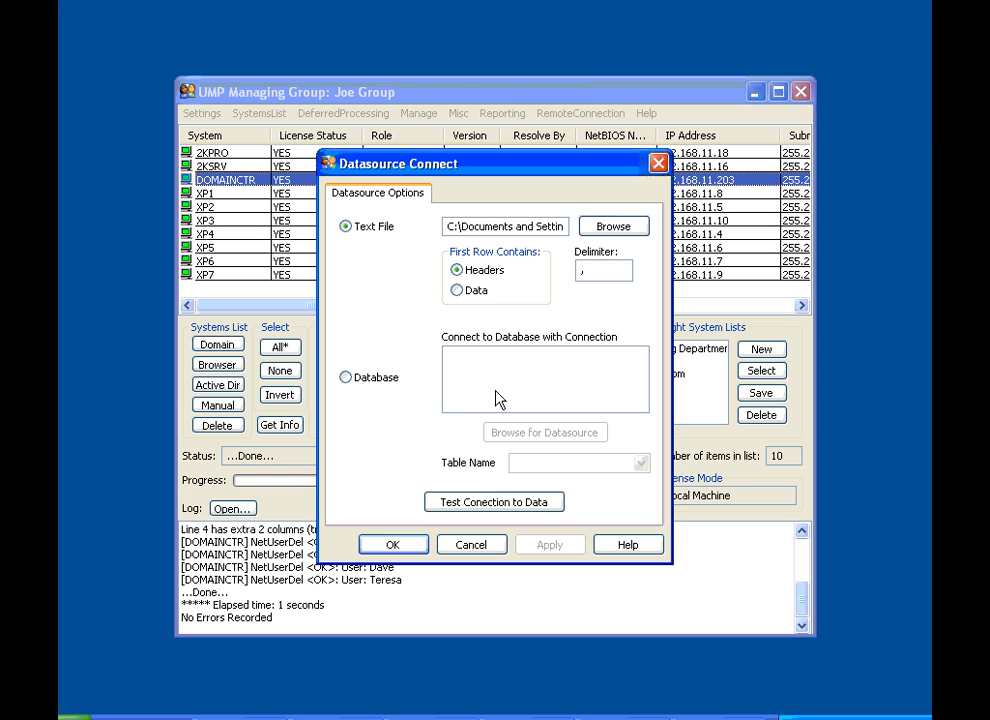
- Test the connection to the comma-delimited text file with headers, review its contents, and accept it as the datasource
{"action": "left_click", "coordinate": [483, 503]}
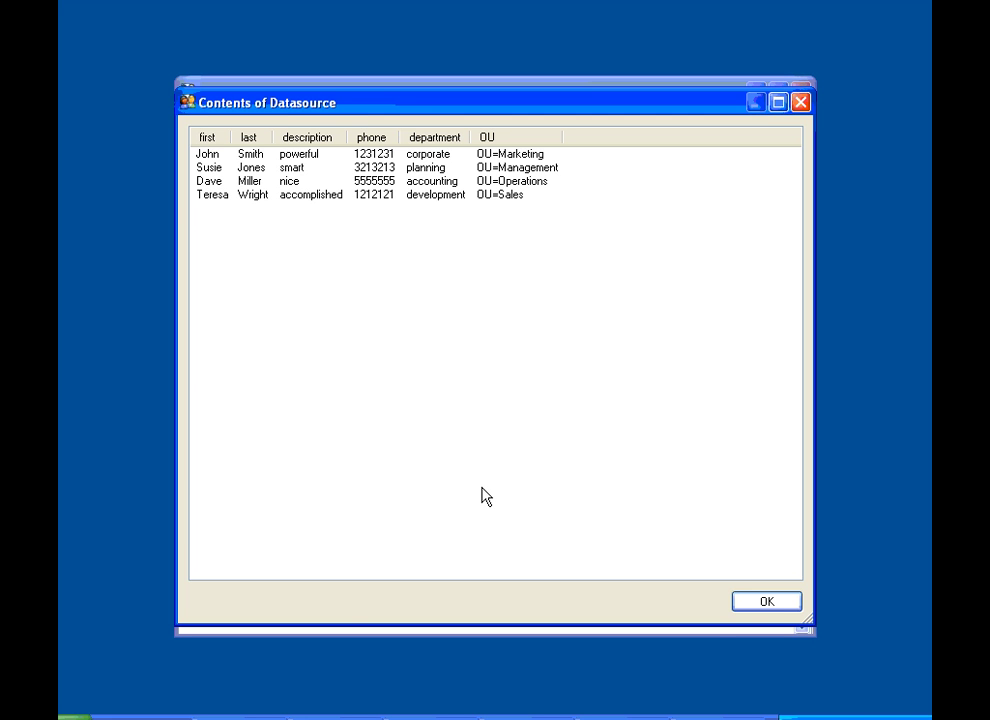
{"action": "left_click", "coordinate": [757, 603]}
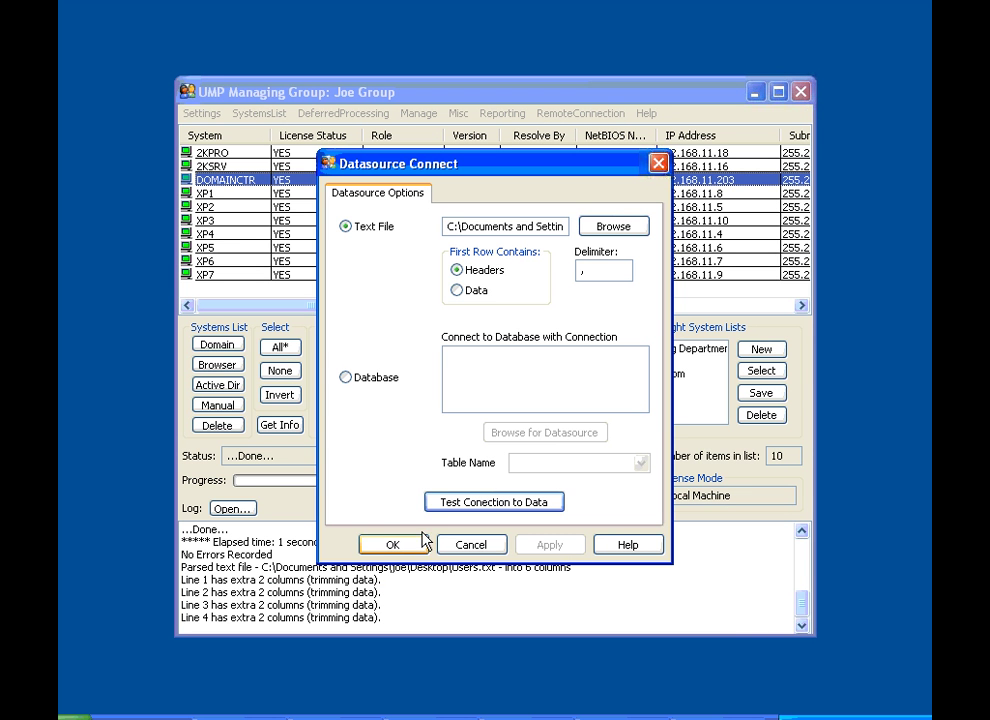
{"action": "left_click", "coordinate": [391, 544]}
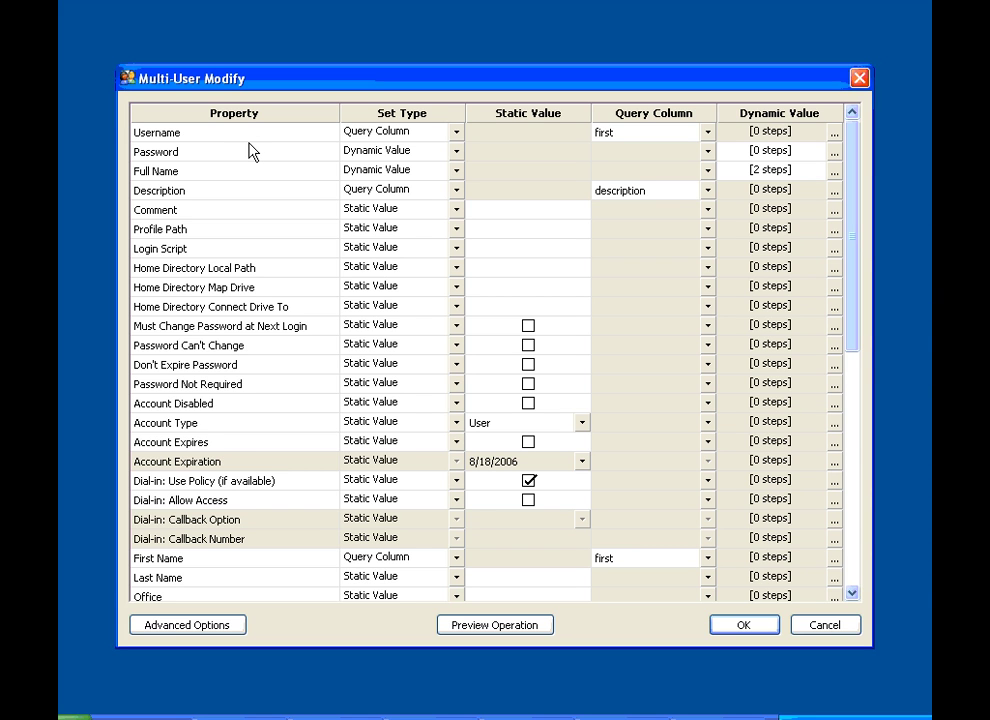
- Map the Username property to the query column "first", and set the Password property's set type to Static Value
{"action": "left_click", "coordinate": [456, 133]}
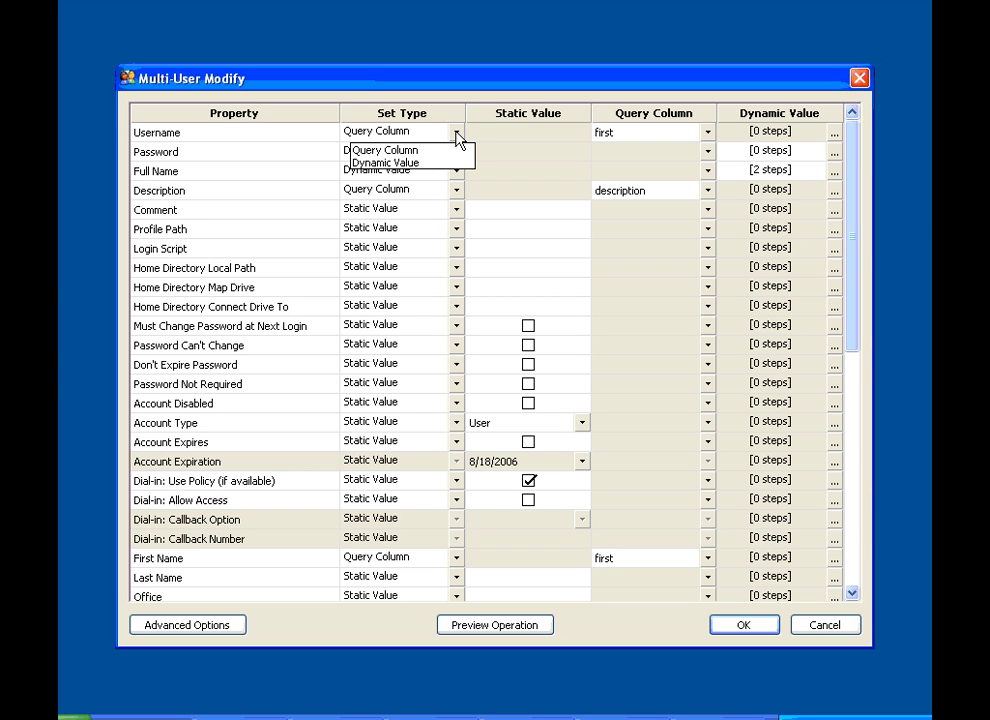
{"action": "left_click", "coordinate": [449, 151]}
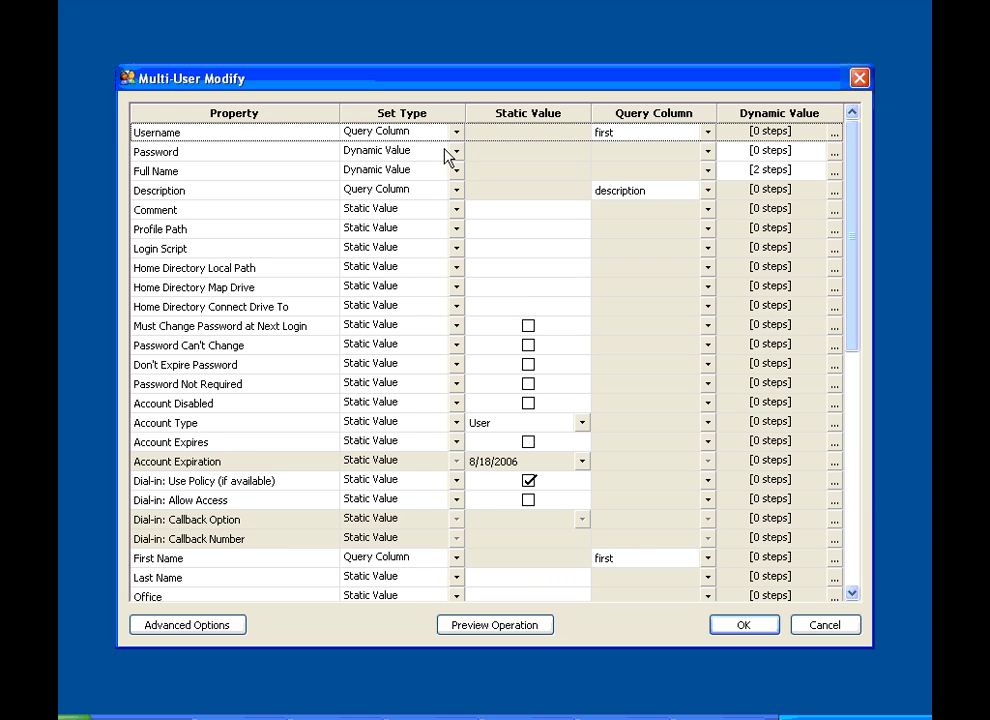
{"action": "left_click", "coordinate": [707, 134]}
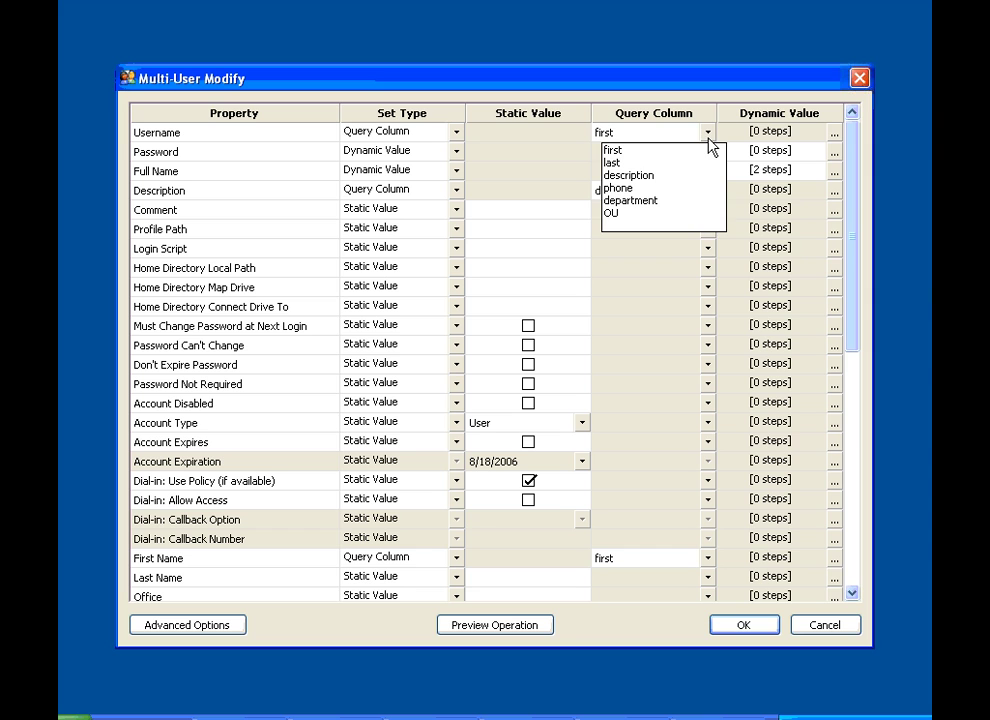
{"action": "left_click", "coordinate": [699, 148]}
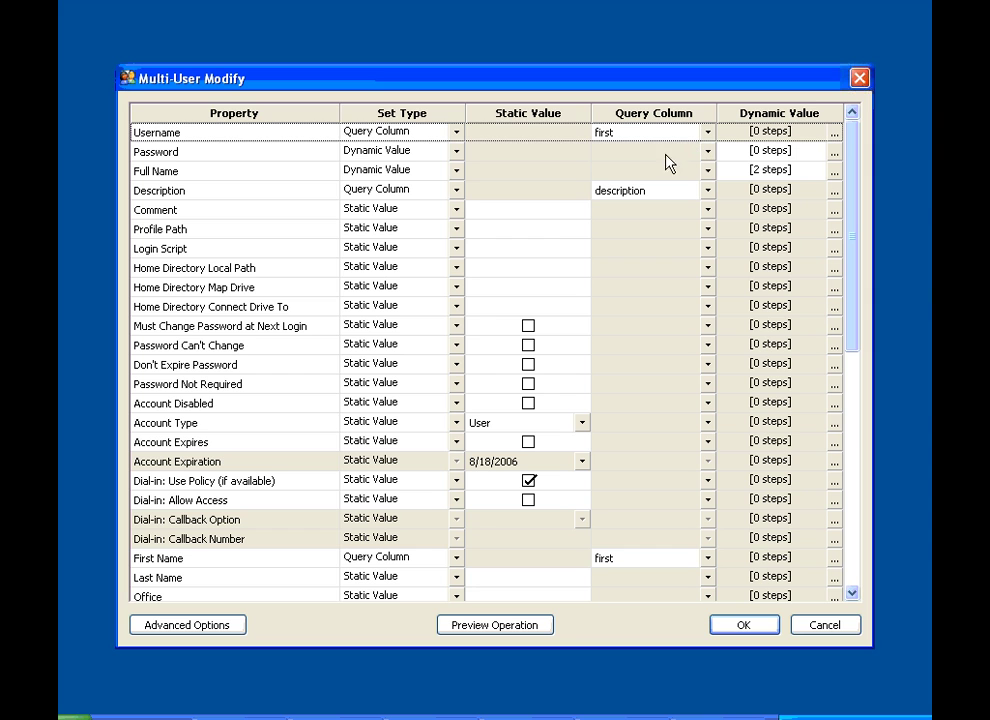
{"action": "left_click", "coordinate": [456, 157]}
{"action": "left_click", "coordinate": [455, 167]}
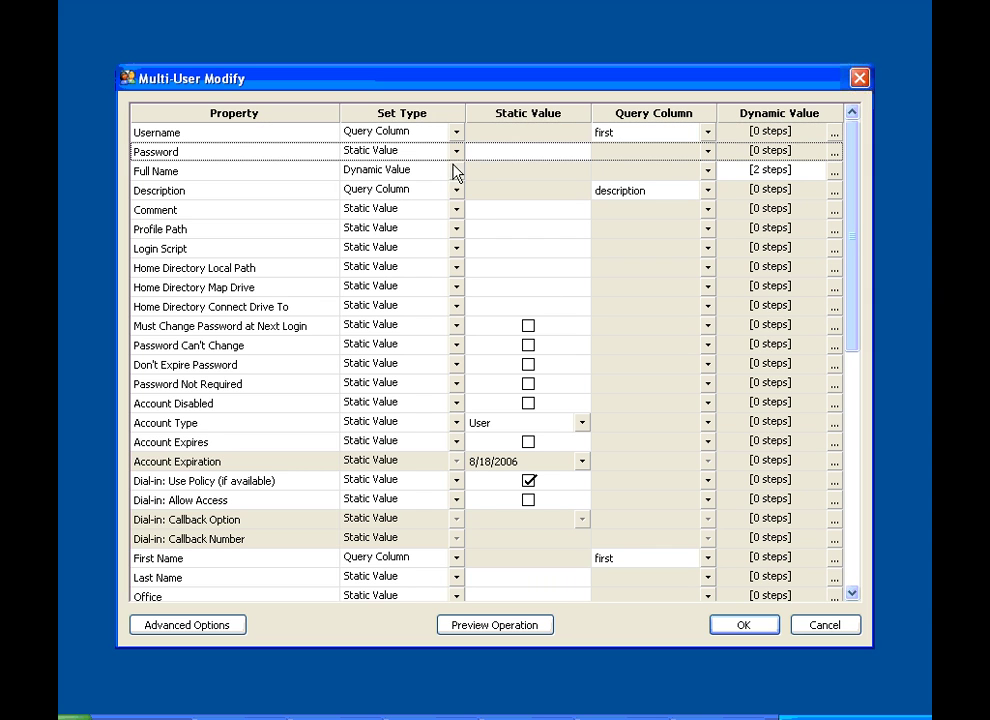
- Set the Password property's set type to Dynamic Value
{"action": "left_click", "coordinate": [493, 149]}
{"action": "left_click", "coordinate": [456, 150]}
{"action": "left_click", "coordinate": [457, 185]}
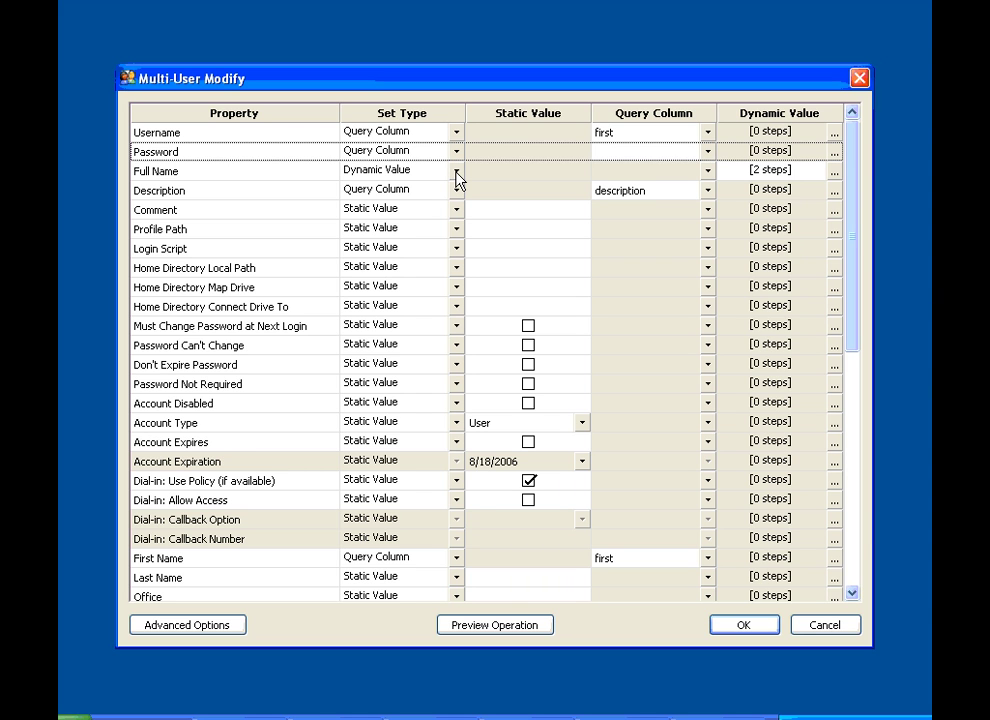
{"action": "left_click", "coordinate": [456, 150]}
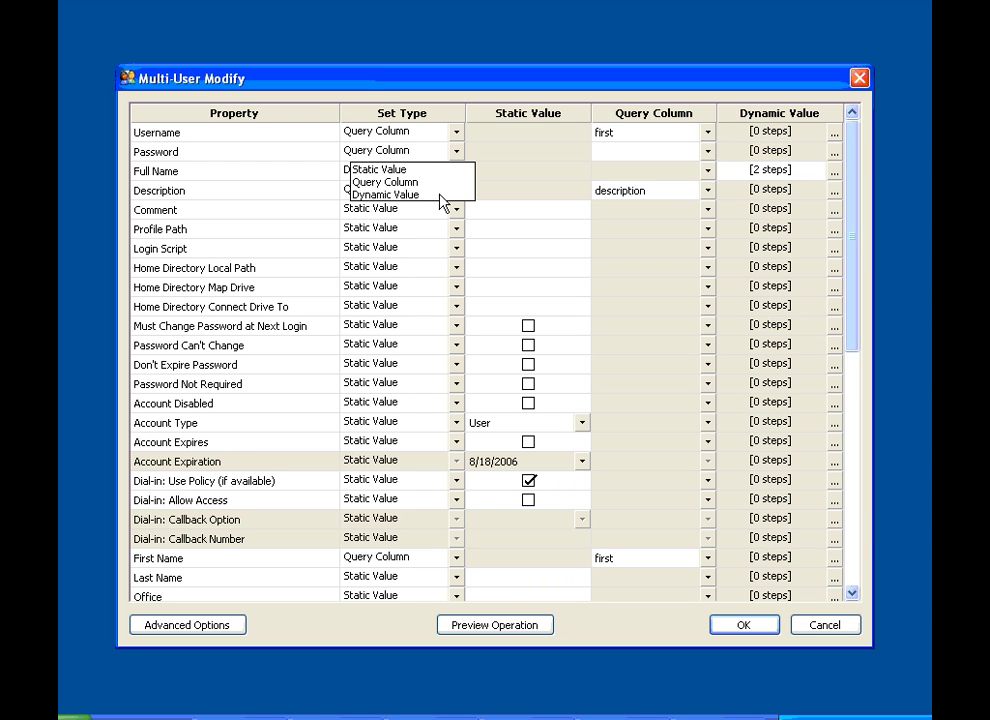
{"action": "left_click", "coordinate": [440, 195]}
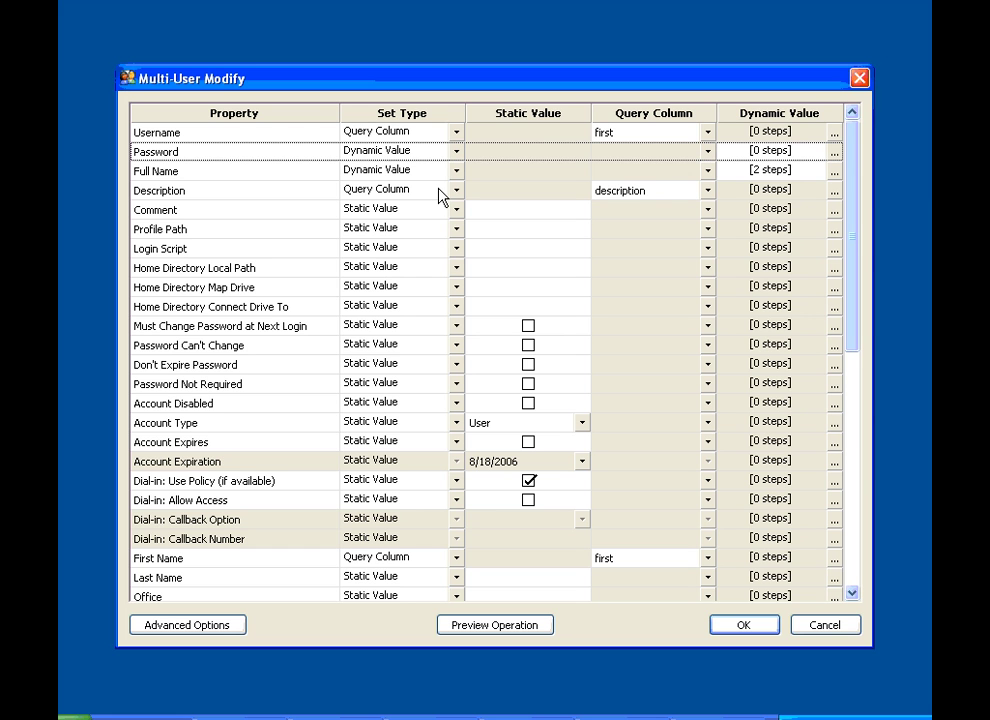
- Define the Password field's opening argument as characters 1 to 2 of the datasource column "first"
{"action": "left_click", "coordinate": [834, 153]}
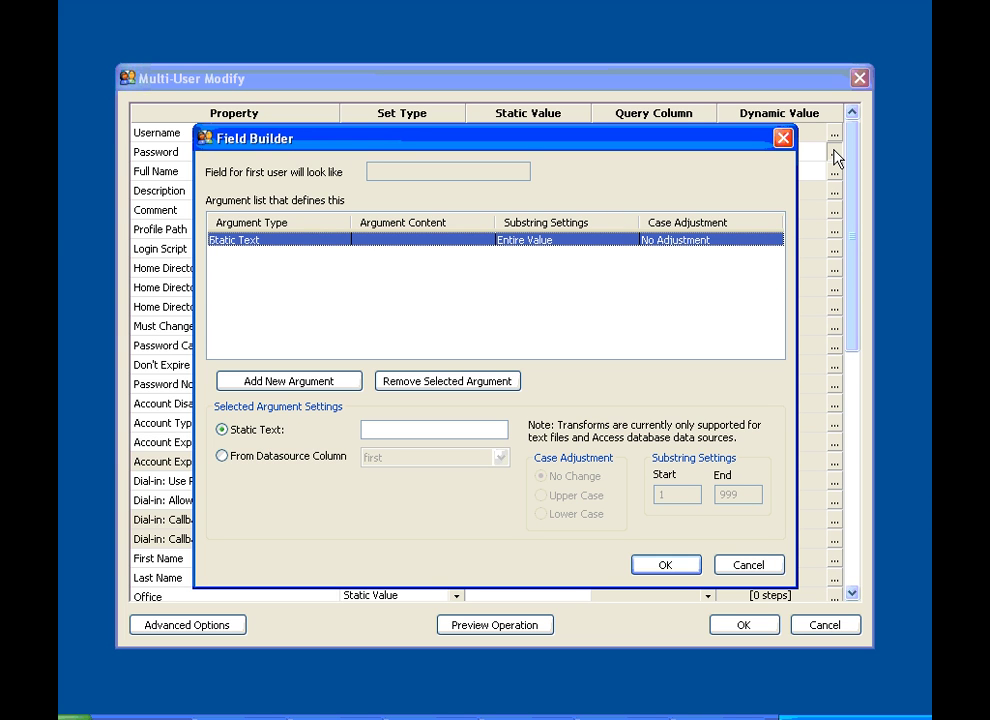
{"action": "left_click", "coordinate": [224, 456]}
{"action": "left_click", "coordinate": [500, 460]}
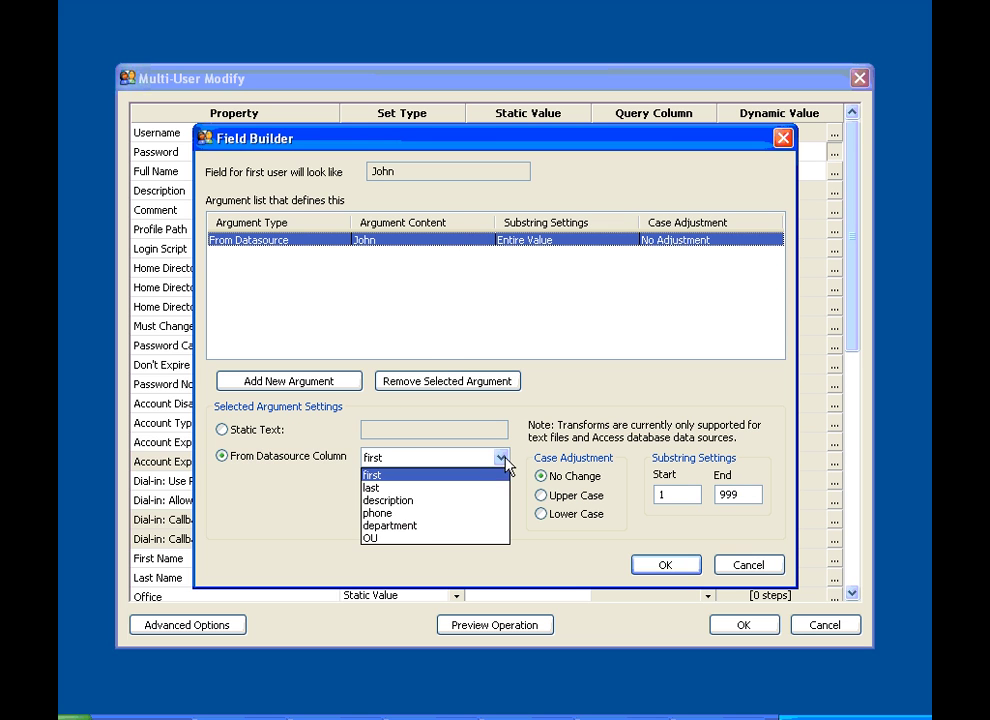
{"action": "left_click", "coordinate": [527, 468]}
{"action": "double_click", "coordinate": [738, 494]}
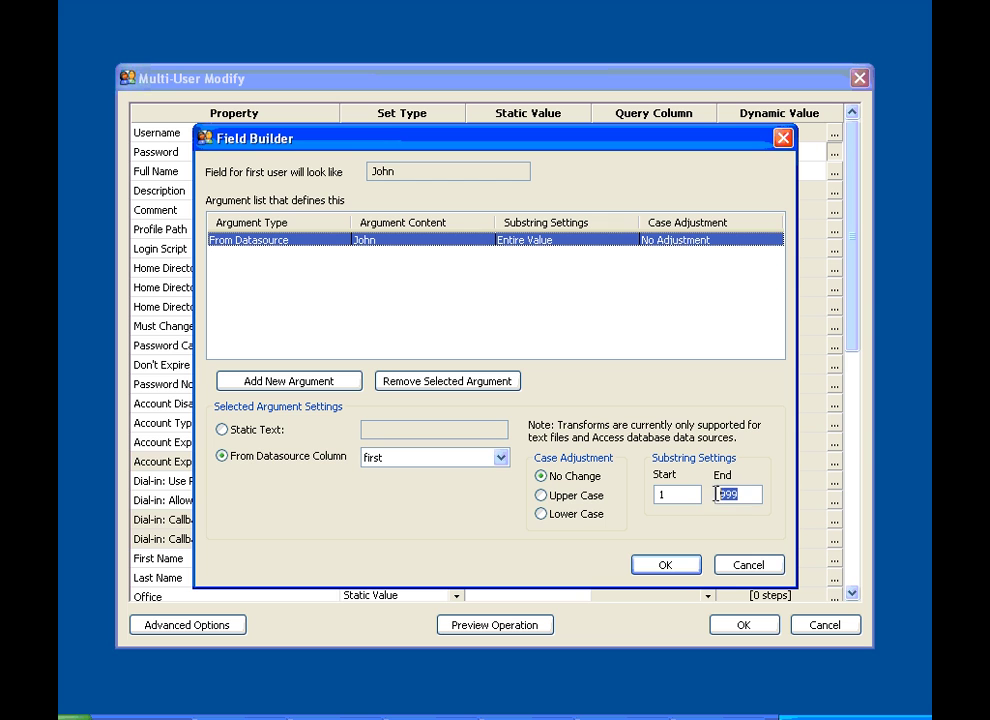
{"action": "type", "text": "2"}
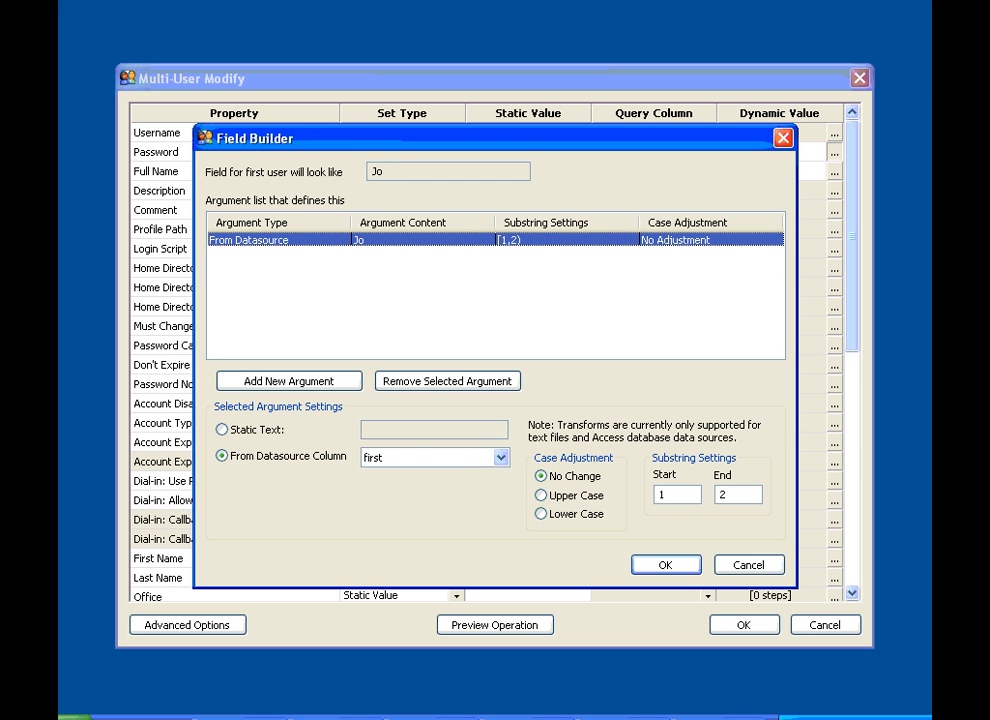
- Add a second Password argument using characters 1 to 3 of the datasource column "last", and accept the field definition
{"action": "left_click", "coordinate": [303, 383]}
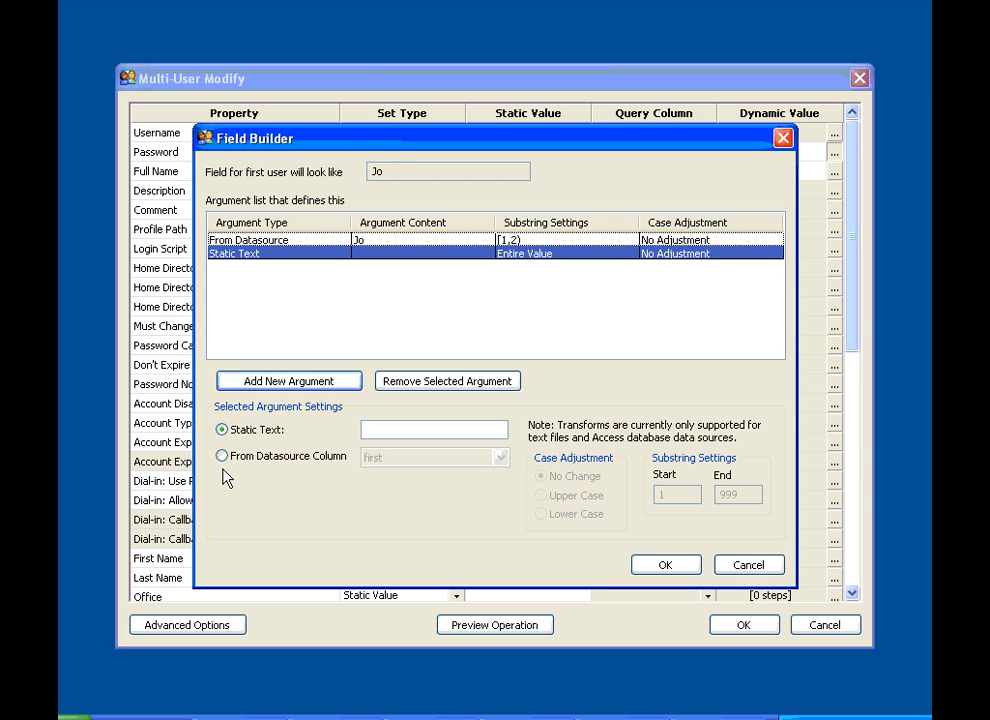
{"action": "left_click", "coordinate": [222, 456]}
{"action": "left_click", "coordinate": [505, 459]}
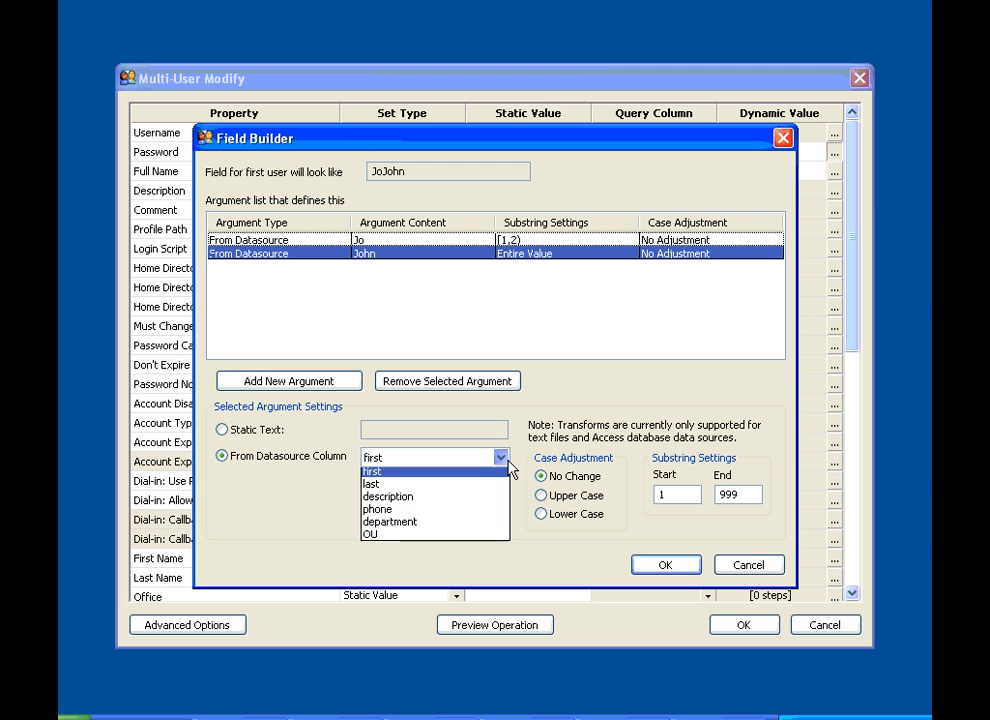
{"action": "left_click", "coordinate": [494, 485]}
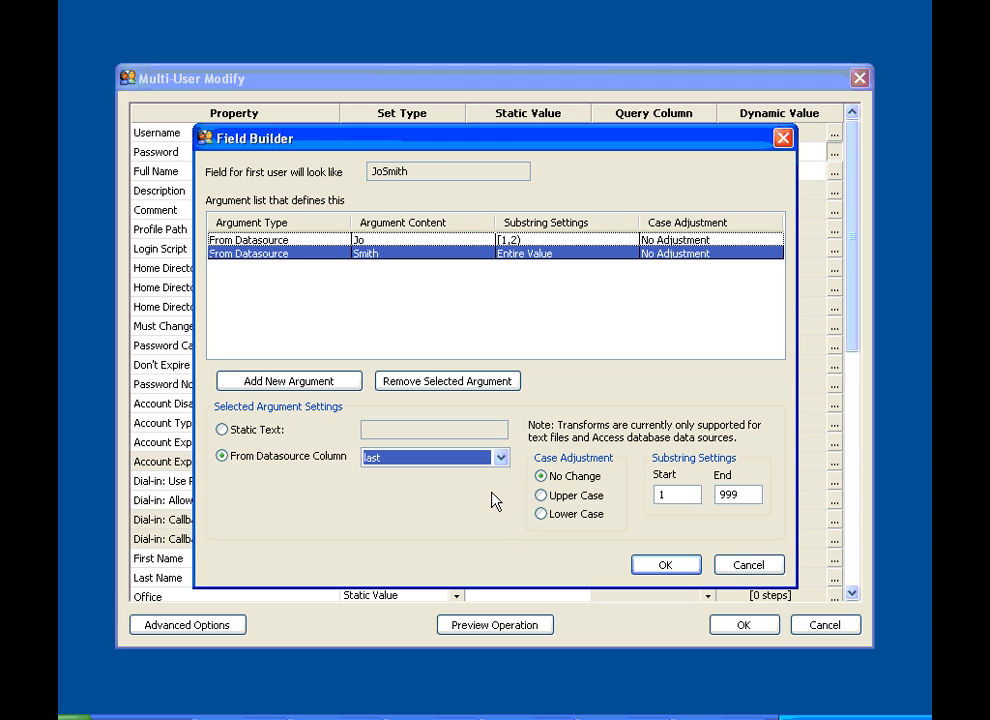
{"action": "double_click", "coordinate": [743, 493]}
{"action": "type", "text": "3"}
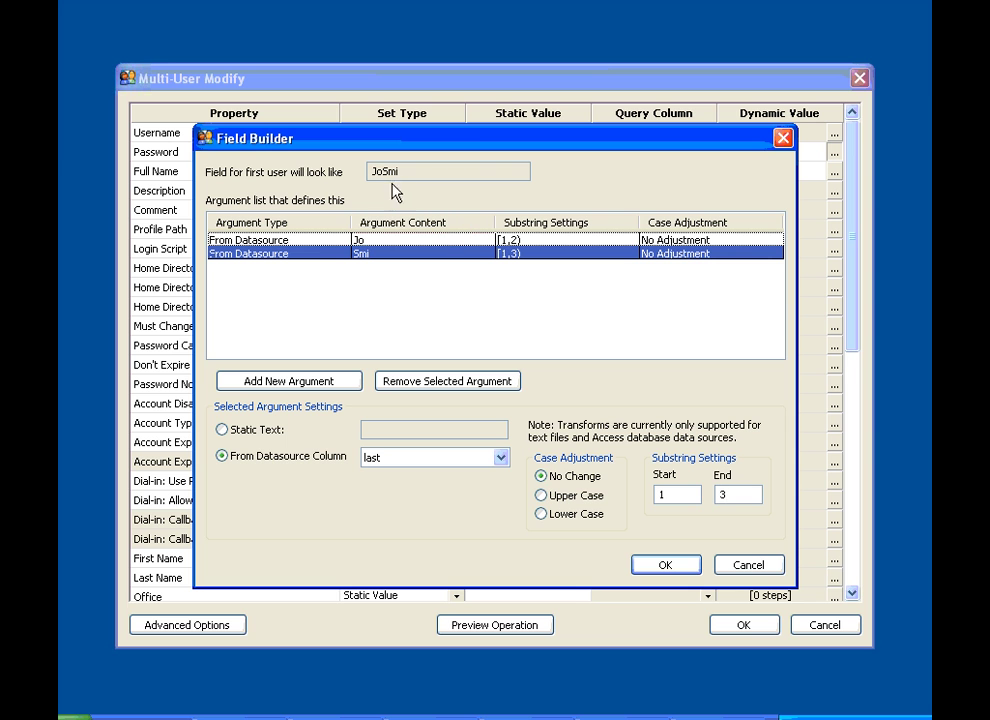
{"action": "left_click", "coordinate": [650, 569]}
- Preview the new users generated from the datasource and accept the multi-user operation
{"action": "left_click", "coordinate": [528, 627]}
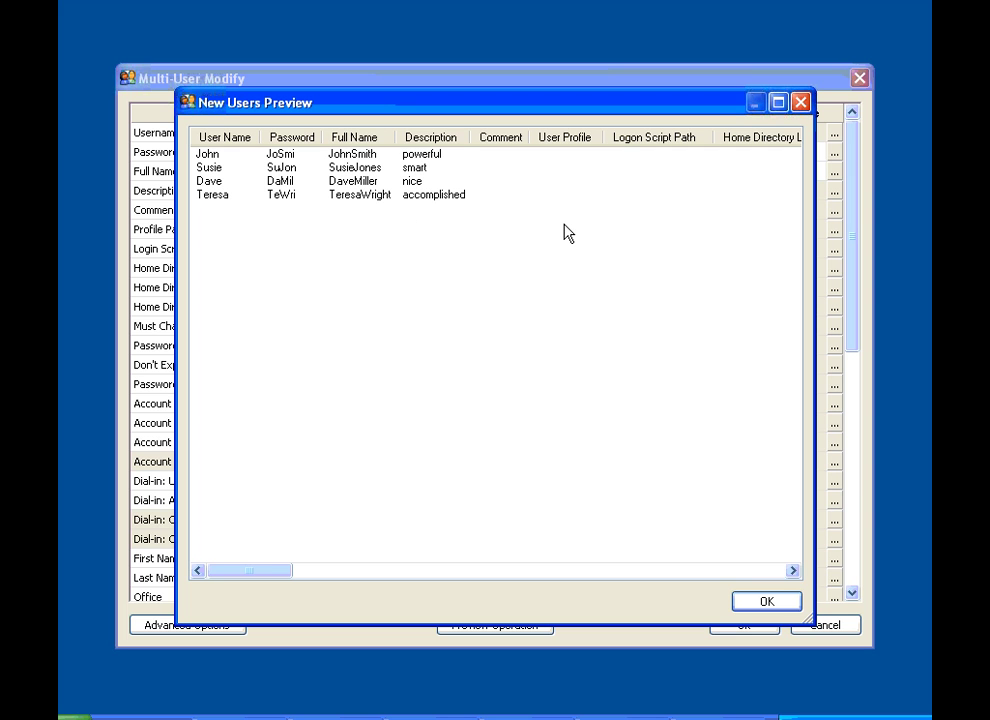
{"action": "left_click", "coordinate": [737, 607]}
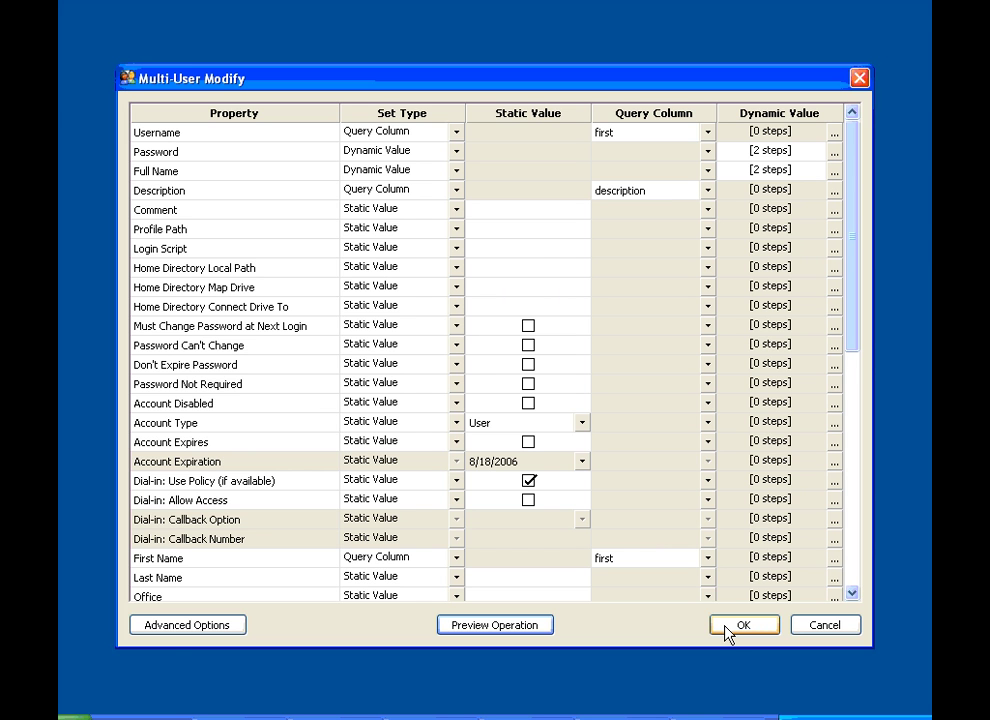
{"action": "left_click", "coordinate": [726, 625]}
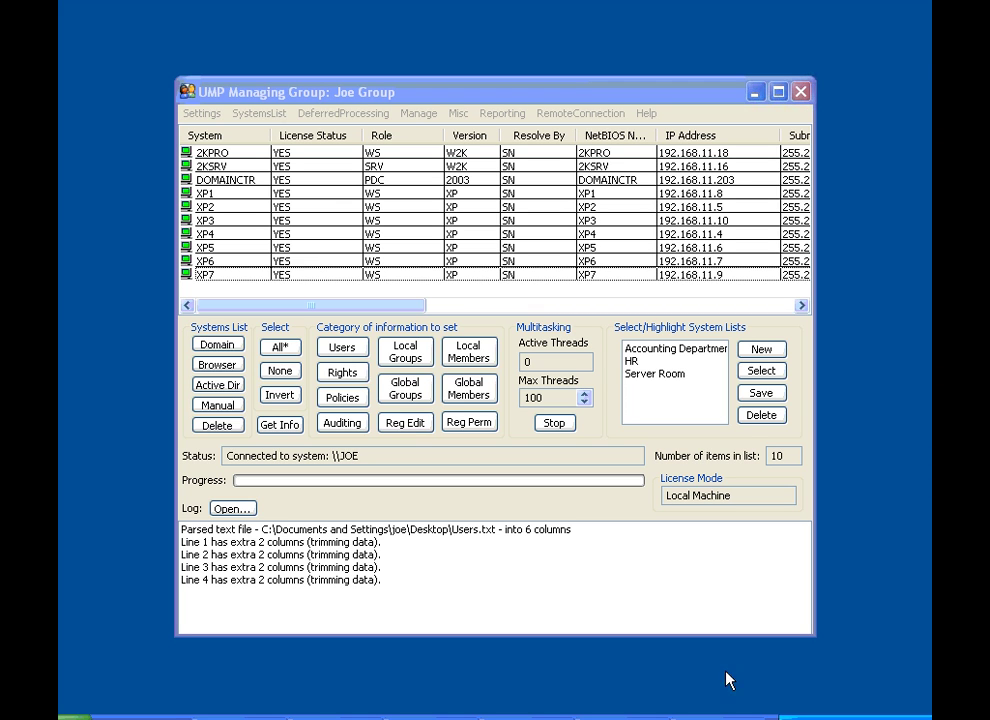
- Add a local group named Tech on all systems in the list
{"action": "left_click", "coordinate": [281, 347]}
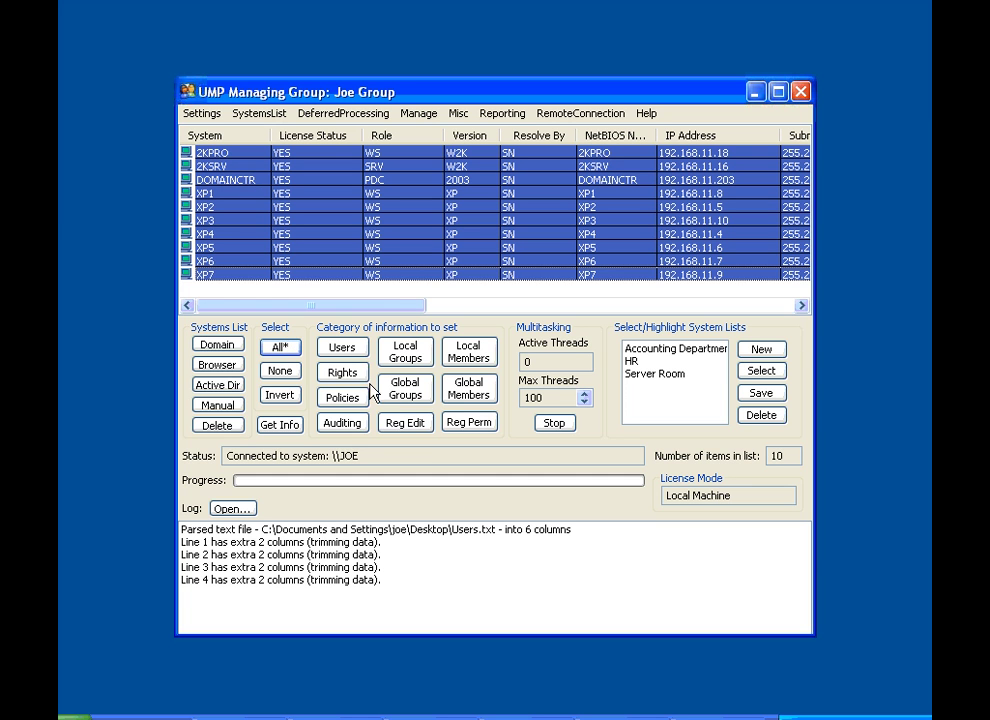
{"action": "left_click", "coordinate": [405, 352]}
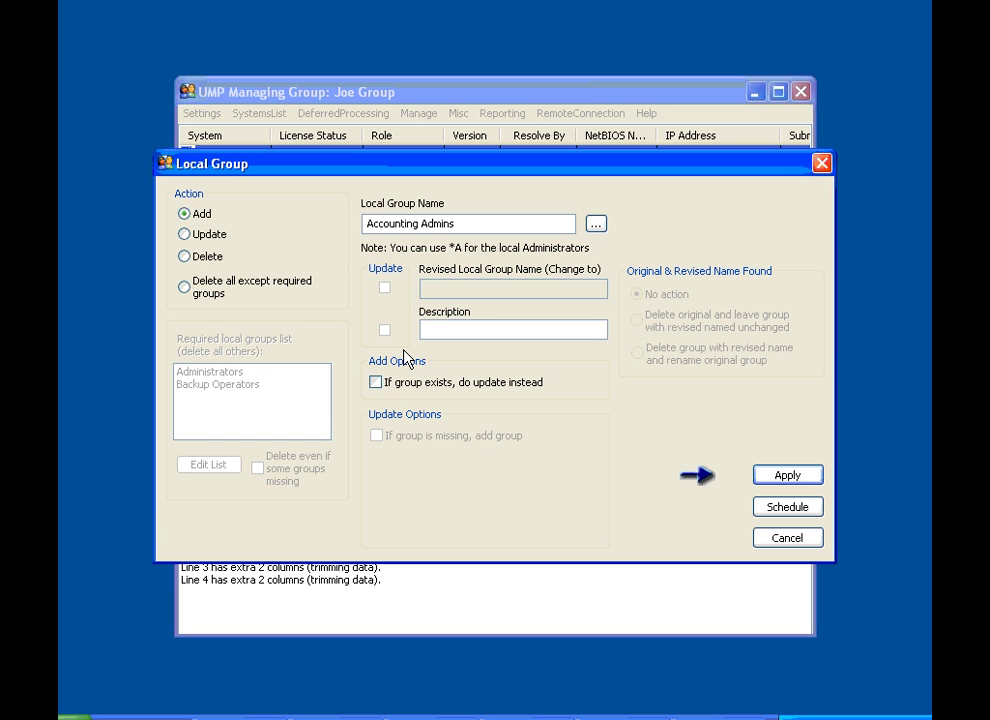
{"action": "left_click", "coordinate": [200, 239]}
{"action": "left_click", "coordinate": [202, 254]}
{"action": "left_click_drag", "start_coordinate": [456, 224], "coordinate": [316, 232]}
{"action": "left_click", "coordinate": [196, 215]}
{"action": "left_click_drag", "start_coordinate": [476, 224], "coordinate": [387, 230]}
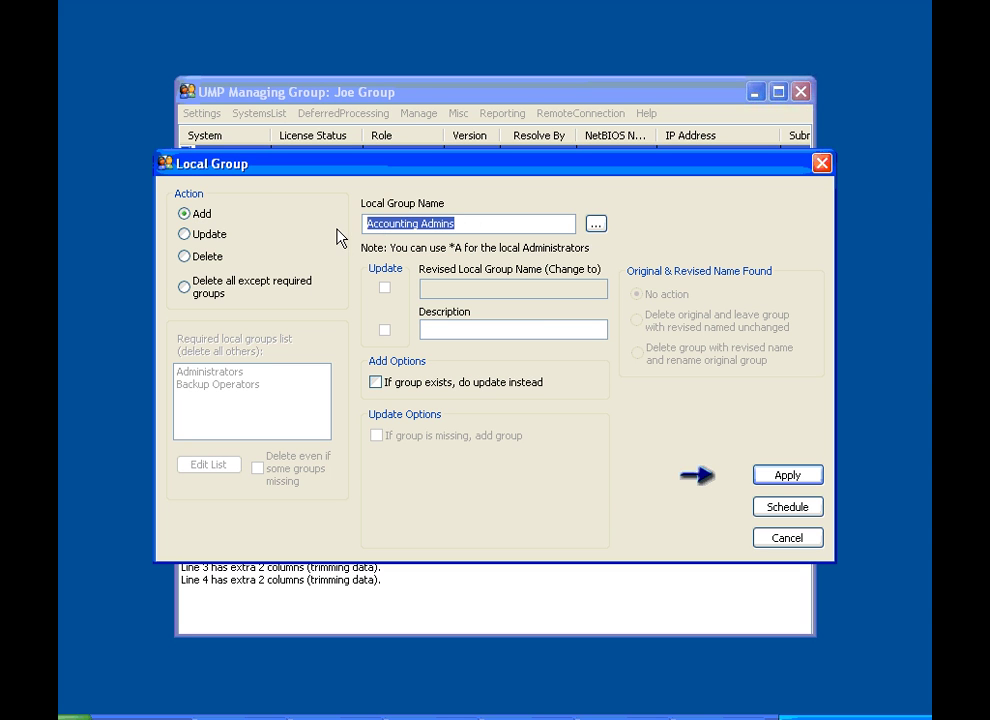
{"action": "type", "text": "Tech"}
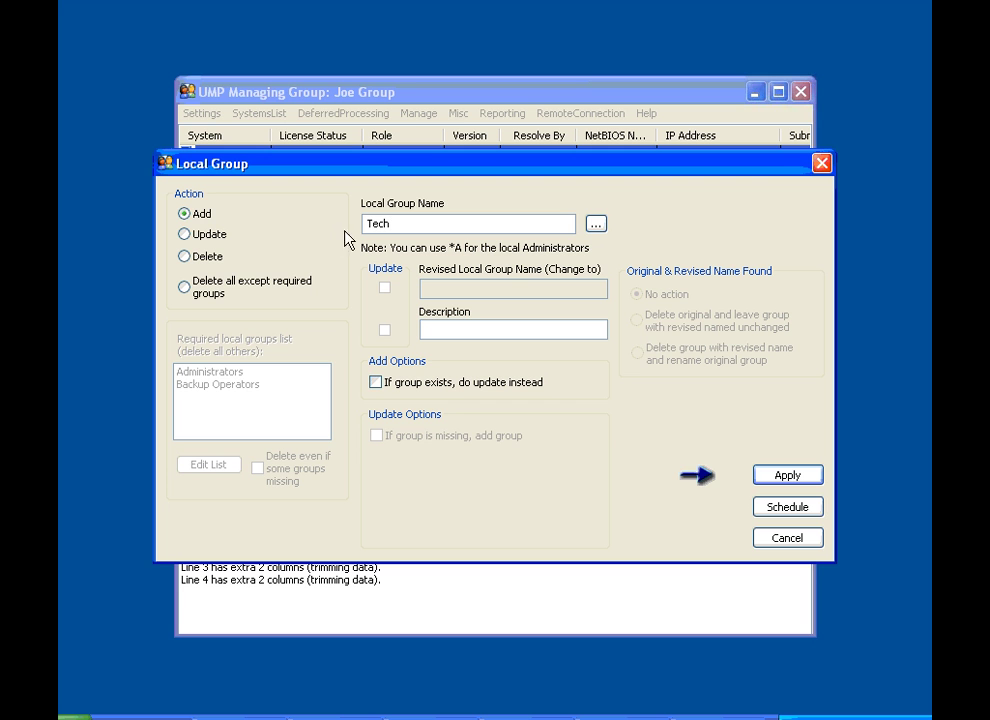
{"action": "left_click", "coordinate": [766, 476]}
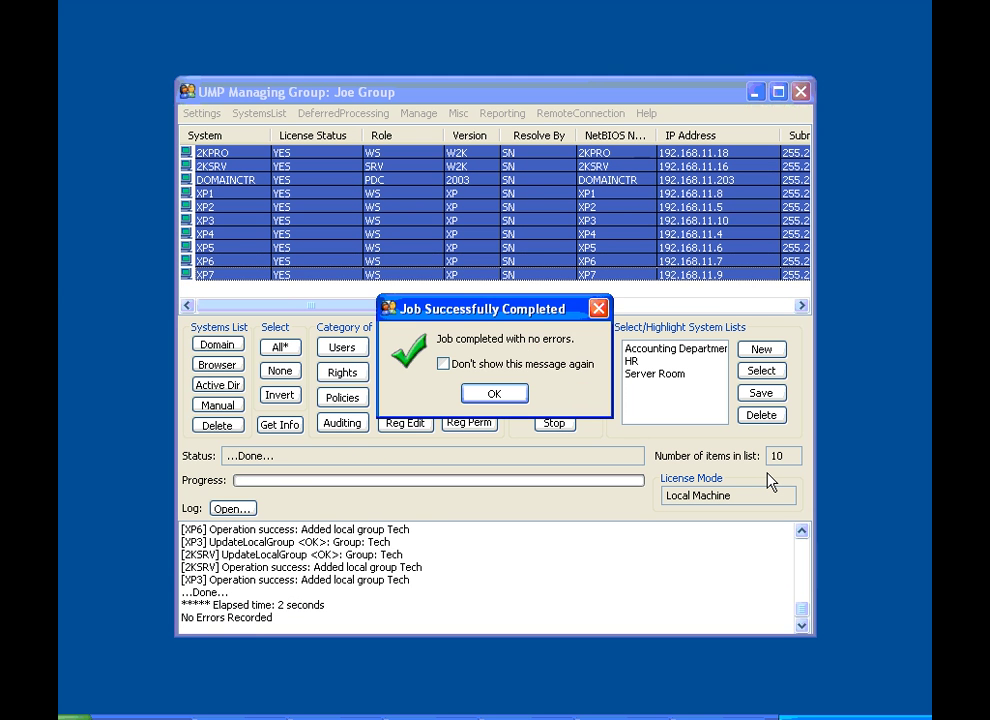
{"action": "left_click", "coordinate": [492, 395]}
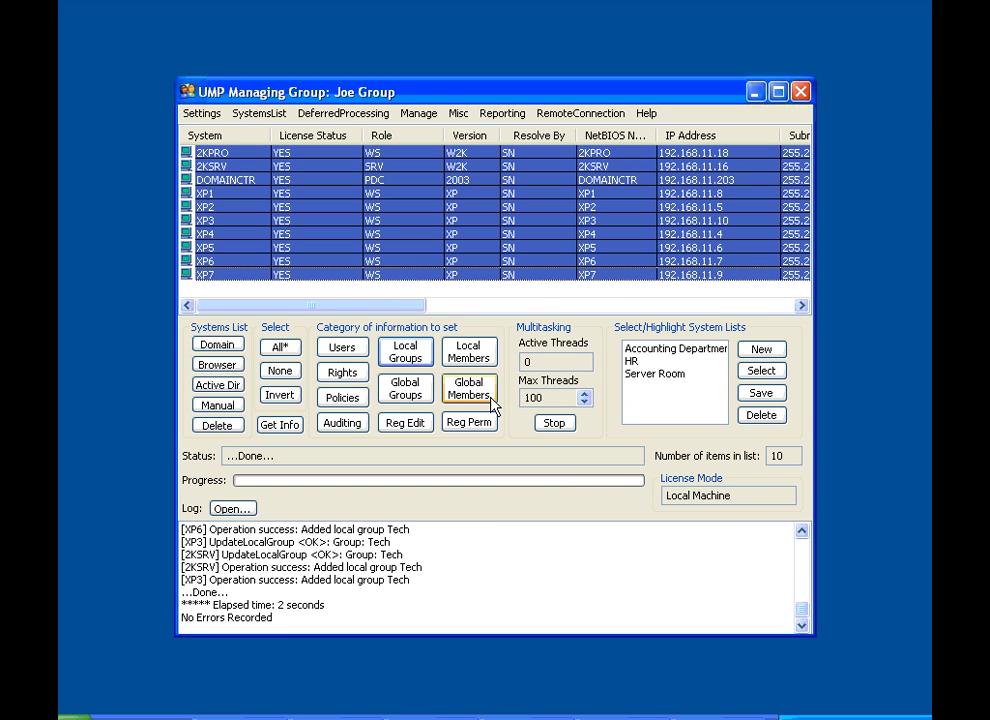
- Examine the option that deletes all local groups except required ones, and browse the local groups available for the required list
{"action": "left_click", "coordinate": [406, 352]}
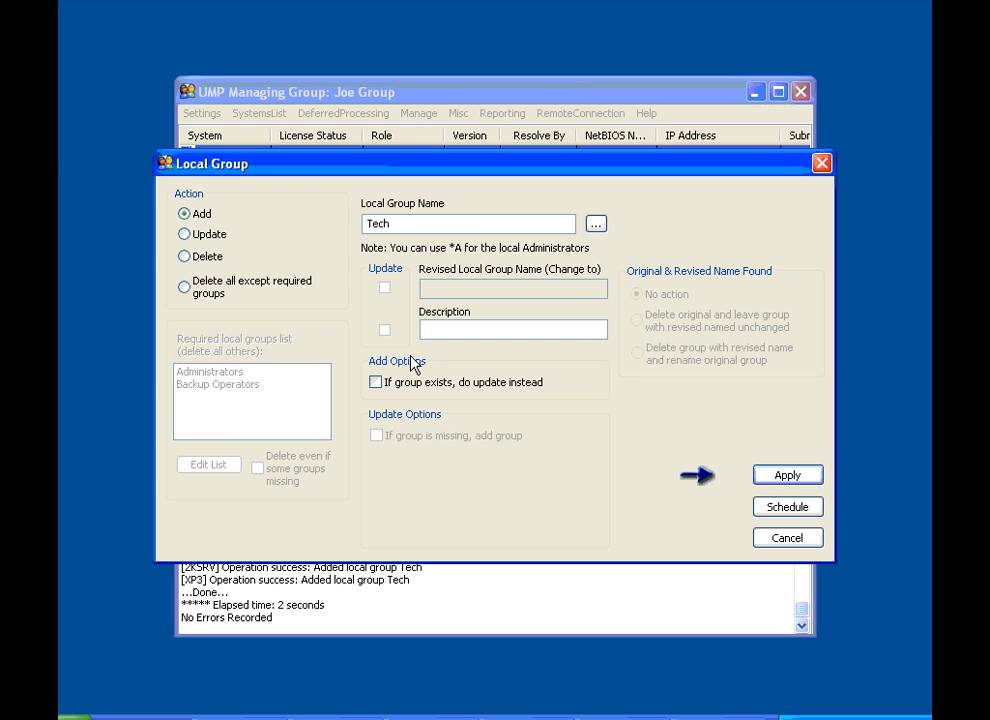
{"action": "left_click", "coordinate": [185, 287]}
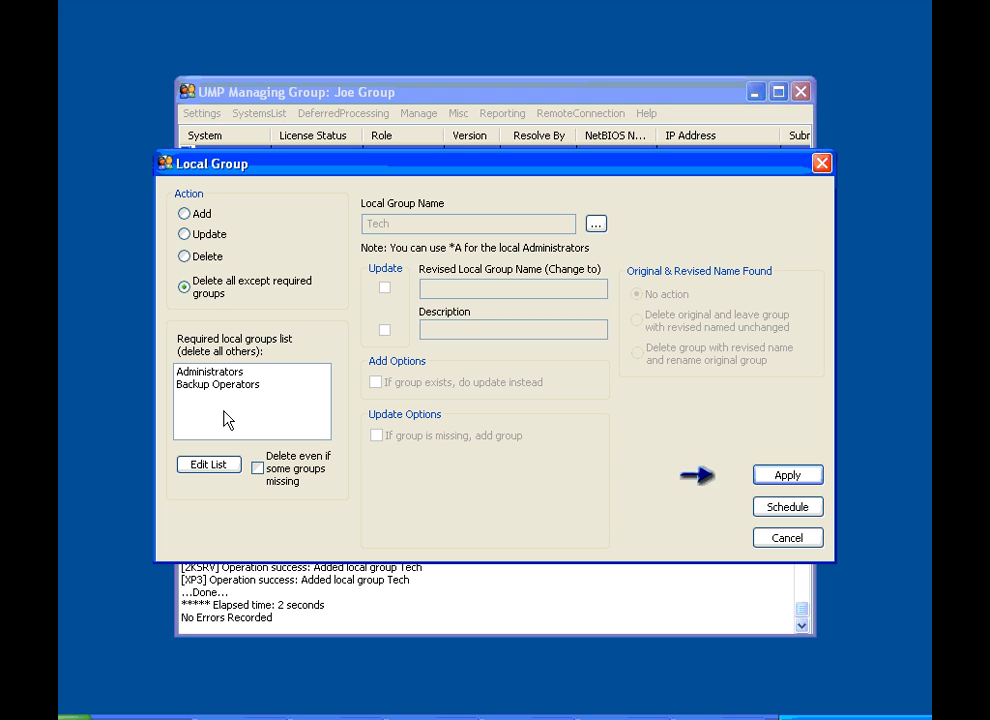
{"action": "left_click", "coordinate": [222, 467]}
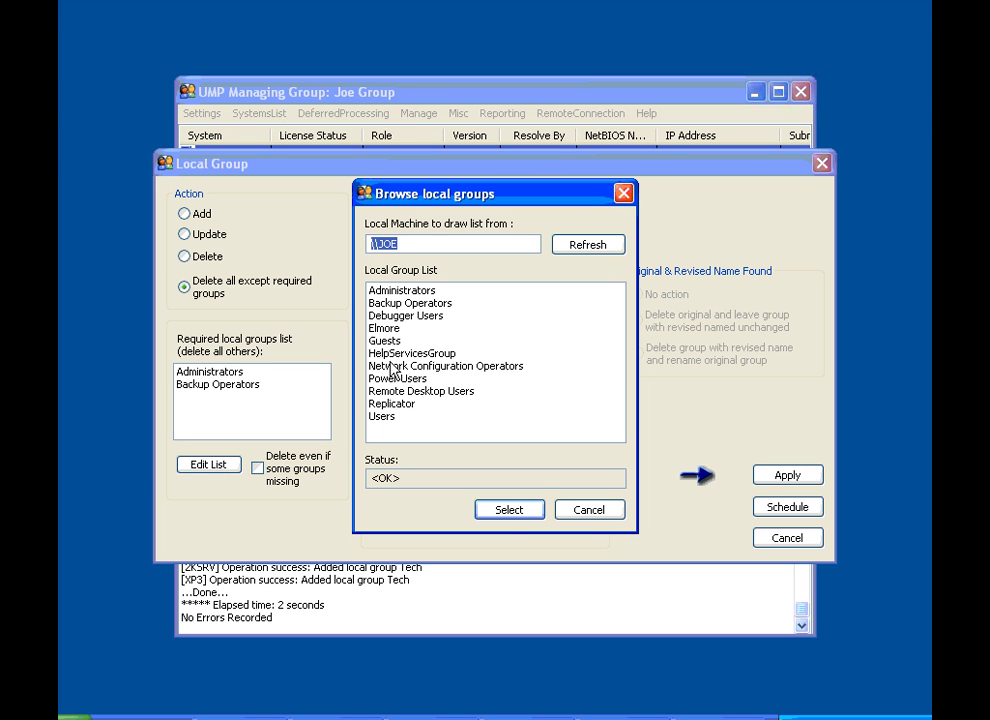
{"action": "left_click", "coordinate": [596, 514]}
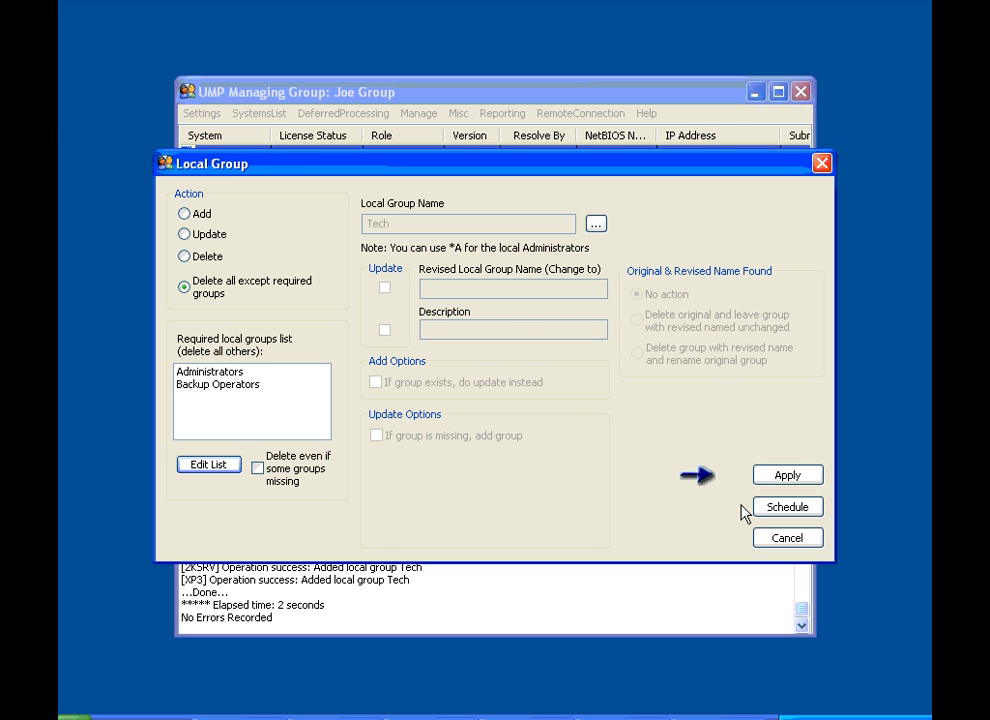
{"action": "key", "text": "Escape"}
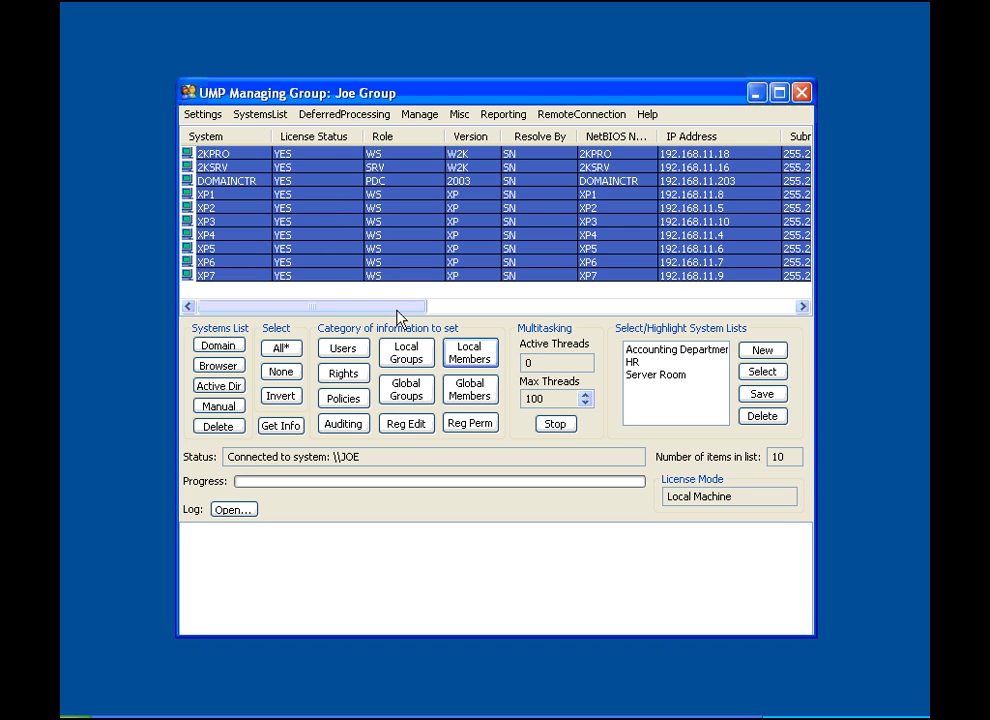
- Set the local administrators membership action to move all members except those in the member list to an alternate local group
{"action": "left_click", "coordinate": [484, 365]}
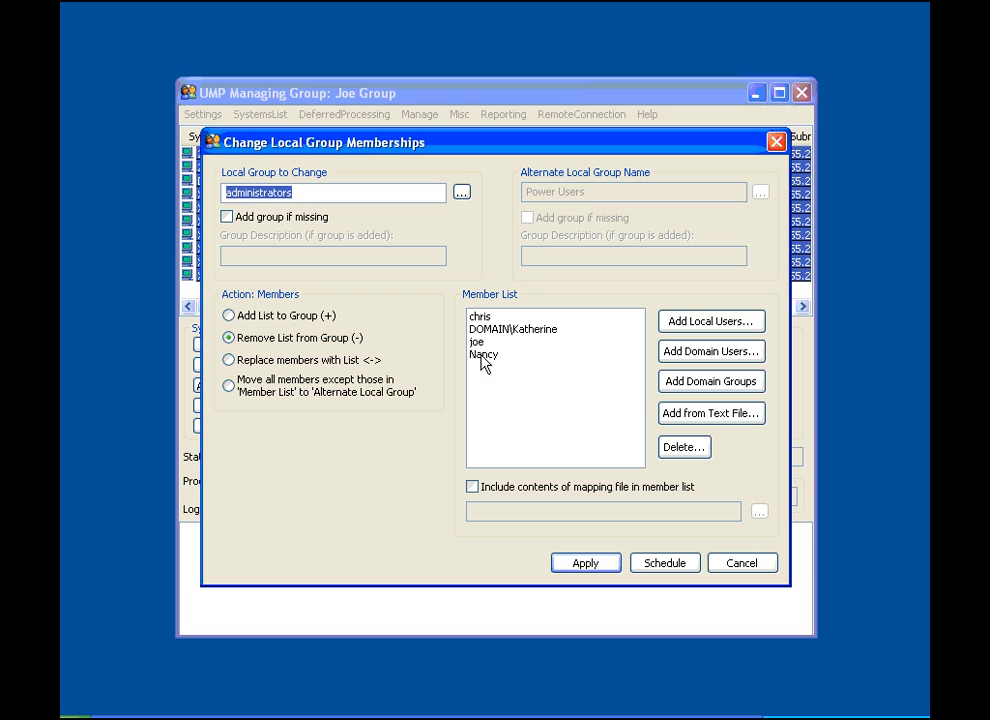
{"action": "left_click", "coordinate": [278, 318]}
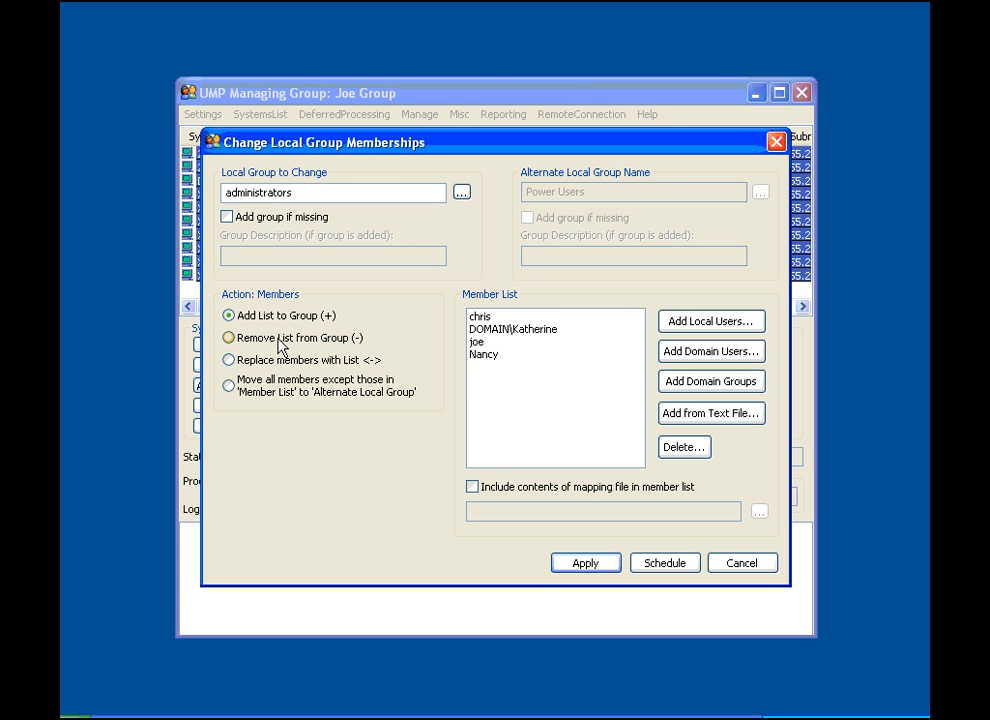
{"action": "left_click", "coordinate": [279, 340]}
{"action": "left_click", "coordinate": [292, 361]}
{"action": "left_click", "coordinate": [231, 397]}
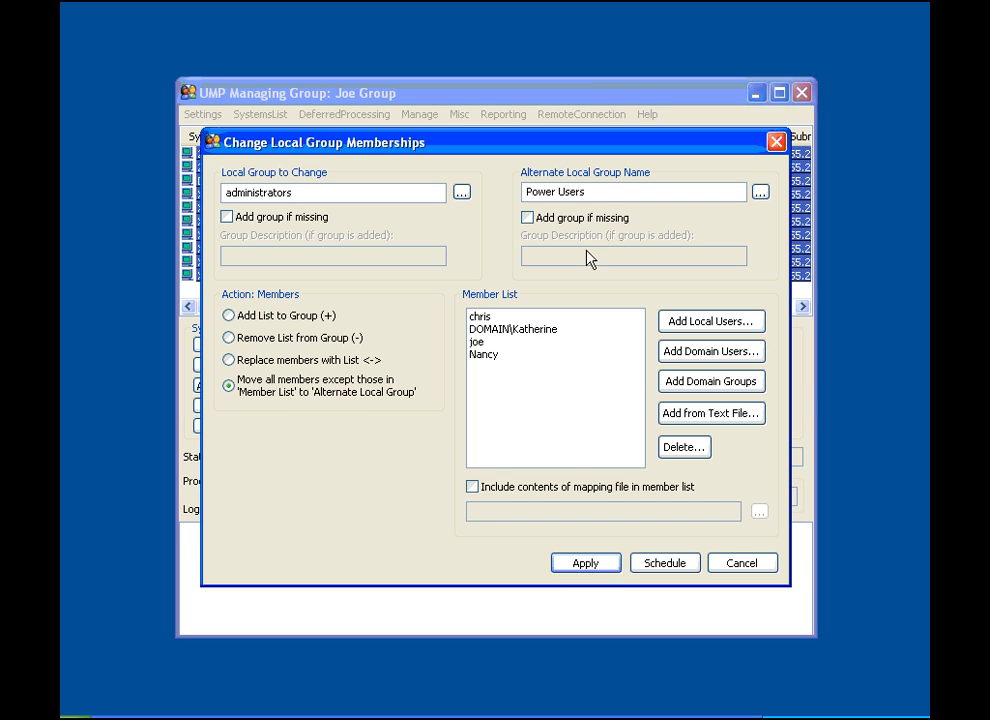
- Set the alternate local group to Accounting, enable adding it if missing, and schedule the membership change
{"action": "left_click_drag", "start_coordinate": [601, 193], "coordinate": [497, 200]}
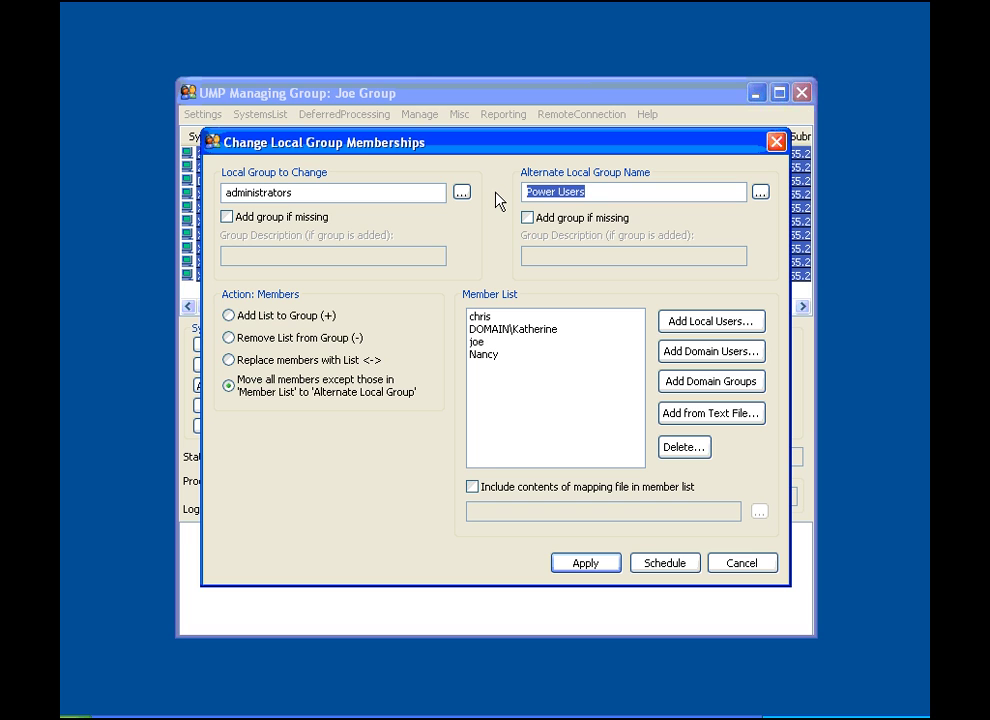
{"action": "type", "text": "Accounting"}
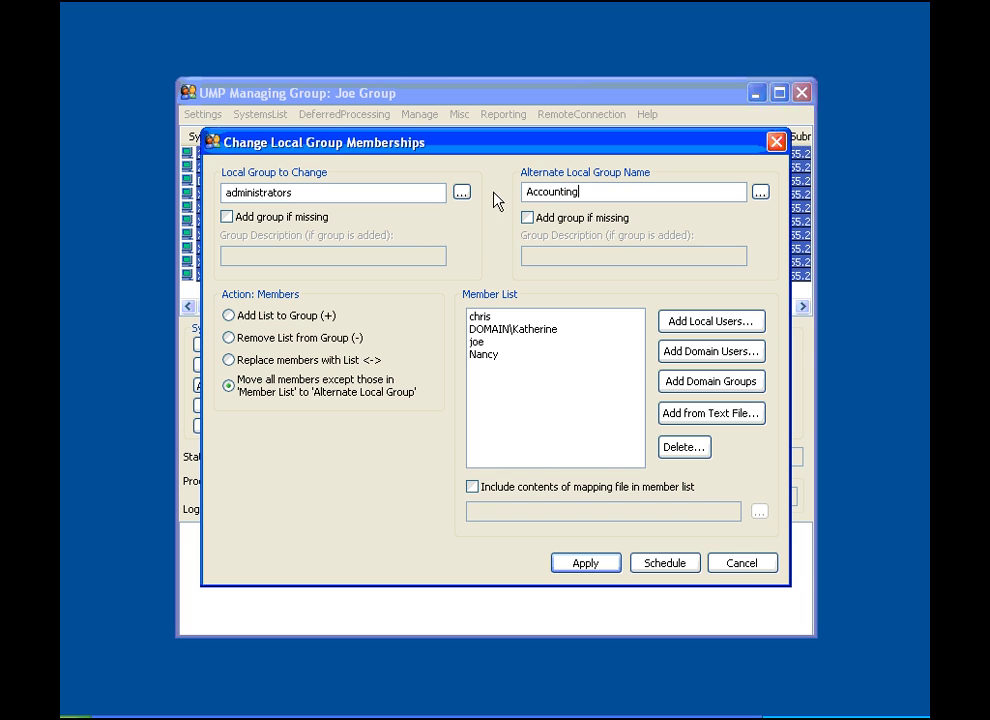
{"action": "left_click", "coordinate": [528, 219]}
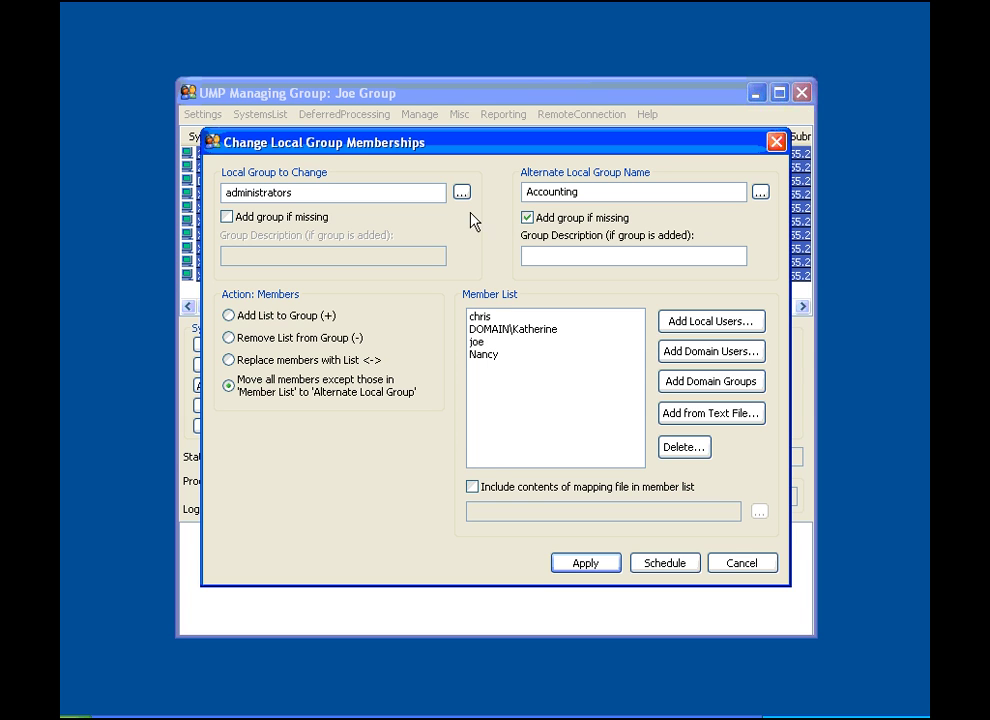
{"action": "left_click", "coordinate": [661, 565]}
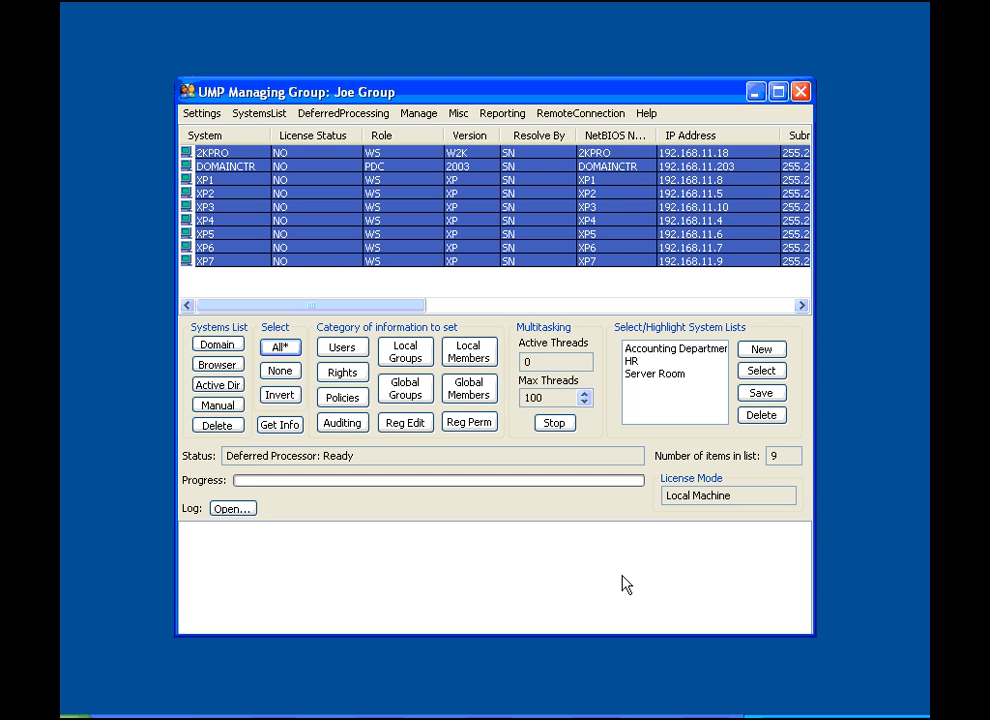
- Open the user/group rights settings for the selected systems, choose to replace the existing rights list, and review the available rights
{"action": "left_click", "coordinate": [482, 398]}
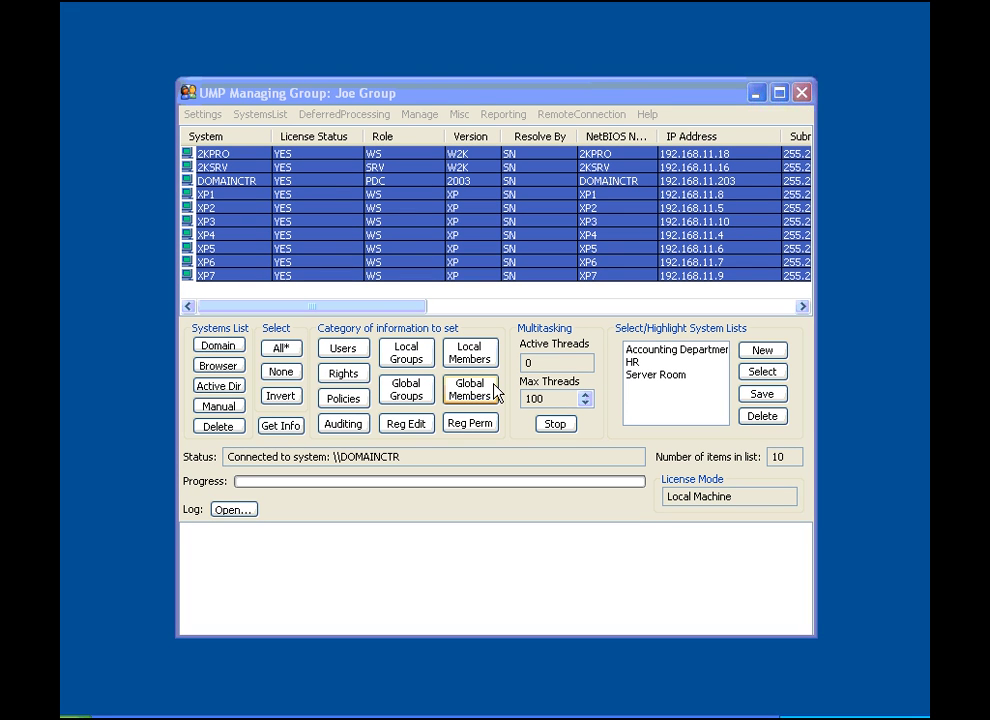
{"action": "left_click", "coordinate": [350, 376]}
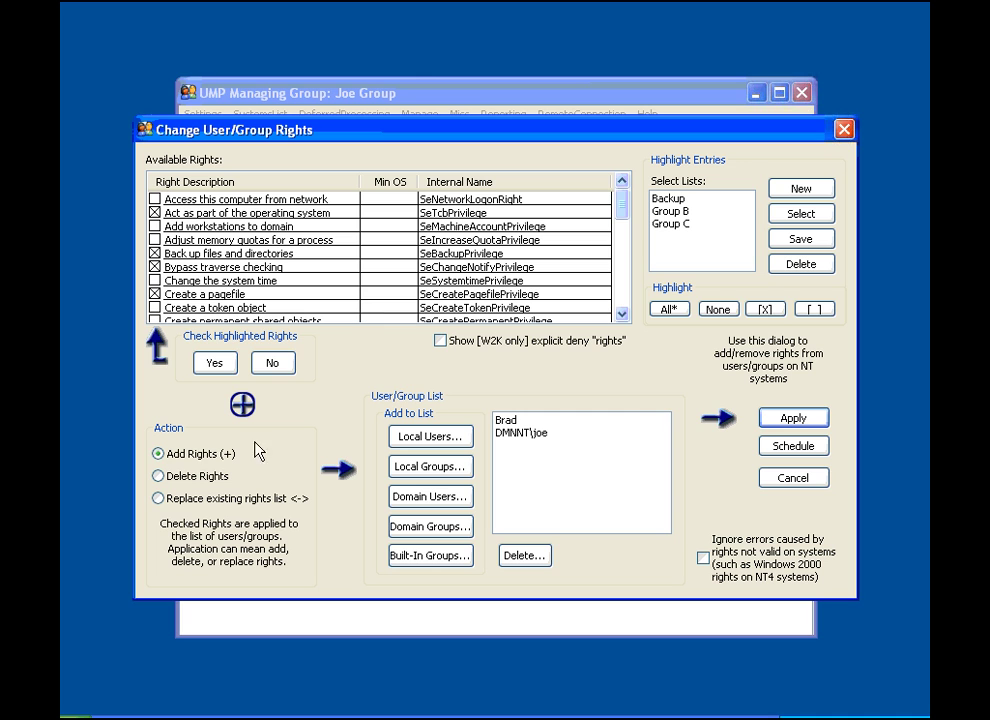
{"action": "left_click", "coordinate": [200, 478]}
{"action": "left_click", "coordinate": [168, 500]}
{"action": "left_click_drag", "start_coordinate": [624, 219], "coordinate": [620, 312]}
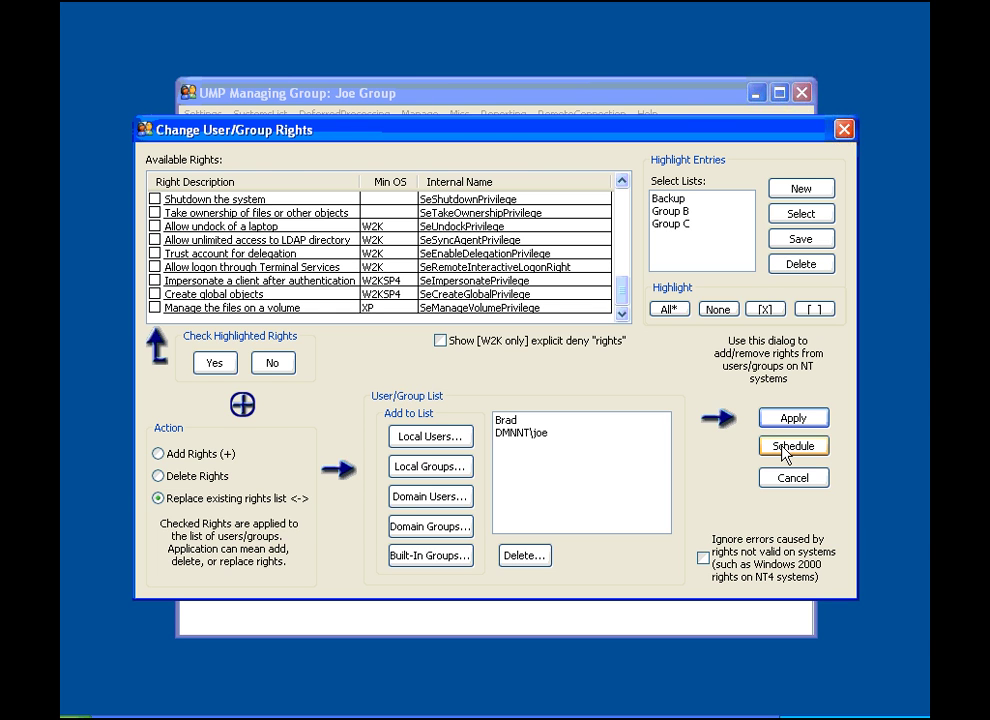
- Schedule the user rights replacement, and enable account lockout in the password policies for the selected systems
{"action": "left_click", "coordinate": [785, 446]}
{"action": "left_click", "coordinate": [350, 403]}
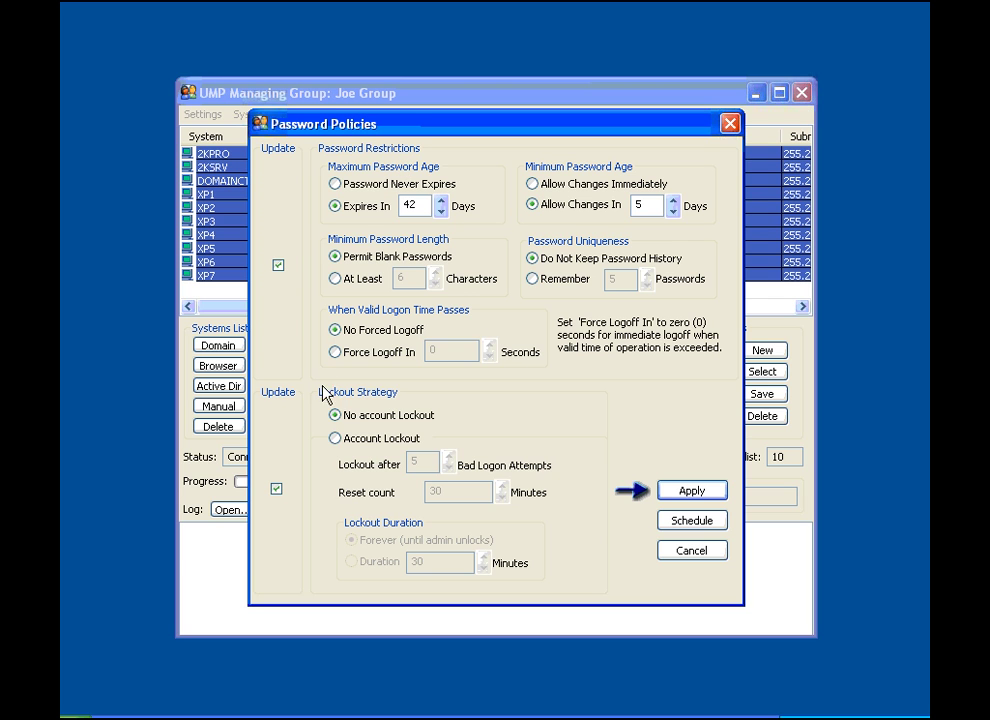
{"action": "left_click", "coordinate": [335, 438]}
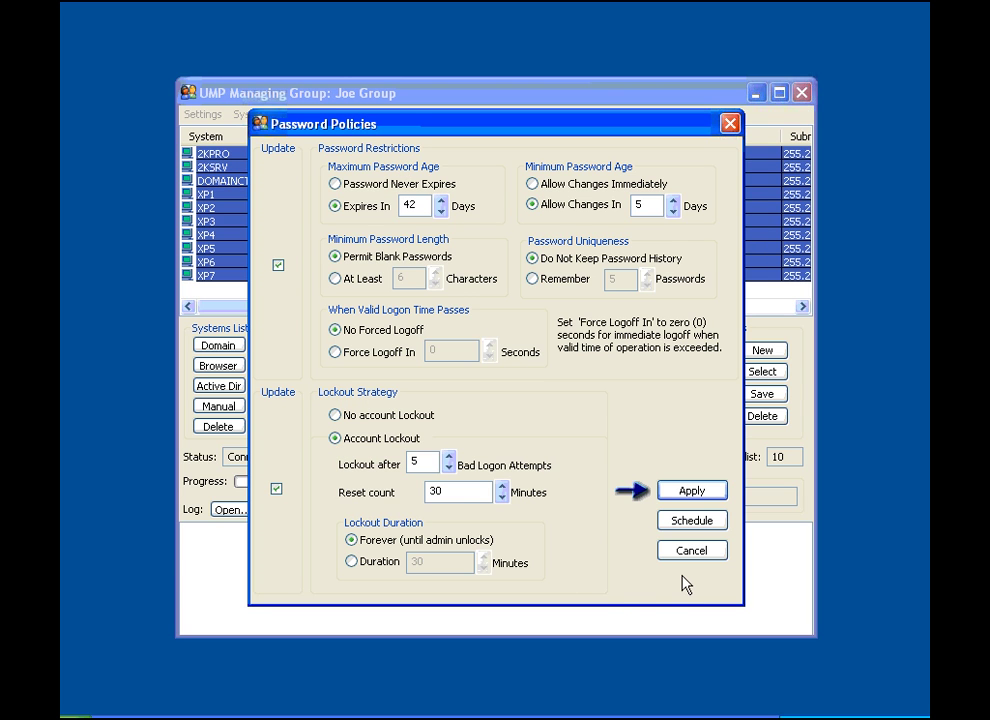
{"action": "key", "text": "Return"}
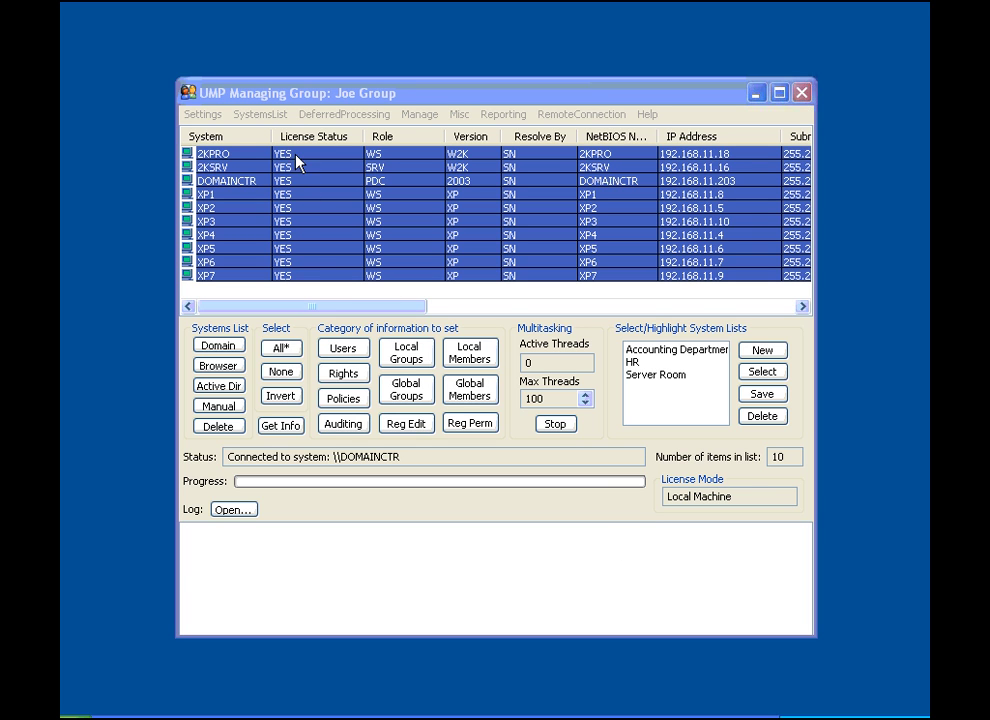
- Enable event auditing on the selected systems, adding File and Object Access failure, Use of User Rights success and failure, and User and Group Management success
{"action": "left_click", "coordinate": [356, 425]}
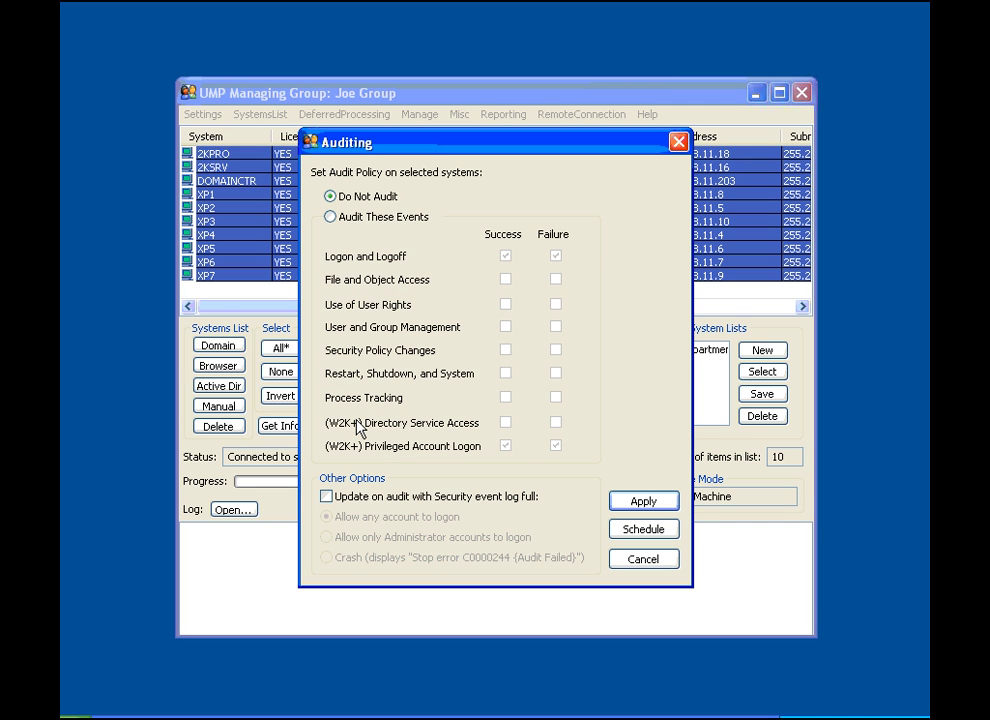
{"action": "left_click", "coordinate": [331, 217]}
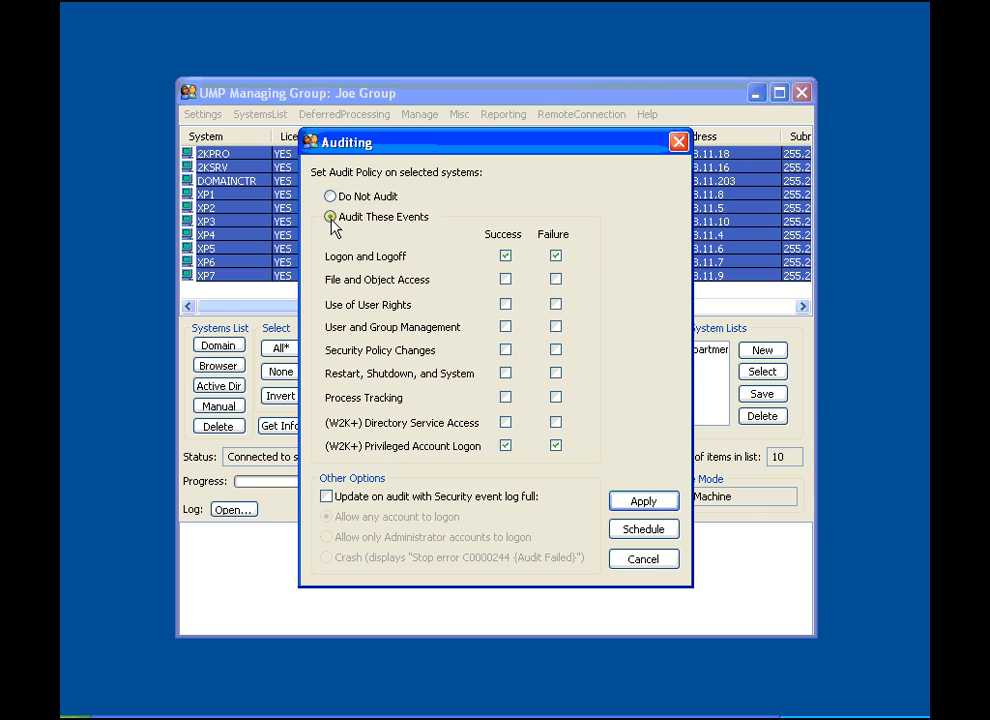
{"action": "left_click", "coordinate": [556, 305]}
{"action": "left_click", "coordinate": [506, 305]}
{"action": "left_click", "coordinate": [506, 328]}
- Enable the update for a full Security event log, set it to Crash, and schedule the audit policy change
{"action": "left_click", "coordinate": [327, 497]}
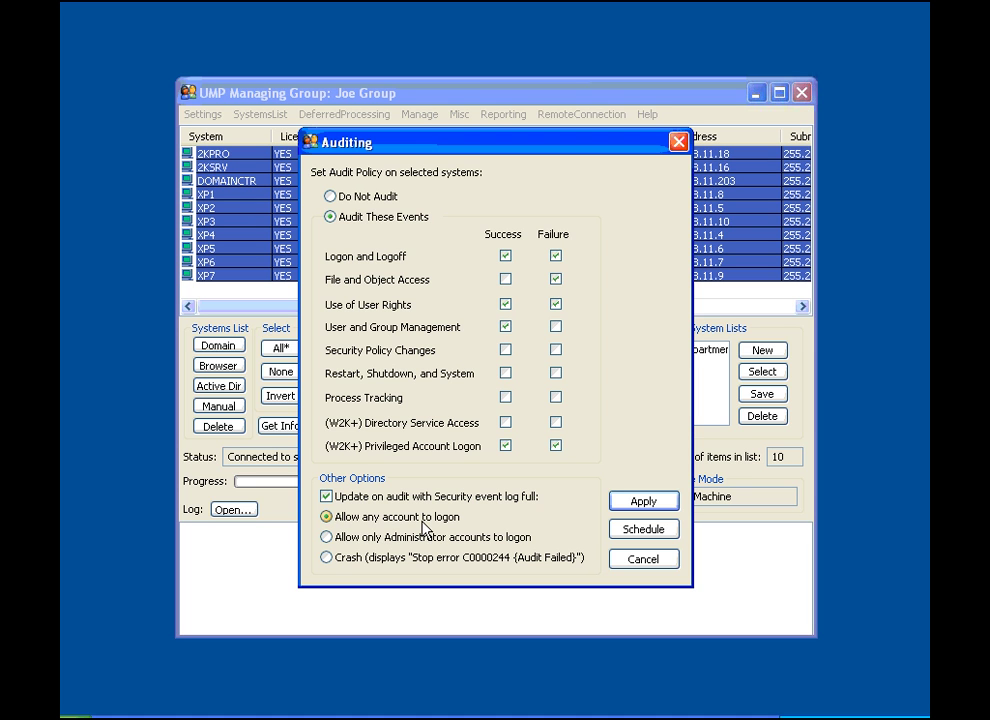
{"action": "left_click", "coordinate": [328, 538]}
{"action": "left_click", "coordinate": [326, 558]}
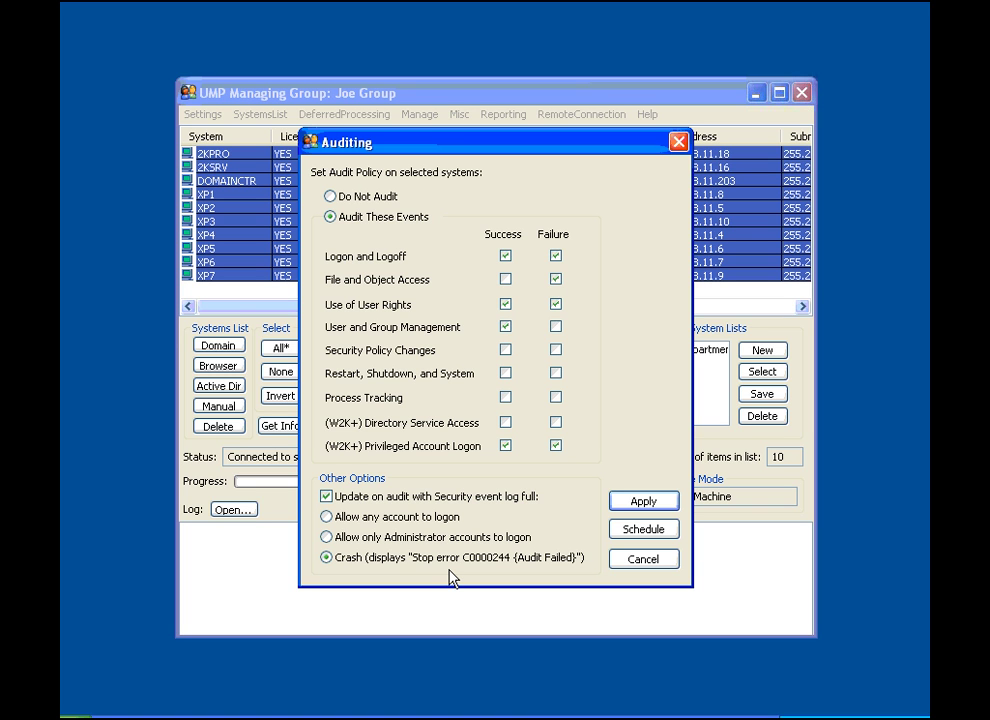
{"action": "left_click", "coordinate": [612, 532]}
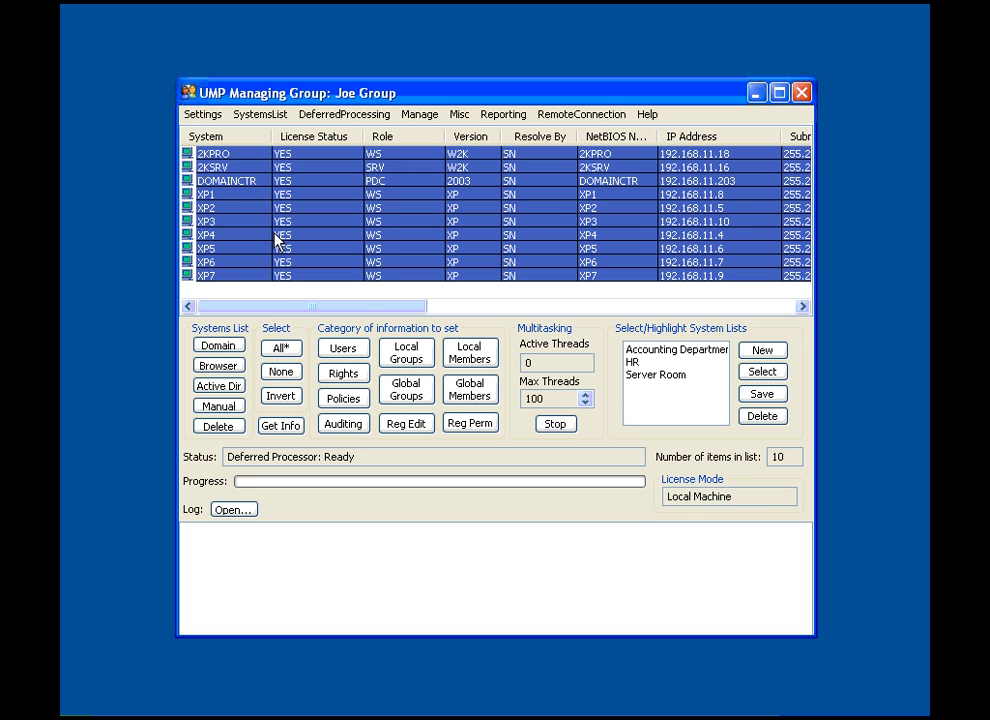
- Open the event log settings for the selected systems and set the Security log's maximum size to 704 KB
{"action": "left_click", "coordinate": [427, 117]}
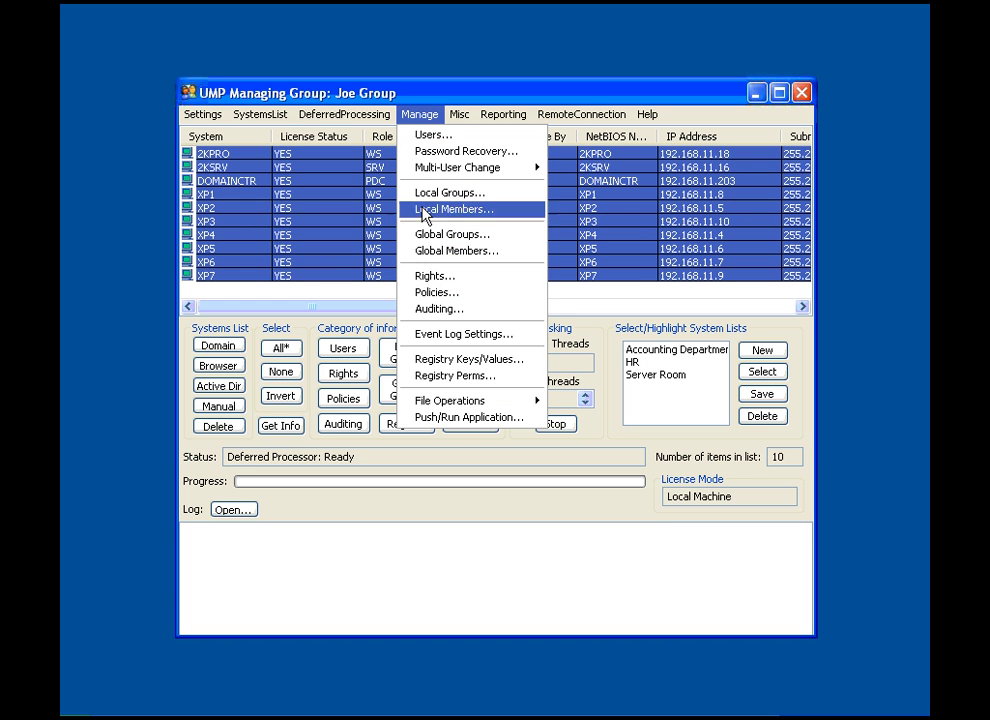
{"action": "left_click", "coordinate": [446, 334]}
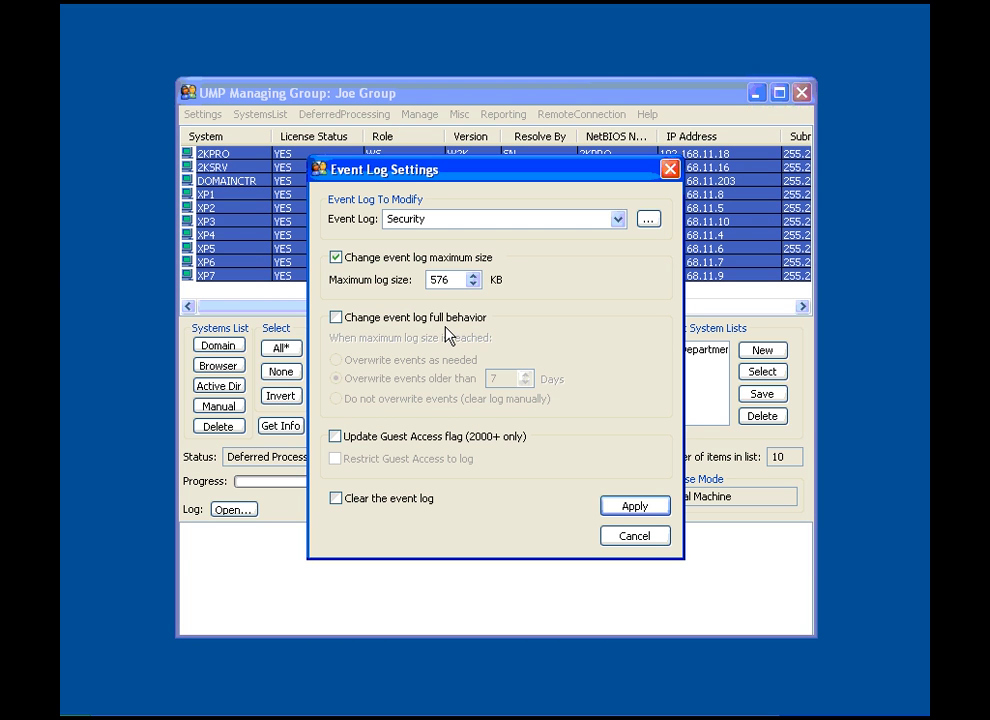
{"action": "left_click", "coordinate": [620, 221]}
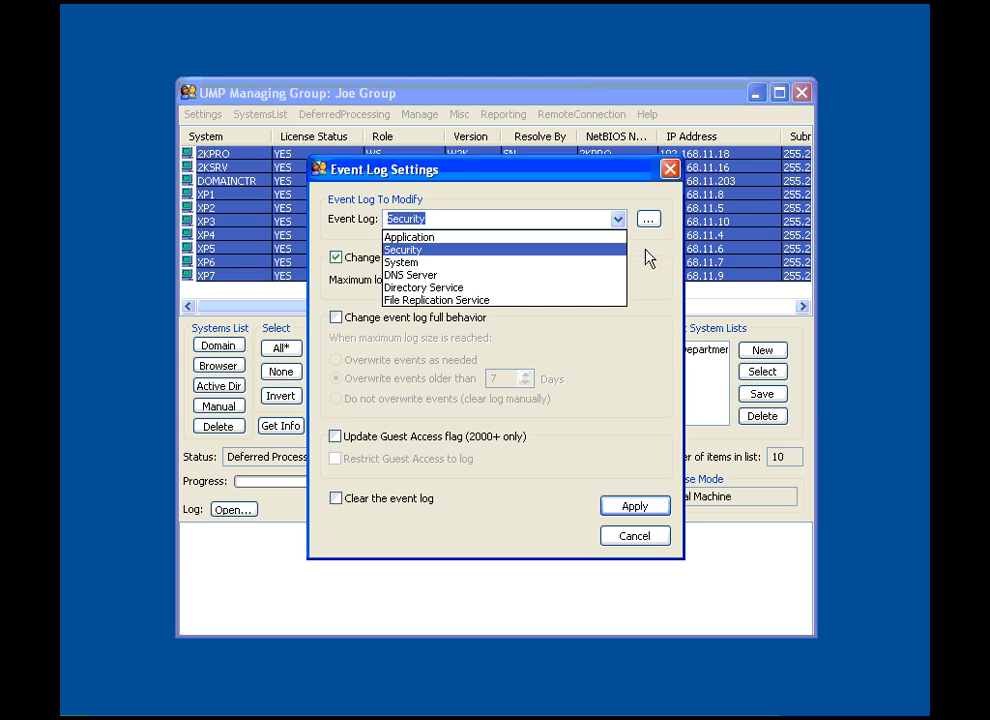
{"action": "left_click", "coordinate": [644, 265]}
{"action": "left_click", "coordinate": [473, 276]}
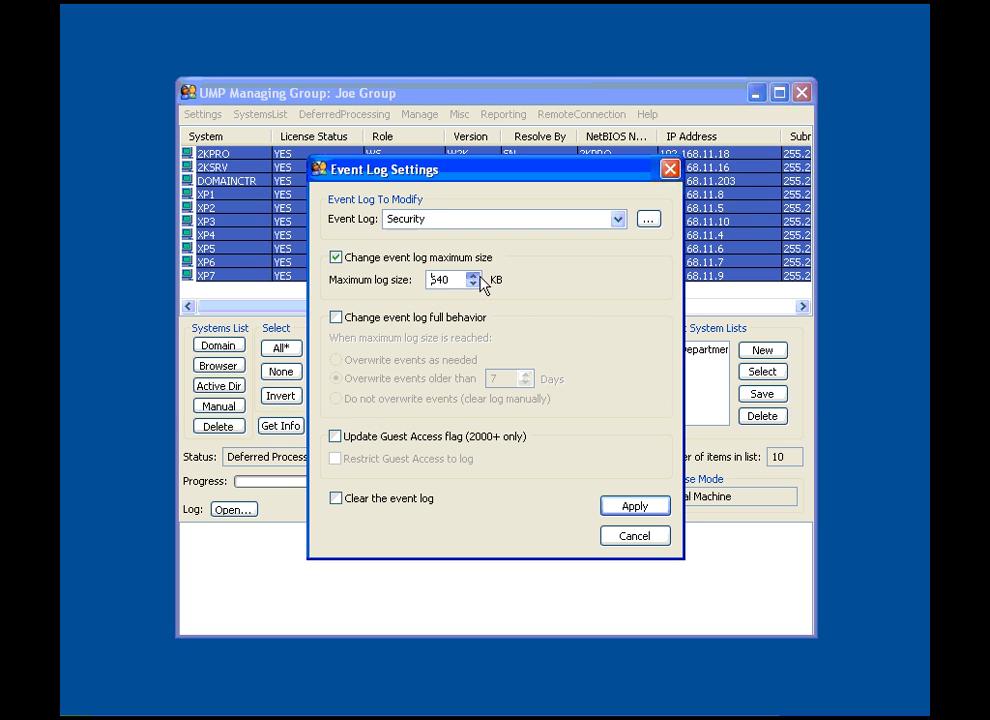
{"action": "left_click", "coordinate": [473, 276]}
- Change the full-log behavior to overwrite events older than 7 days, choose to clear the event log, and apply the settings
{"action": "left_click", "coordinate": [340, 321]}
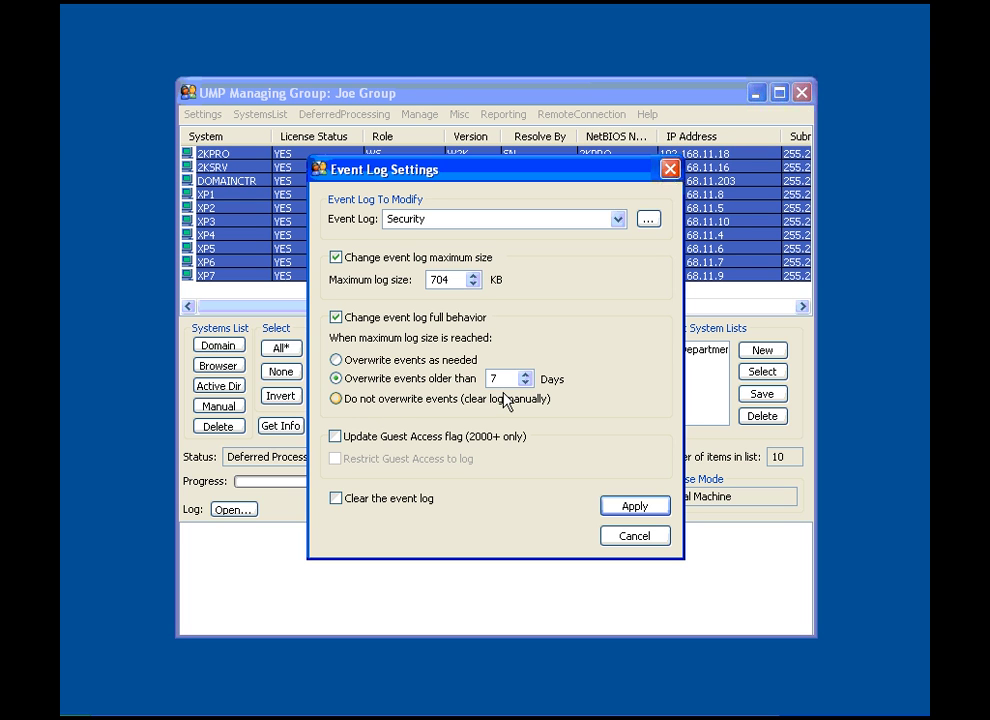
{"action": "left_click", "coordinate": [336, 499]}
{"action": "left_click", "coordinate": [624, 510]}
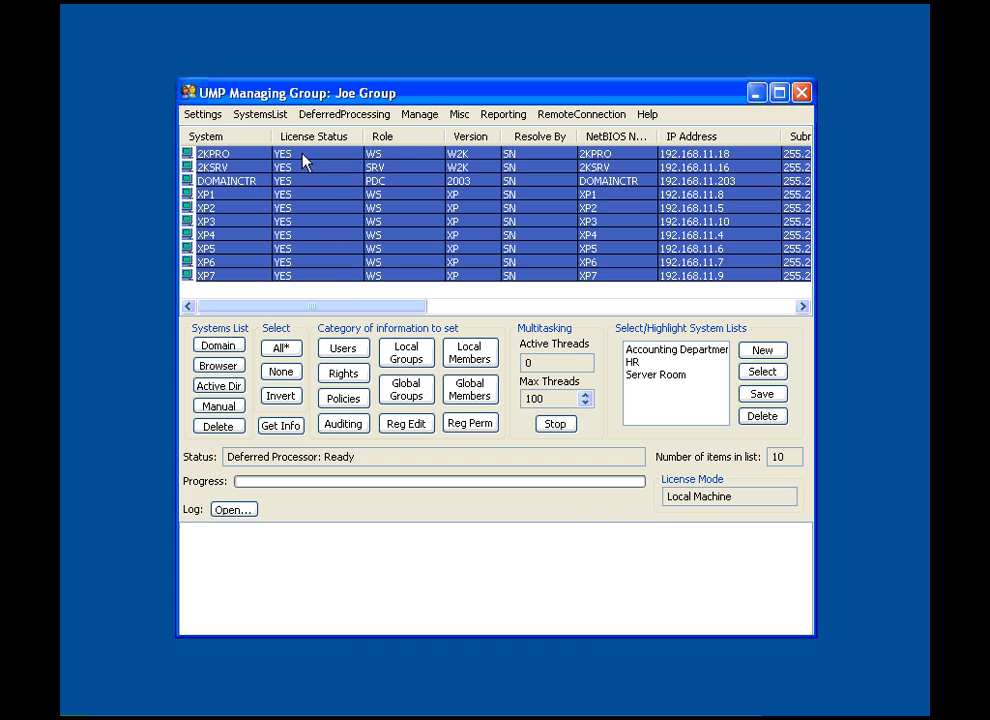
- Try a single registry key/value change with HKEY_CURRENT_USER as the key, treated as all users when pushing to systems
{"action": "left_click", "coordinate": [414, 425]}
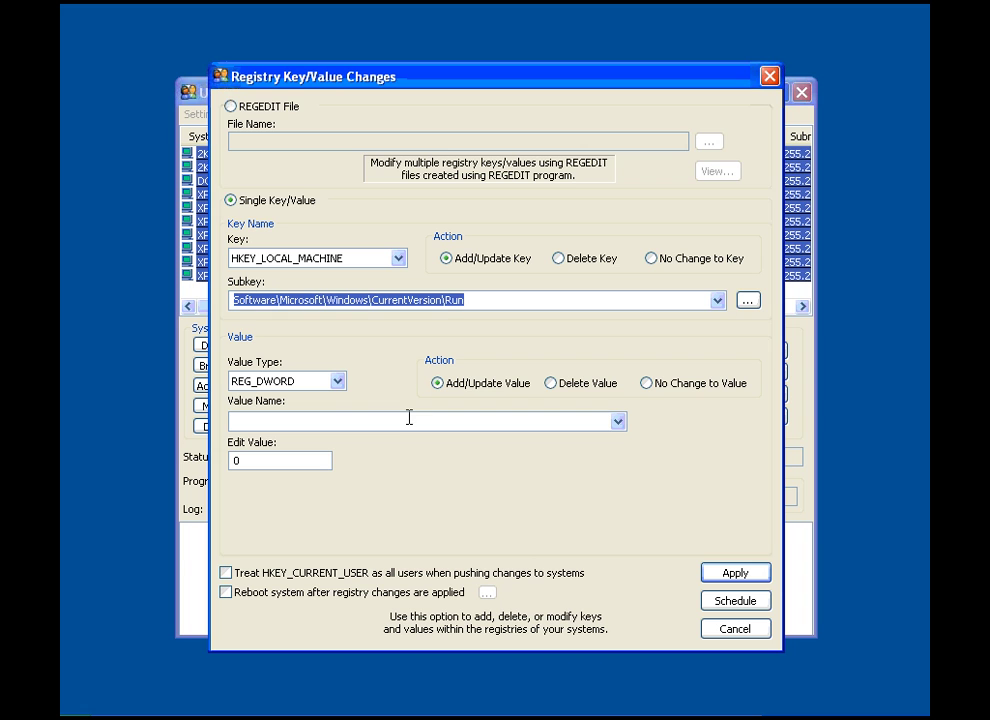
{"action": "left_click", "coordinate": [231, 107]}
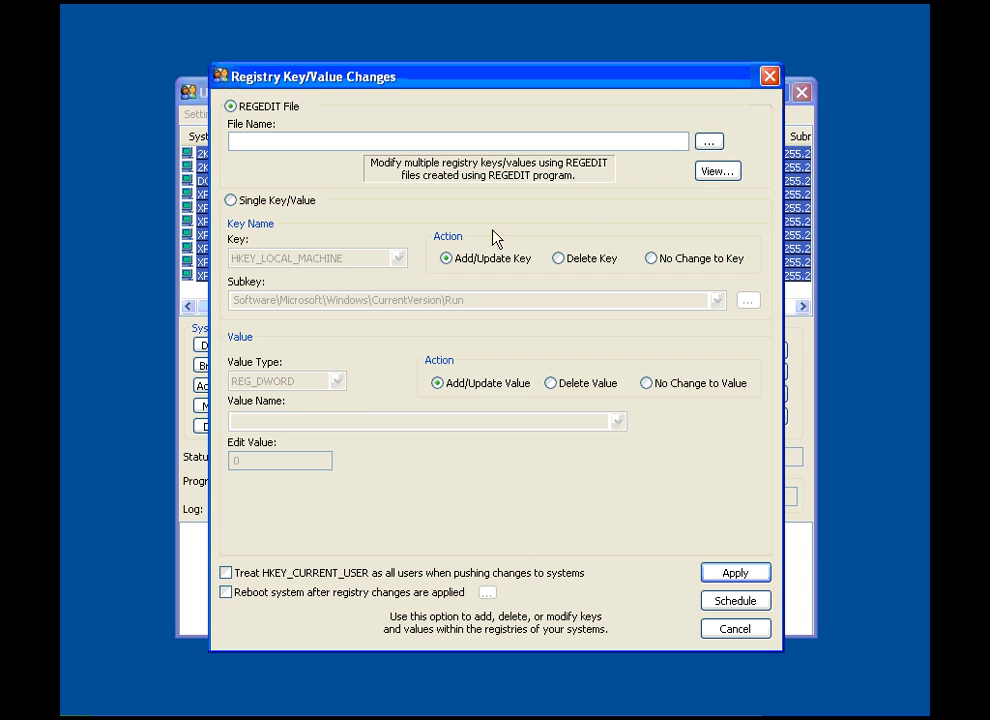
{"action": "left_click", "coordinate": [231, 200]}
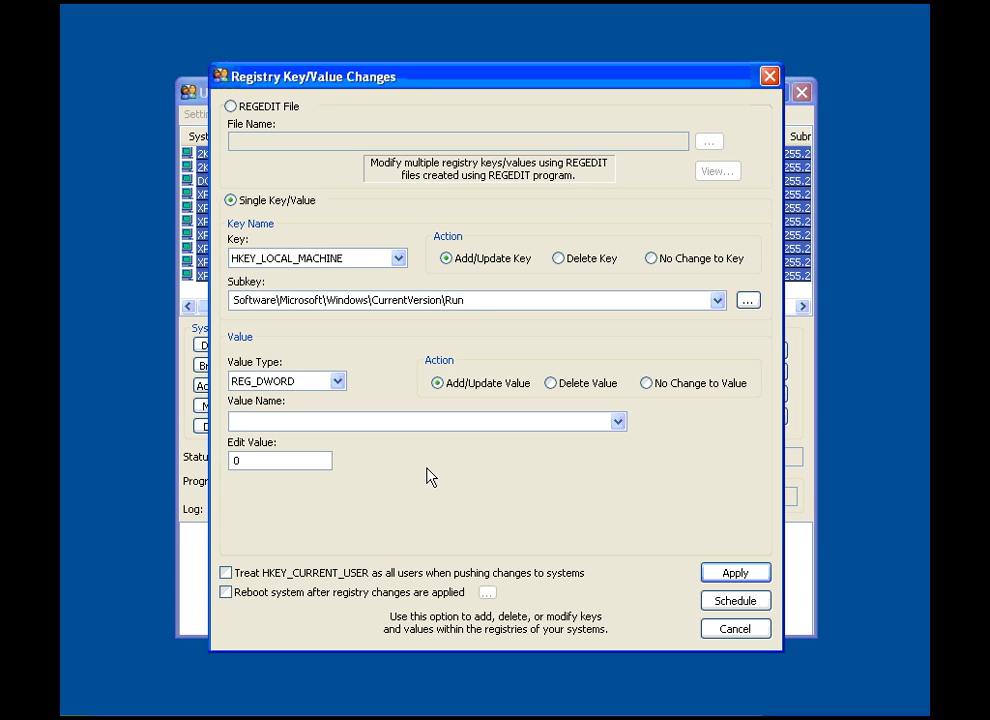
{"action": "left_click", "coordinate": [226, 573]}
{"action": "left_click", "coordinate": [400, 260]}
{"action": "left_click", "coordinate": [396, 288]}
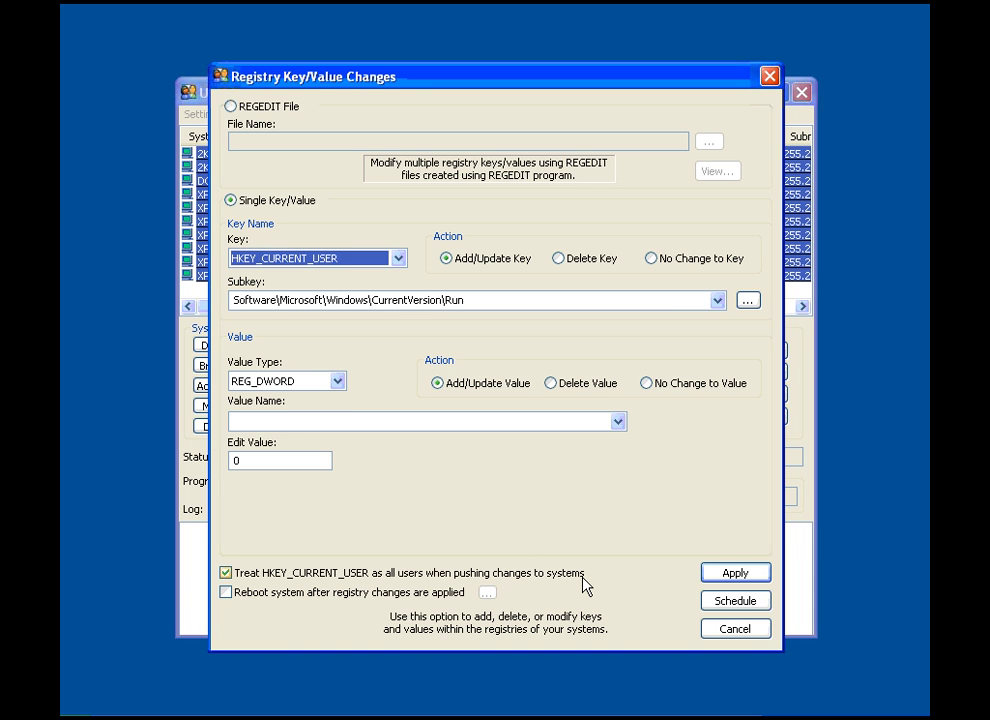
- Try a reboot after registry changes with a 90-second message time and no reboot after shutdown, and cancel the registry dialog
{"action": "left_click", "coordinate": [226, 592]}
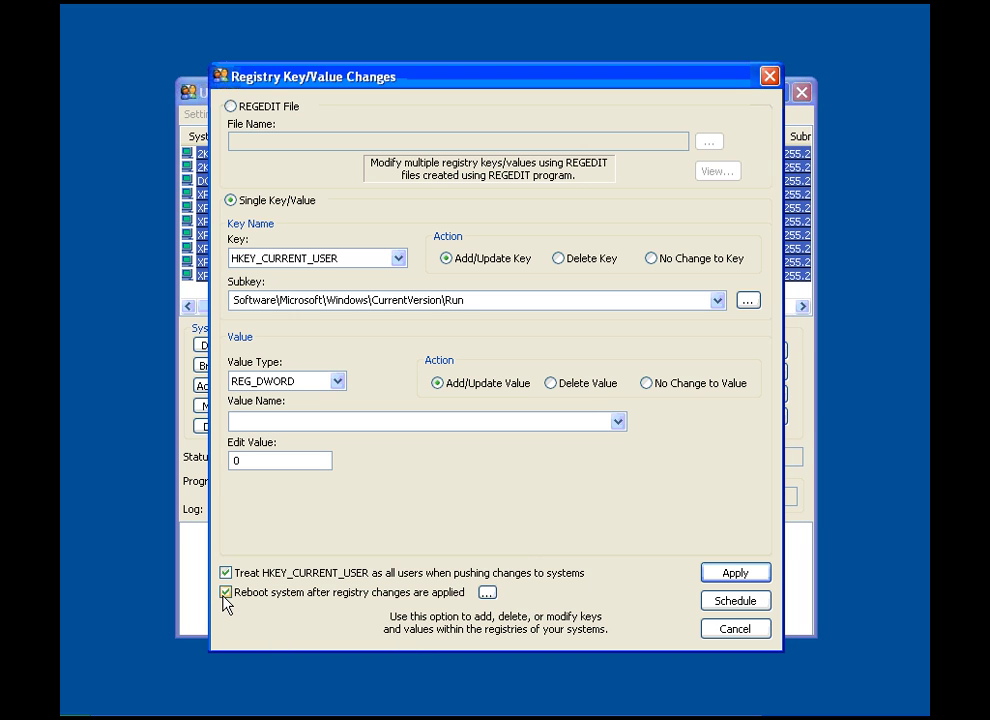
{"action": "left_click", "coordinate": [487, 592]}
{"action": "left_click_drag", "start_coordinate": [376, 293], "coordinate": [263, 297]}
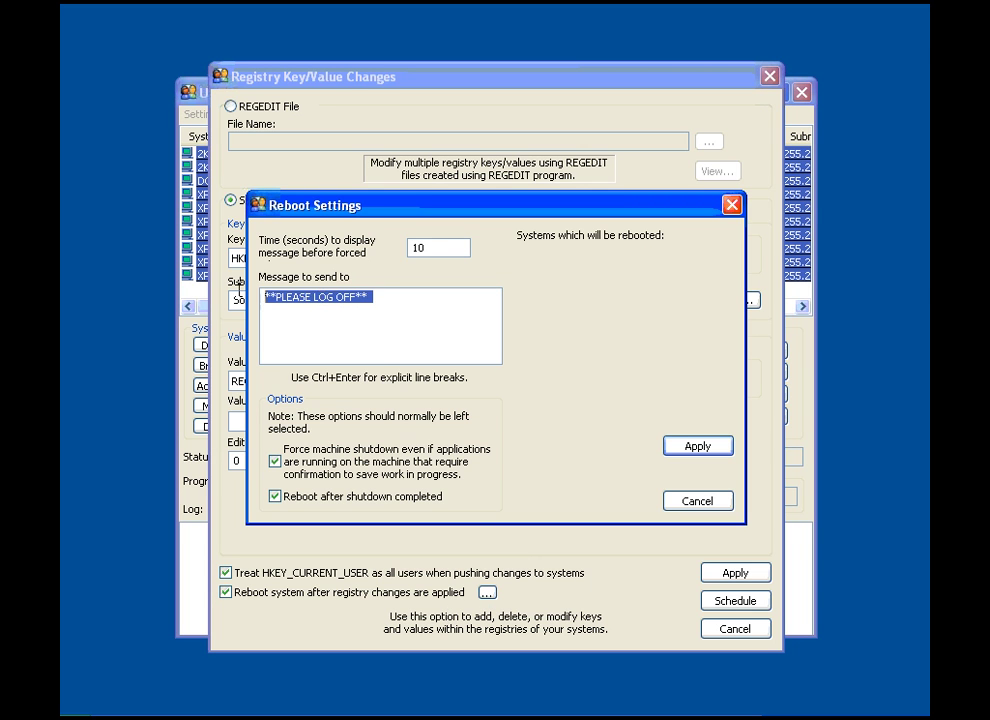
{"action": "left_click_drag", "start_coordinate": [432, 248], "coordinate": [400, 258]}
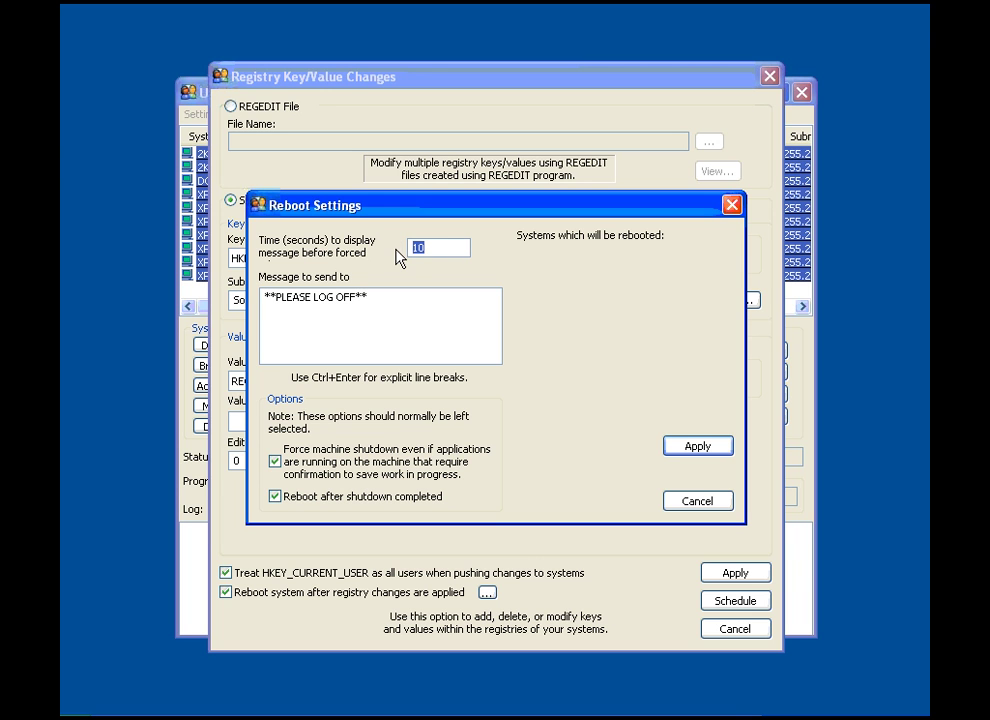
{"action": "type", "text": "90"}
{"action": "left_click", "coordinate": [278, 499]}
{"action": "left_click", "coordinate": [671, 506]}
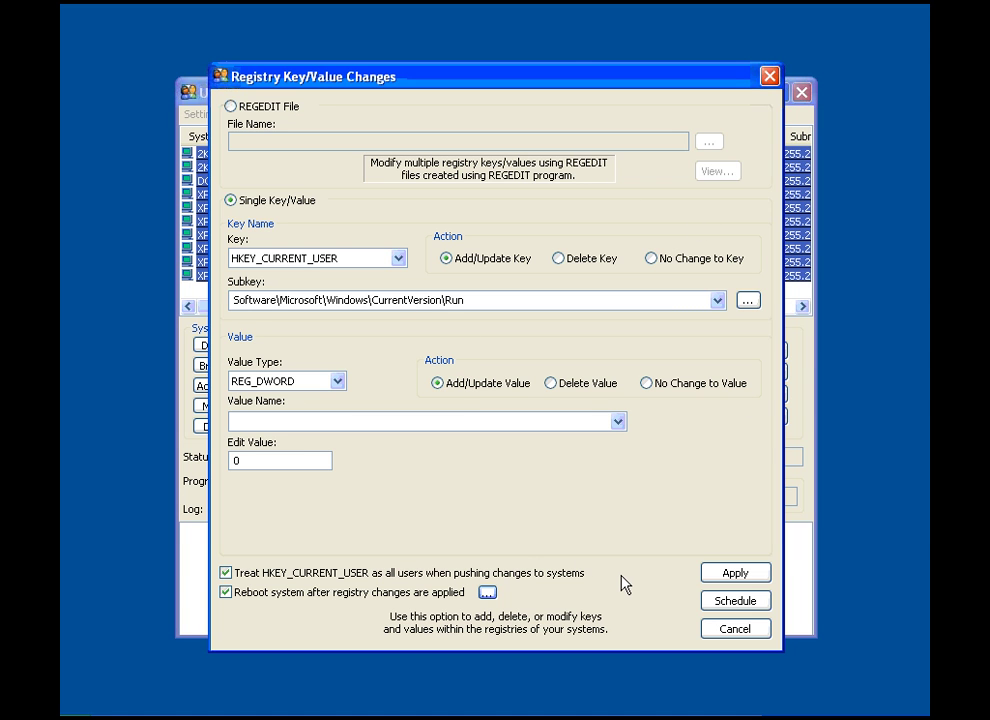
{"action": "key", "text": "Escape"}
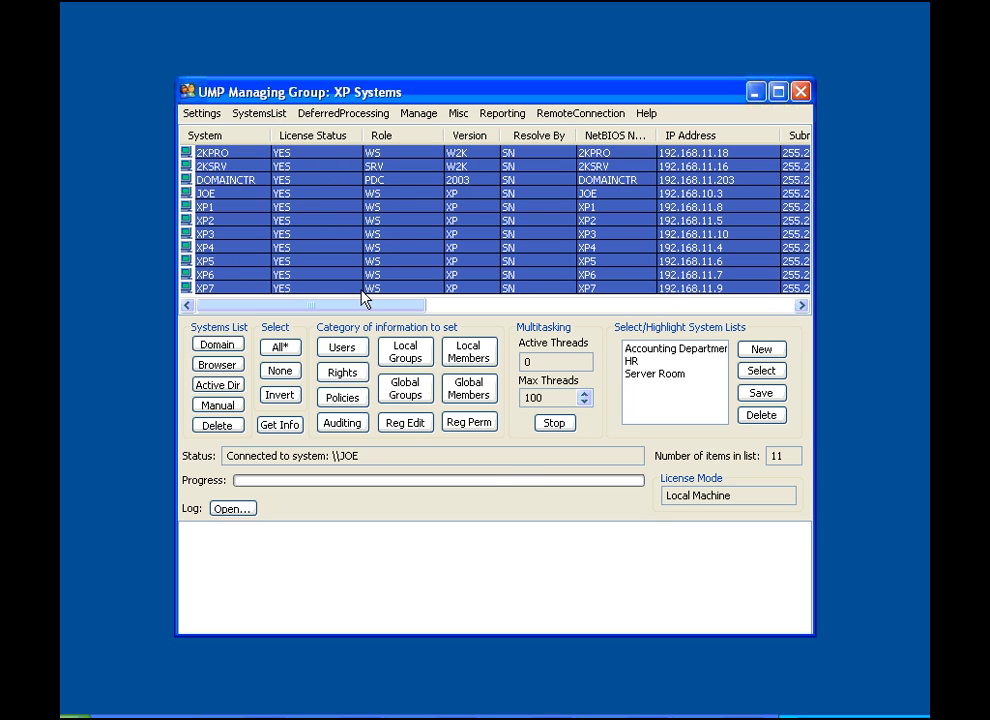
- Start a new access control entry in the registry permissions for the local user listed just above Music Lover on JOE
{"action": "left_click", "coordinate": [468, 423]}
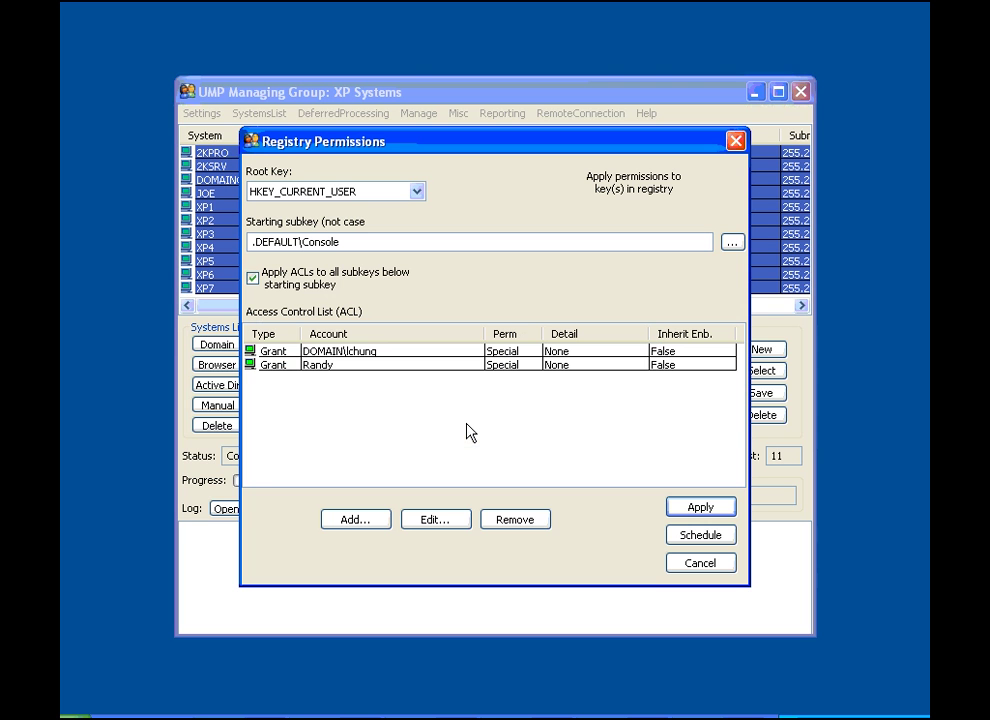
{"action": "left_click", "coordinate": [344, 354]}
{"action": "left_click", "coordinate": [347, 519]}
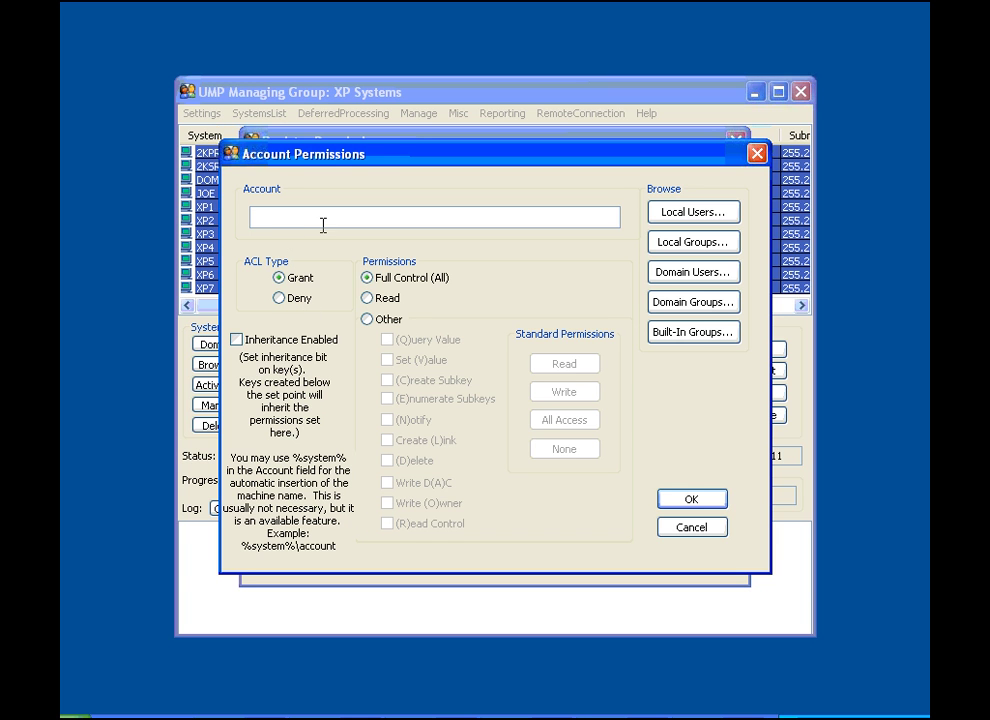
{"action": "left_click", "coordinate": [686, 214]}
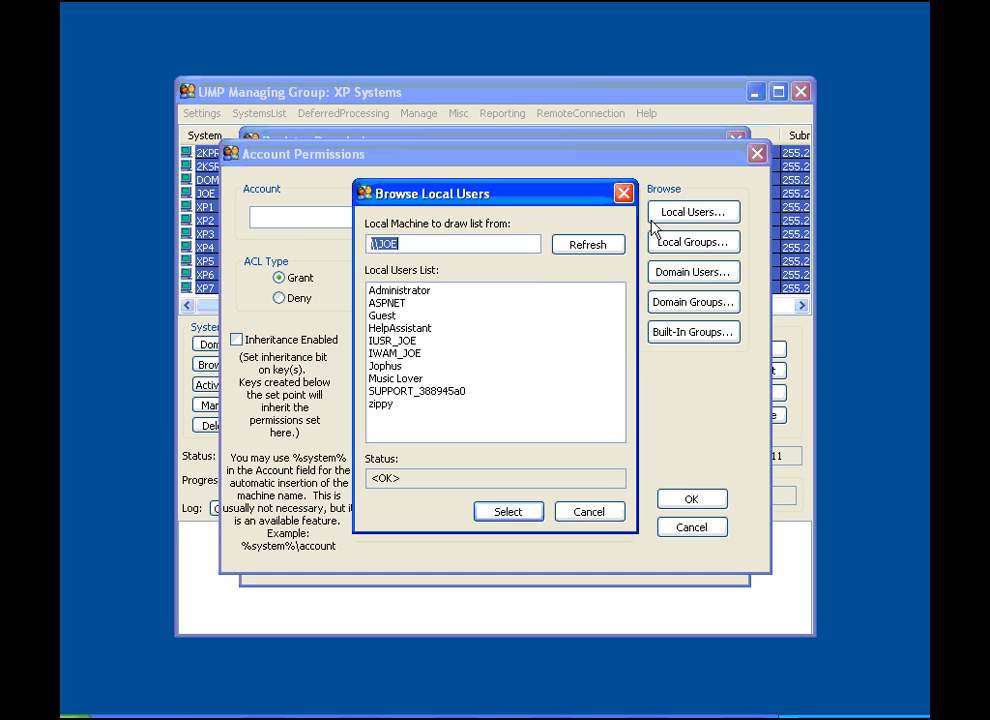
{"action": "left_click", "coordinate": [400, 366]}
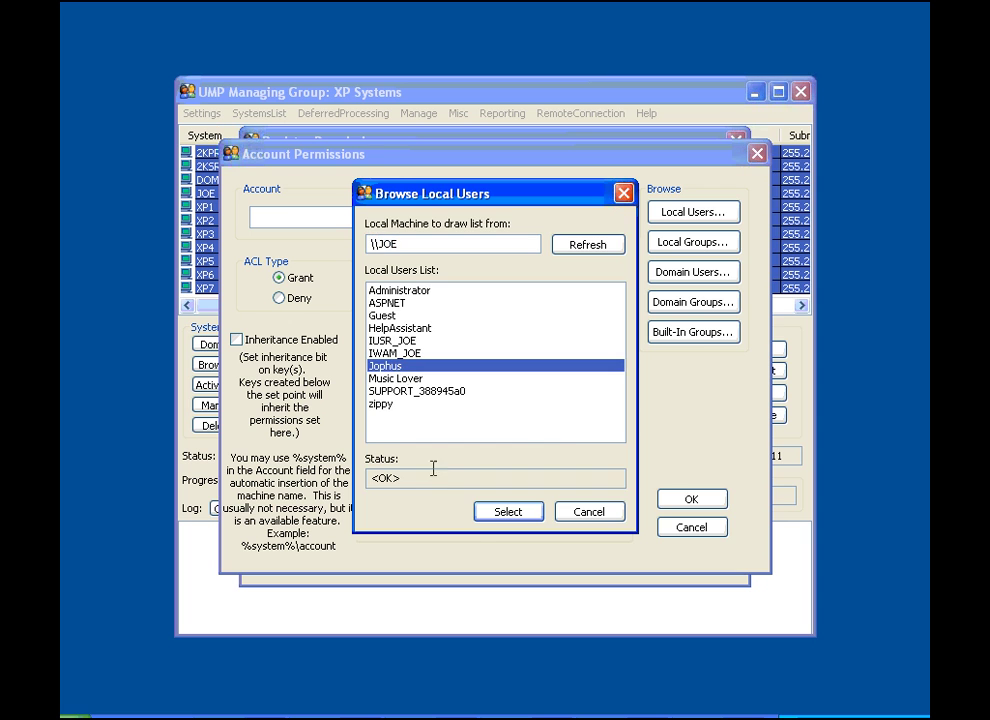
{"action": "left_click", "coordinate": [482, 513]}
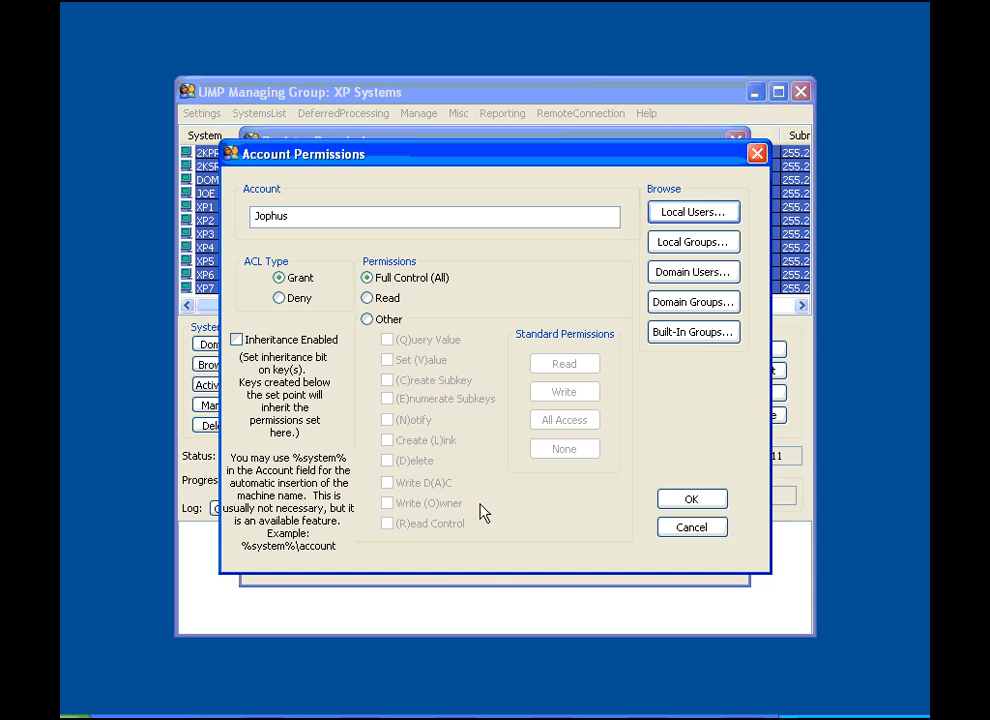
- Deny the account Create Subkey, Enumerate Subkeys and Notify permissions, and schedule the registry permissions change as an hourly job
{"action": "left_click", "coordinate": [293, 303]}
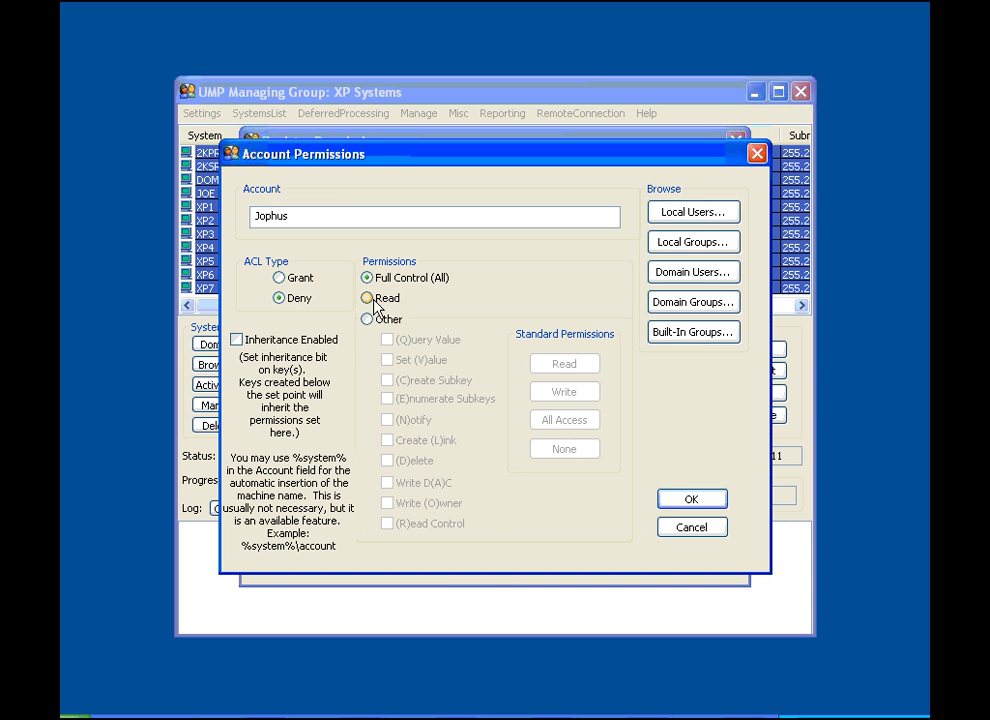
{"action": "left_click", "coordinate": [369, 299]}
{"action": "left_click", "coordinate": [367, 320]}
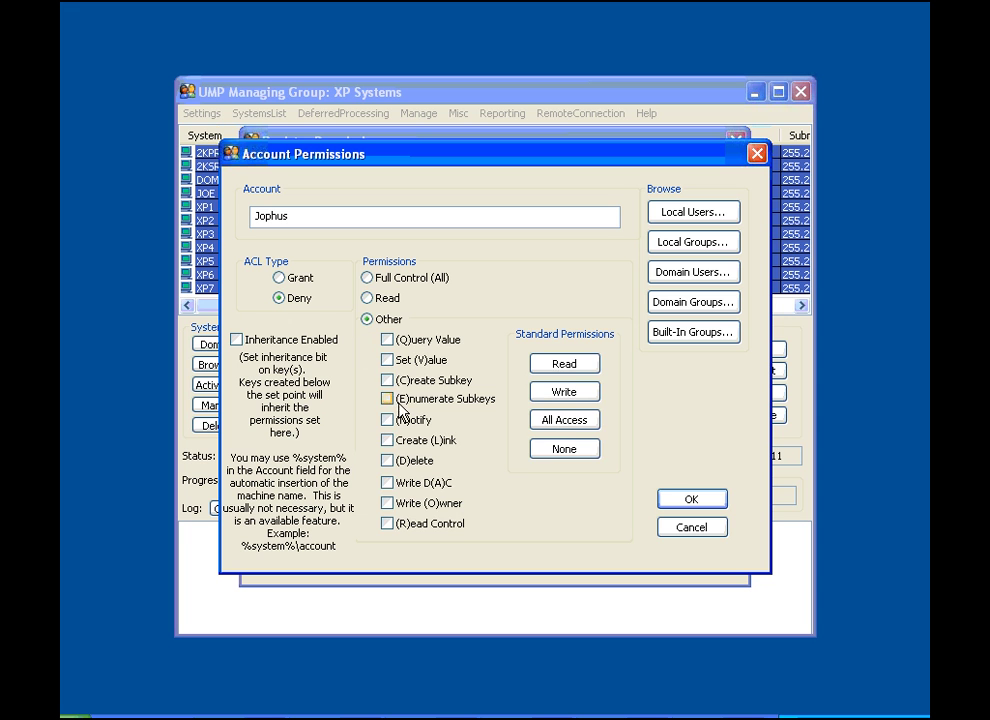
{"action": "left_click", "coordinate": [389, 381]}
{"action": "left_click", "coordinate": [388, 399]}
{"action": "left_click", "coordinate": [388, 420]}
{"action": "left_click", "coordinate": [666, 500]}
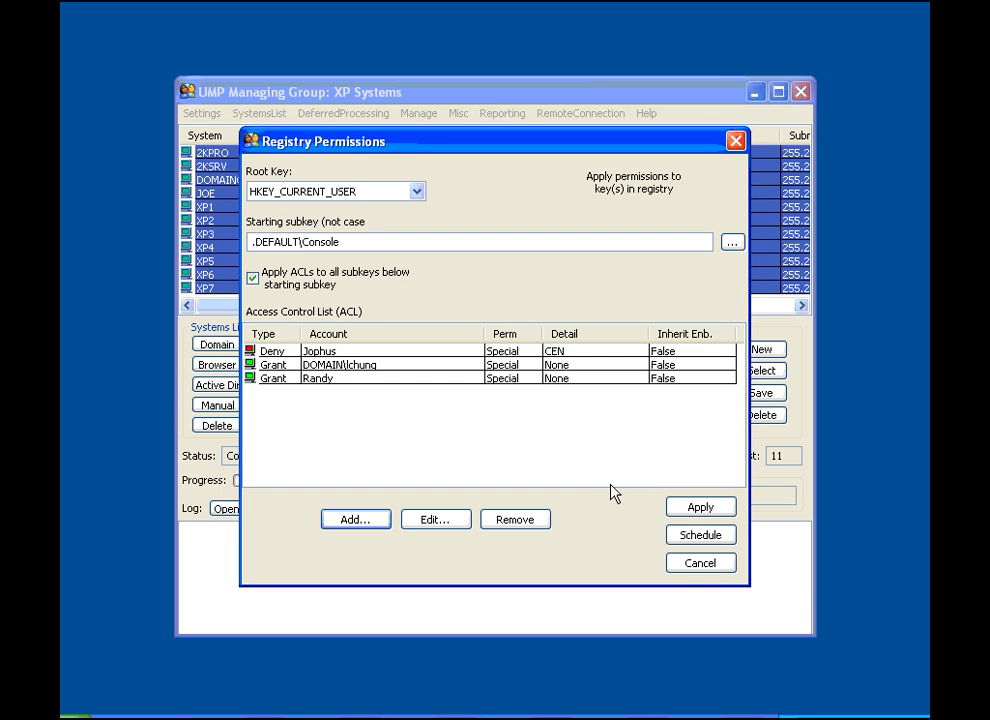
{"action": "left_click", "coordinate": [681, 538]}
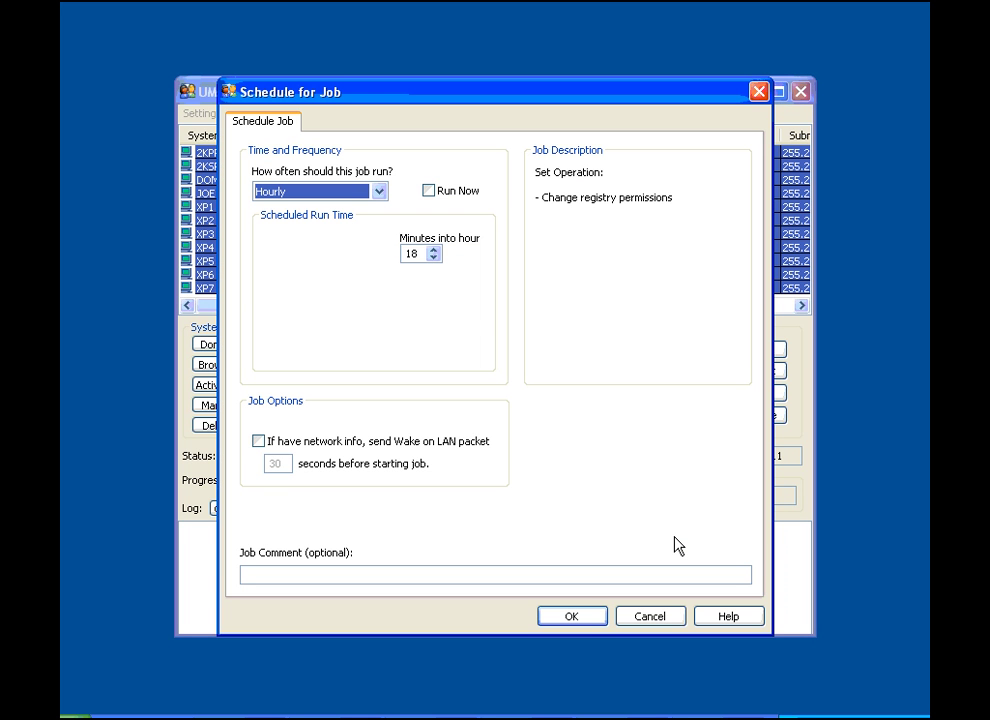
{"action": "left_click", "coordinate": [571, 616]}
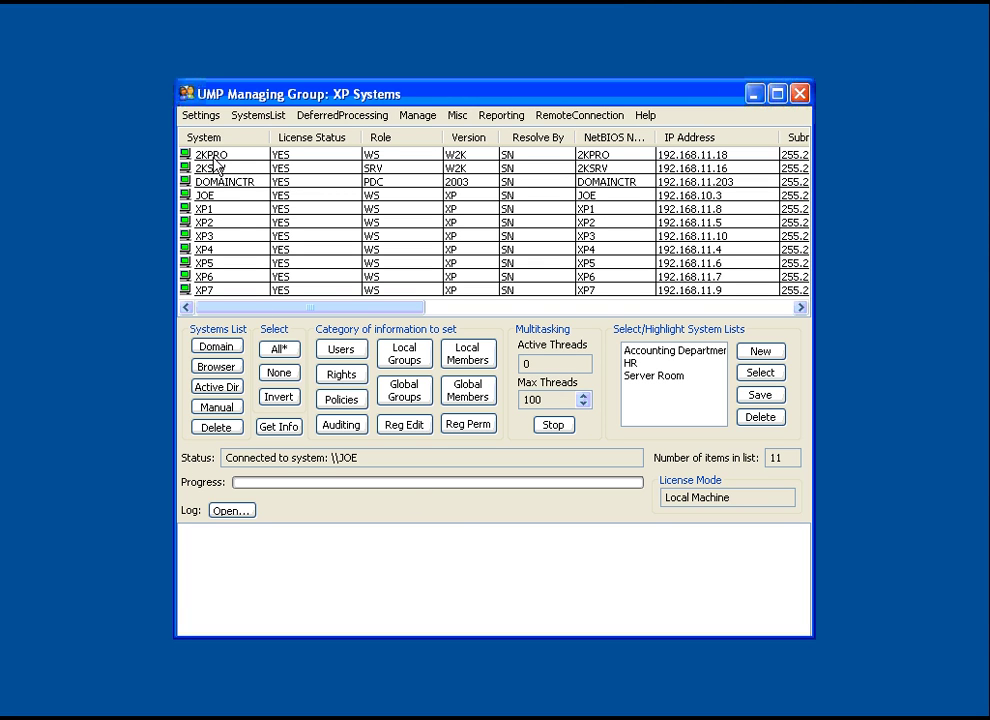
- Open the logging settings and view the UMP log file
{"action": "left_click", "coordinate": [201, 116]}
{"action": "left_click", "coordinate": [212, 152]}
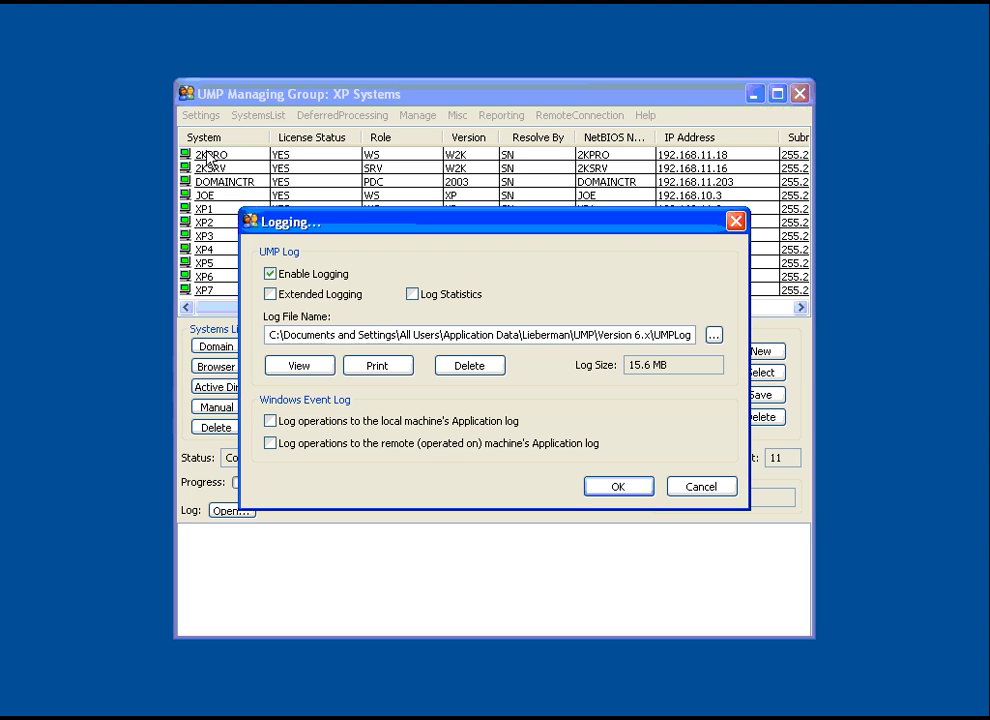
{"action": "left_click", "coordinate": [290, 370]}
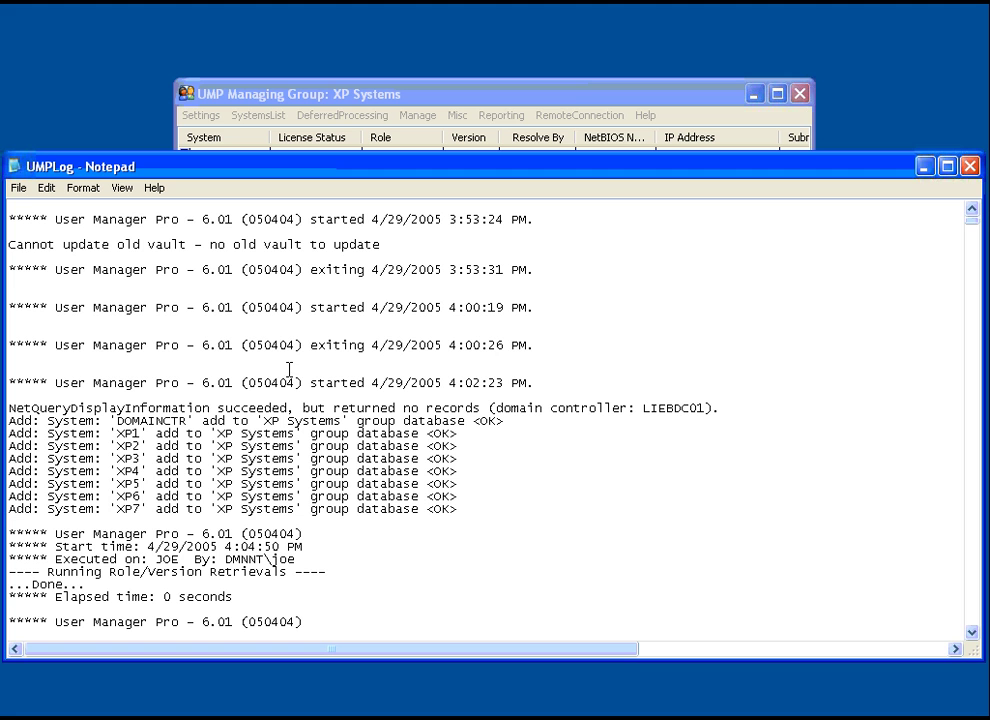
- Examine the UMP log file from its first entries through to the latest session records
{"action": "left_click_drag", "start_coordinate": [449, 222], "coordinate": [372, 220]}
{"action": "left_click_drag", "start_coordinate": [977, 232], "coordinate": [975, 638]}
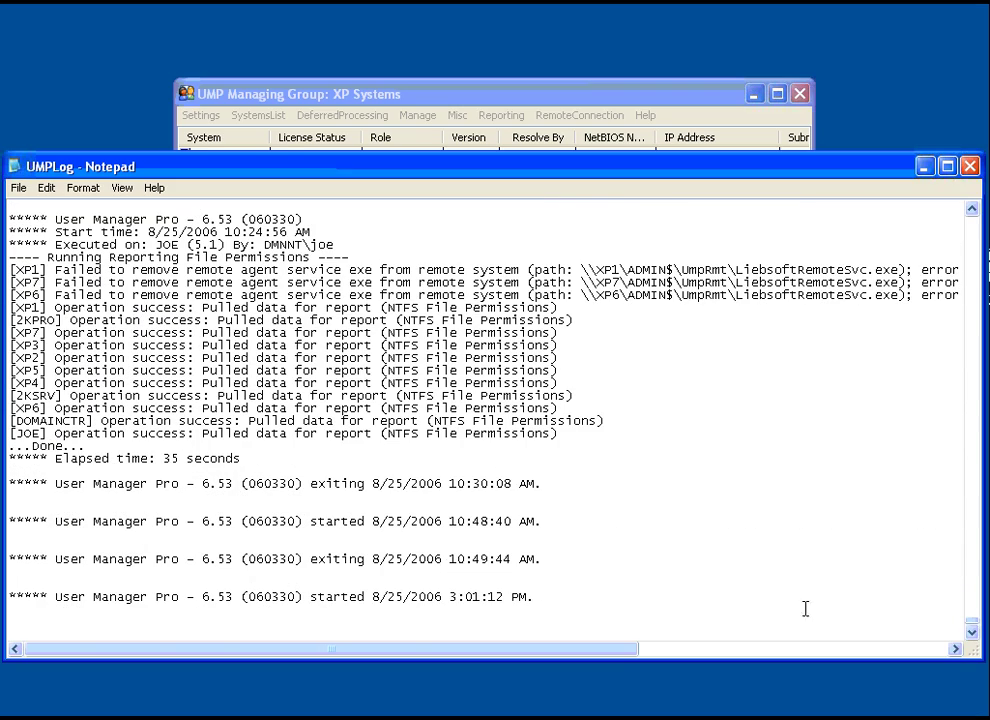
{"action": "left_click_drag", "start_coordinate": [442, 490], "coordinate": [372, 488]}
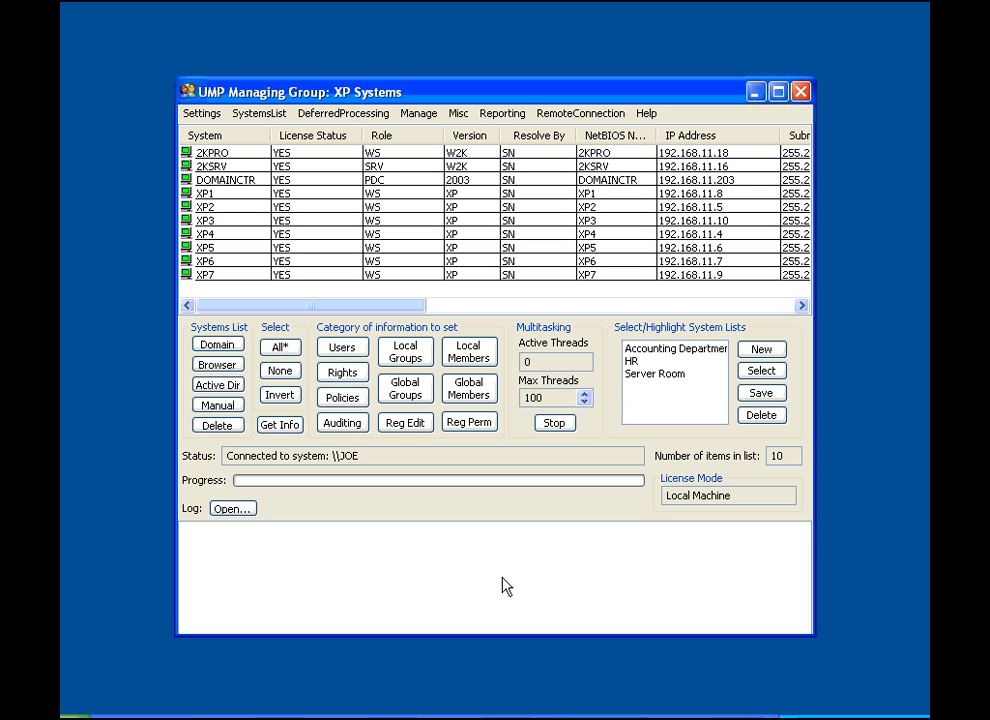
- Open the alternate administrator accounts and check the current logon account used for the managed systems
{"action": "left_click", "coordinate": [197, 115]}
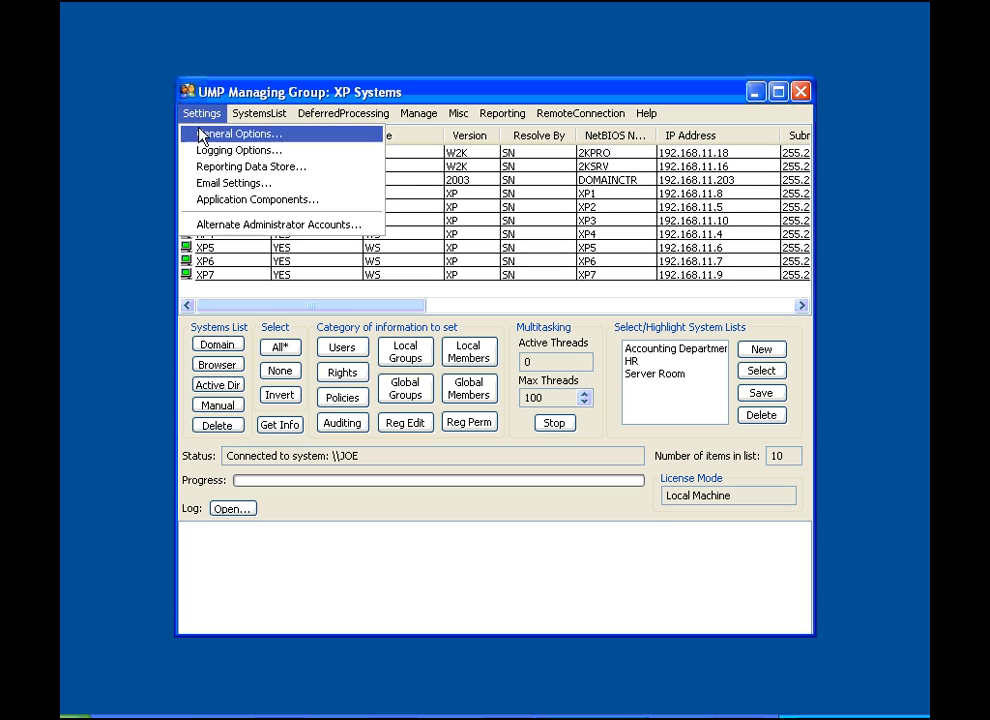
{"action": "left_click", "coordinate": [217, 226]}
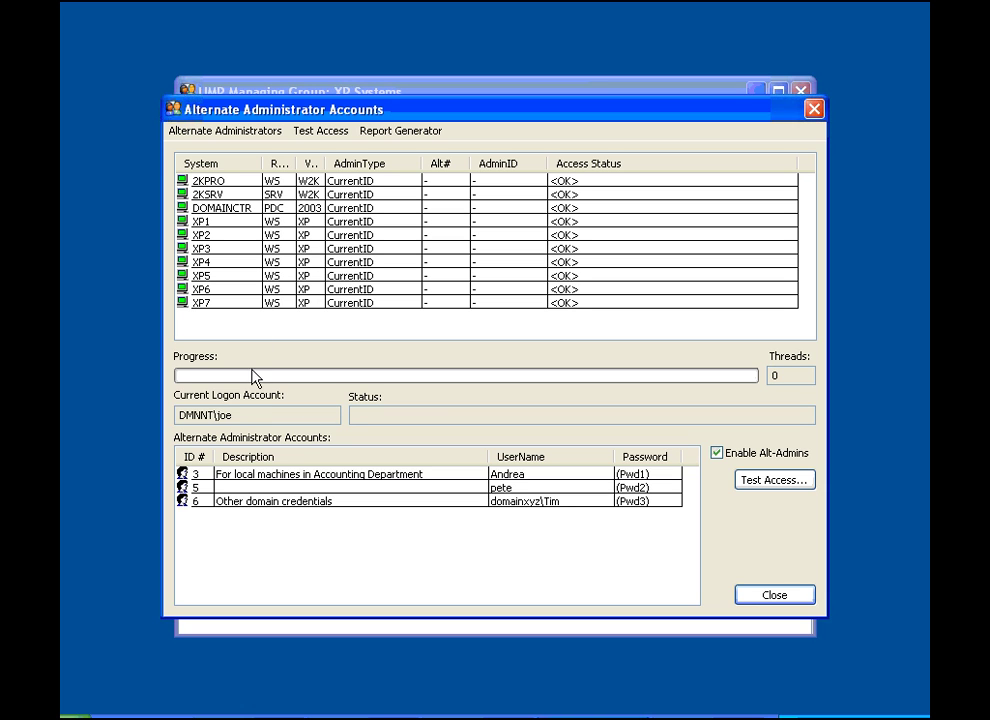
{"action": "left_click_drag", "start_coordinate": [238, 416], "coordinate": [175, 416]}
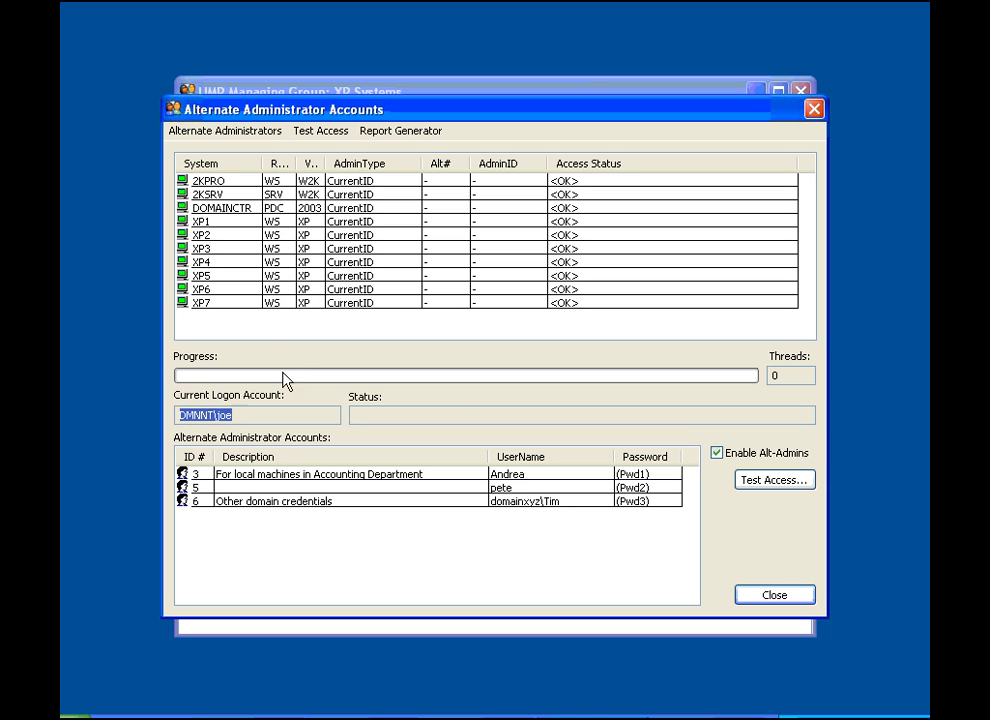
{"action": "left_click", "coordinate": [249, 252]}
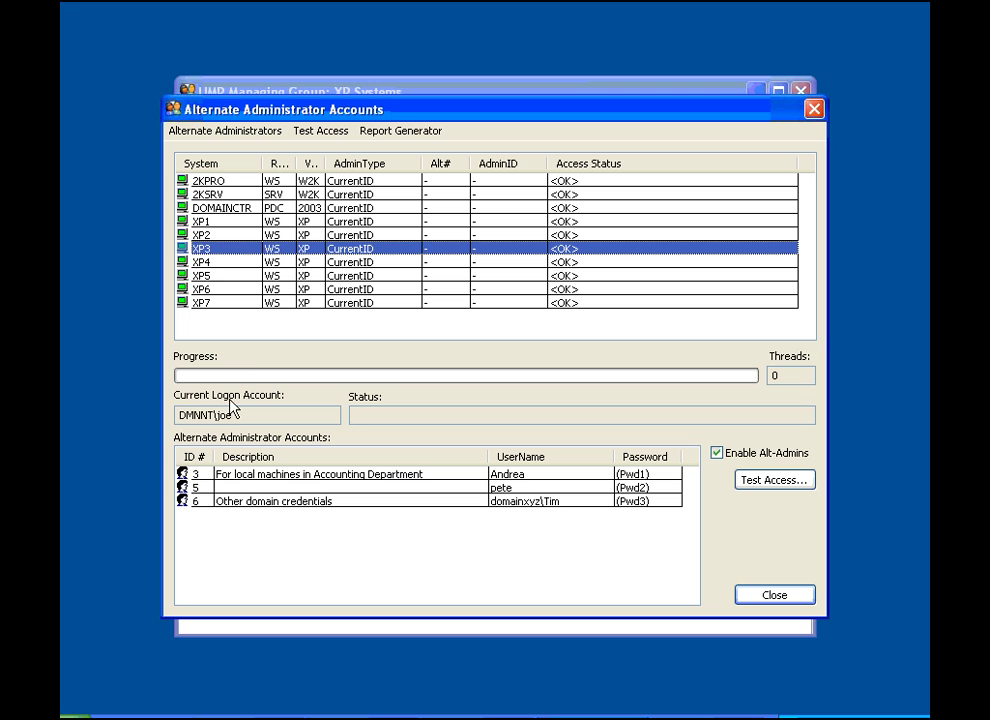
{"action": "left_click_drag", "start_coordinate": [234, 416], "coordinate": [176, 416]}
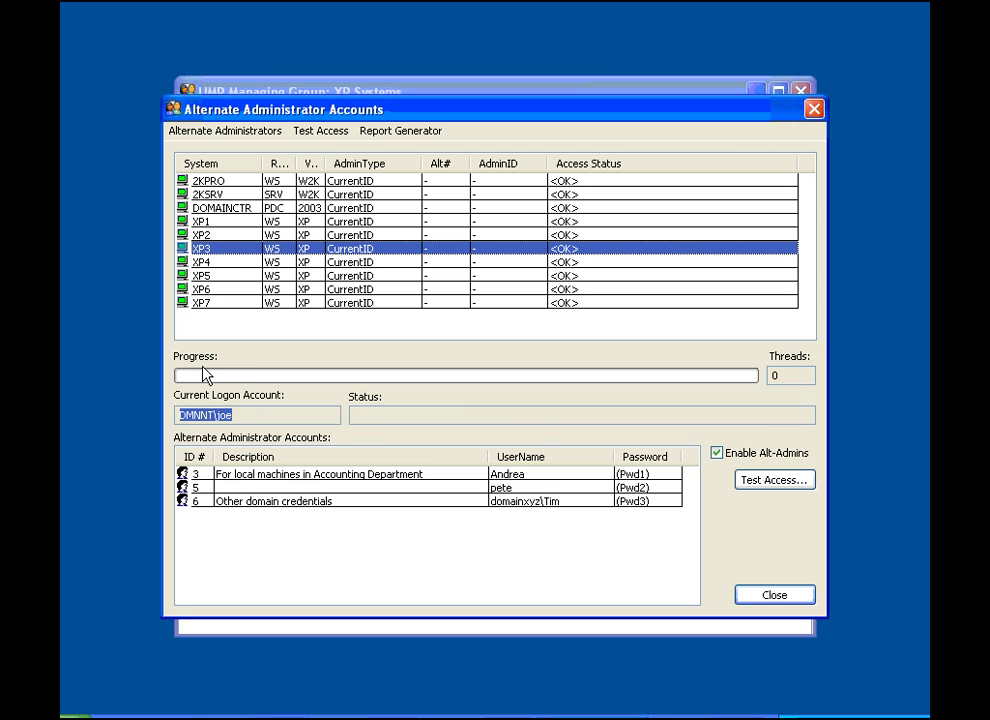
- View the blank form for a new alternate administrator account and inspect the "Other domain credentials" entry, leaving without changes
{"action": "left_click", "coordinate": [195, 131]}
{"action": "left_click", "coordinate": [195, 153]}
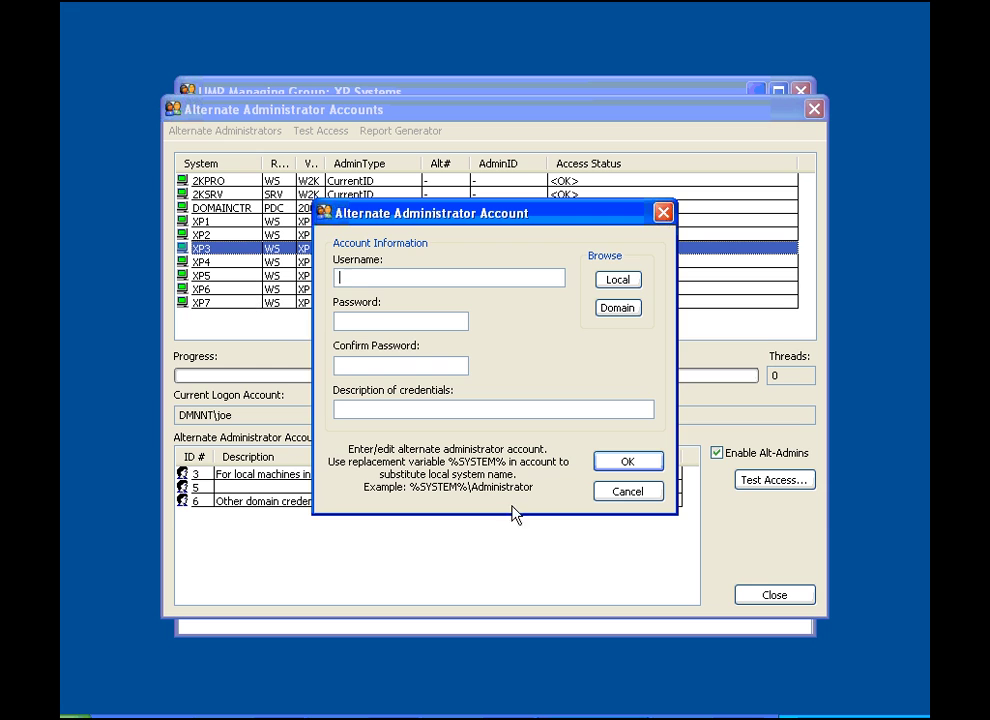
{"action": "left_click", "coordinate": [606, 494]}
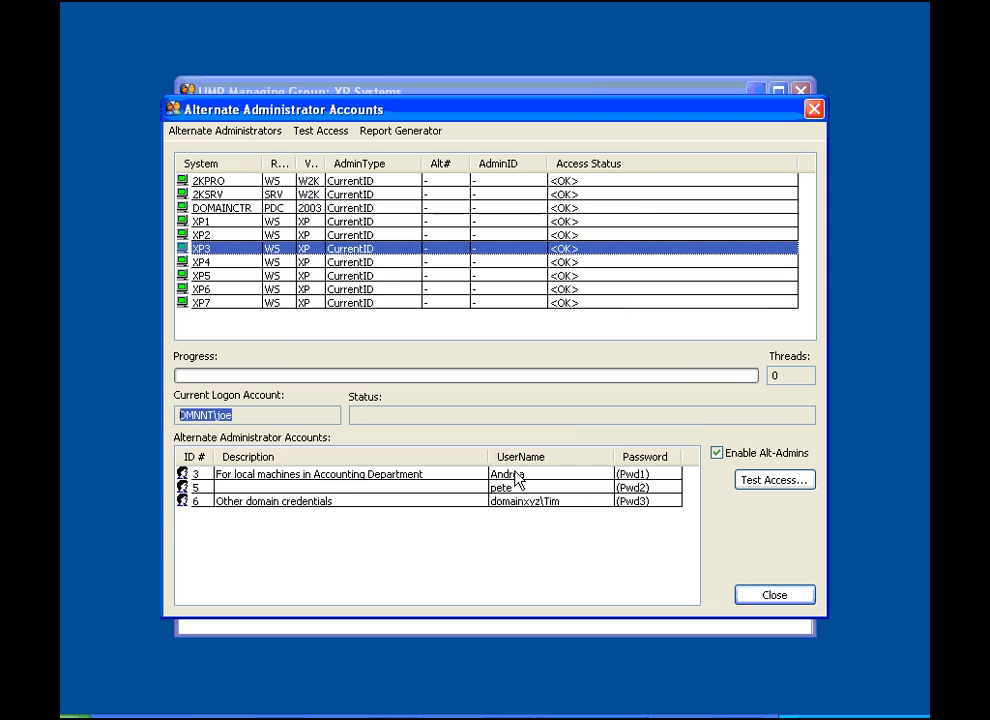
{"action": "left_click", "coordinate": [392, 502]}
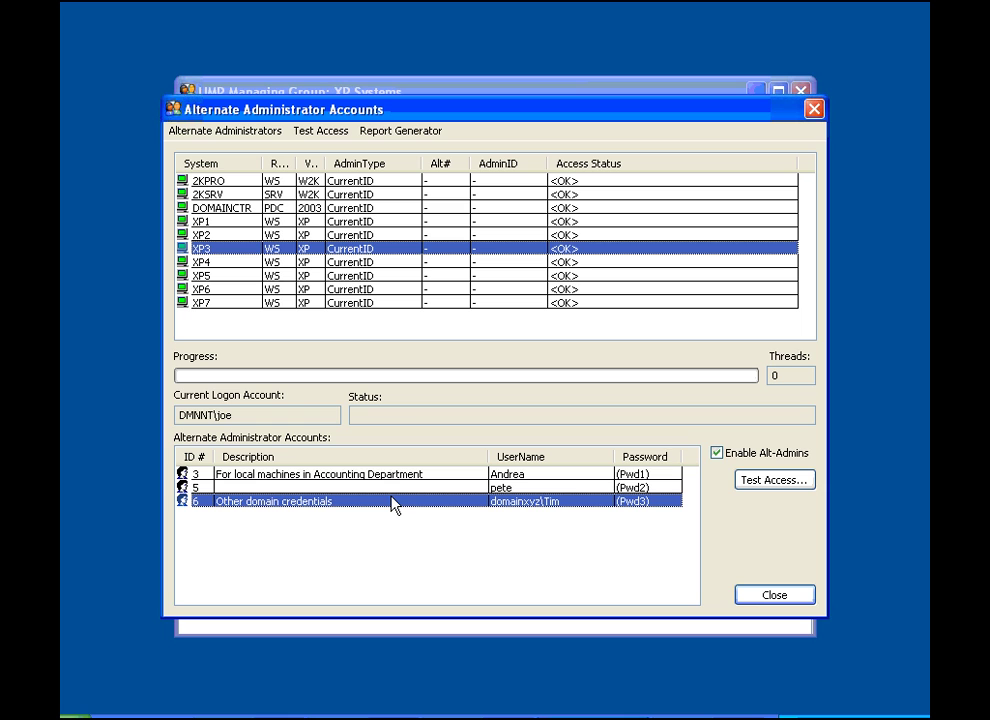
{"action": "left_click", "coordinate": [297, 264]}
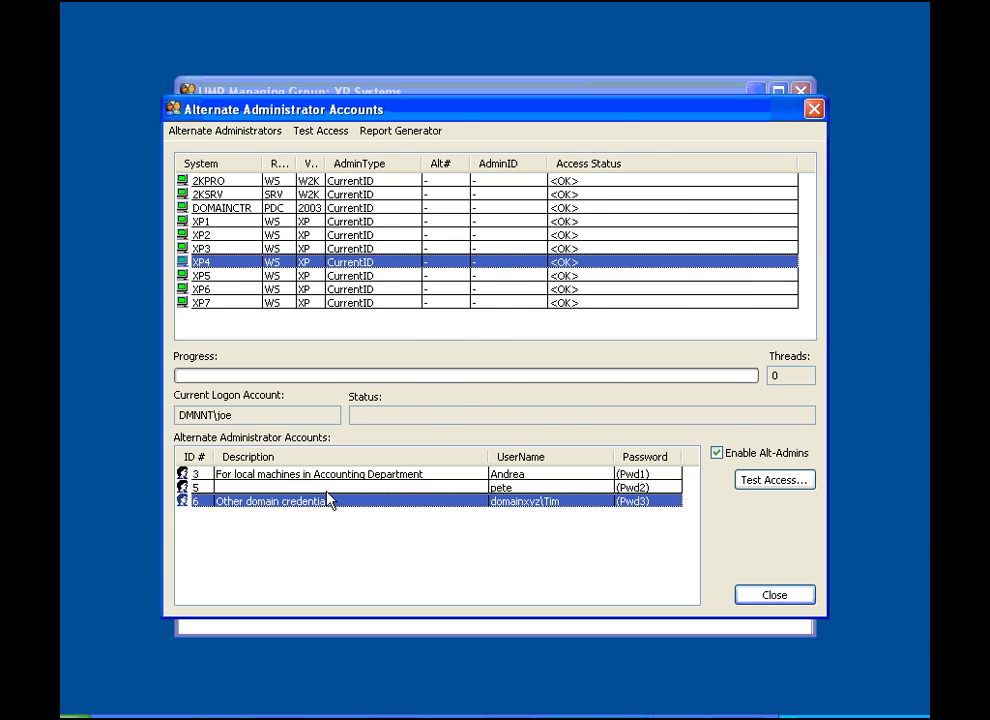
{"action": "key", "text": "Escape"}
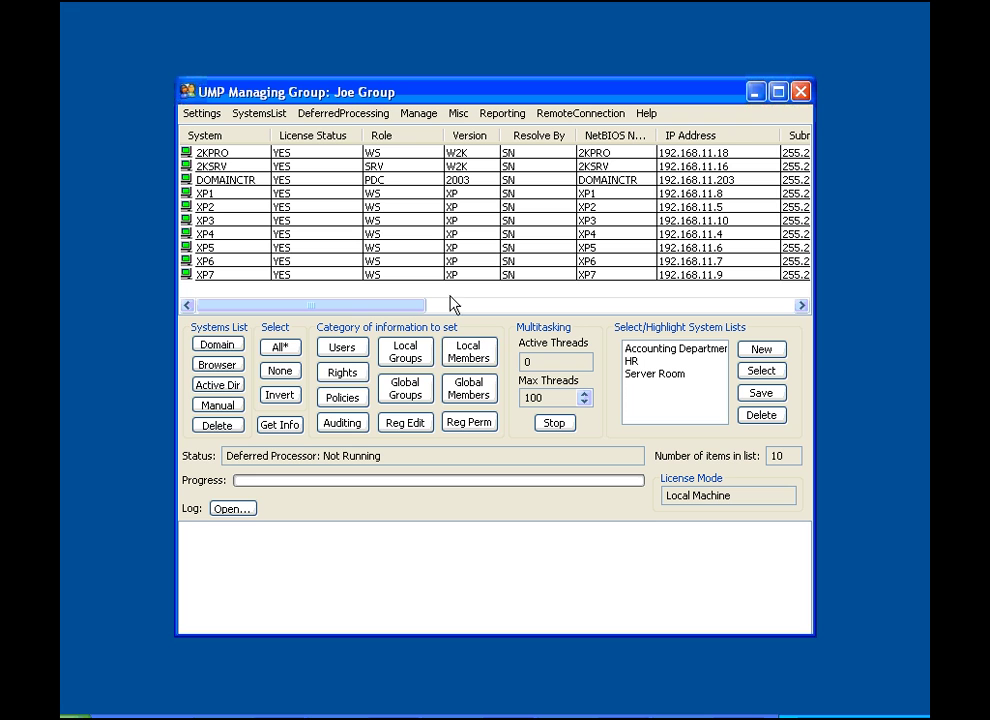
- Install the deferred processor service from the Jobs Monitor, running it under the prefilled DMNNT domain account
{"action": "left_click", "coordinate": [346, 114]}
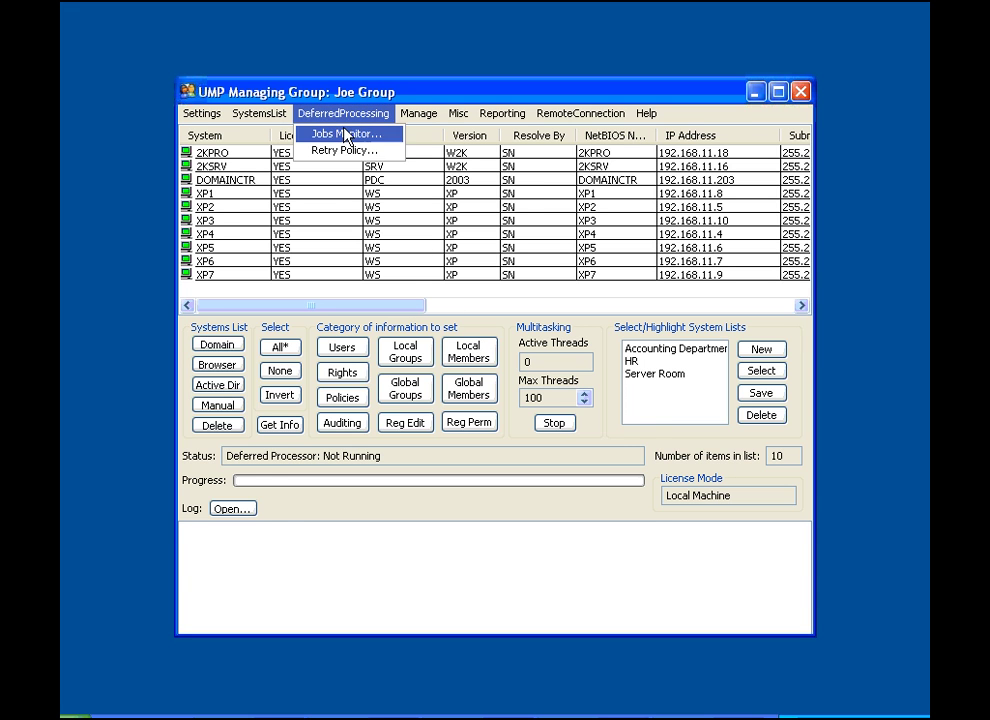
{"action": "left_click", "coordinate": [343, 133]}
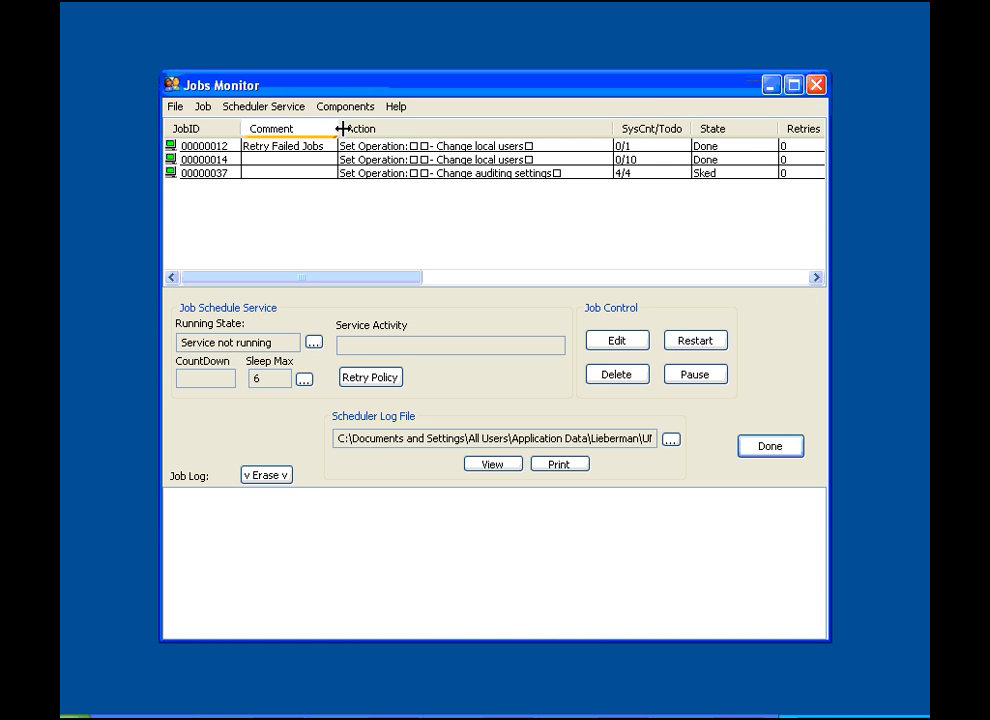
{"action": "left_click", "coordinate": [266, 113]}
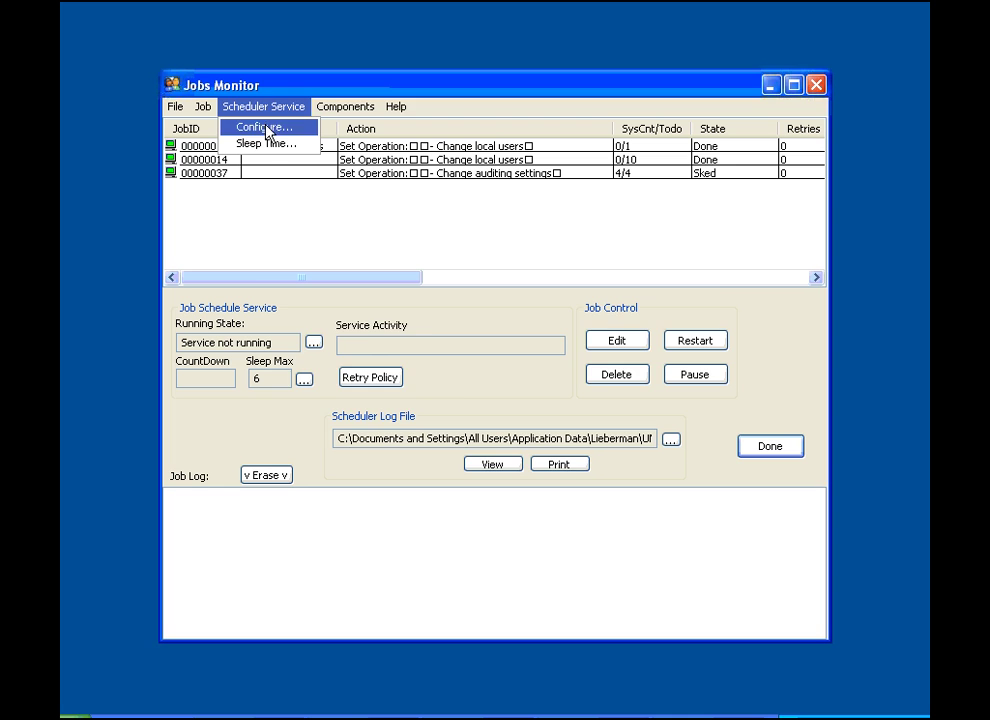
{"action": "left_click", "coordinate": [262, 127]}
{"action": "left_click", "coordinate": [318, 300]}
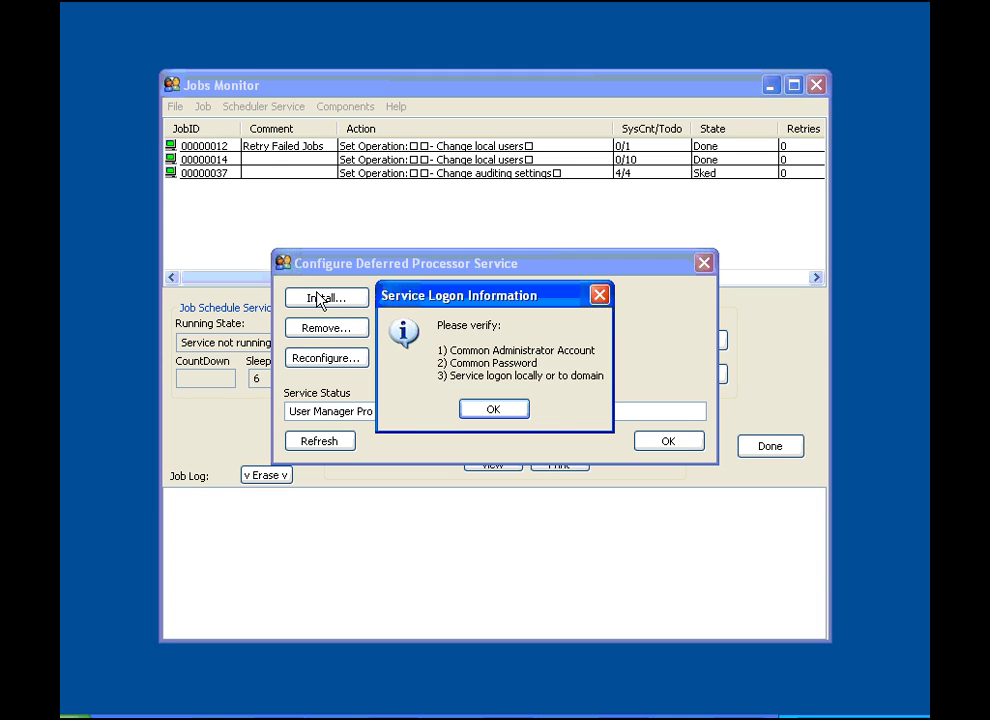
{"action": "left_click", "coordinate": [465, 418]}
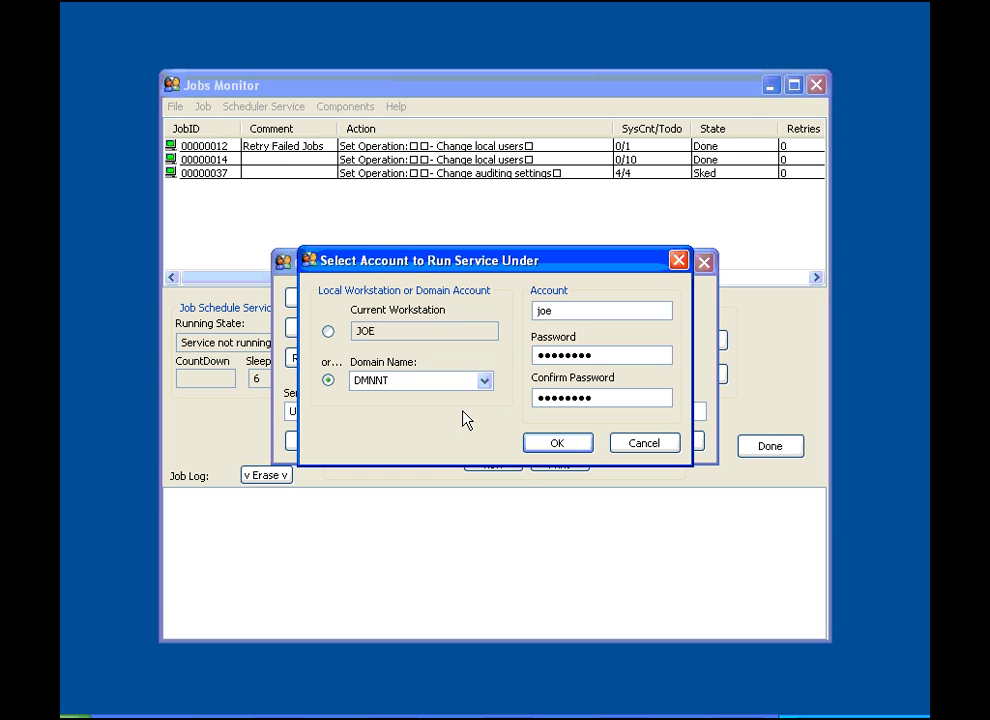
{"action": "left_click", "coordinate": [562, 446]}
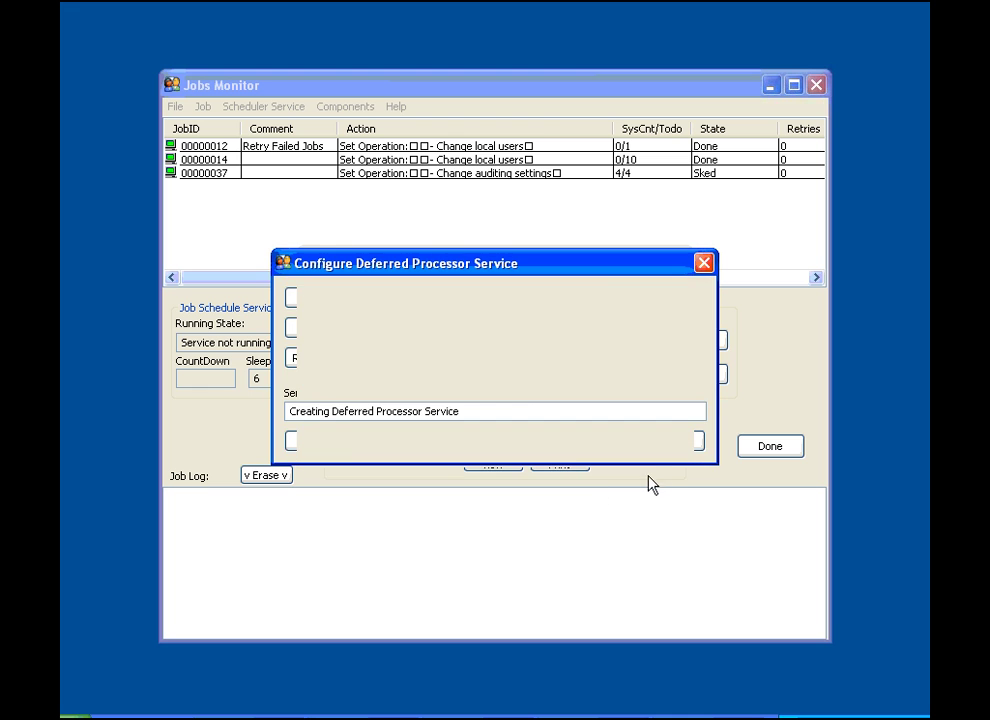
{"action": "left_click", "coordinate": [655, 443]}
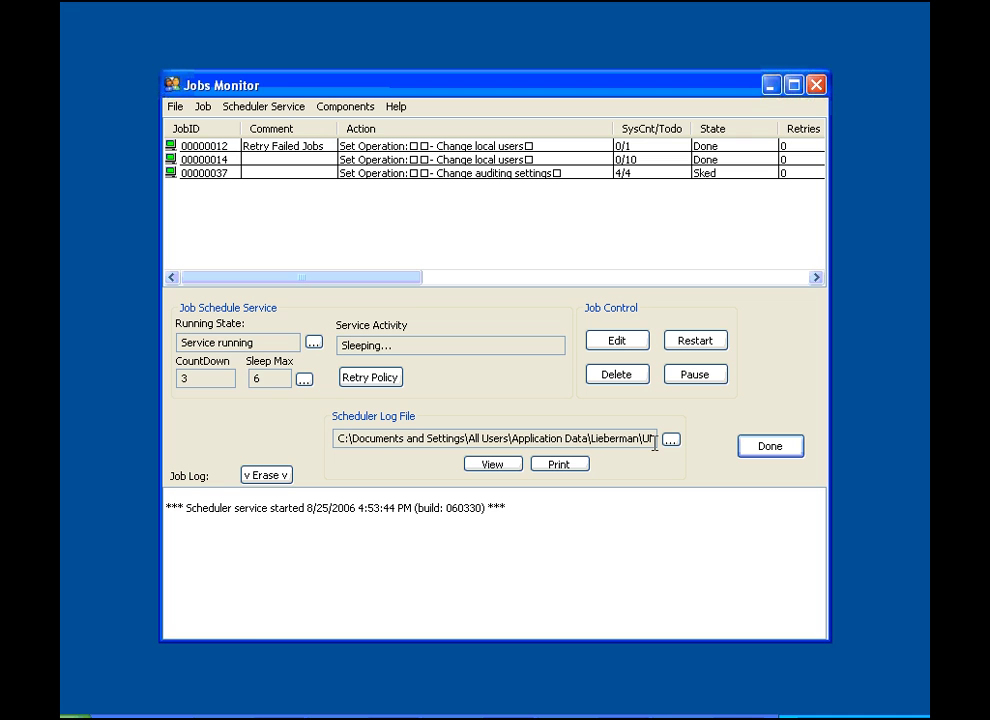
- Open the retry policy for failed jobs and check the retry interval in minutes
{"action": "left_click", "coordinate": [390, 383]}
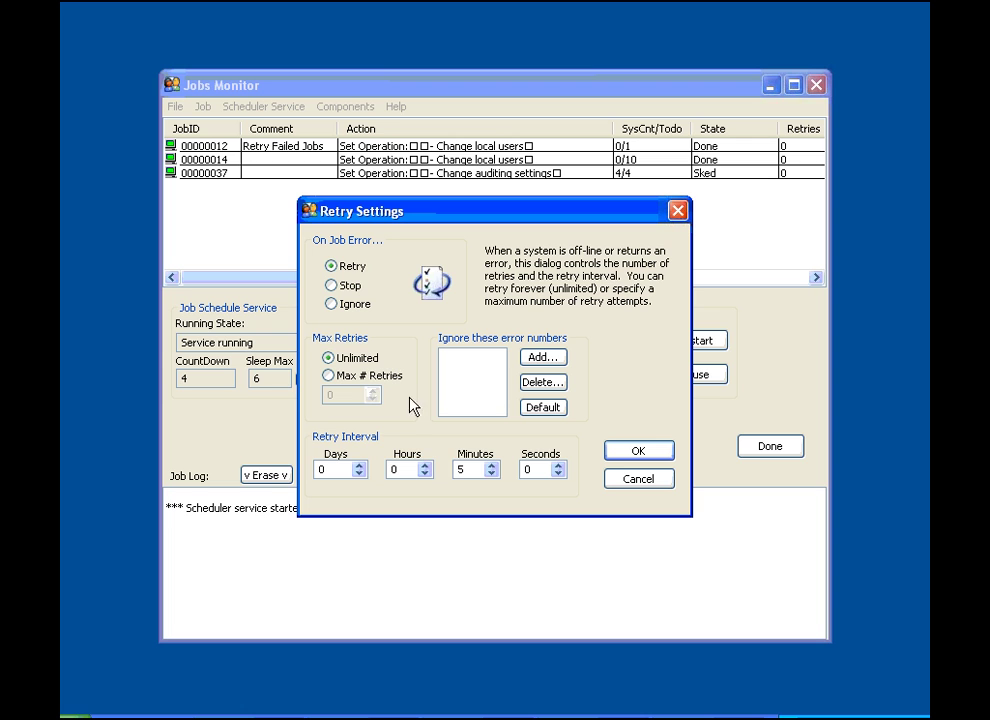
{"action": "left_click_drag", "start_coordinate": [468, 464], "coordinate": [442, 466]}
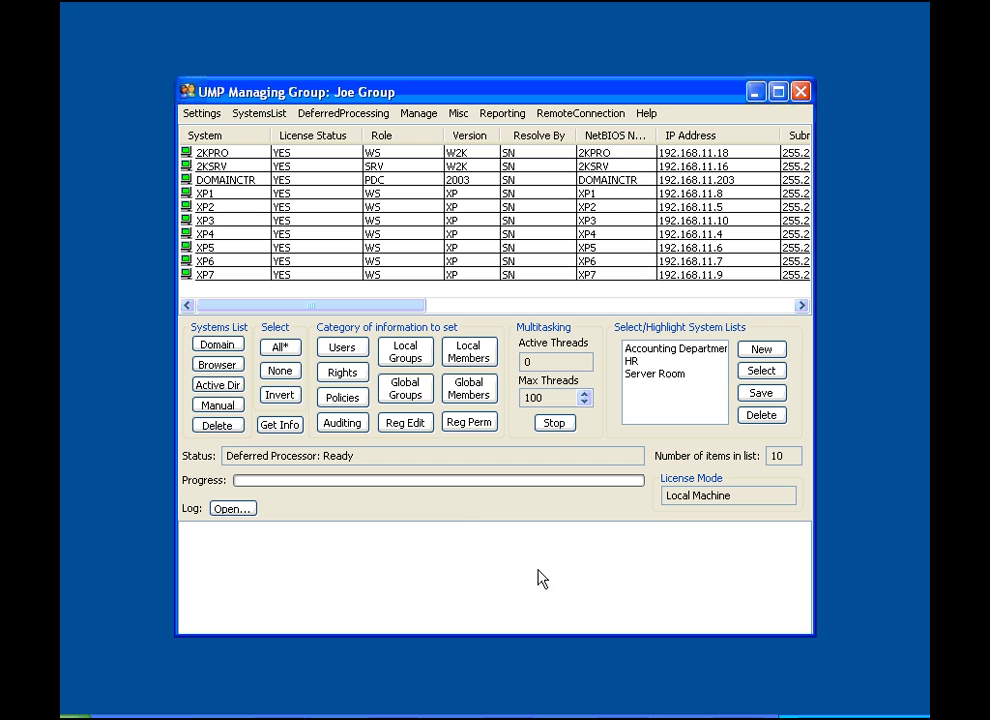
- Open file lockout for all systems in the list and browse for a text file of file names to import, cancelling the import
{"action": "left_click", "coordinate": [280, 347]}
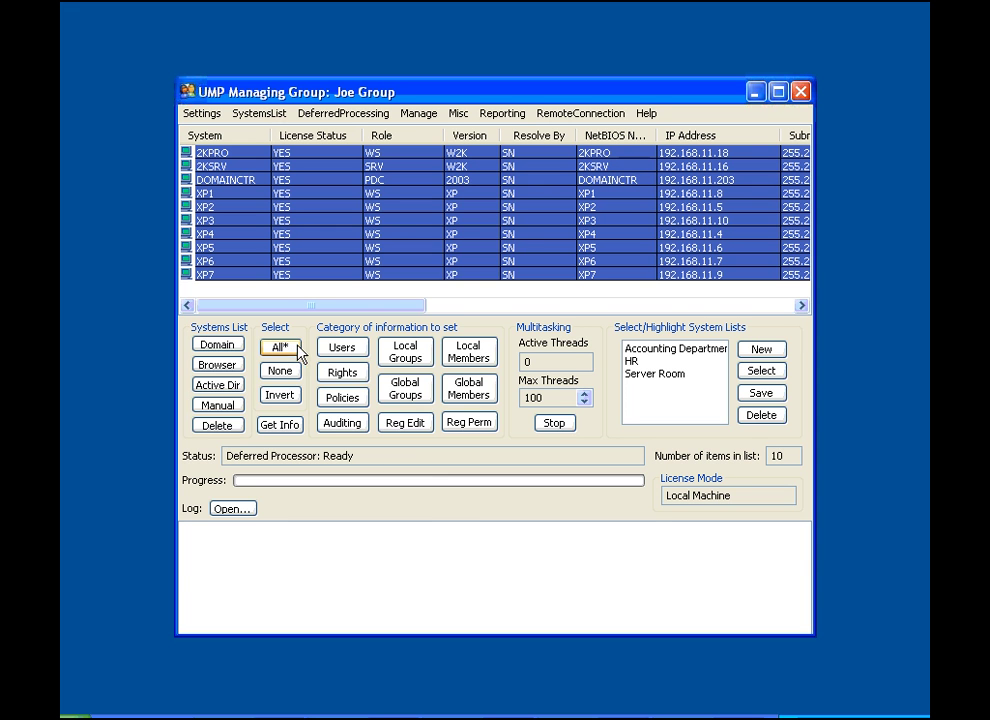
{"action": "left_click", "coordinate": [420, 115]}
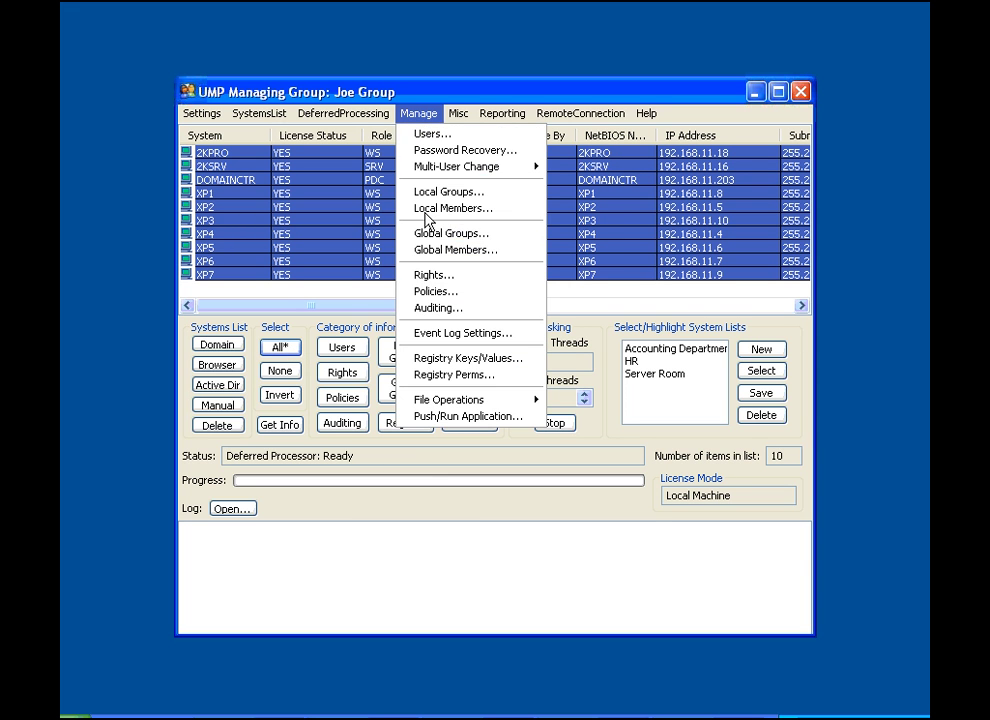
{"action": "mouse_move", "coordinate": [450, 402]}
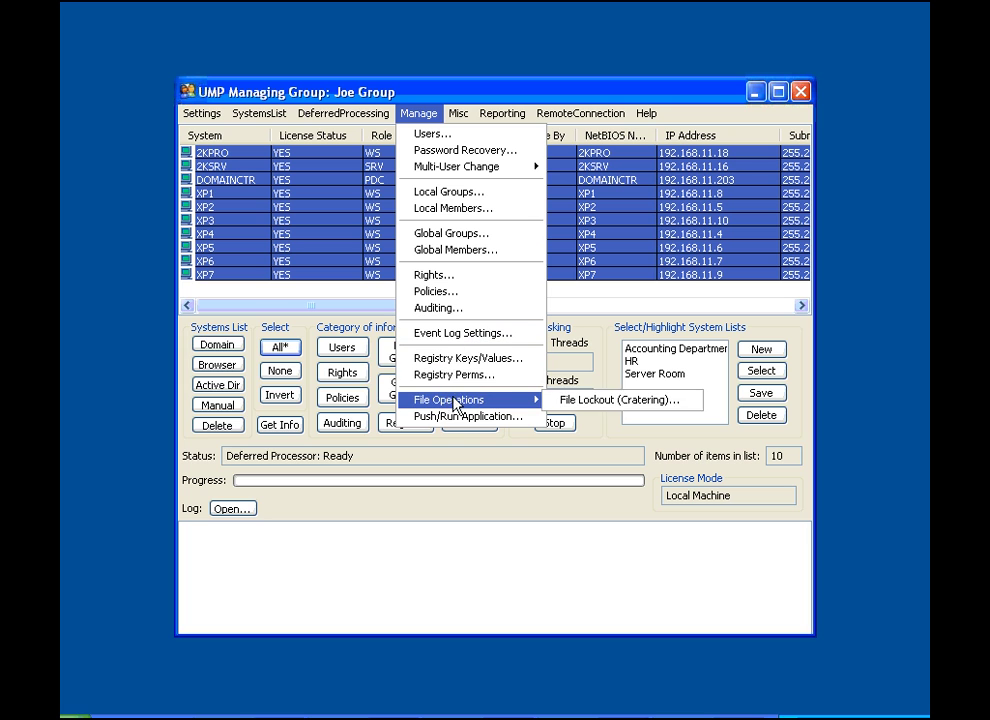
{"action": "left_click", "coordinate": [672, 404]}
{"action": "left_click", "coordinate": [575, 490]}
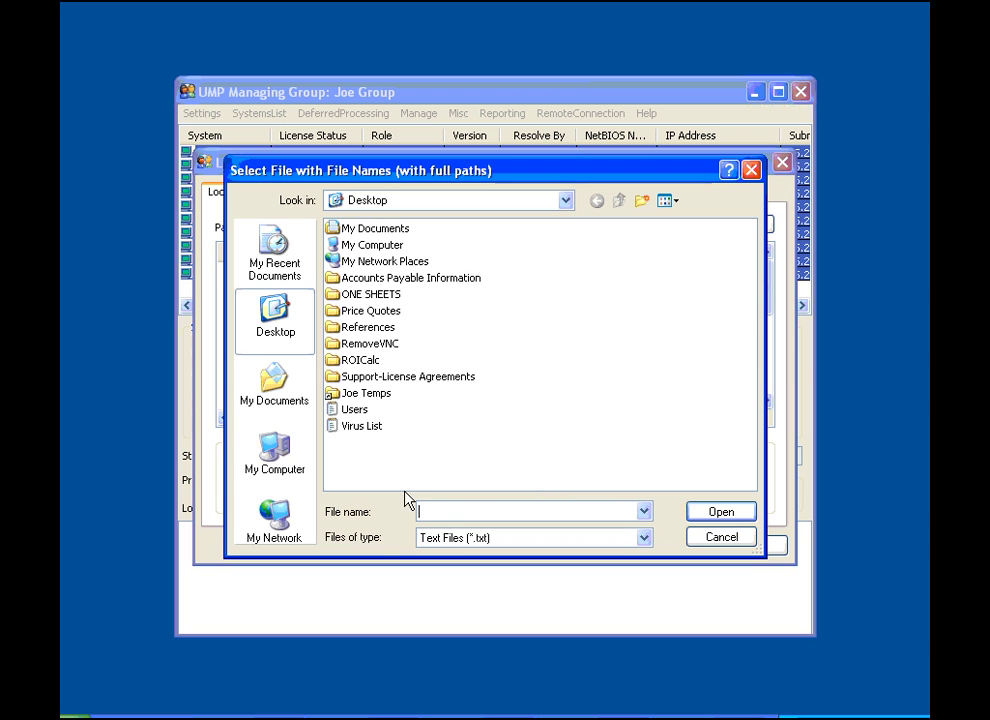
{"action": "left_click", "coordinate": [720, 537]}
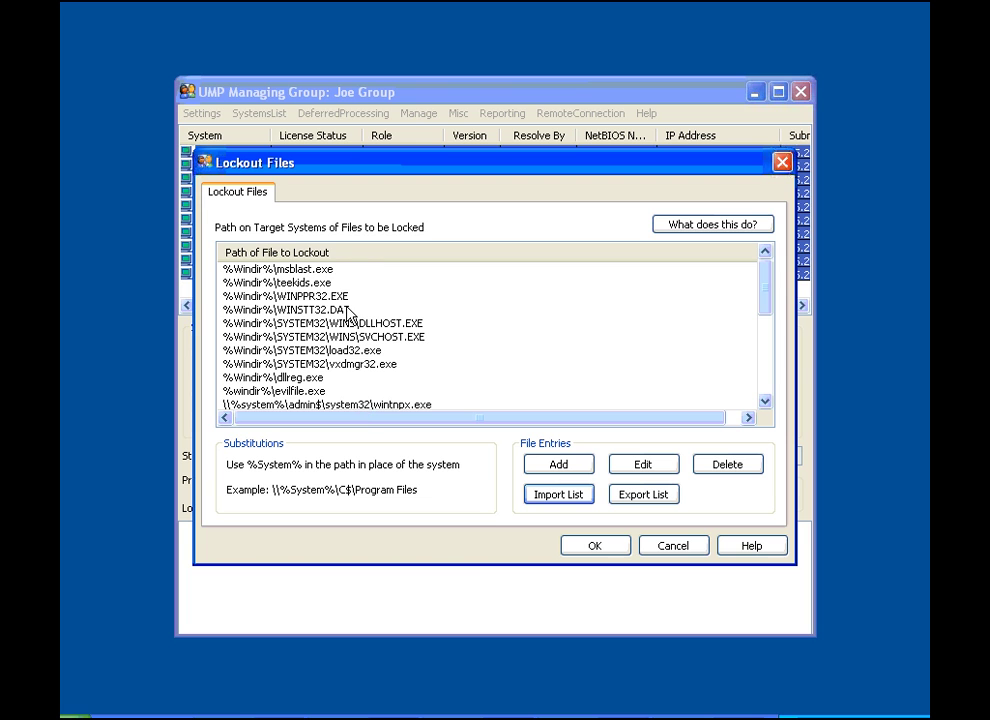
- Submit the lockout of the listed files, such as %Windir%\msblast.exe, and confirm it for all selected systems
{"action": "left_click", "coordinate": [323, 274]}
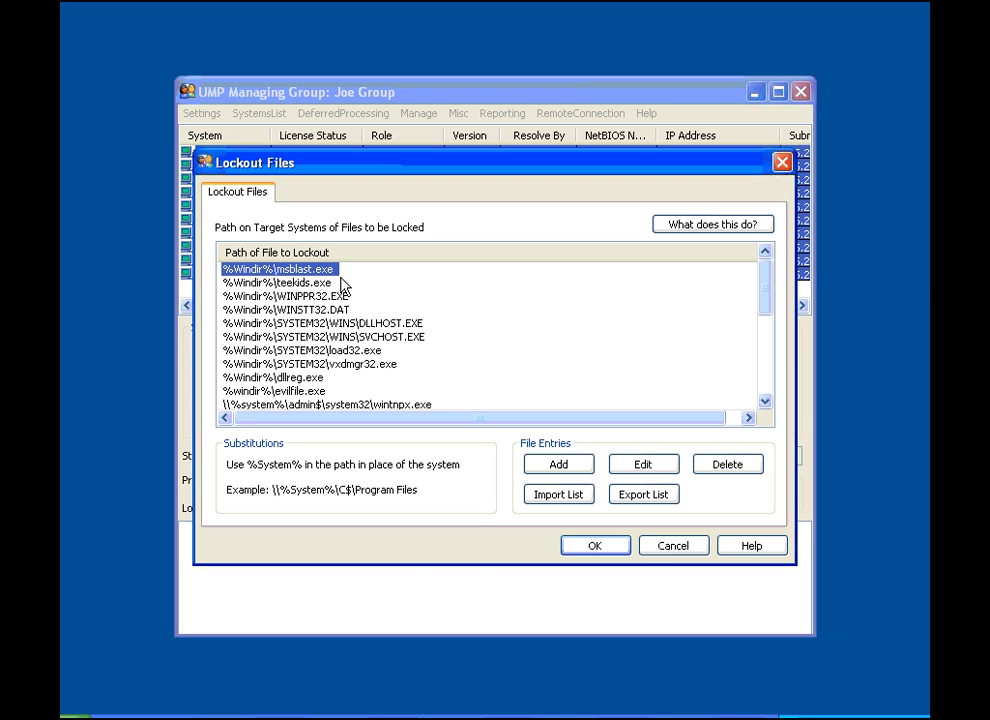
{"action": "left_click", "coordinate": [595, 547]}
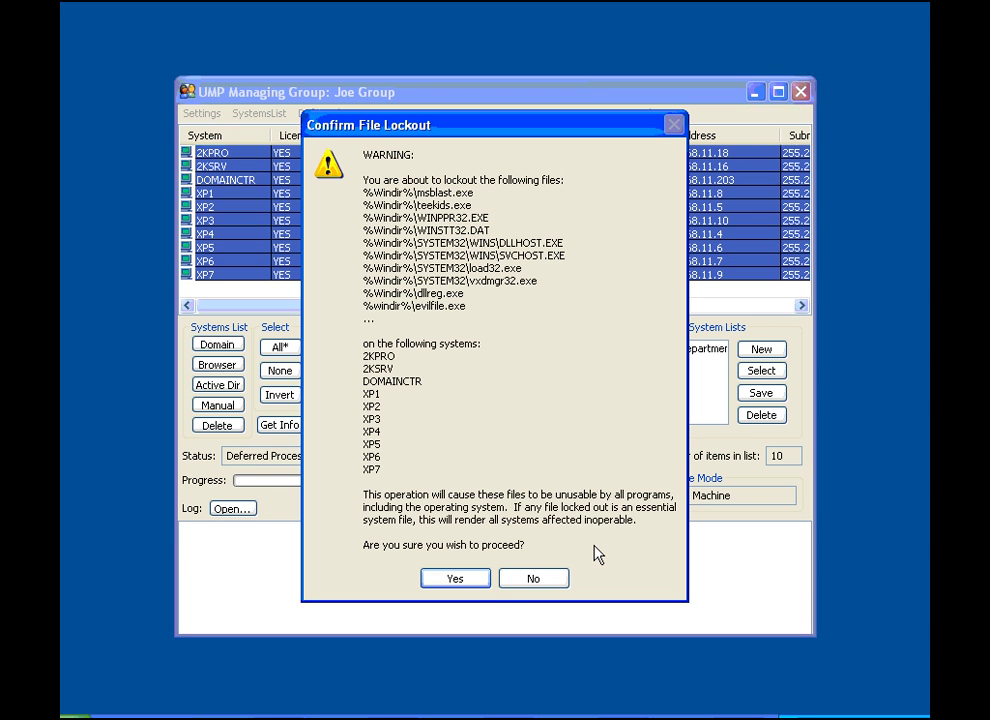
{"action": "left_click", "coordinate": [481, 578]}
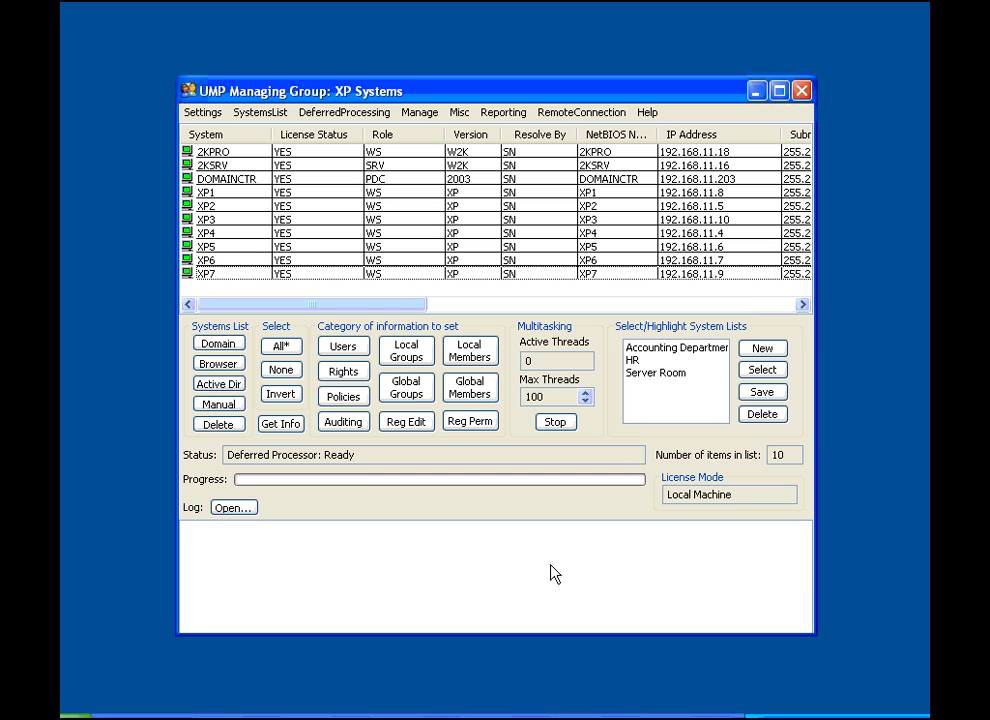
- Open the push and run application settings for all systems and view the files to copy and the blank new file entry form
{"action": "left_click", "coordinate": [281, 346]}
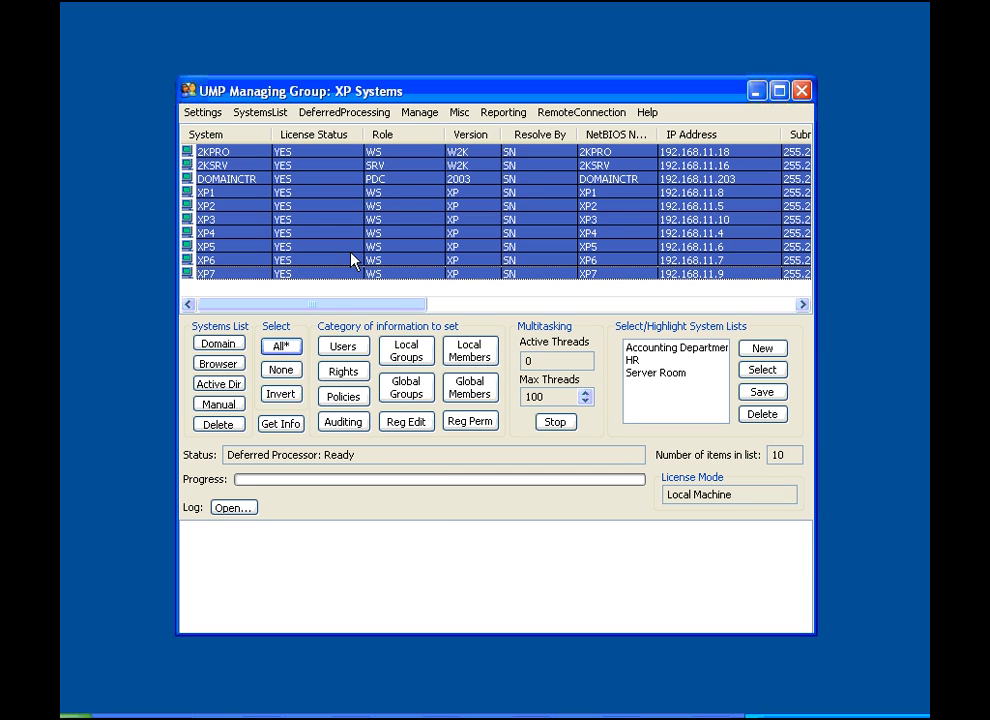
{"action": "left_click", "coordinate": [419, 112]}
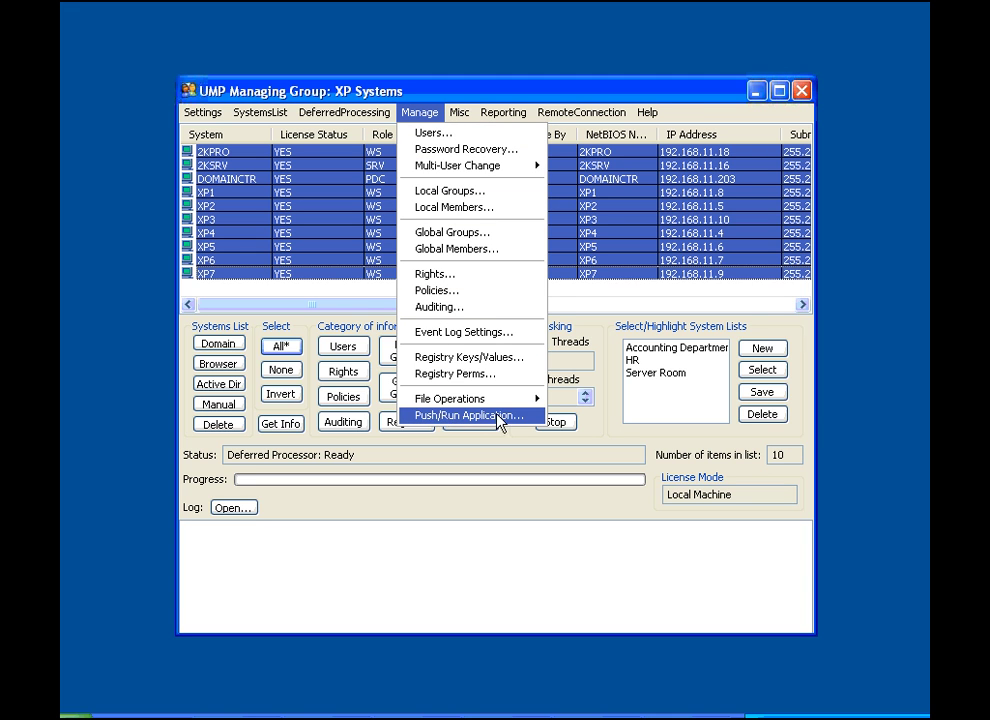
{"action": "left_click", "coordinate": [527, 416]}
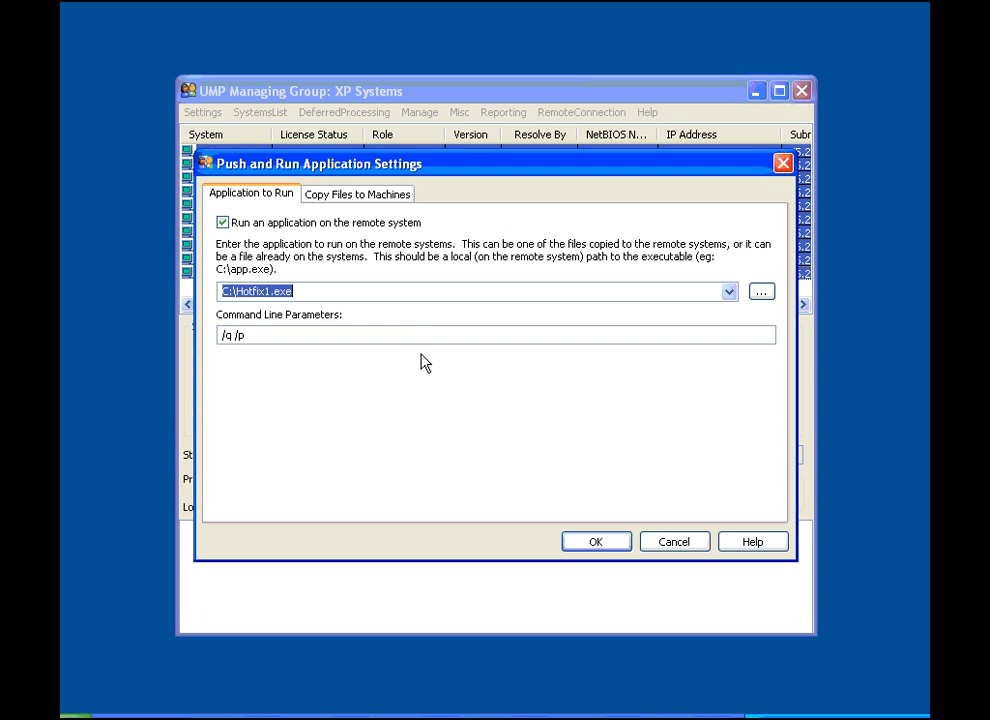
{"action": "left_click", "coordinate": [360, 196]}
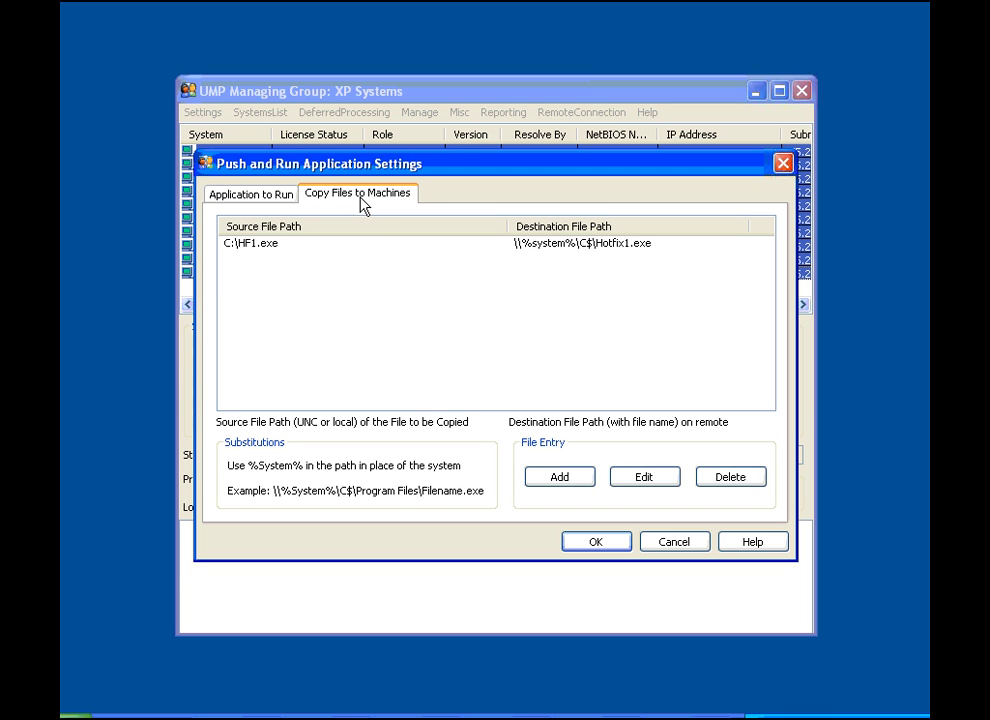
{"action": "left_click", "coordinate": [538, 482]}
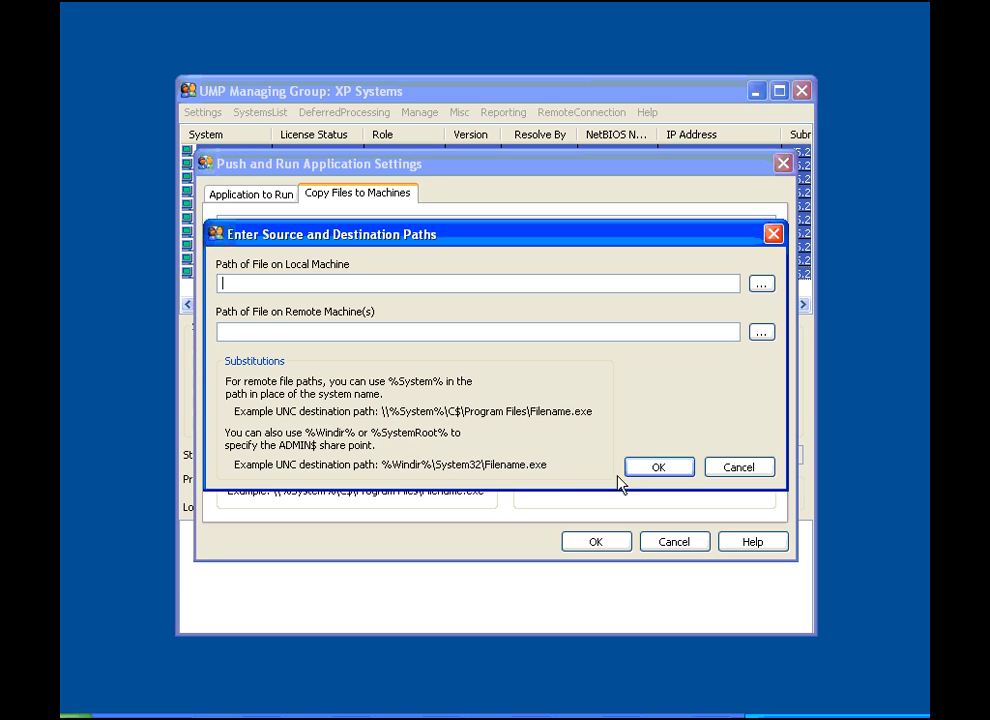
{"action": "left_click", "coordinate": [722, 470]}
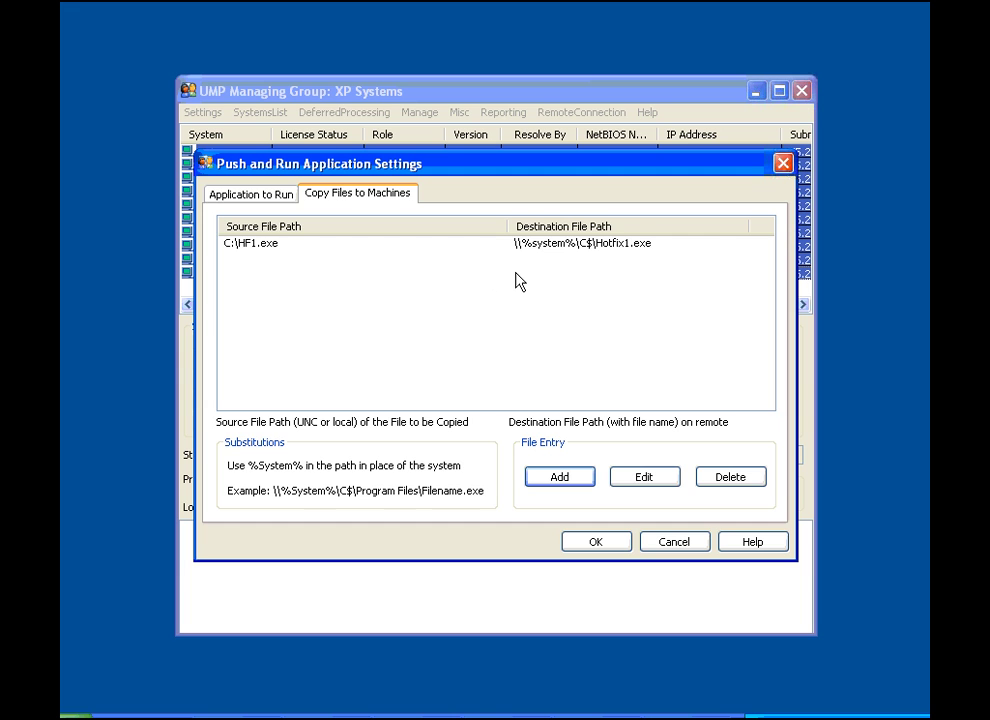
- Review the settings for running C:\Hotfix1.exe on the remote systems, including its command line parameters /q /p
{"action": "left_click", "coordinate": [266, 199]}
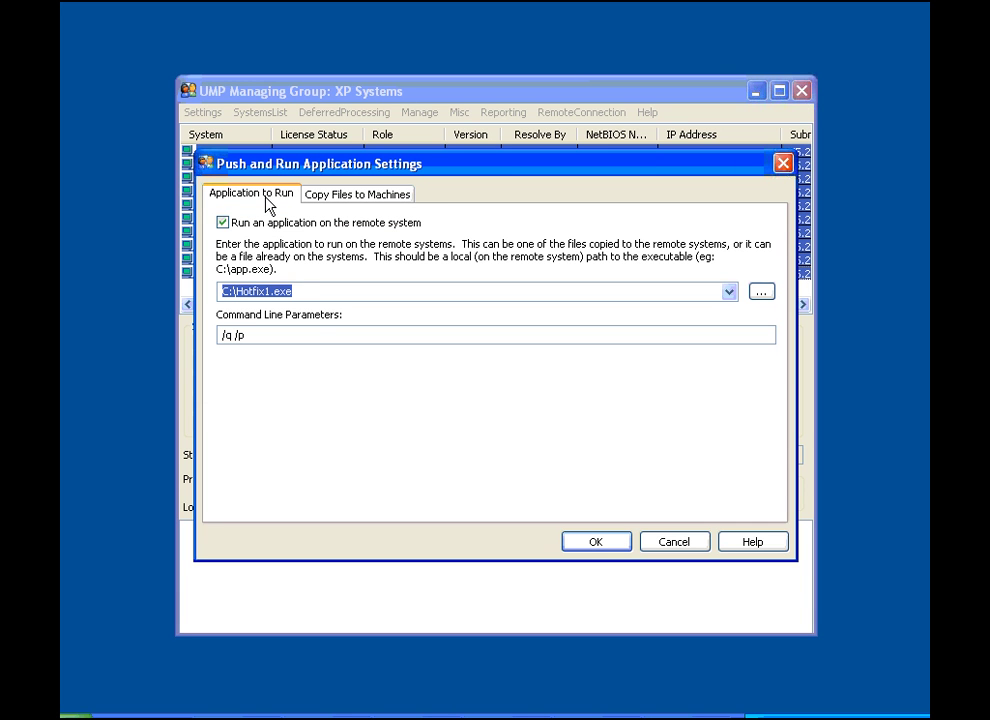
{"action": "left_click", "coordinate": [226, 228]}
{"action": "left_click", "coordinate": [226, 229]}
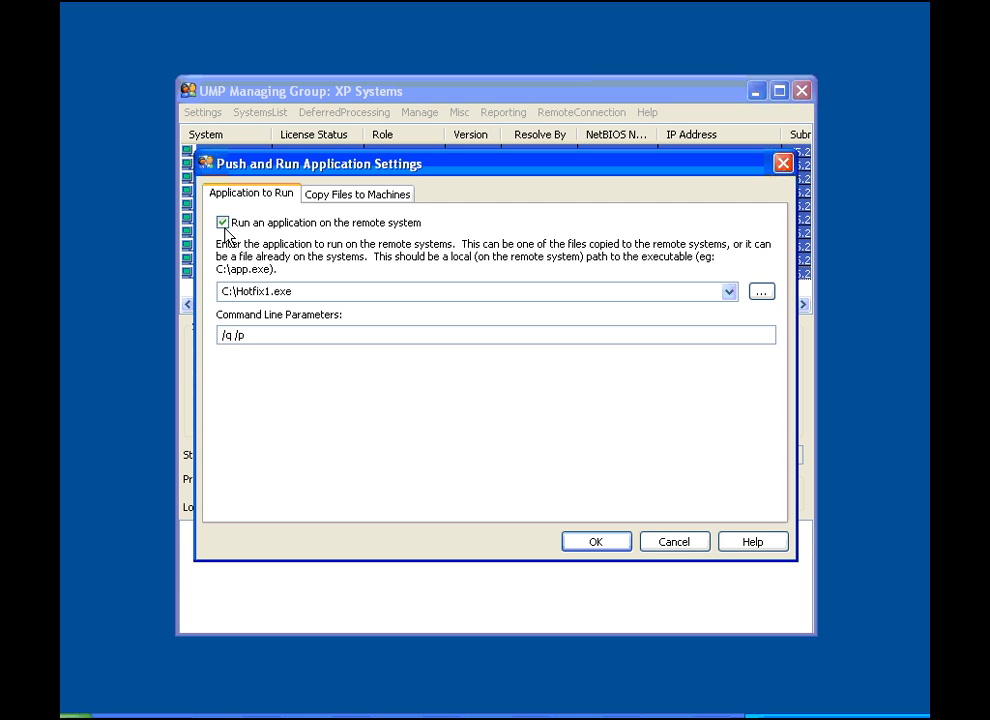
{"action": "left_click_drag", "start_coordinate": [221, 335], "coordinate": [252, 336]}
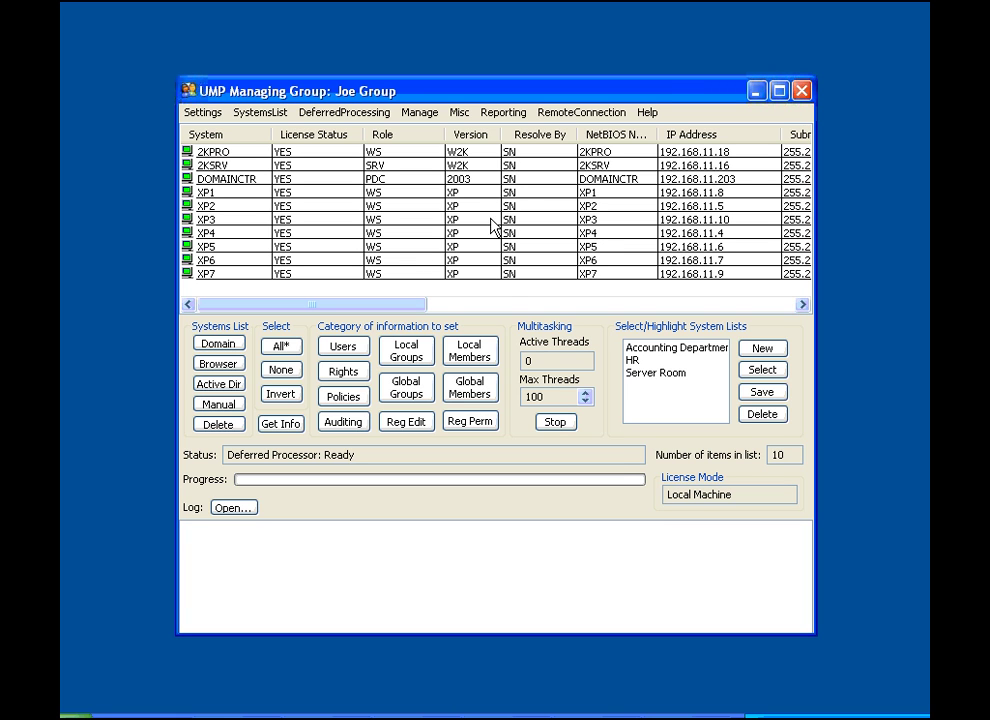
- Review the miscellaneous system operations, including the options to physically identify machines by playing music or ejecting removable media
{"action": "left_click", "coordinate": [459, 112]}
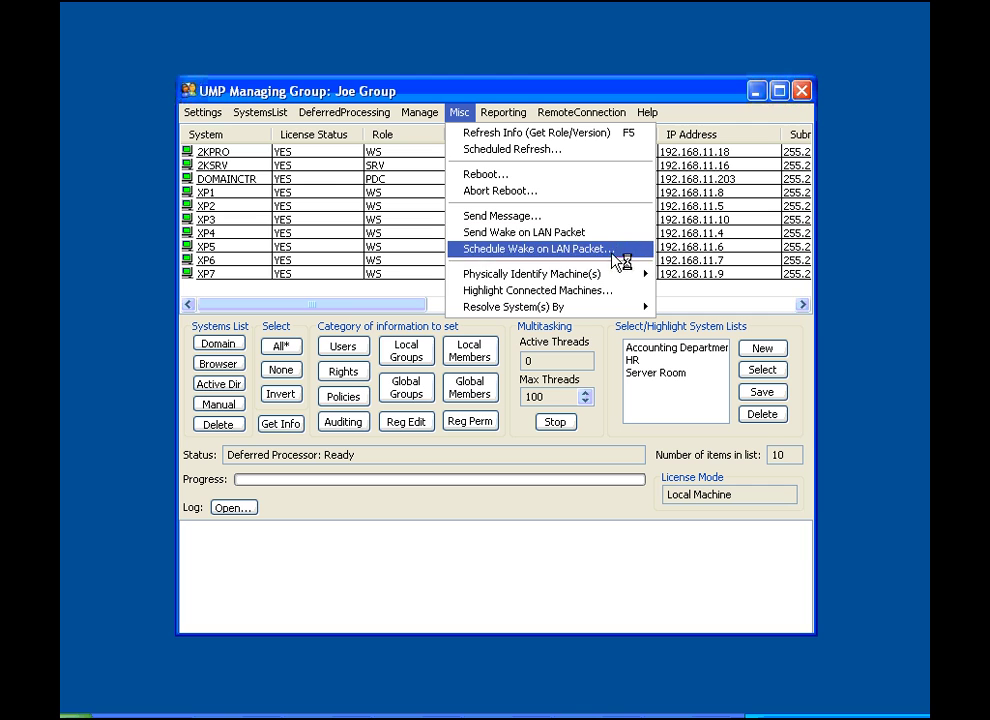
{"action": "mouse_move", "coordinate": [616, 274]}
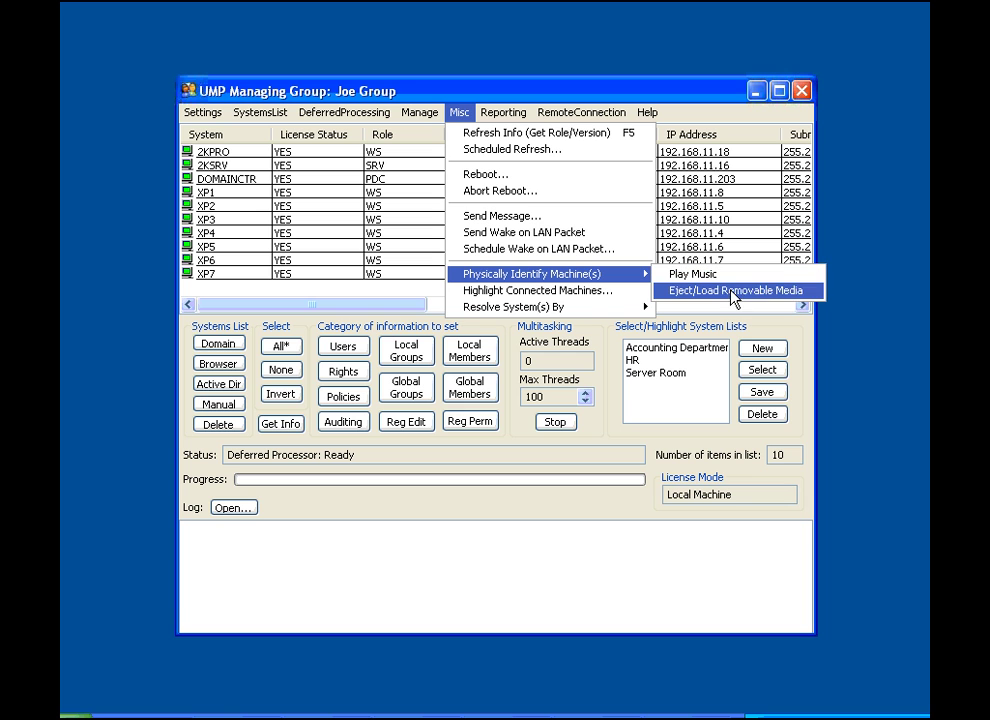
{"action": "left_click", "coordinate": [813, 292]}
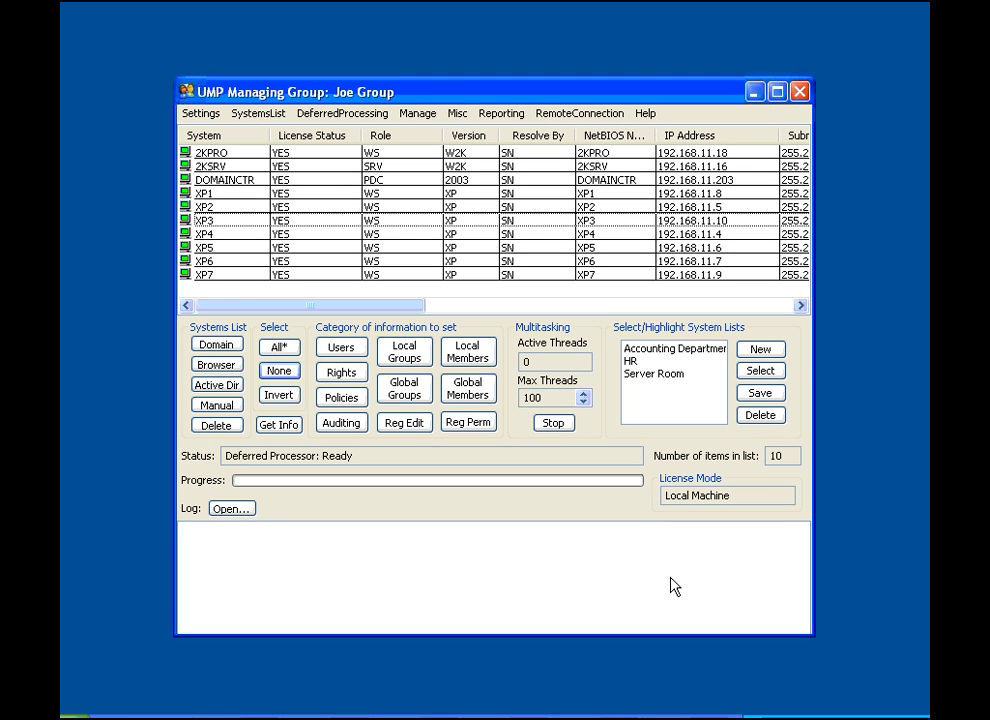
- Select system XP3, review the VNC session password and advanced auto-configuration options, and accept the settings with a random password
{"action": "left_click", "coordinate": [248, 222]}
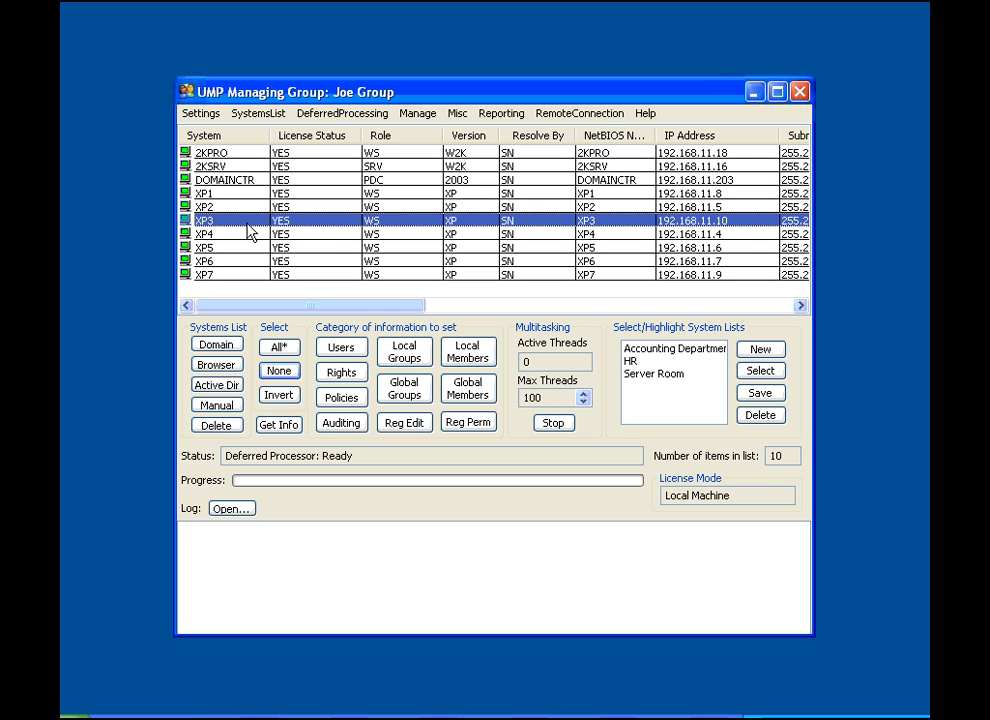
{"action": "left_click", "coordinate": [566, 116]}
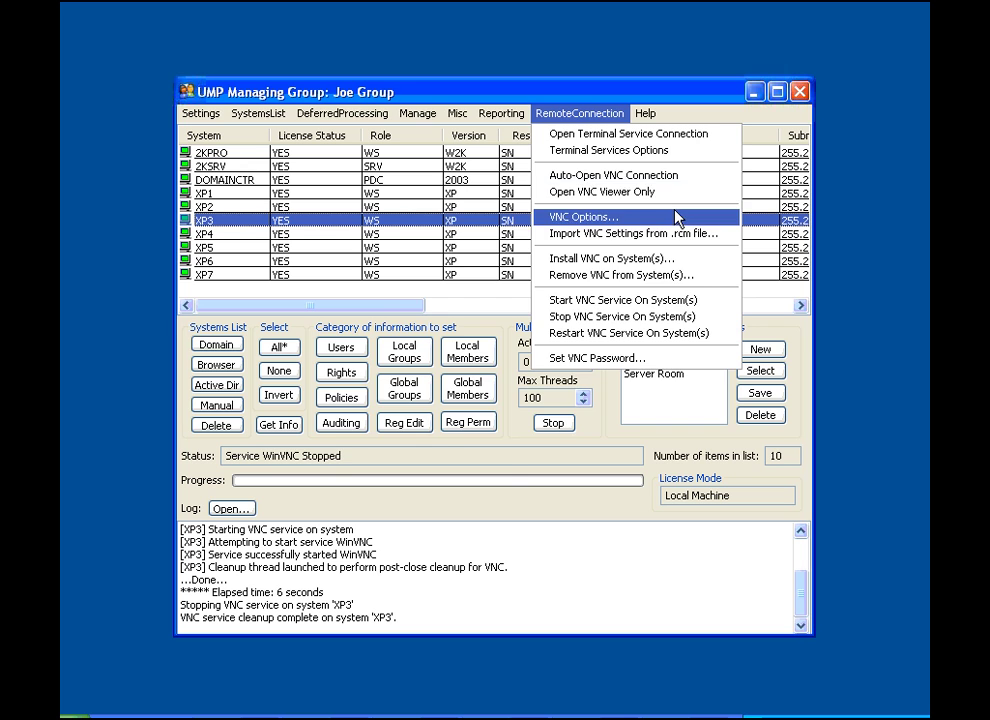
{"action": "left_click", "coordinate": [678, 216]}
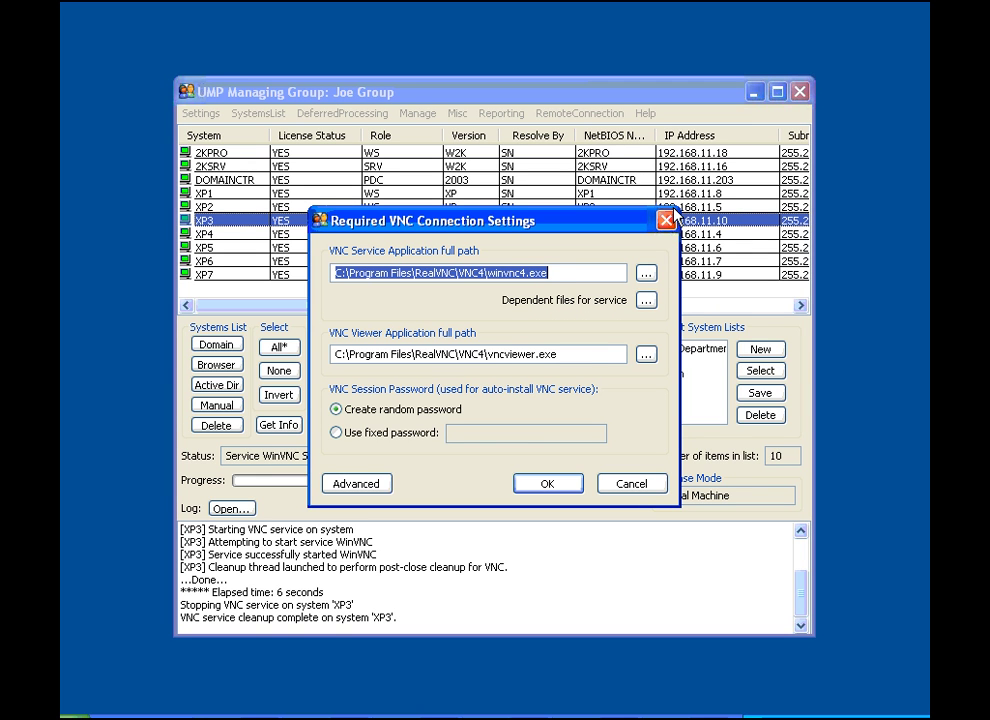
{"action": "left_click", "coordinate": [337, 436]}
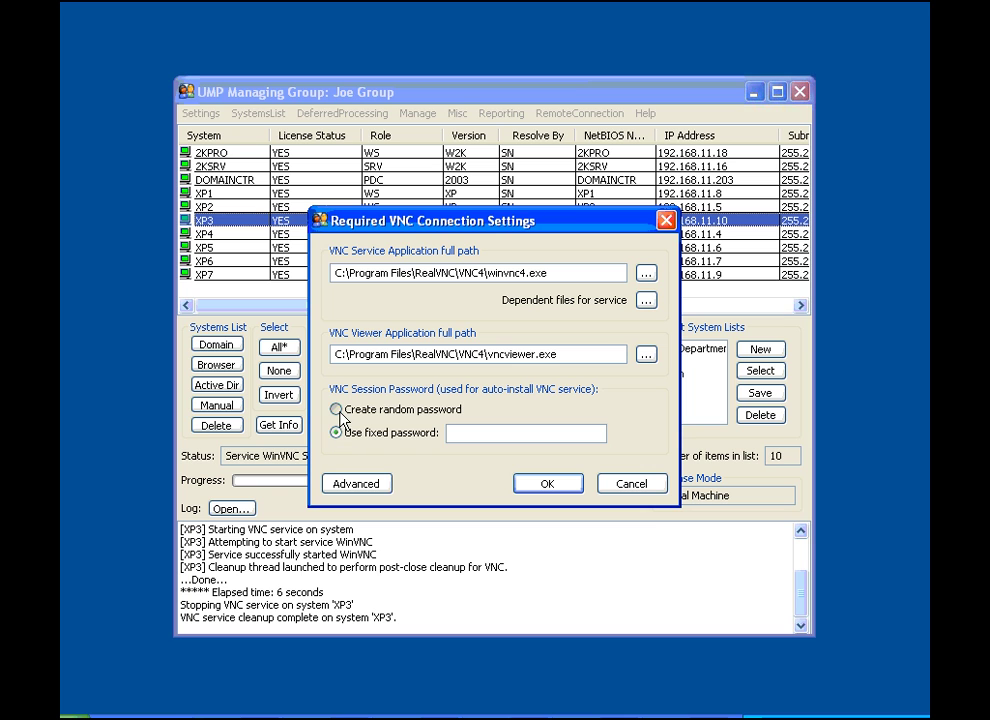
{"action": "left_click", "coordinate": [338, 411]}
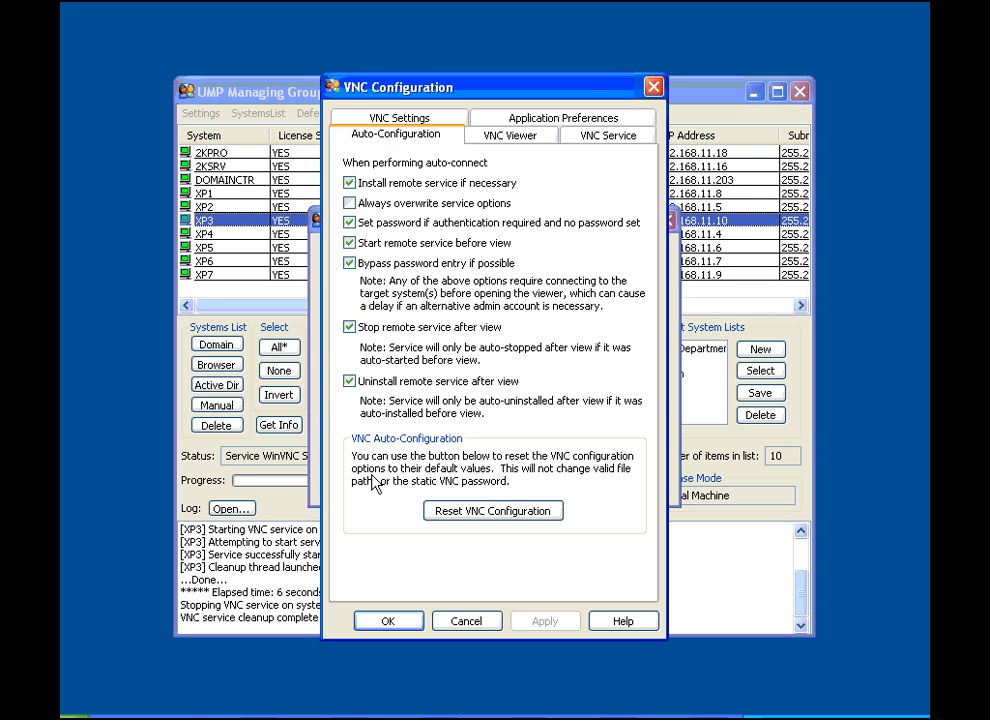
{"action": "left_click", "coordinate": [374, 483]}
{"action": "left_click", "coordinate": [387, 620]}
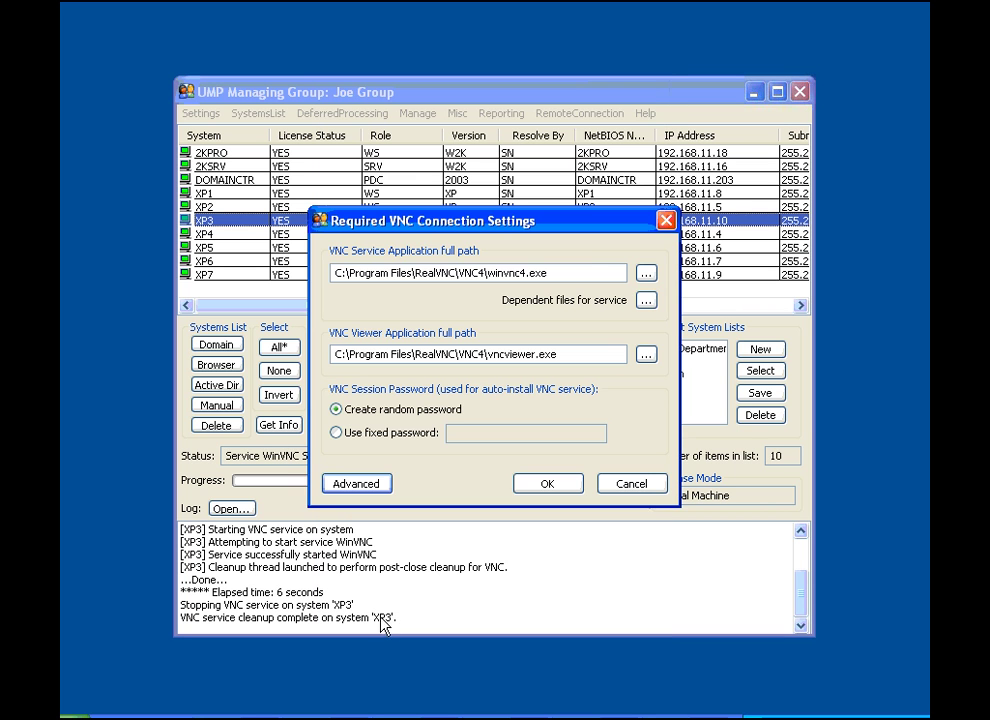
{"action": "left_click", "coordinate": [547, 486]}
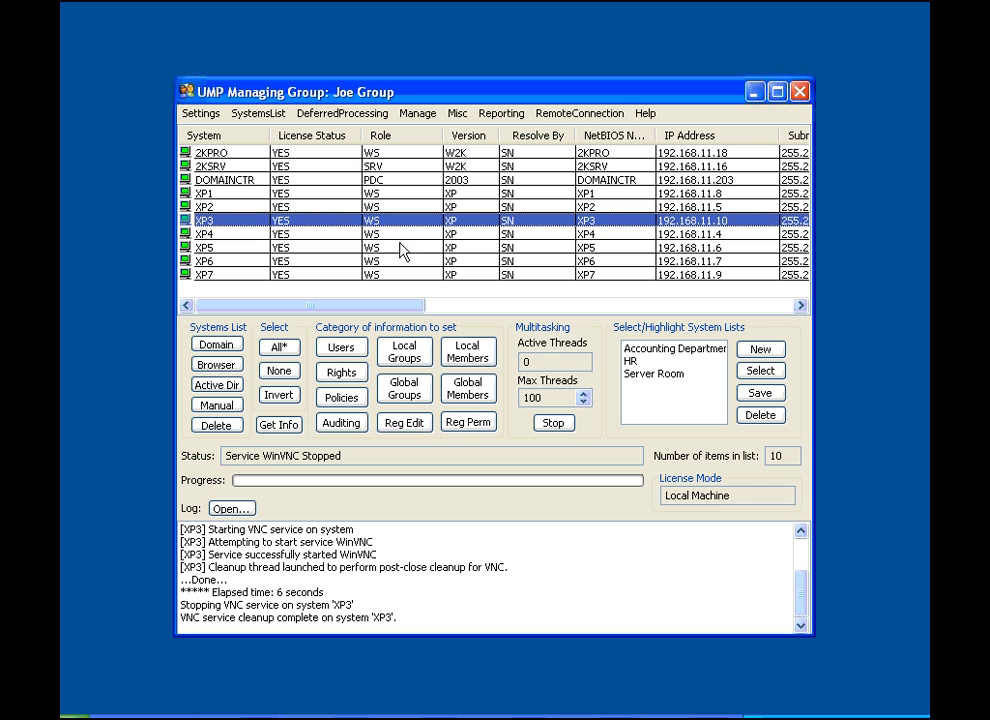
- Auto-open a VNC connection to system XP3
{"action": "left_click", "coordinate": [593, 116]}
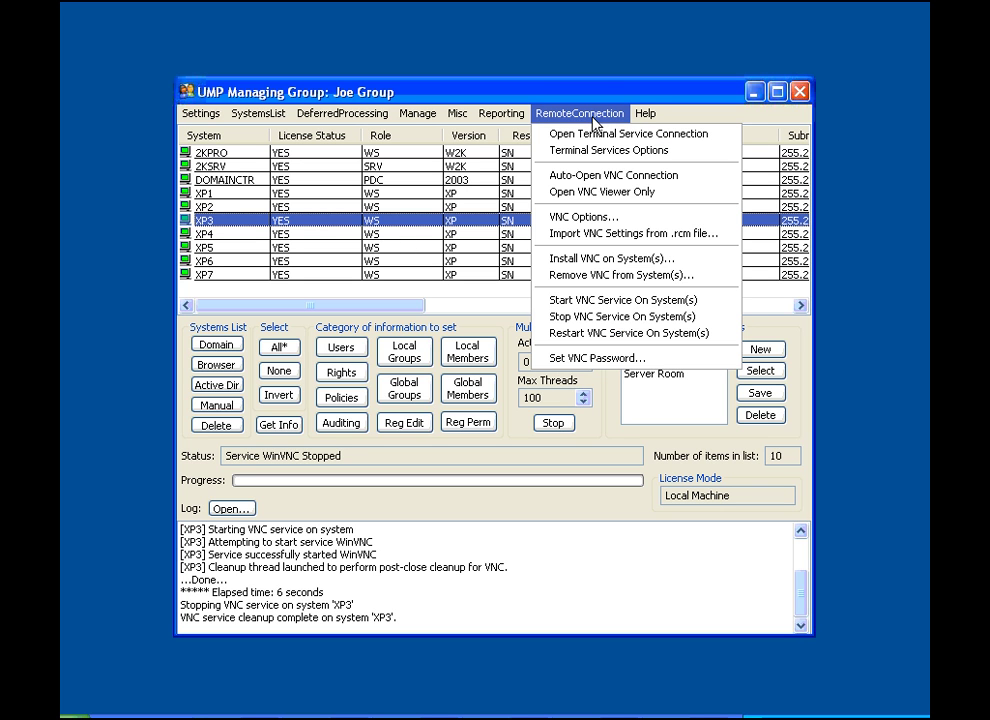
{"action": "left_click", "coordinate": [603, 175]}
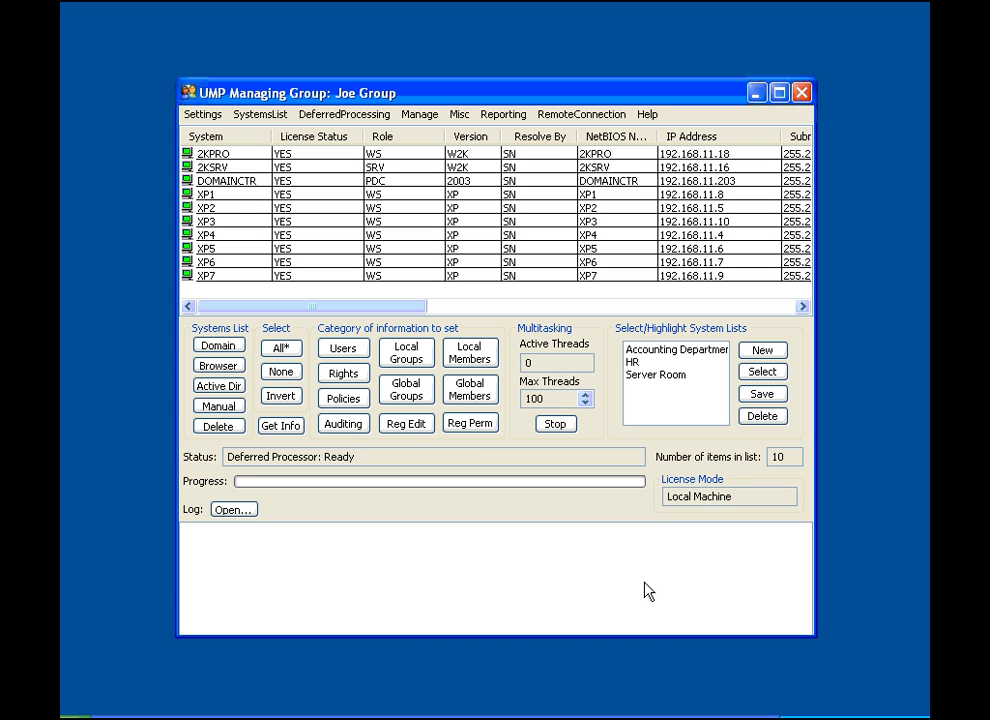
- Open the reporting data store configuration, test the connection to the SQL Server data source, and accept the settings
{"action": "left_click", "coordinate": [200, 115]}
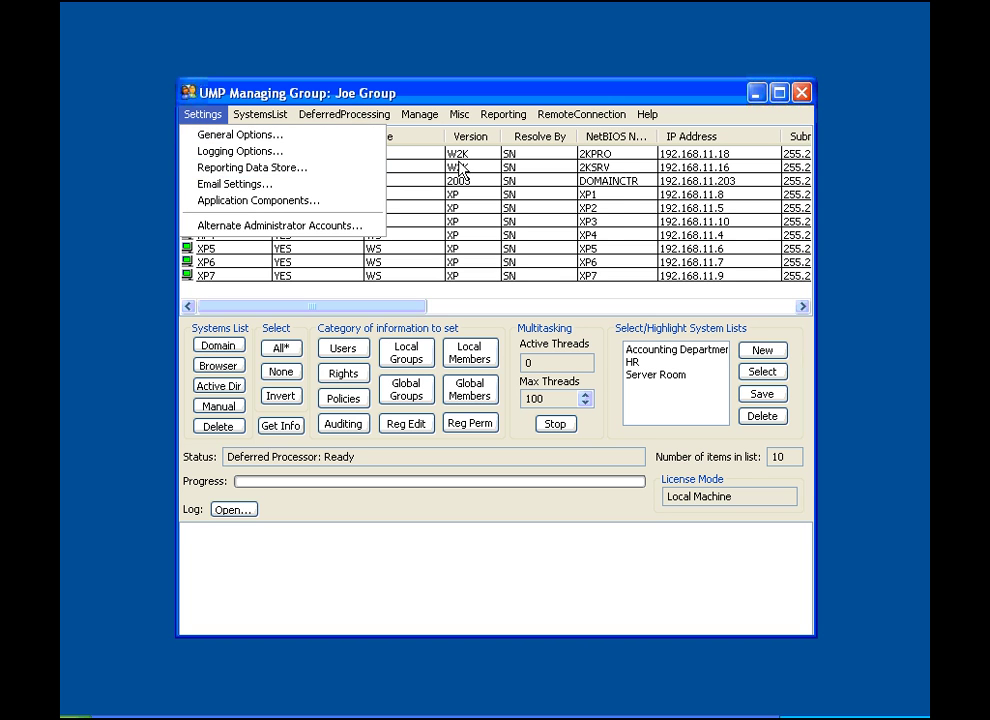
{"action": "mouse_move", "coordinate": [503, 114]}
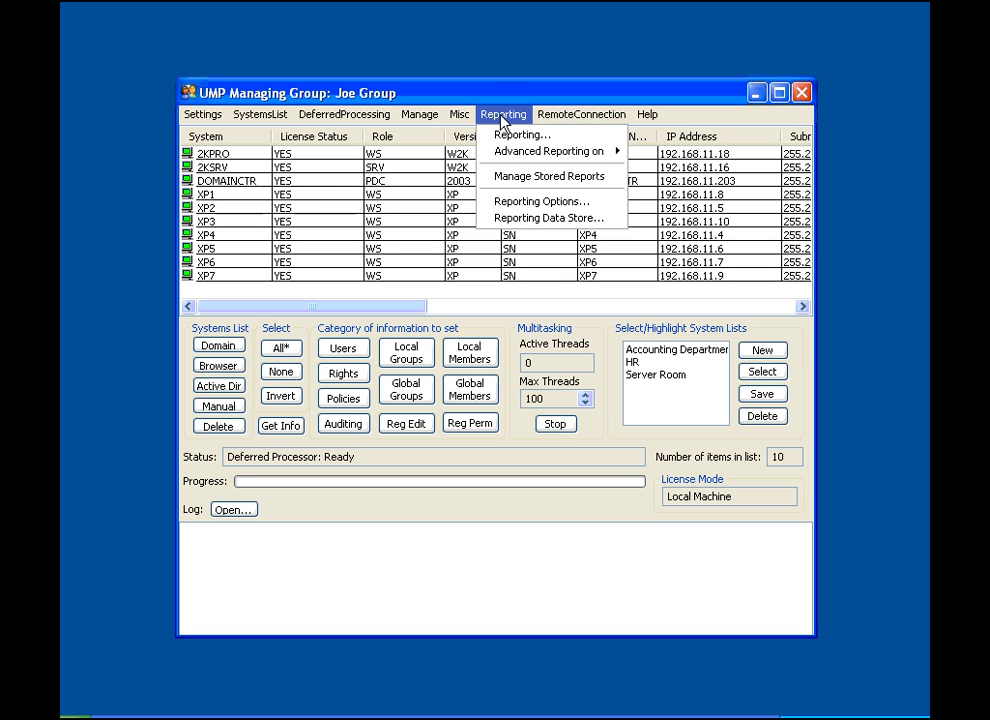
{"action": "left_click", "coordinate": [505, 218]}
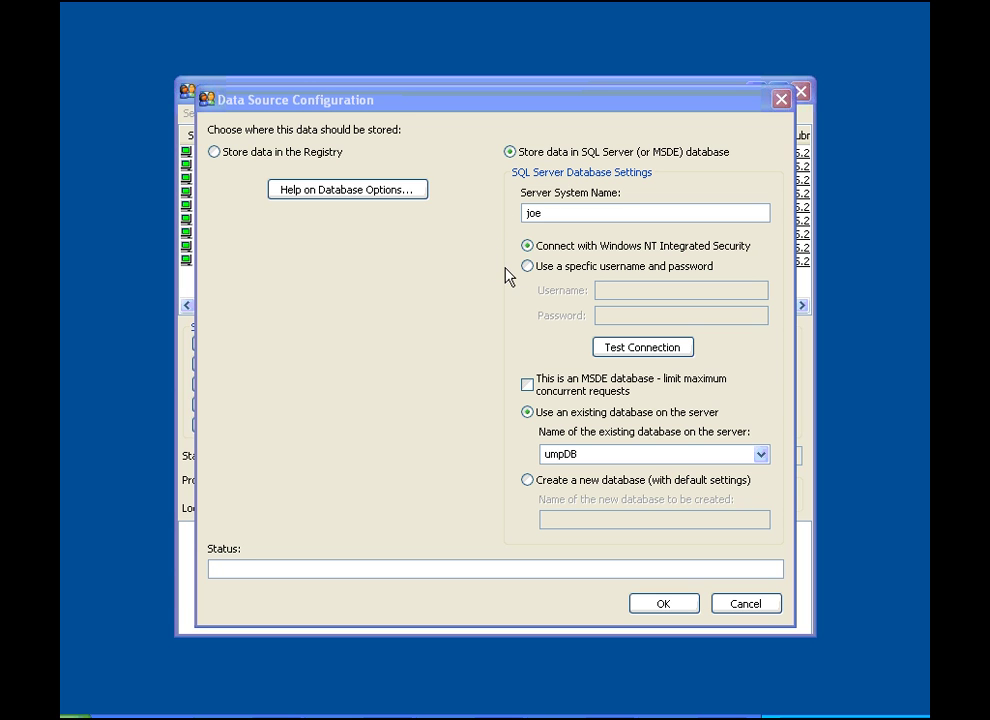
{"action": "left_click", "coordinate": [619, 350]}
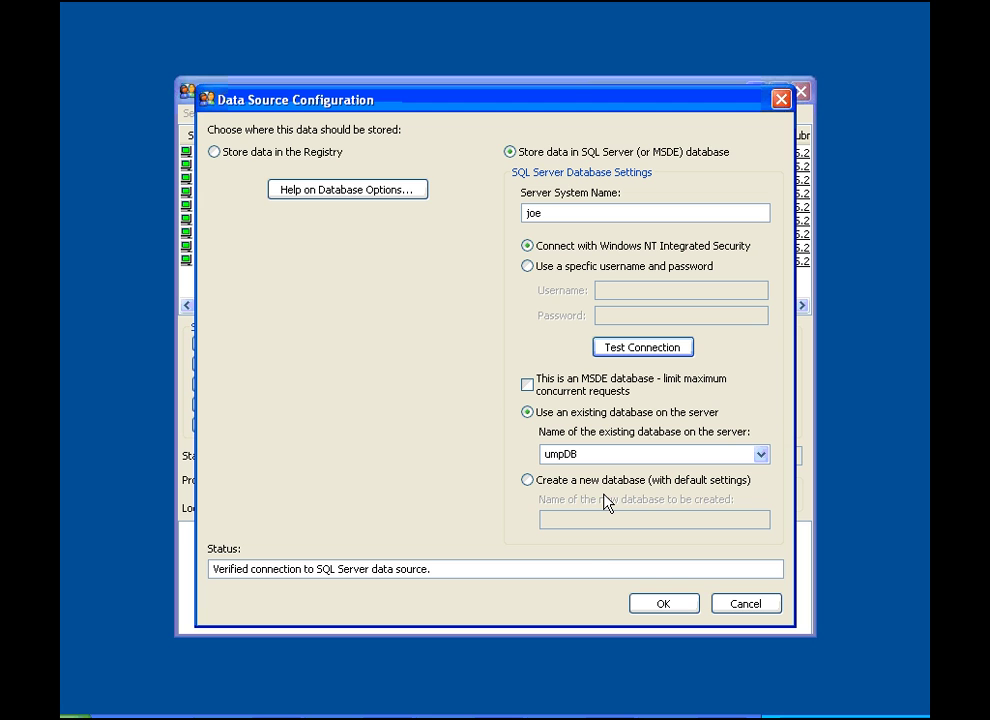
{"action": "key", "text": "Return"}
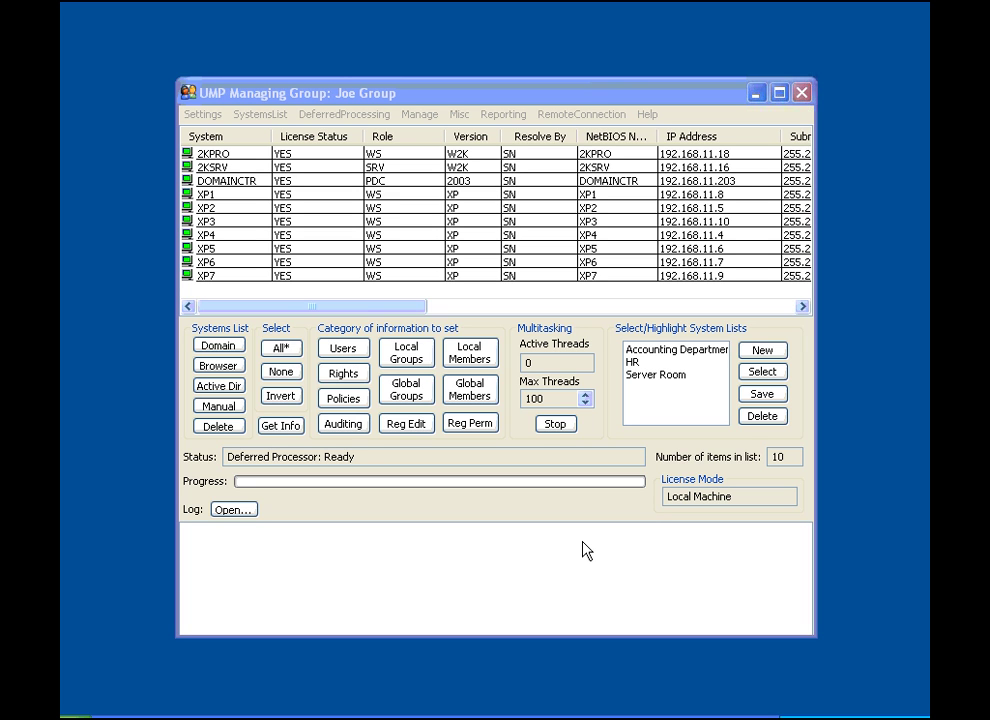
- Select all systems, open the available report types, and review the event log and account reports before closing them
{"action": "left_click", "coordinate": [281, 348]}
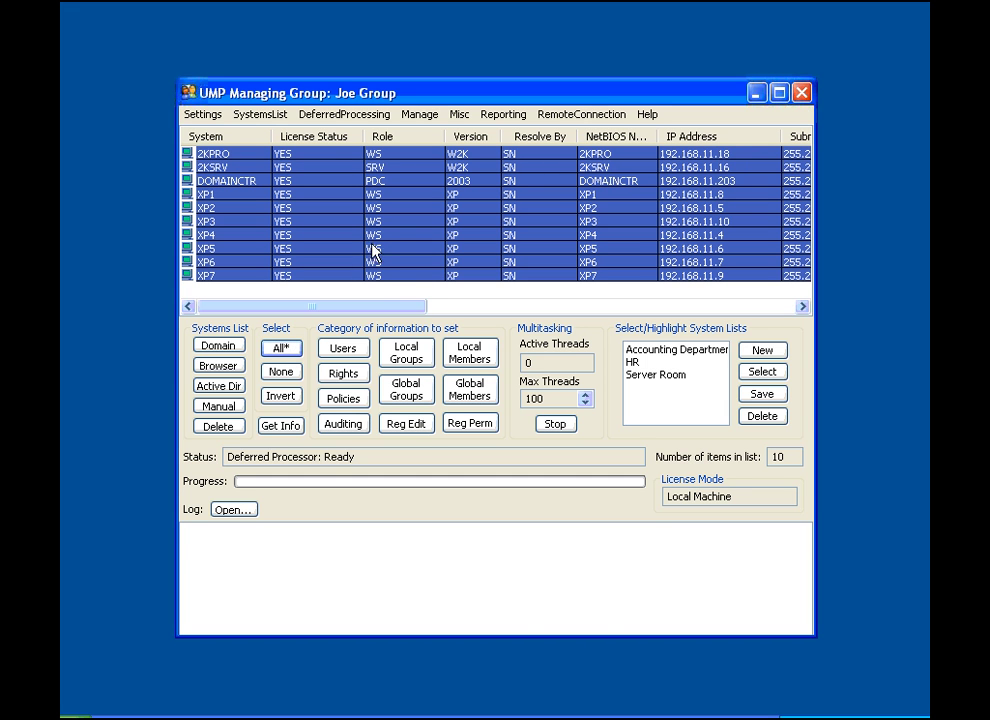
{"action": "left_click", "coordinate": [390, 226]}
{"action": "right_click", "coordinate": [390, 226]}
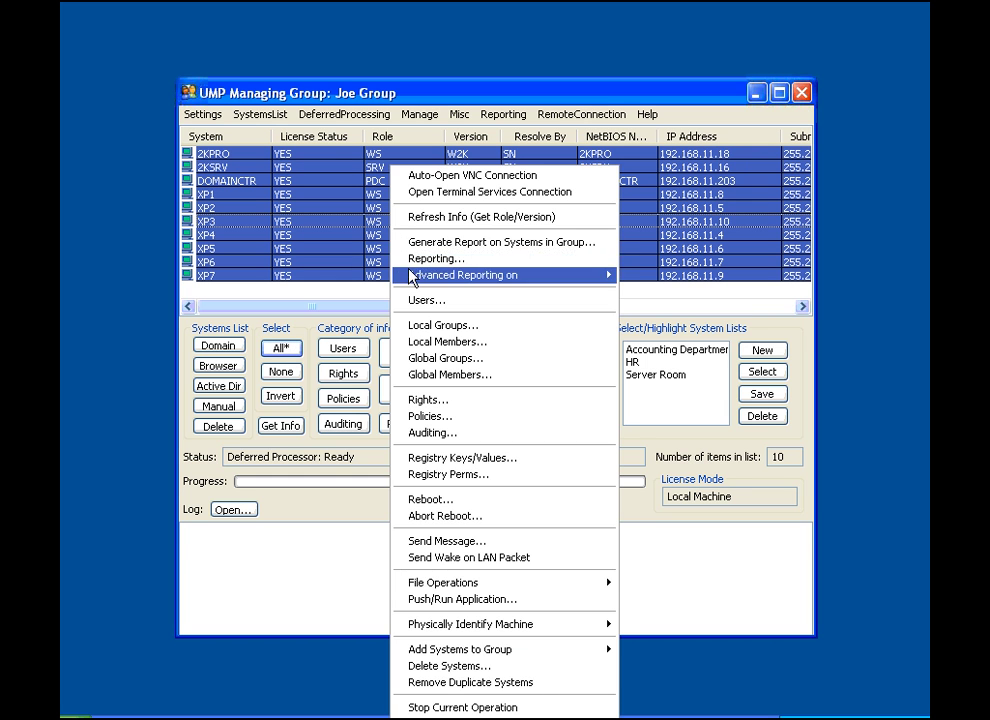
{"action": "left_click", "coordinate": [502, 116]}
{"action": "left_click", "coordinate": [502, 116]}
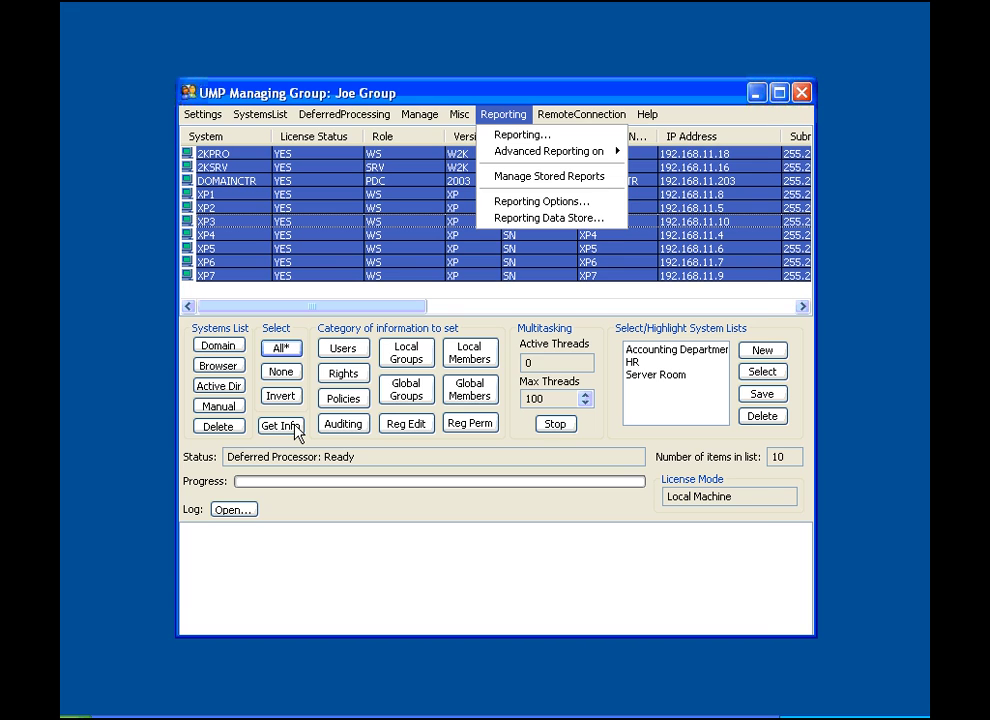
{"action": "key", "text": "Return"}
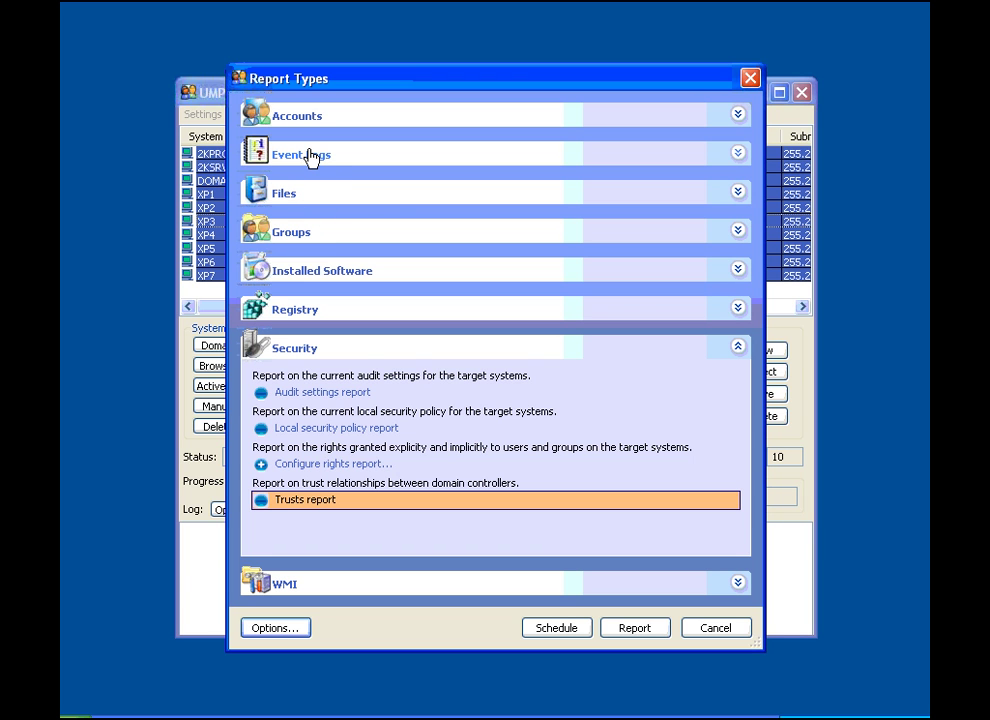
{"action": "left_click", "coordinate": [738, 196]}
{"action": "left_click", "coordinate": [740, 156]}
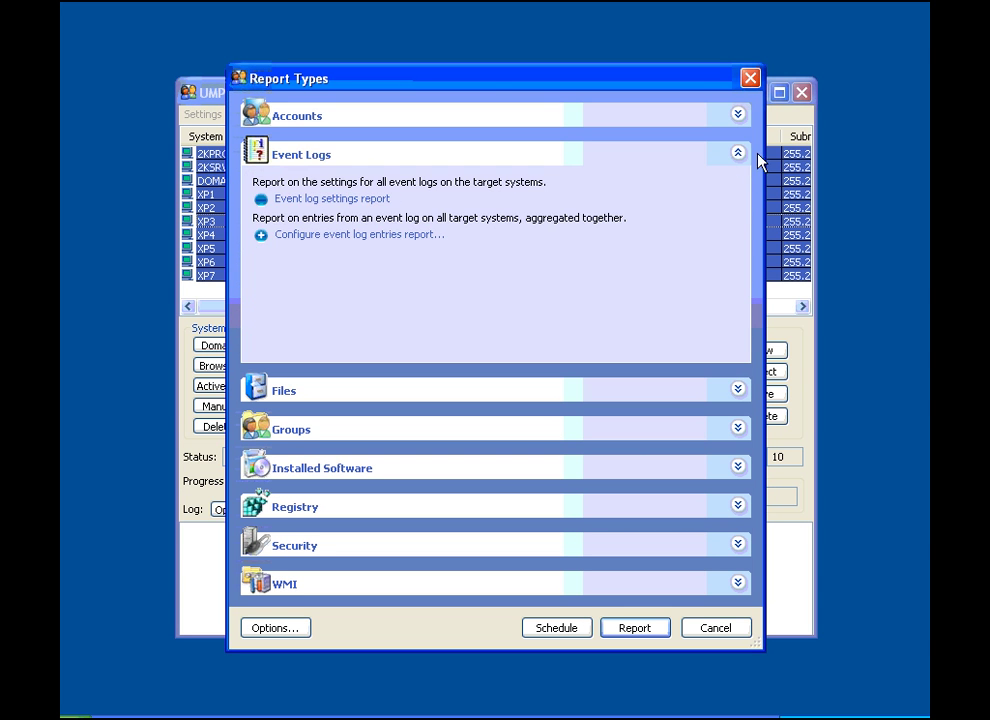
{"action": "left_click", "coordinate": [738, 115]}
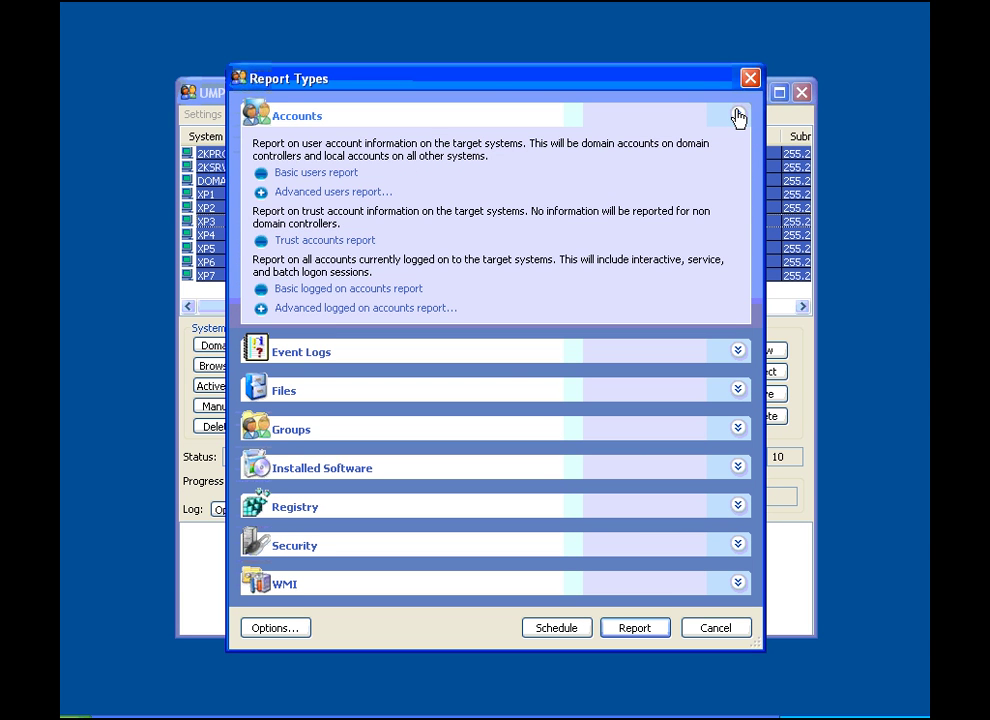
{"action": "key", "text": "Escape"}
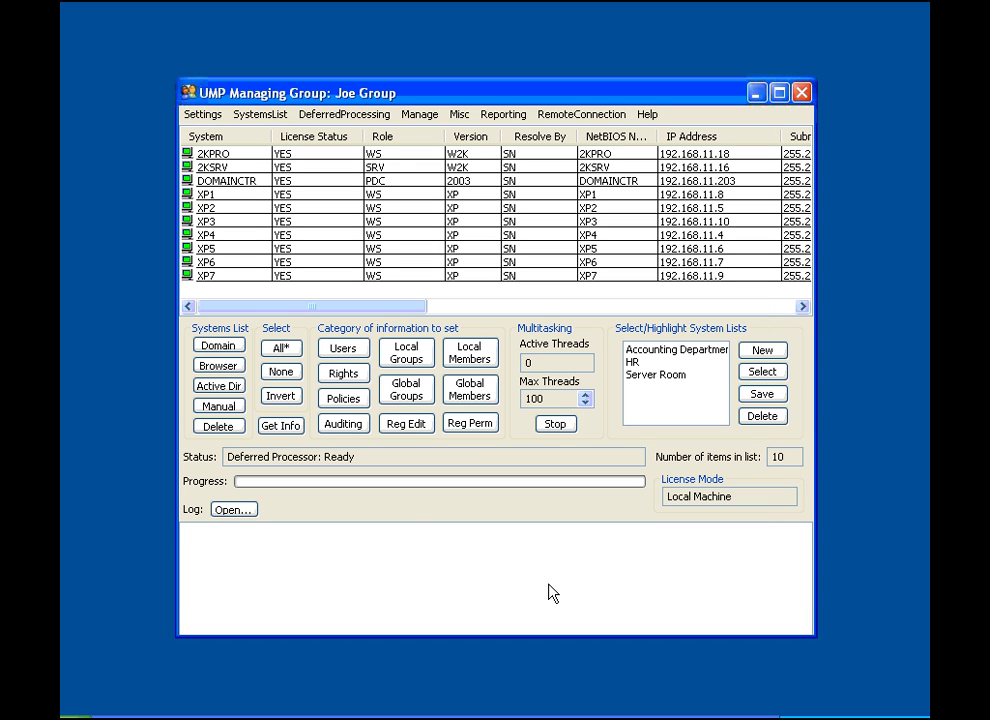
- Generate an advanced users report for all systems with one descriptive column for each flag
{"action": "left_click", "coordinate": [281, 348]}
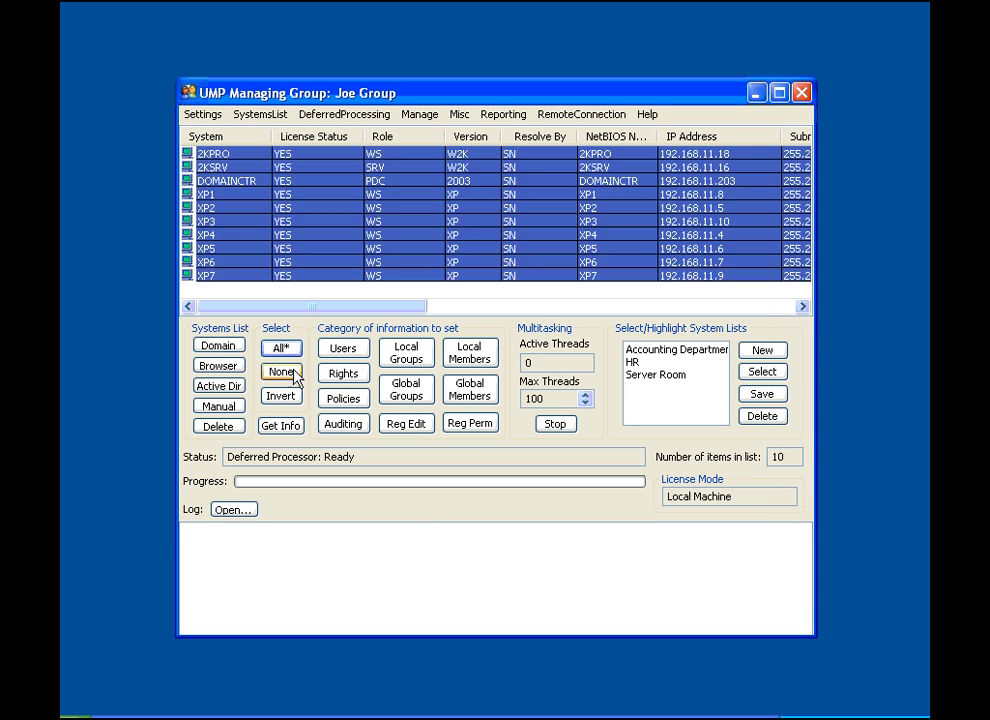
{"action": "left_click", "coordinate": [283, 427]}
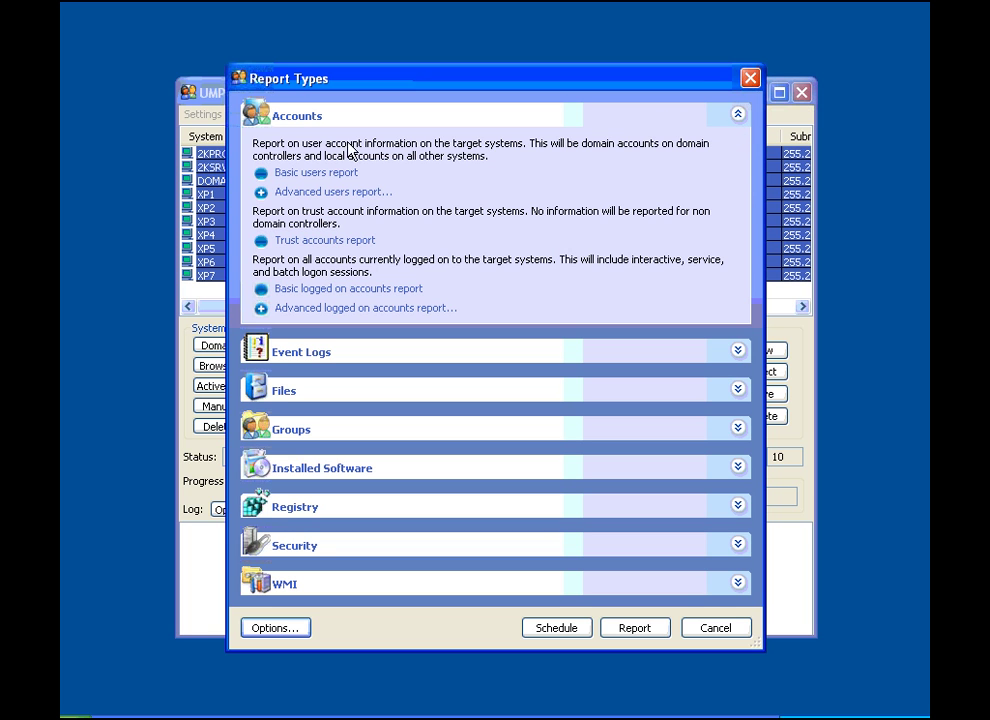
{"action": "left_click", "coordinate": [287, 197]}
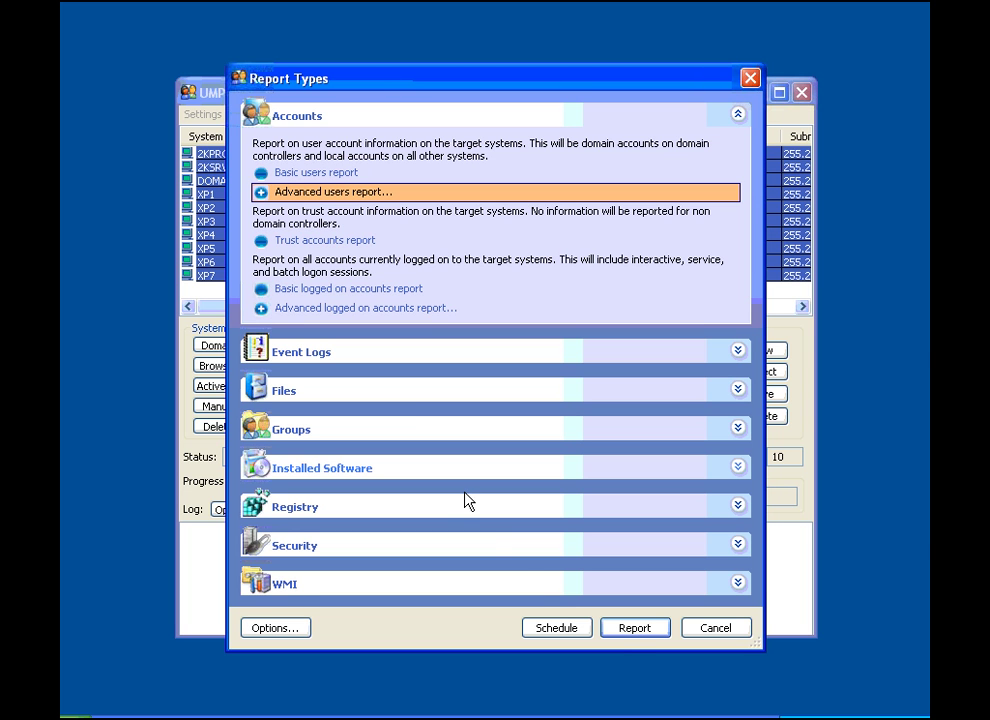
{"action": "left_click", "coordinate": [617, 628]}
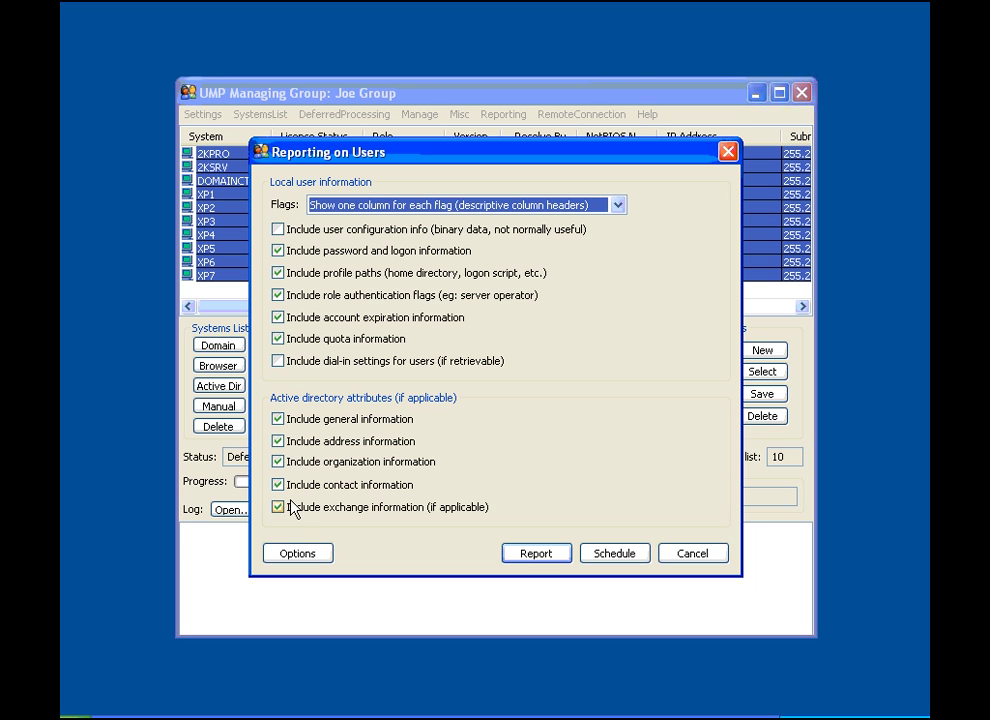
{"action": "left_click", "coordinate": [536, 555]}
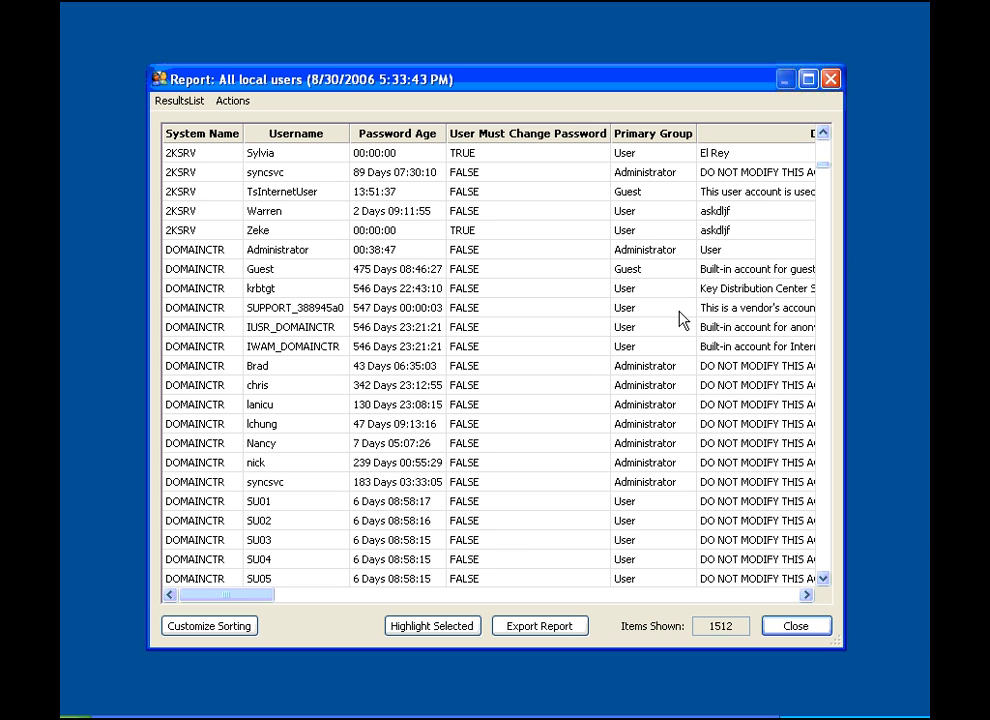
- Examine the further columns of the local users report, such as the description, account disabled, locked out and password flags
{"action": "left_click", "coordinate": [807, 596]}
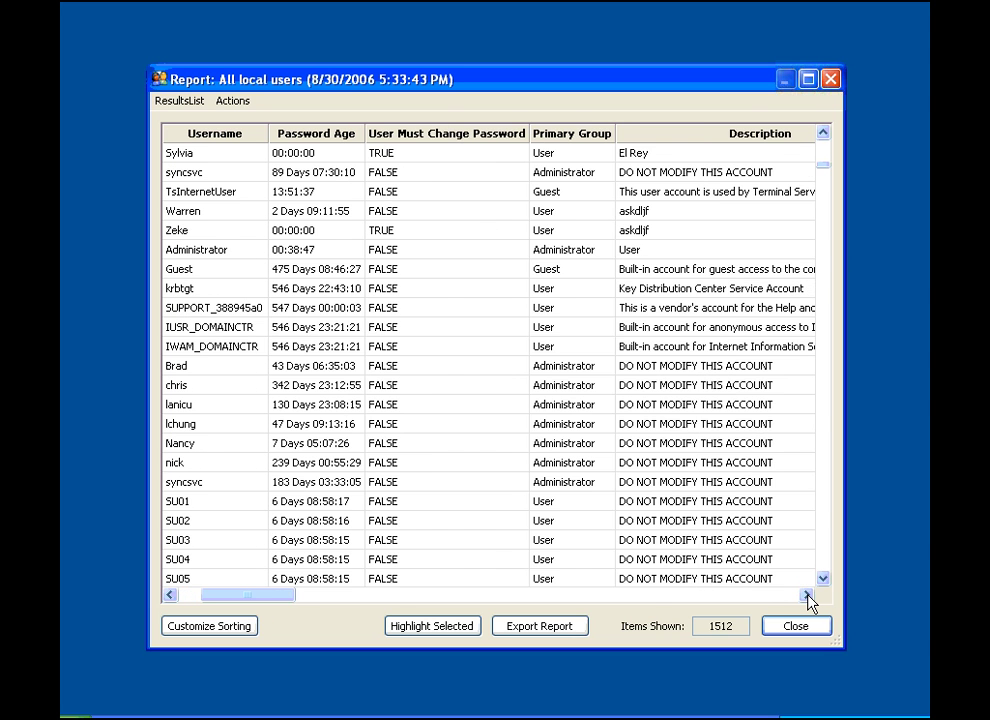
{"action": "left_click", "coordinate": [807, 596]}
{"action": "left_click", "coordinate": [807, 596]}
{"action": "left_click", "coordinate": [807, 596]}
{"action": "left_click", "coordinate": [807, 596]}
{"action": "left_click", "coordinate": [807, 596]}
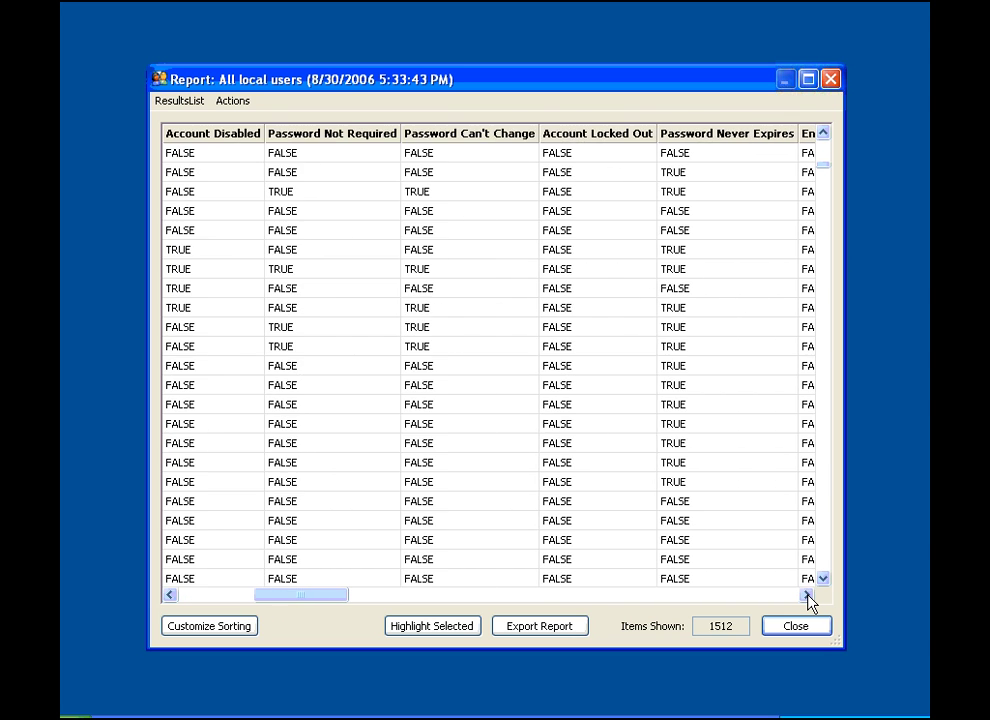
{"action": "left_click", "coordinate": [807, 596]}
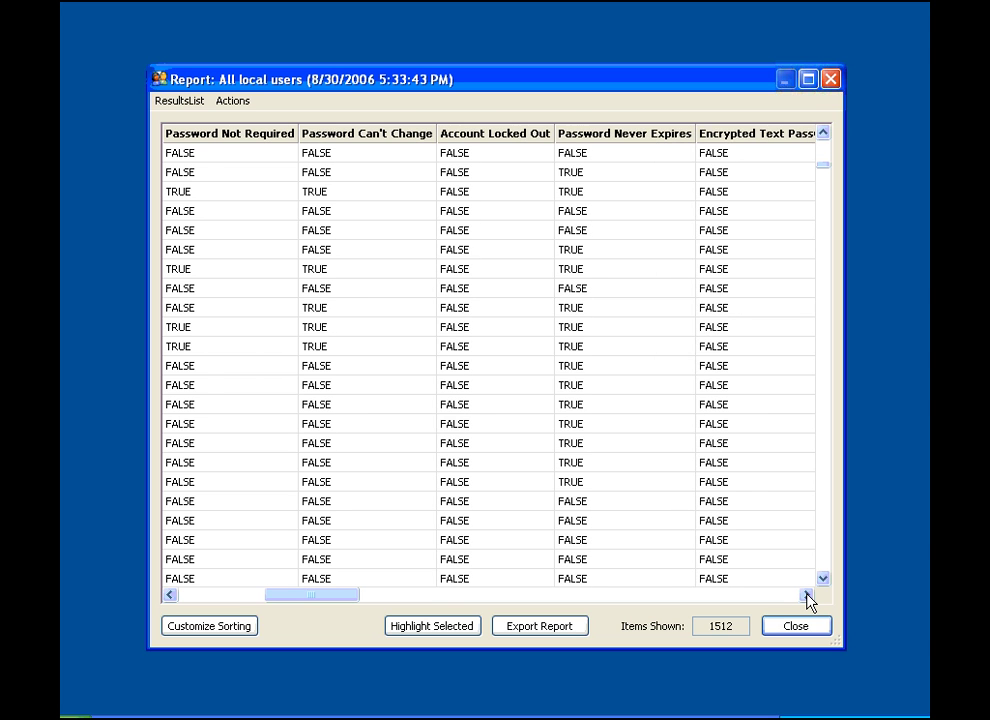
- Examine the local users report's remaining account flag, home directory, profile path, script path, special privilege and full name columns
{"action": "left_click", "coordinate": [807, 596]}
{"action": "left_click", "coordinate": [807, 596]}
{"action": "left_click", "coordinate": [807, 596]}
{"action": "left_click", "coordinate": [807, 596]}
{"action": "left_click", "coordinate": [807, 596]}
{"action": "left_click", "coordinate": [807, 596]}
{"action": "left_click", "coordinate": [807, 596]}
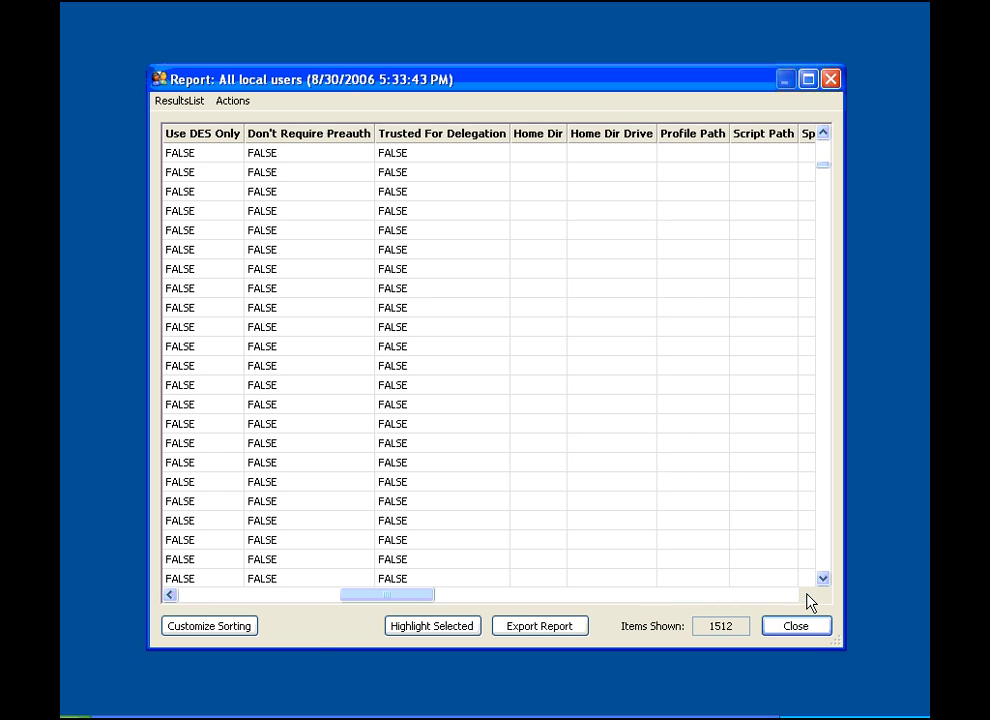
{"action": "left_click", "coordinate": [807, 596]}
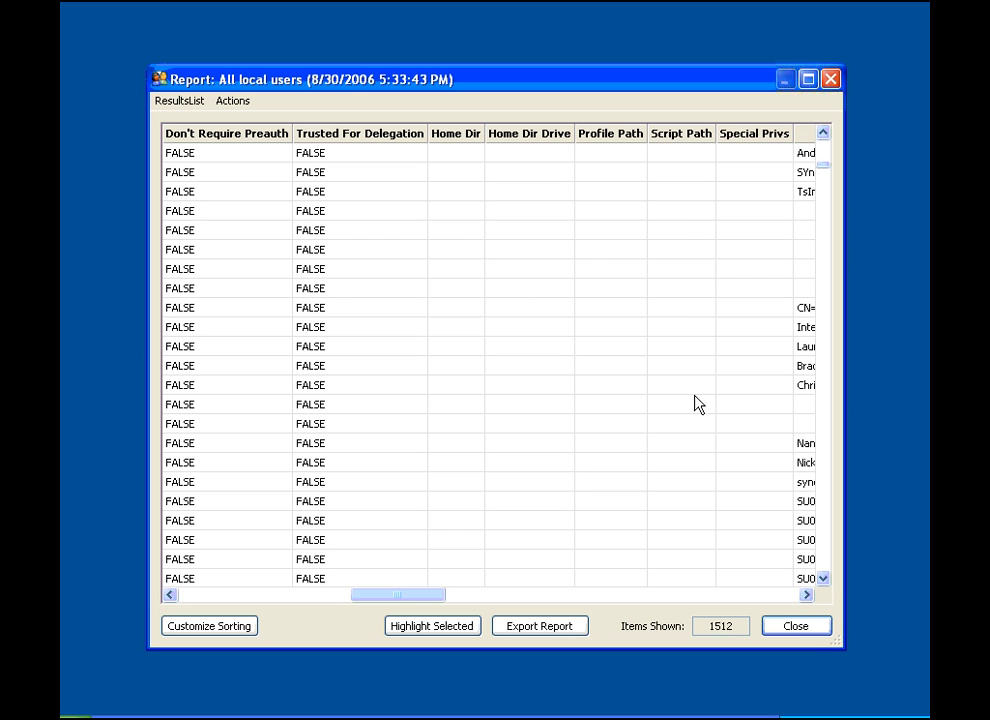
{"action": "left_click", "coordinate": [807, 596]}
{"action": "left_click", "coordinate": [807, 596]}
{"action": "left_click", "coordinate": [807, 596]}
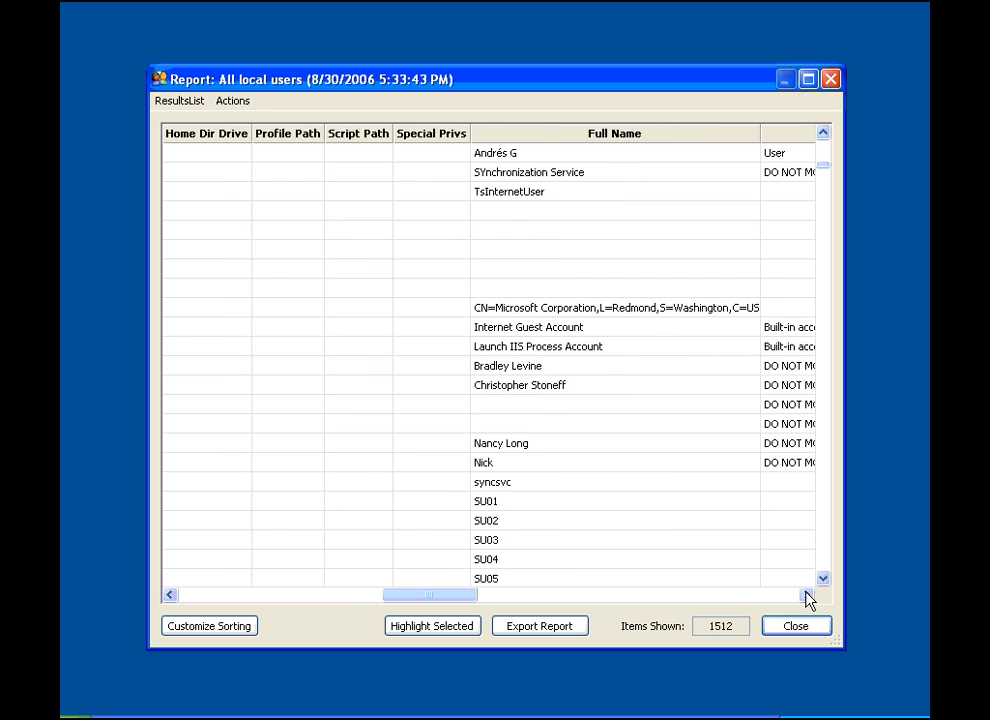
{"action": "left_click", "coordinate": [807, 596]}
{"action": "left_click", "coordinate": [807, 596]}
{"action": "left_click", "coordinate": [807, 596]}
{"action": "left_click", "coordinate": [807, 596]}
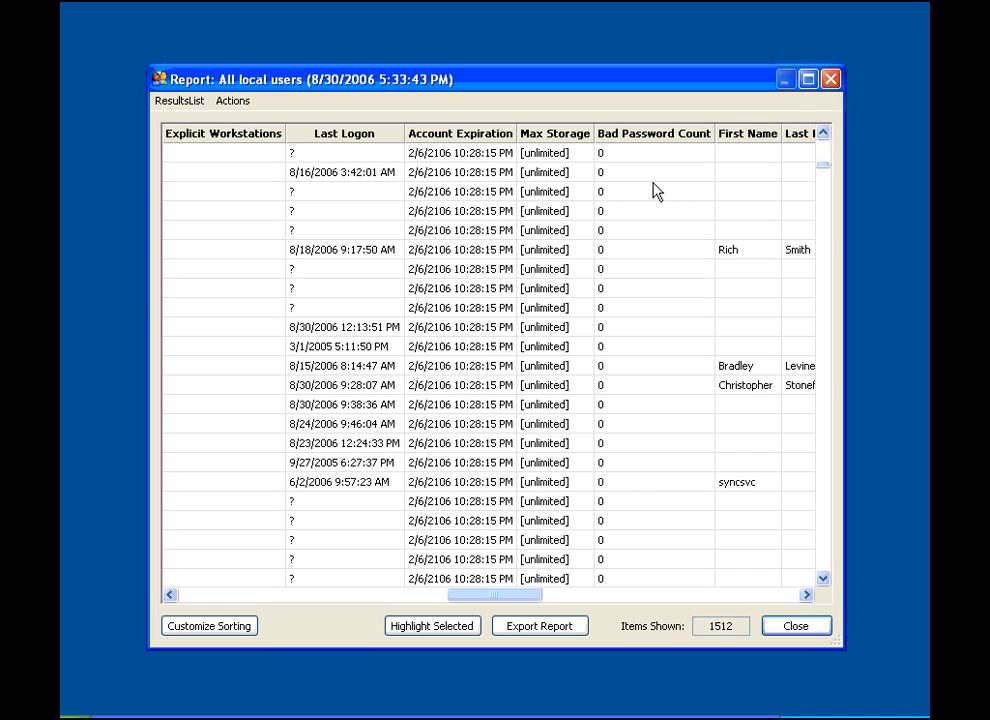
- Examine the last logon, account expiration, storage, bad password count, contact, address and company columns of the local users report
{"action": "left_click", "coordinate": [806, 596]}
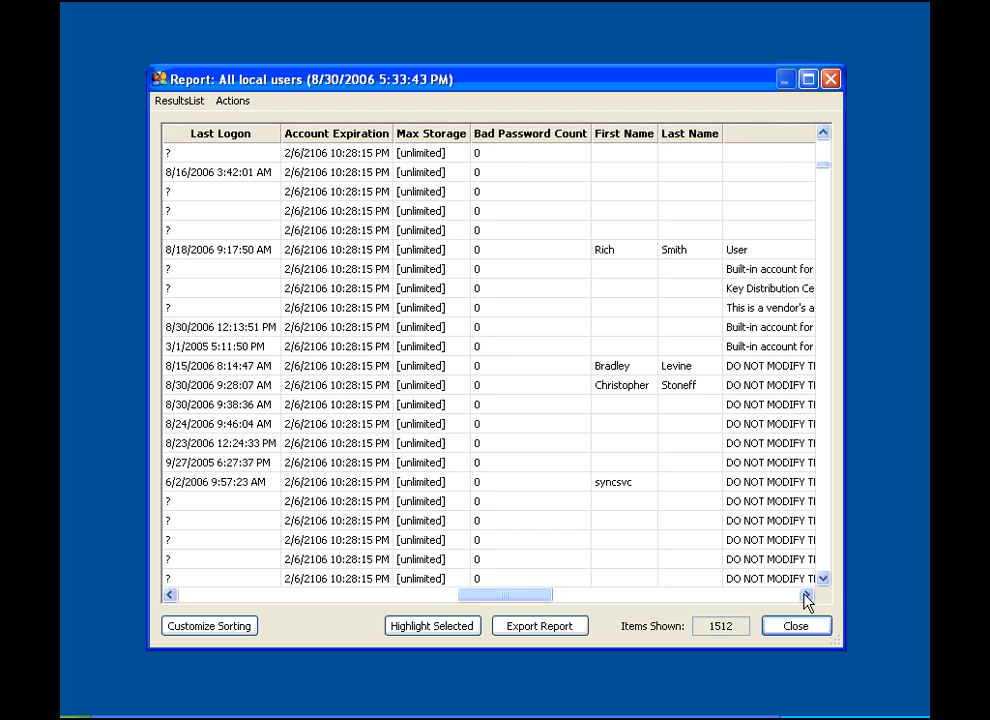
{"action": "left_click", "coordinate": [806, 596]}
{"action": "left_click", "coordinate": [806, 596]}
{"action": "left_click", "coordinate": [806, 596]}
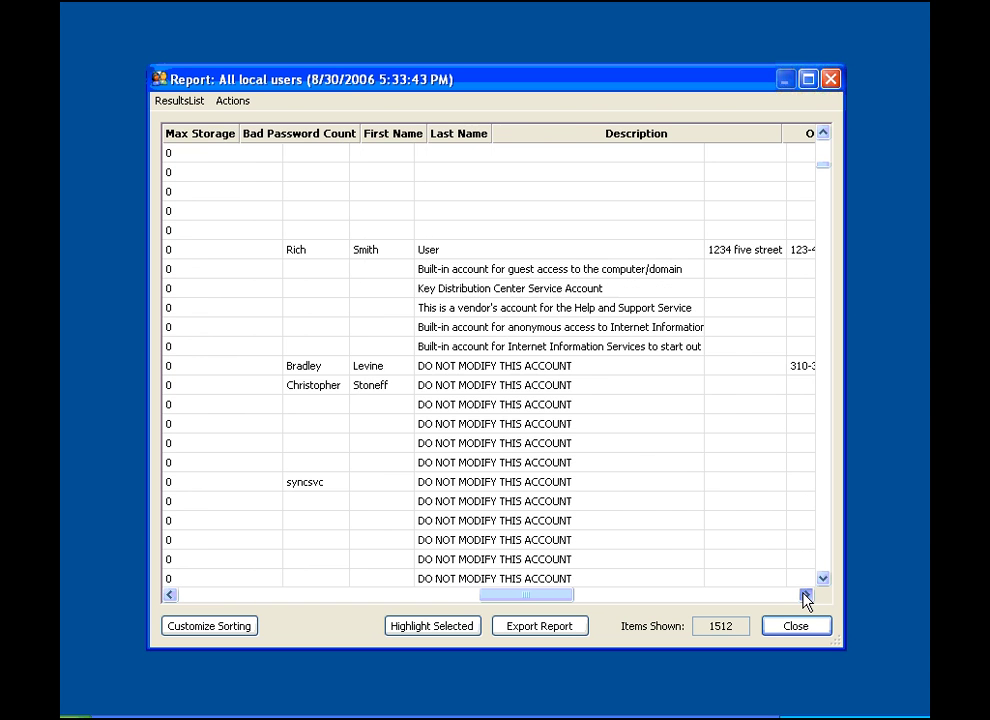
{"action": "left_click", "coordinate": [806, 596]}
{"action": "left_click", "coordinate": [806, 596]}
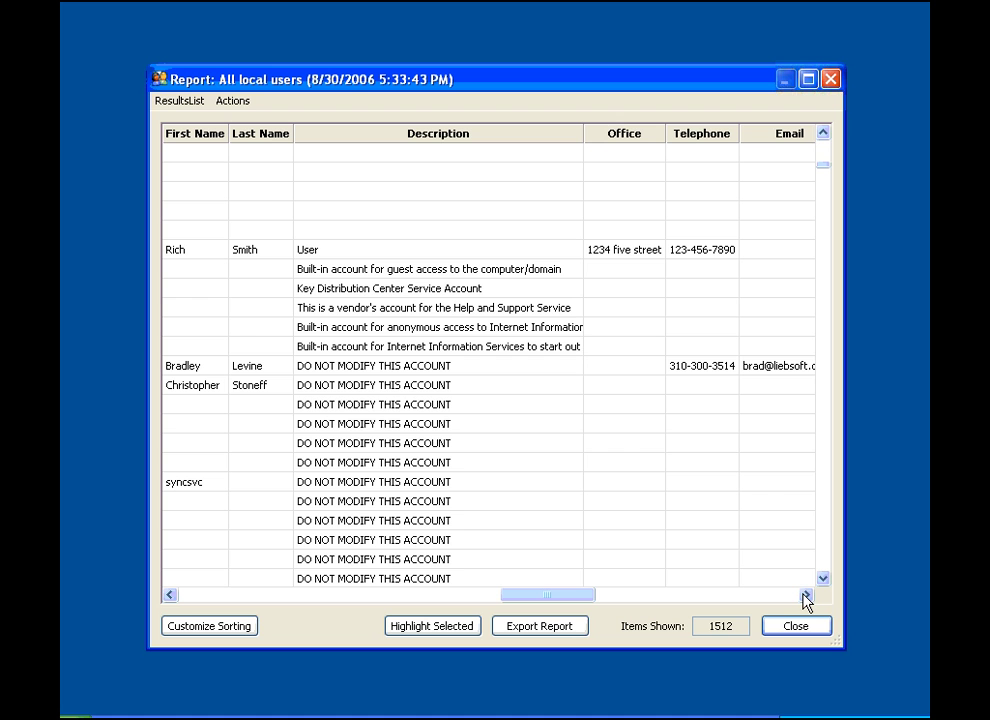
{"action": "left_click", "coordinate": [806, 596]}
{"action": "left_click", "coordinate": [806, 596]}
{"action": "left_click", "coordinate": [806, 596]}
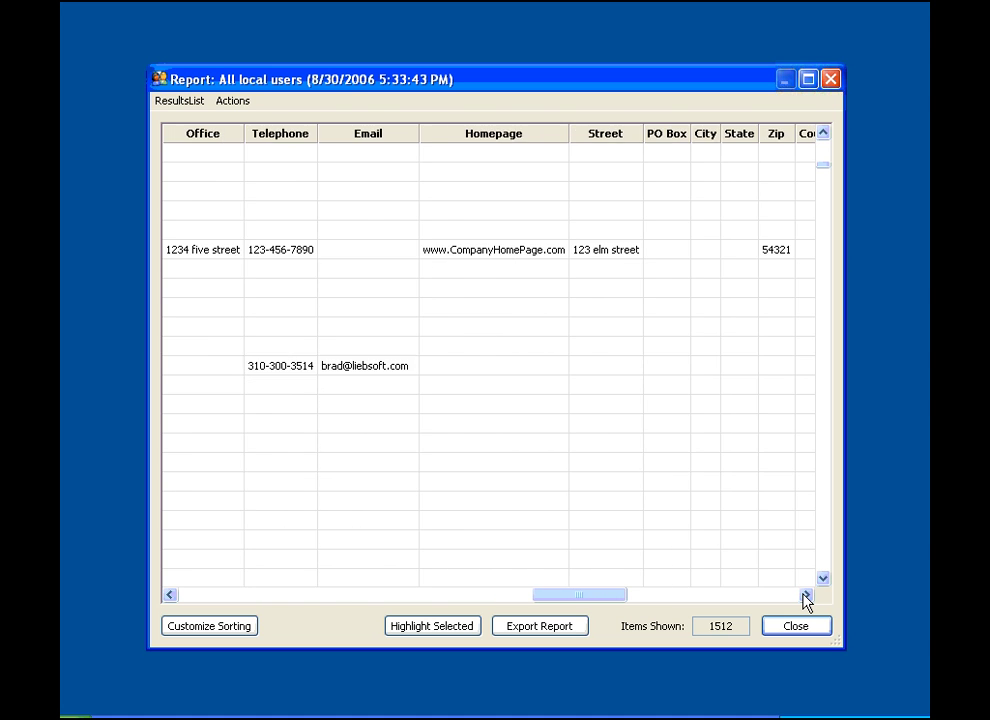
{"action": "left_click", "coordinate": [806, 596]}
{"action": "left_click", "coordinate": [806, 596]}
{"action": "left_click", "coordinate": [806, 596]}
{"action": "left_click", "coordinate": [806, 596]}
{"action": "left_click", "coordinate": [806, 596]}
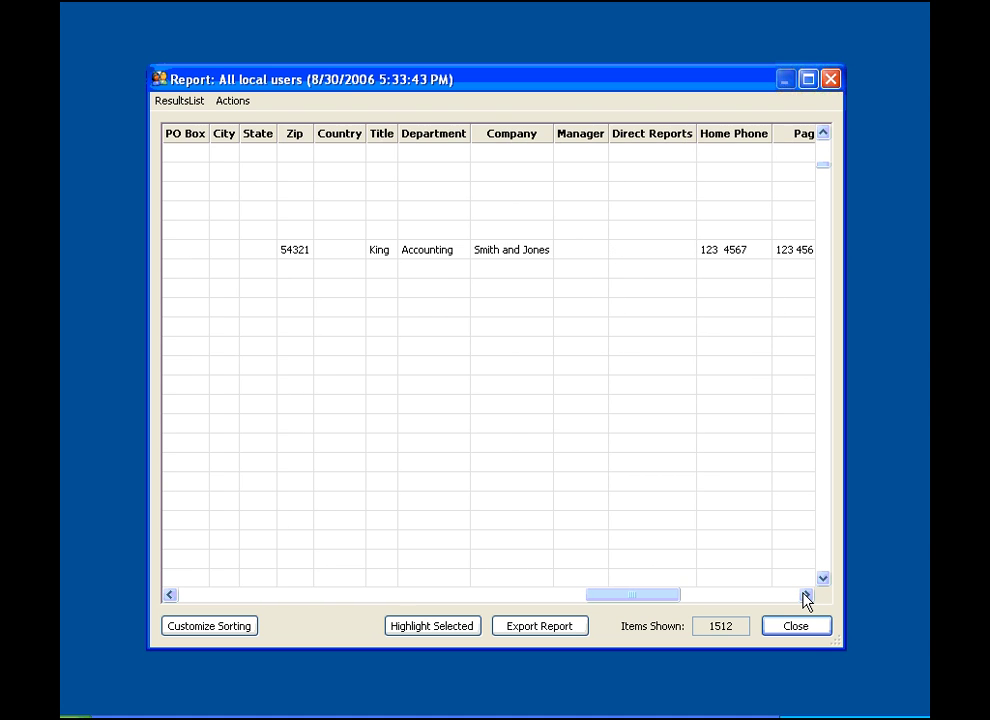
- Examine the final local users report columns, covering phone numbers, fax, comments and the Exchange server and mail store paths
{"action": "left_click", "coordinate": [806, 596]}
{"action": "left_click", "coordinate": [806, 596]}
{"action": "left_click", "coordinate": [806, 596]}
{"action": "left_click", "coordinate": [806, 596]}
{"action": "left_click", "coordinate": [806, 596]}
{"action": "left_click", "coordinate": [806, 596]}
{"action": "left_click", "coordinate": [806, 596]}
{"action": "left_click", "coordinate": [806, 596]}
{"action": "left_click", "coordinate": [806, 596]}
{"action": "left_click", "coordinate": [806, 596]}
{"action": "left_click", "coordinate": [806, 596]}
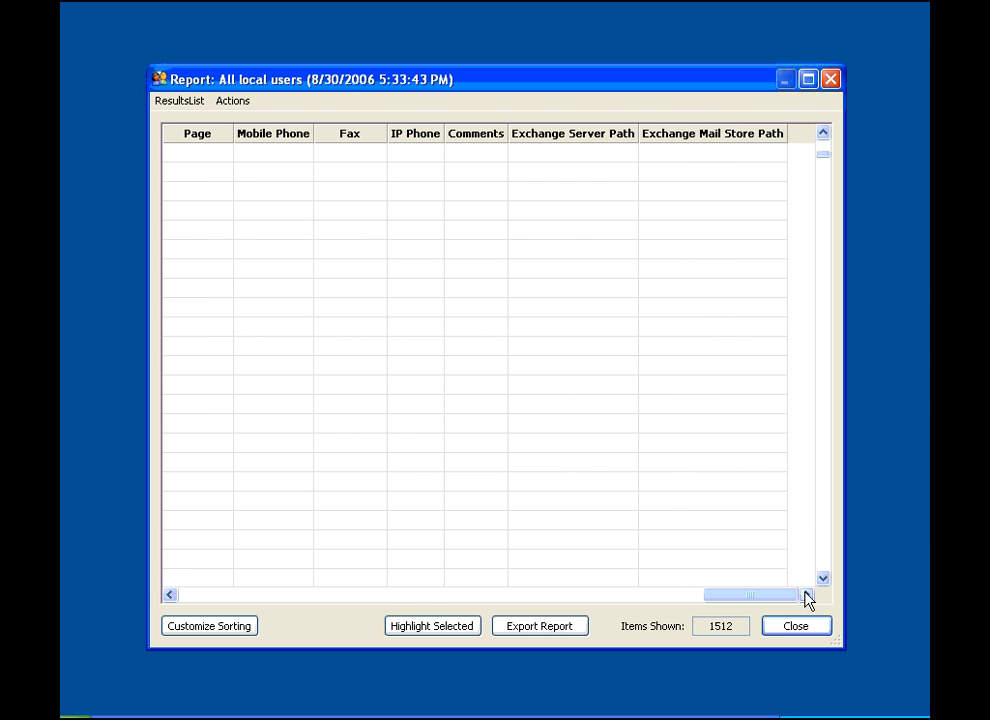
- Return to the report's first columns and review the user actions available for the last 2KPRO account
{"action": "left_click_drag", "start_coordinate": [776, 598], "coordinate": [228, 601]}
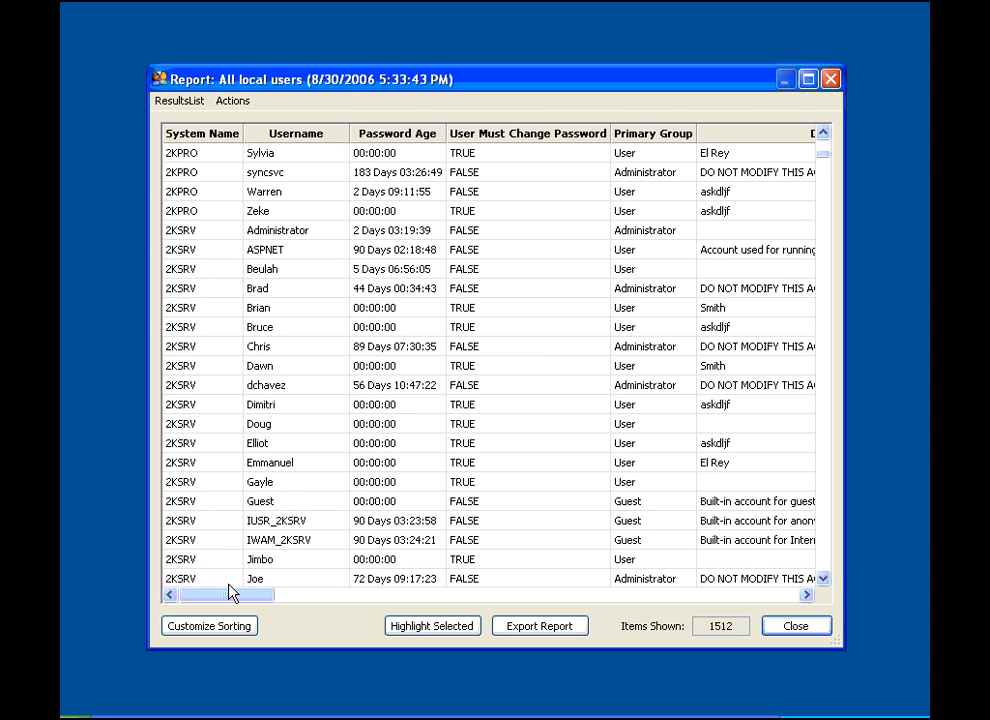
{"action": "right_click", "coordinate": [282, 211]}
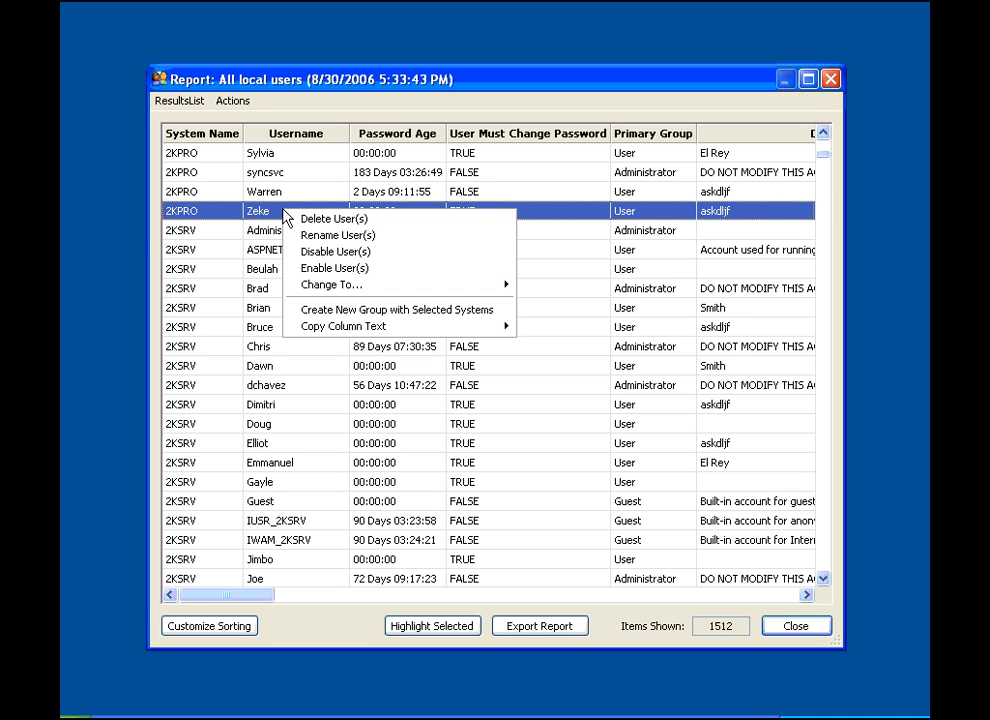
{"action": "left_click", "coordinate": [381, 262]}
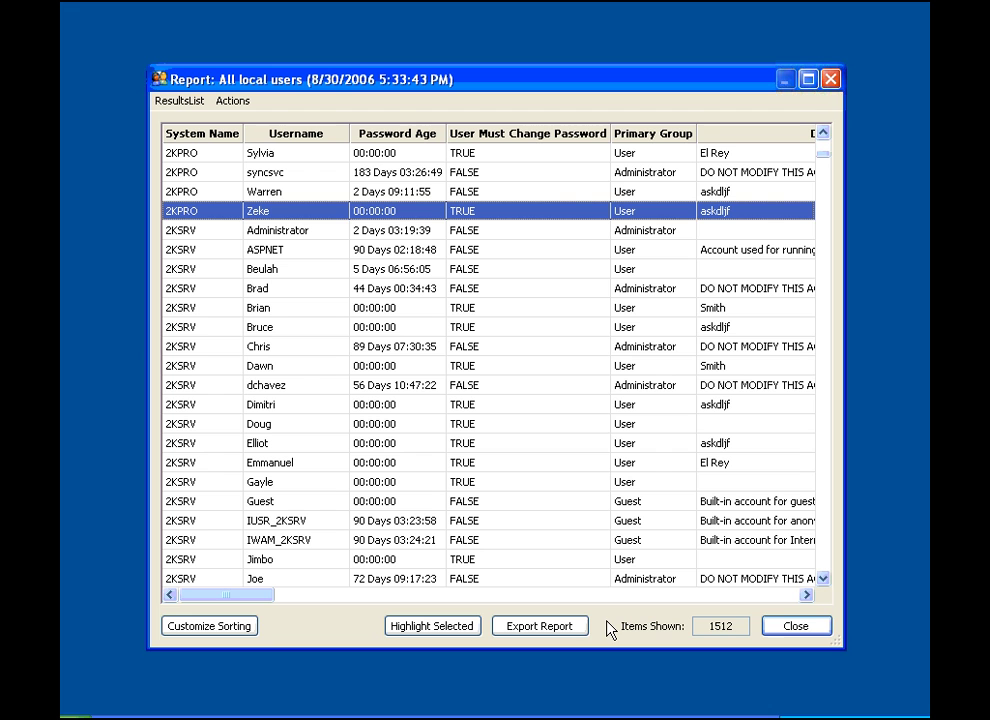
- Export the rows from the last 2KPRO account through the seventh 2KSRV account to UsersReport.htm as HTML, and view the generated report
{"action": "left_click", "coordinate": [313, 345], "text": "shift"}
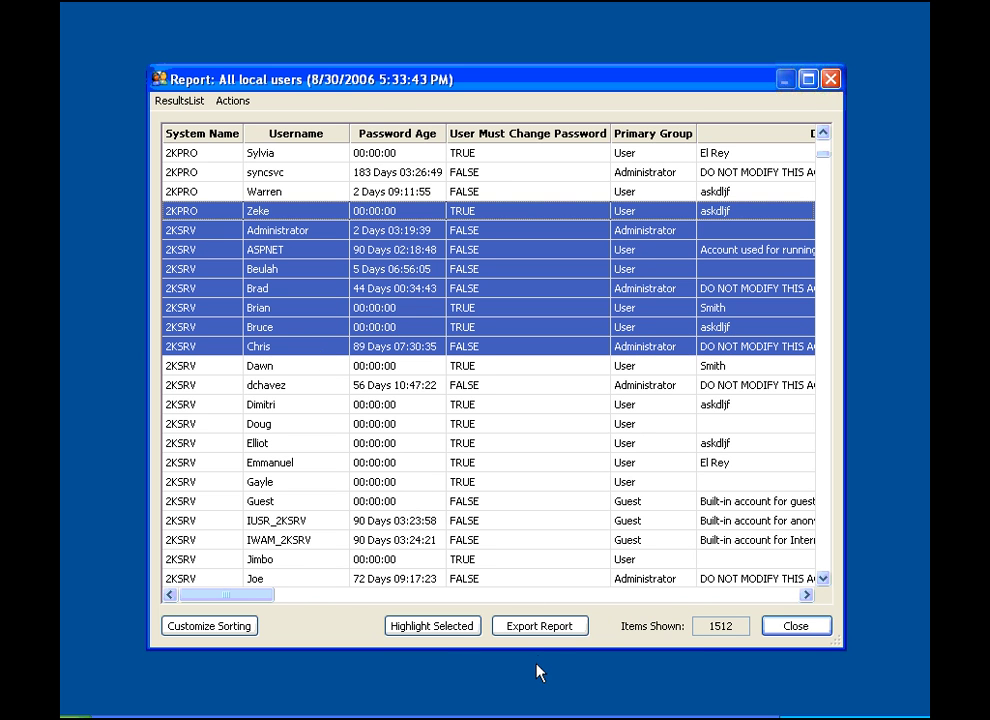
{"action": "left_click", "coordinate": [535, 628]}
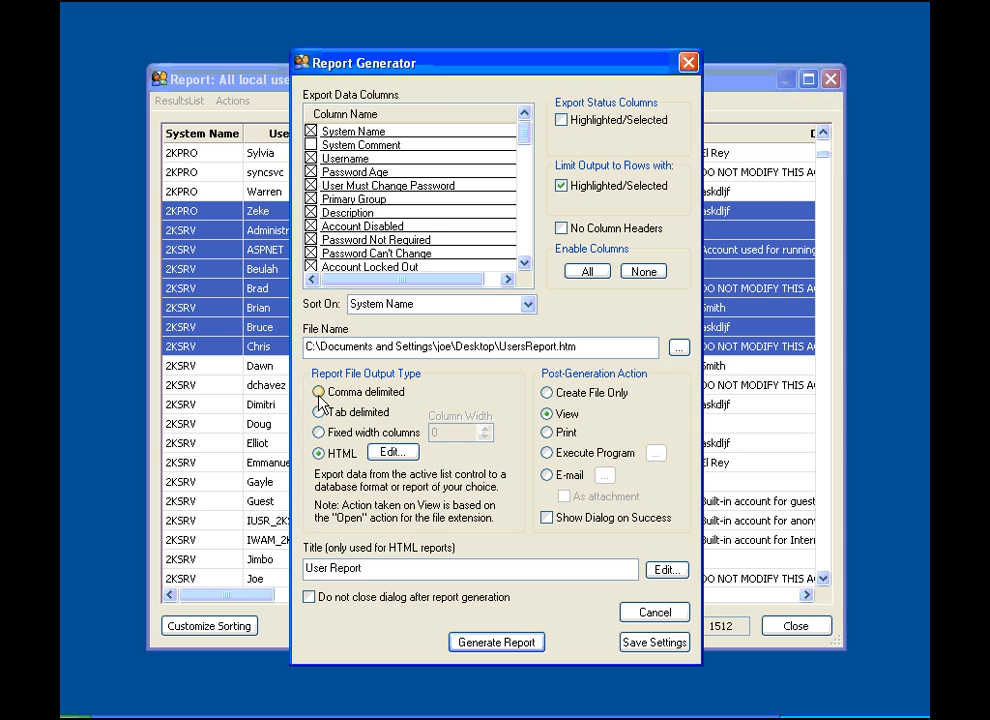
{"action": "left_click", "coordinate": [543, 456]}
{"action": "left_click", "coordinate": [548, 476]}
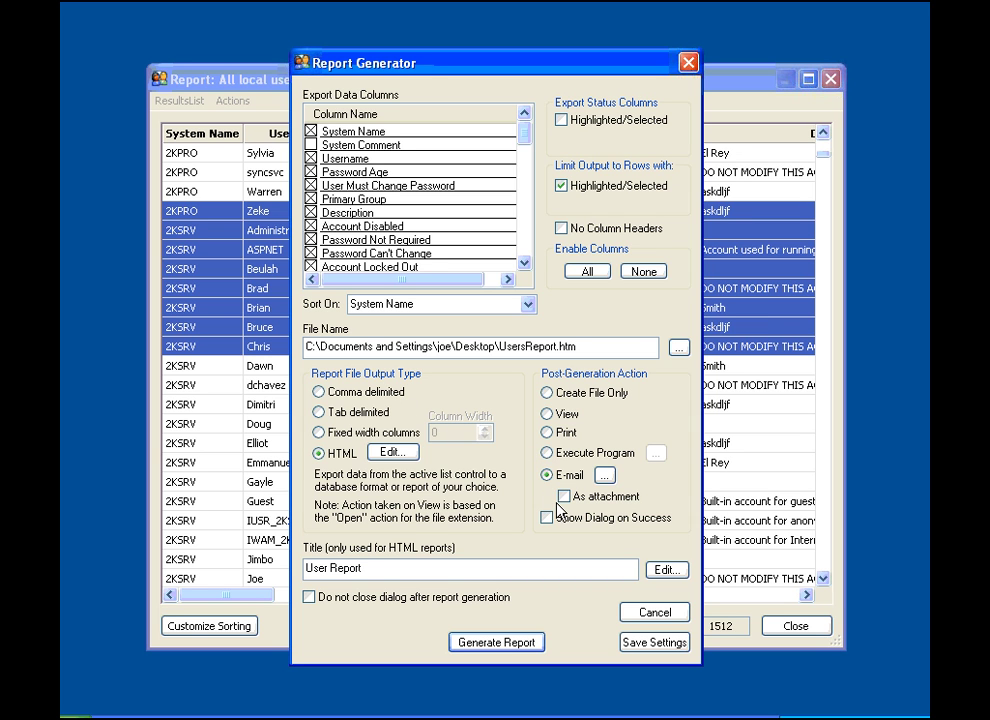
{"action": "left_click", "coordinate": [546, 414]}
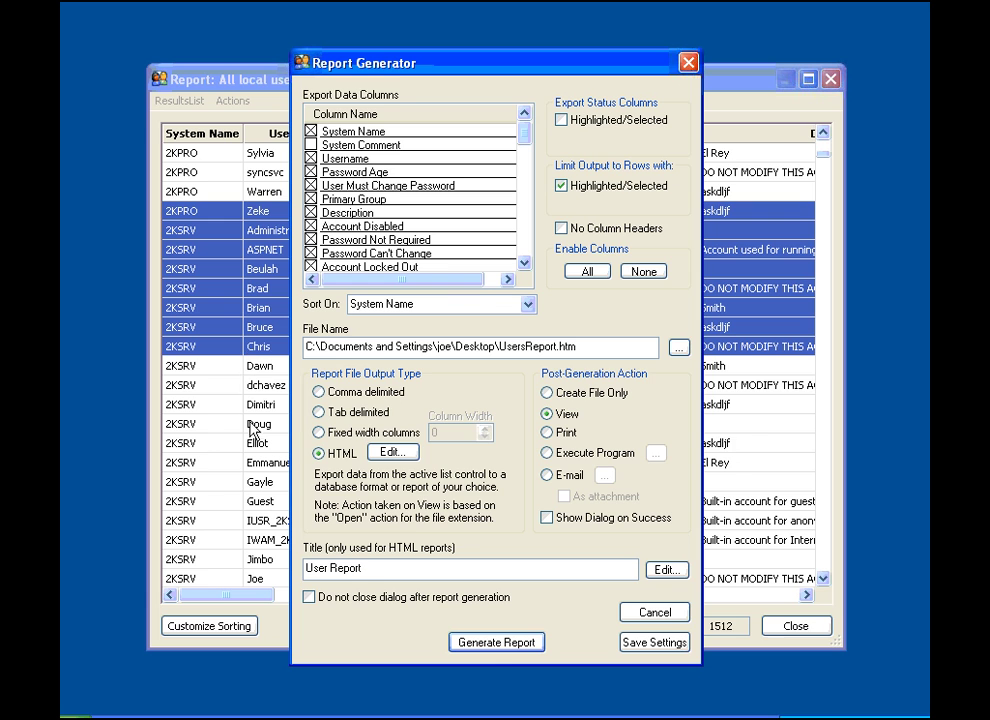
{"action": "left_click", "coordinate": [468, 643]}
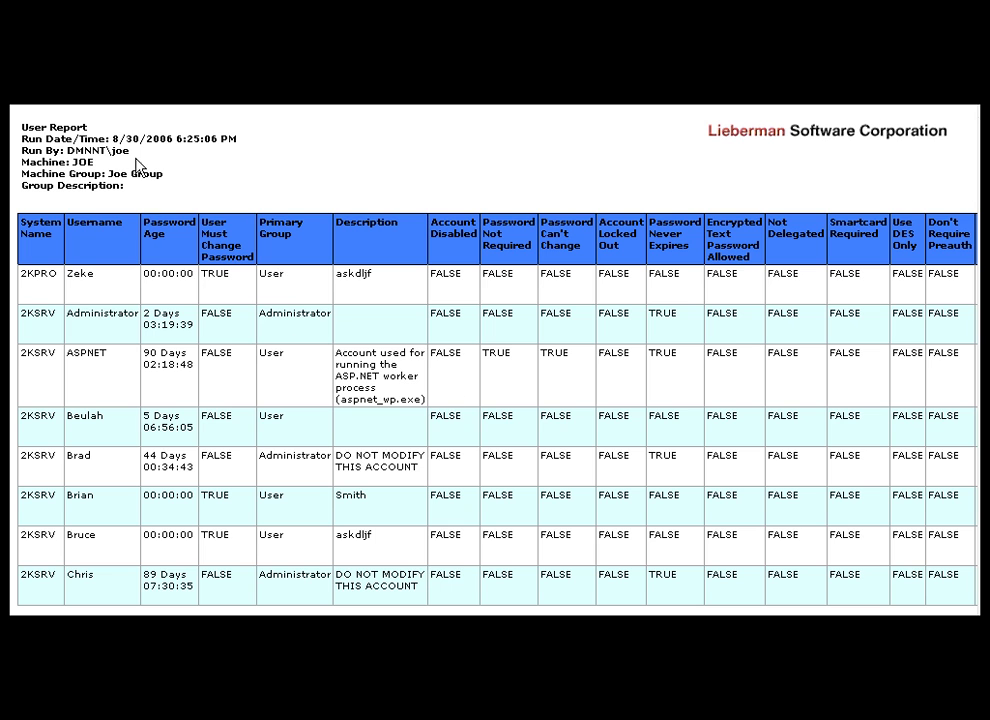
{"action": "mouse_move", "coordinate": [131, 151]}
{"action": "left_mouse_down"}
{"action": "mouse_move", "coordinate": [67, 150]}
{"action": "mouse_move", "coordinate": [55, 139]}
{"action": "mouse_move", "coordinate": [112, 131]}
{"action": "mouse_move", "coordinate": [114, 141]}
{"action": "left_mouse_up"}
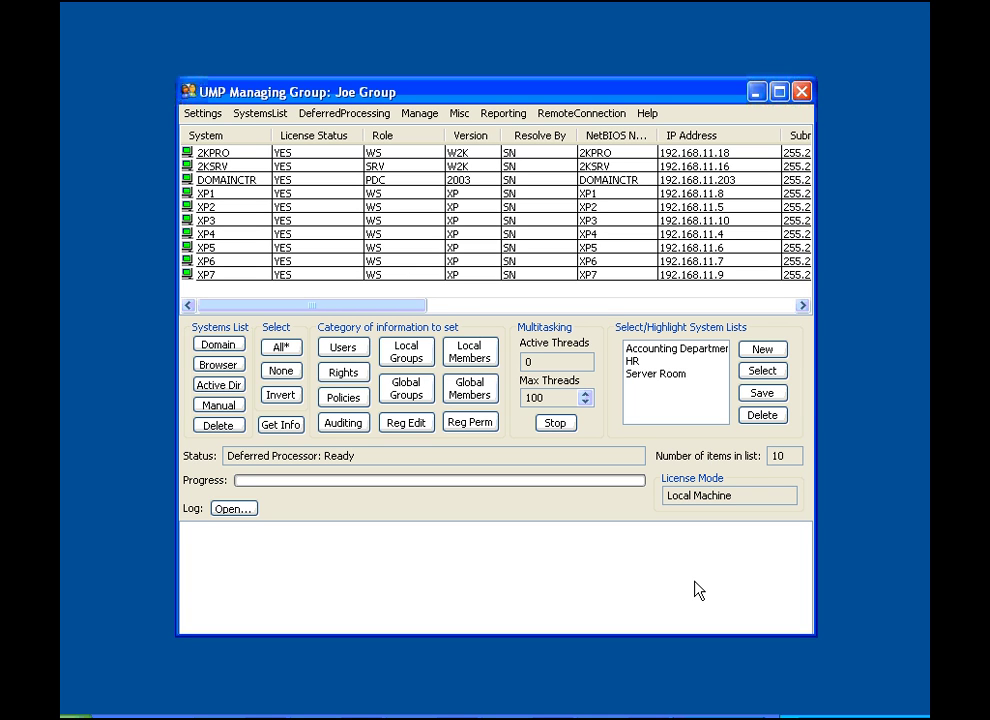
- Generate a trust accounts report for DOMAINCTR, and review the actions available for the NT4ES$ account before closing it
{"action": "left_click", "coordinate": [316, 181]}
{"action": "left_click", "coordinate": [284, 425]}
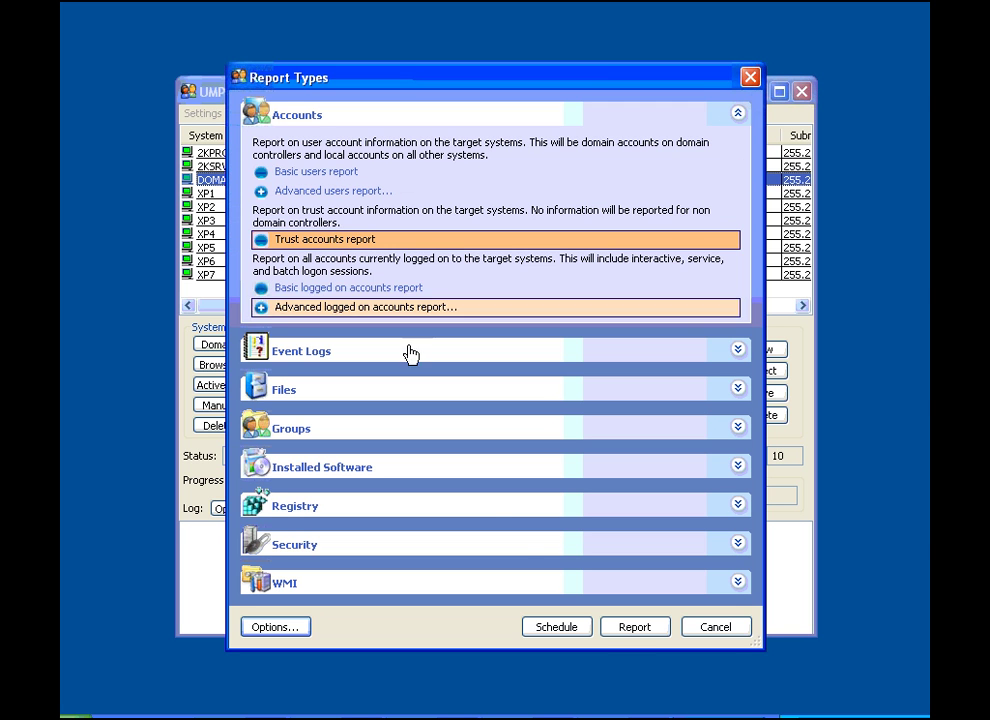
{"action": "left_click", "coordinate": [626, 630]}
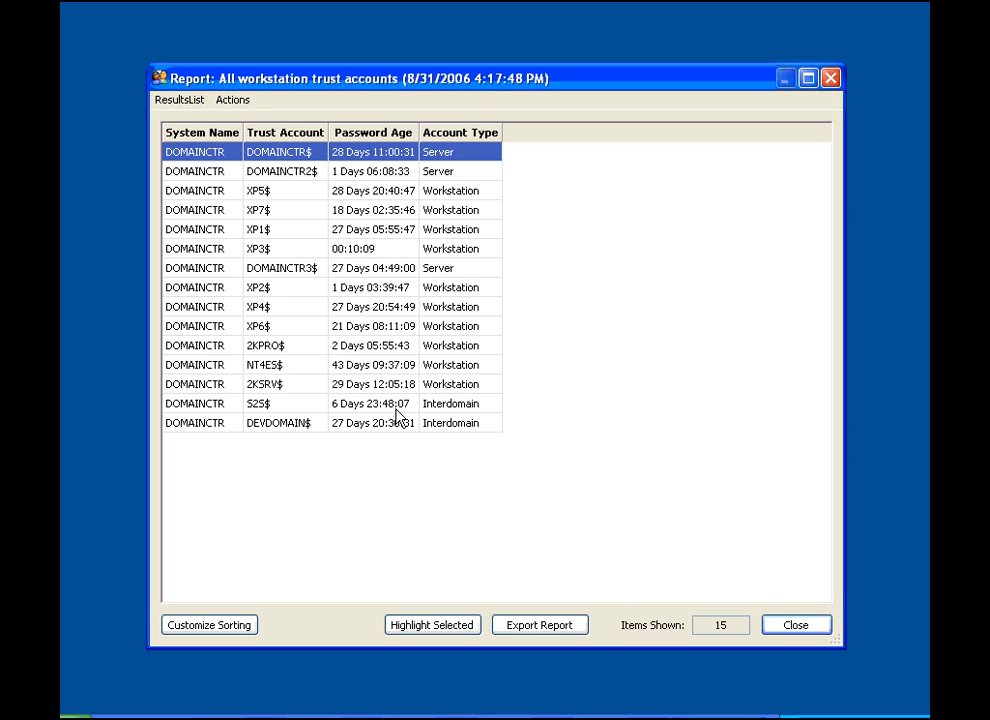
{"action": "right_click", "coordinate": [378, 372]}
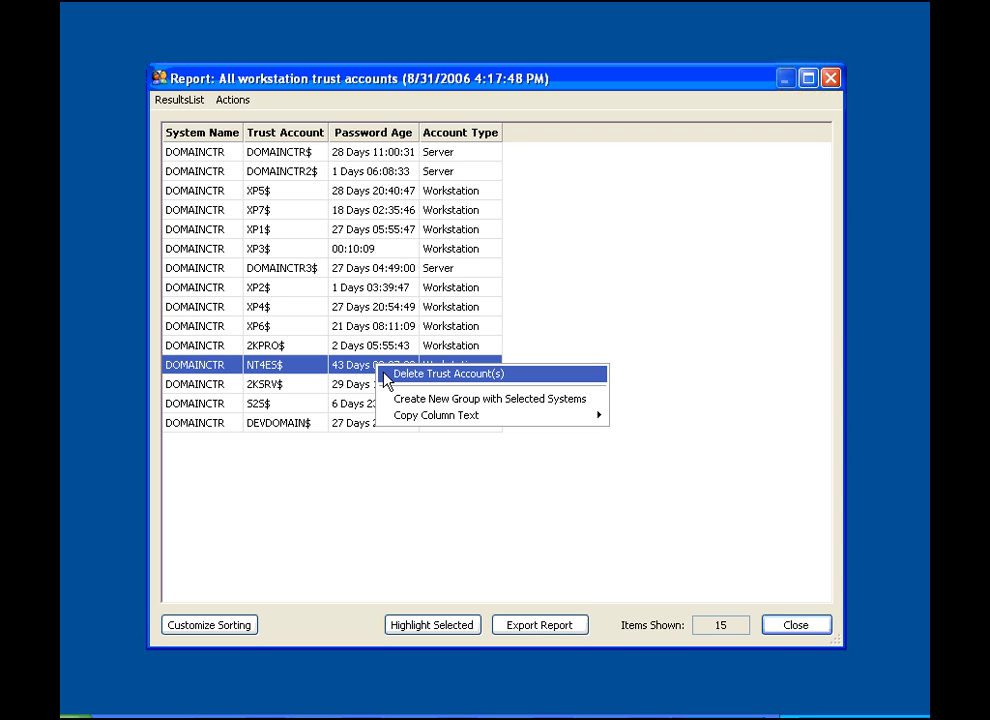
{"action": "left_click", "coordinate": [831, 79]}
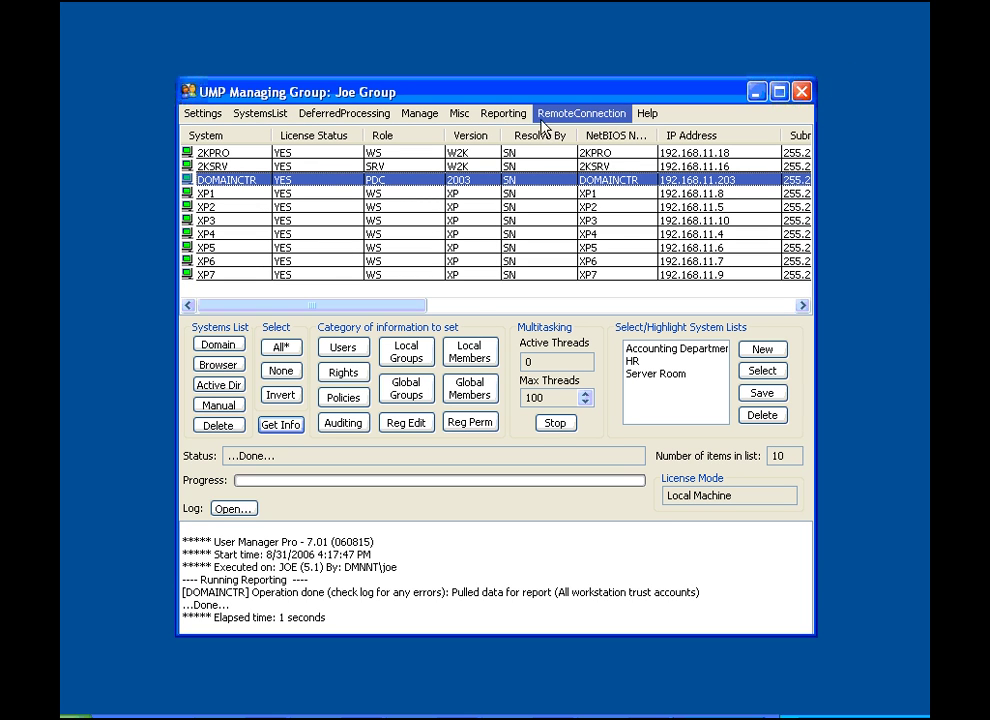
- Open the stored trust accounts report from 8/31/2006 4:17:47 PM and view the available actions for NT4ES$
{"action": "left_click", "coordinate": [503, 116]}
{"action": "left_click", "coordinate": [505, 175]}
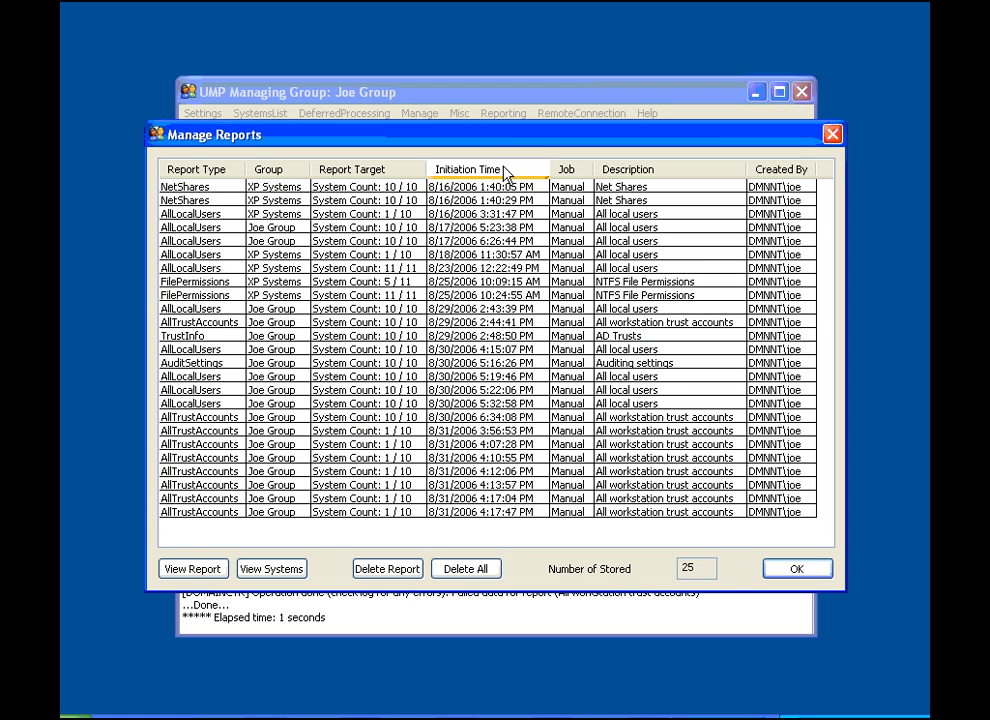
{"action": "double_click", "coordinate": [455, 511]}
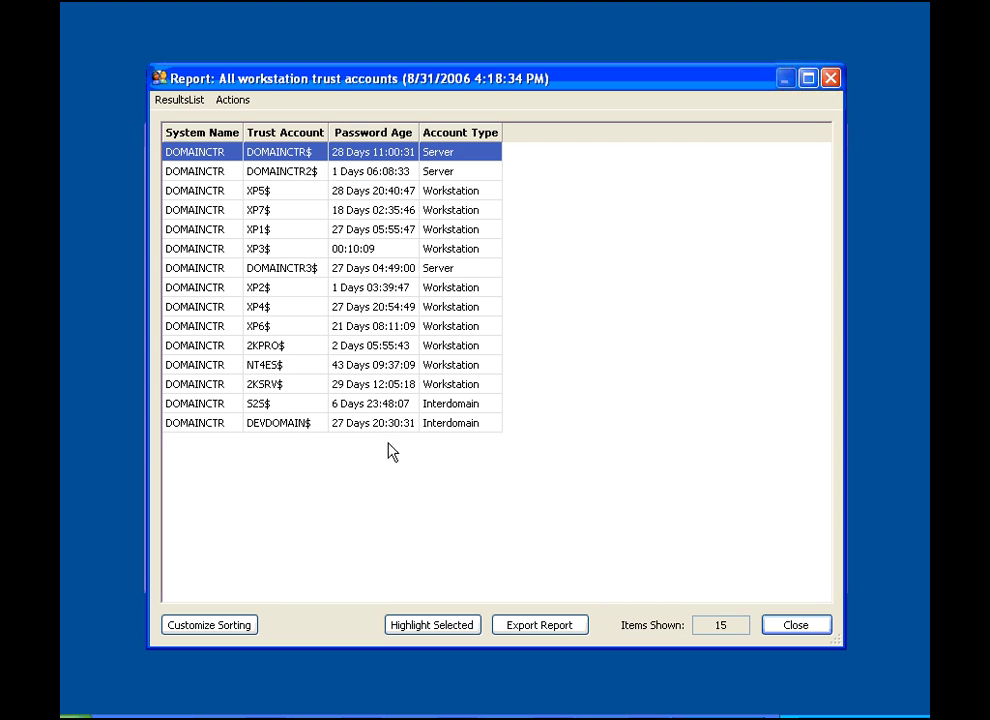
{"action": "right_click", "coordinate": [382, 369]}
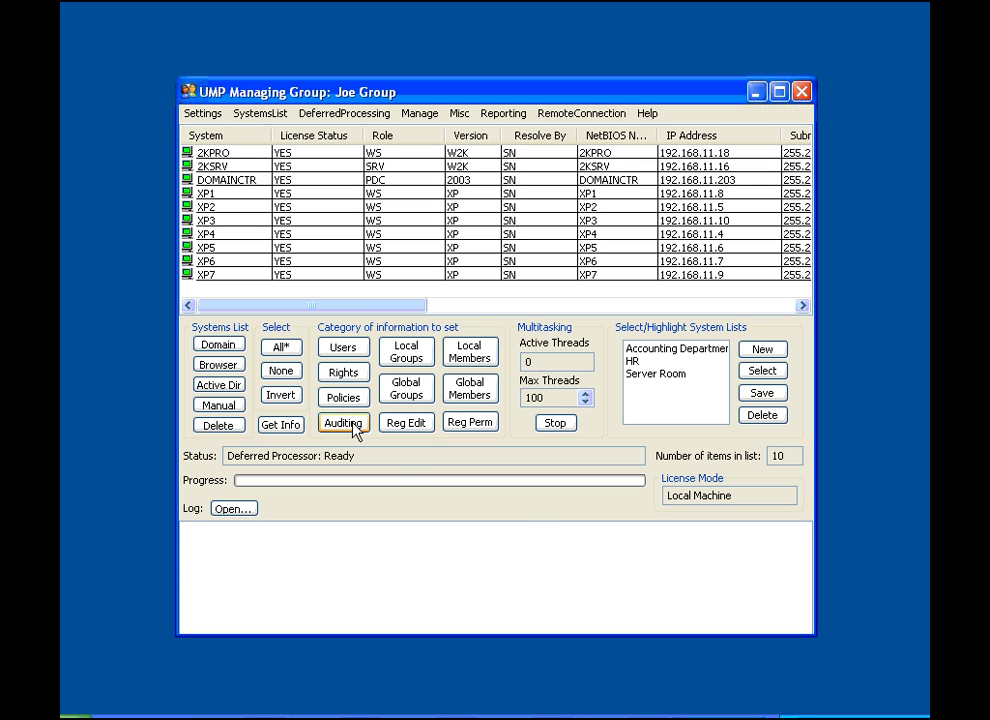
- Generate an advanced logged on accounts report for all systems, including system accounts and machine accounts
{"action": "left_click", "coordinate": [282, 349]}
{"action": "left_click", "coordinate": [283, 425]}
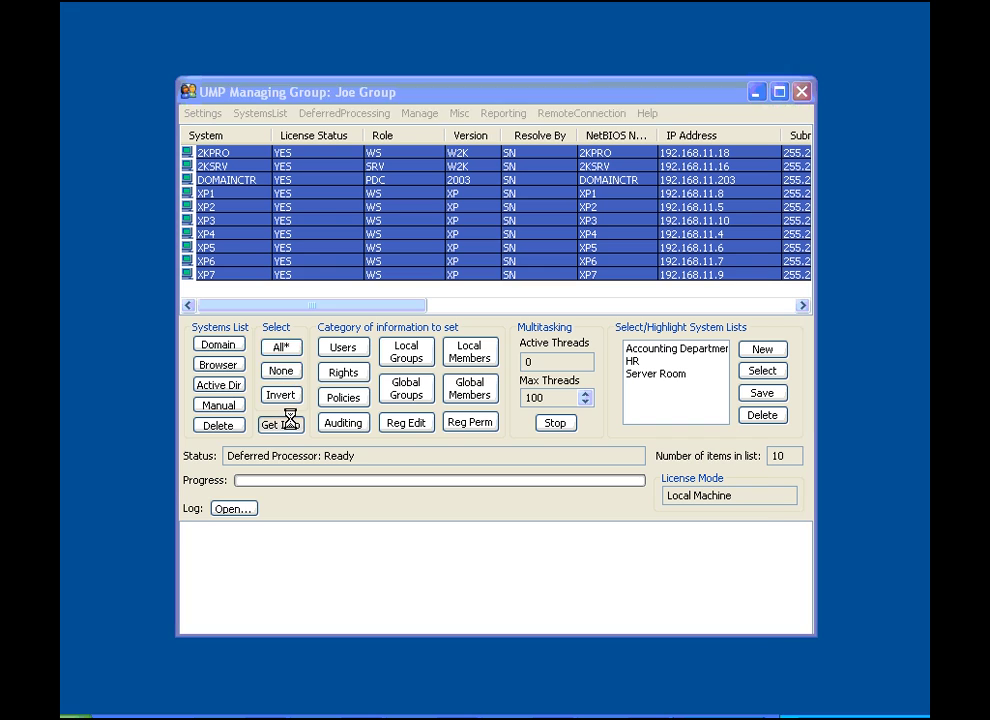
{"action": "left_click", "coordinate": [410, 288]}
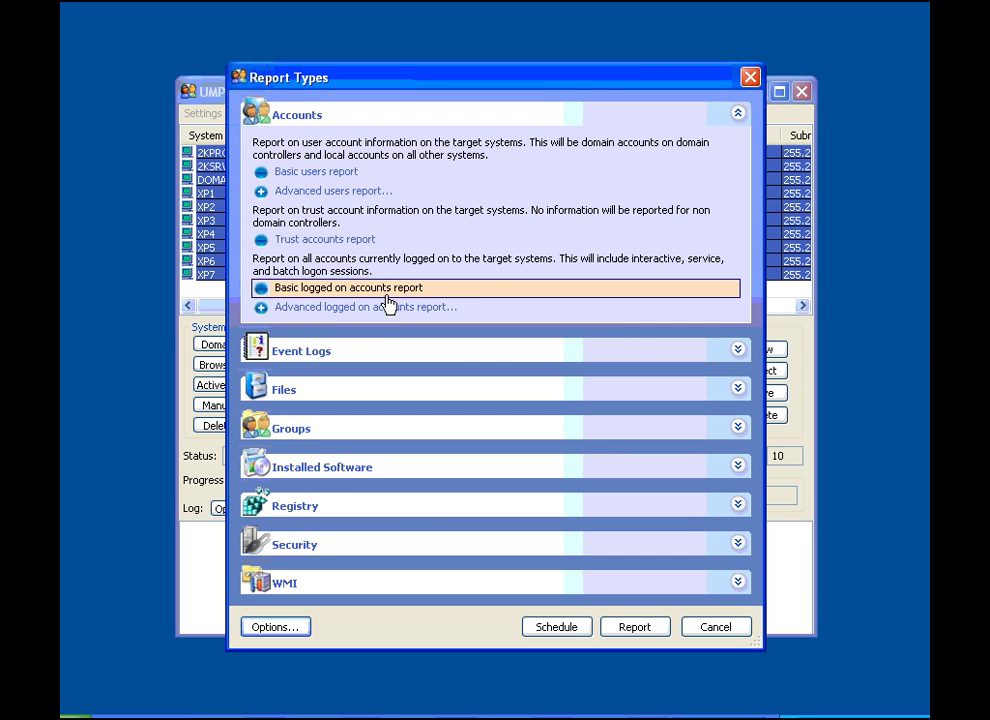
{"action": "left_click", "coordinate": [368, 308]}
{"action": "left_click", "coordinate": [458, 316]}
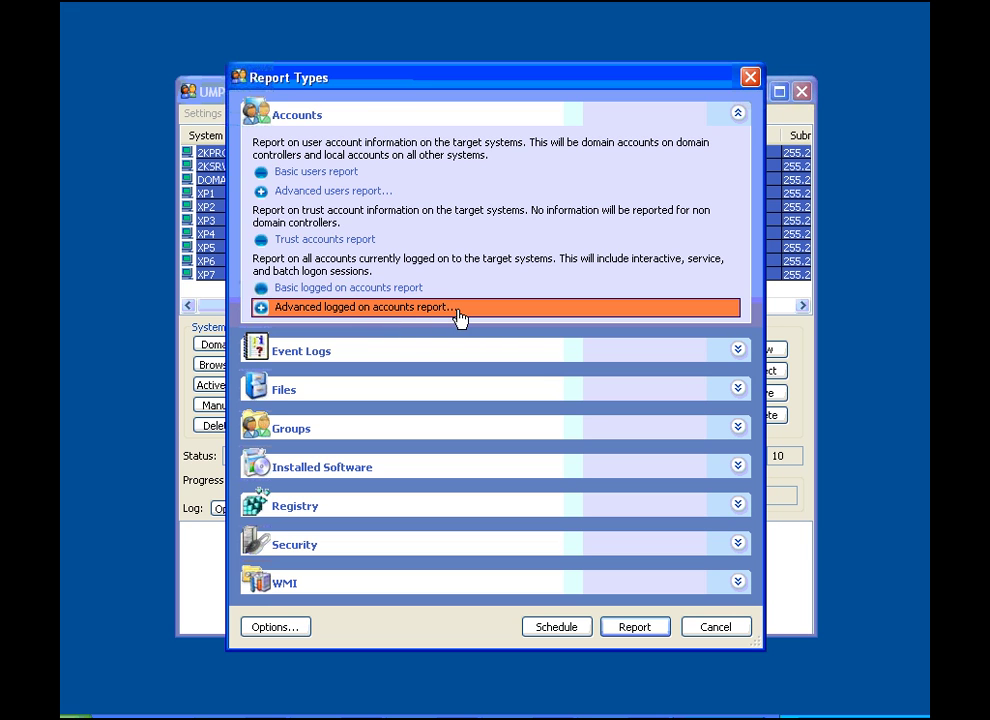
{"action": "left_click", "coordinate": [622, 626]}
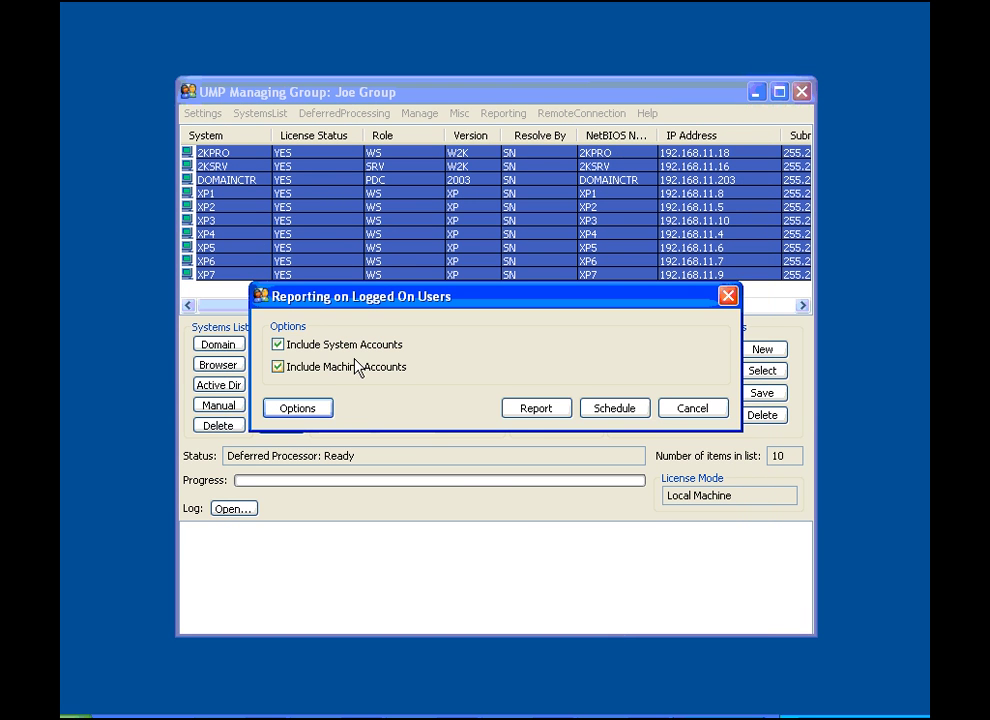
{"action": "left_click", "coordinate": [531, 414]}
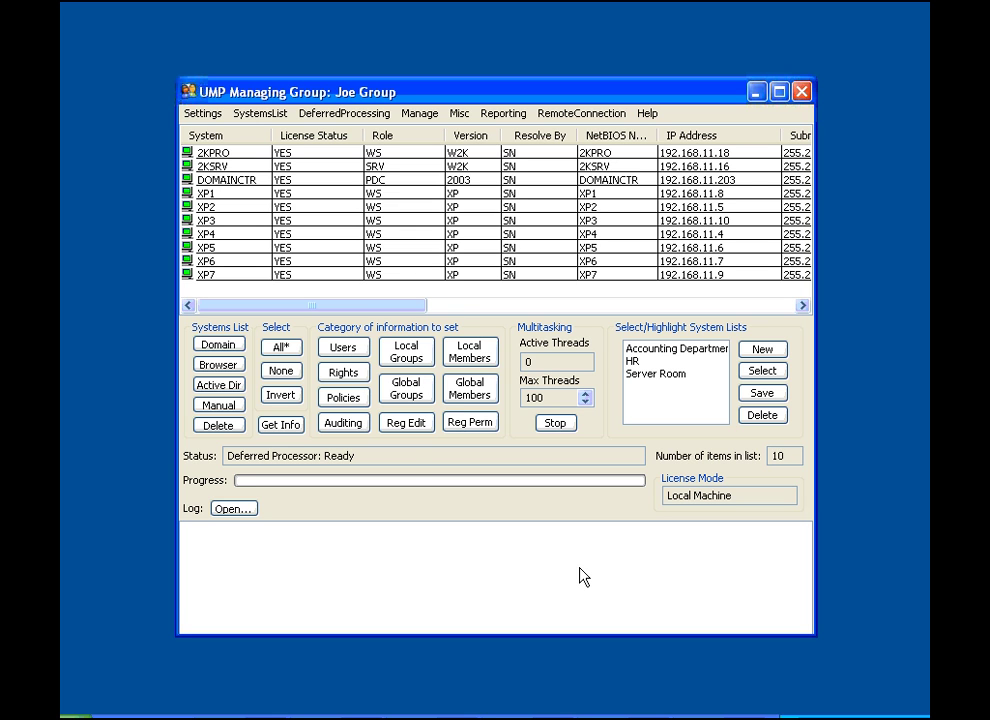
- Generate a local groups report for all systems, view it and close it
{"action": "left_click", "coordinate": [289, 349]}
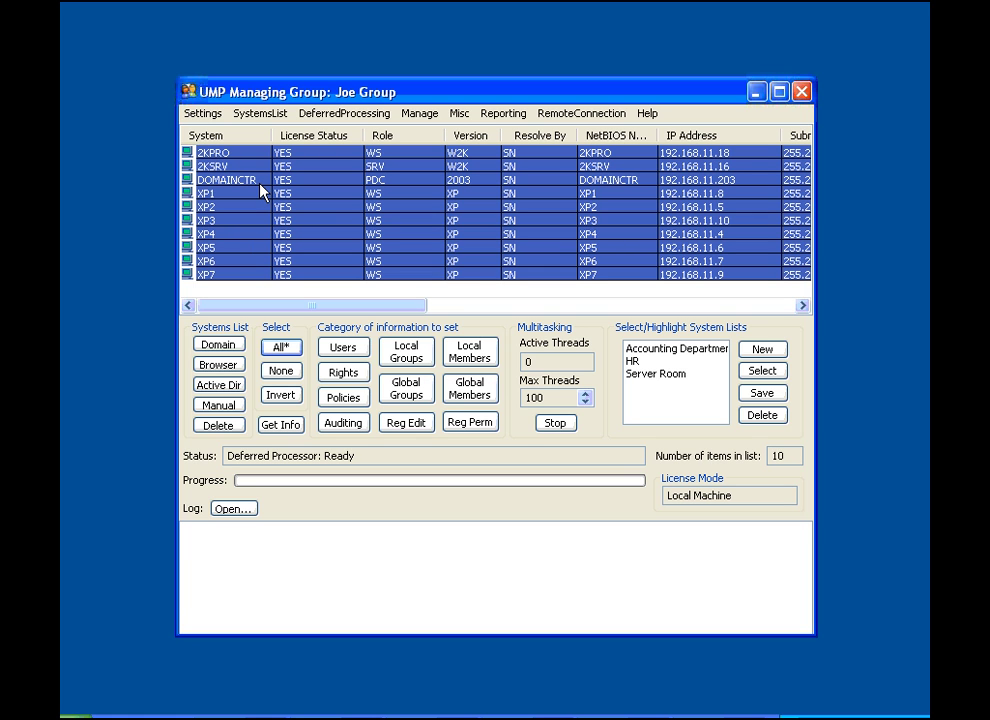
{"action": "left_click", "coordinate": [279, 425]}
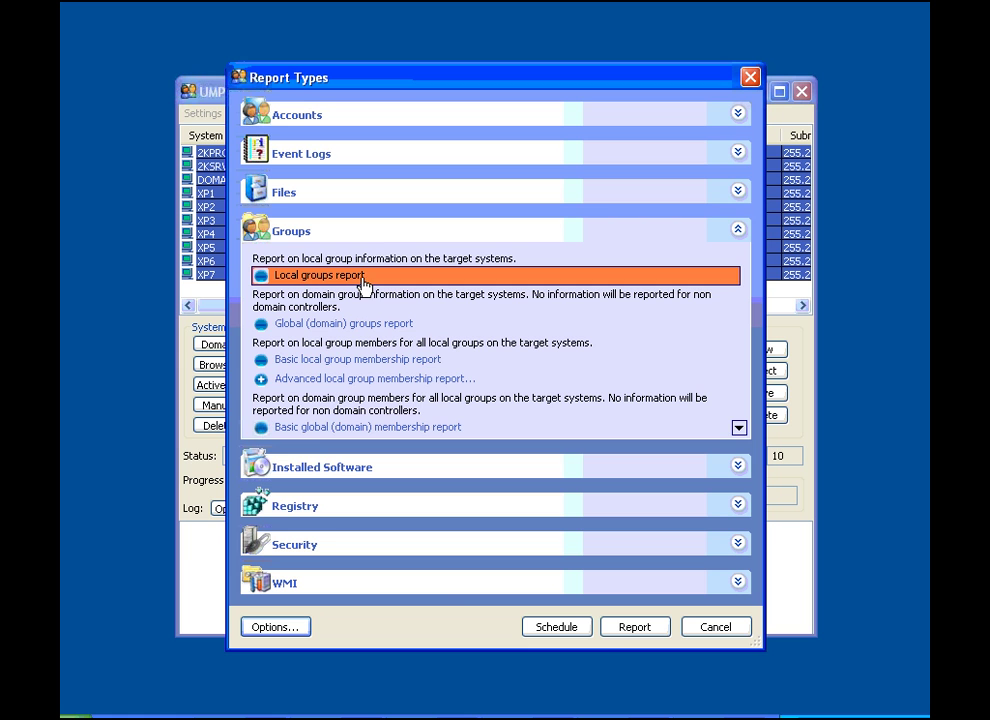
{"action": "left_click", "coordinate": [624, 630]}
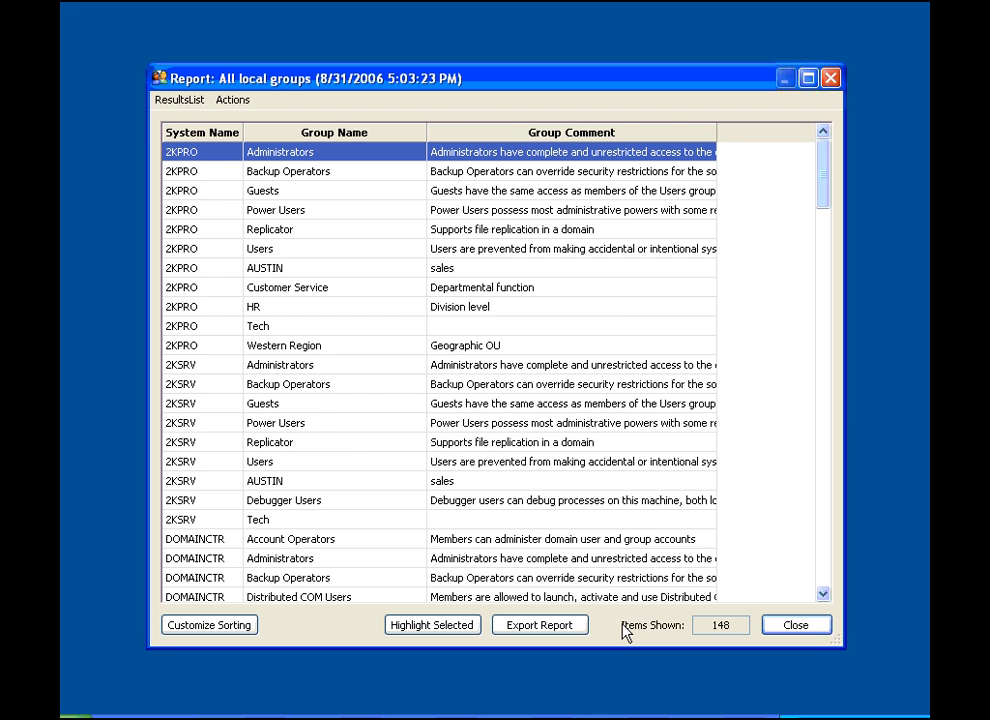
{"action": "key", "text": "alt+F4"}
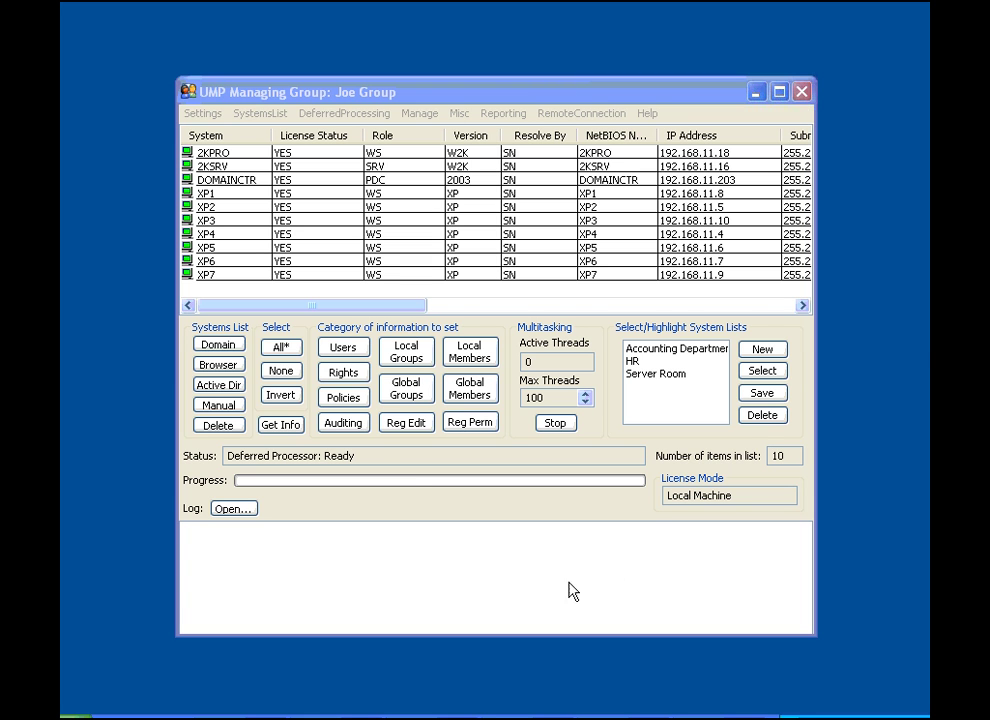
- Open the settings of the advanced local group membership report for all systems
{"action": "left_click", "coordinate": [281, 347]}
{"action": "left_click", "coordinate": [287, 431]}
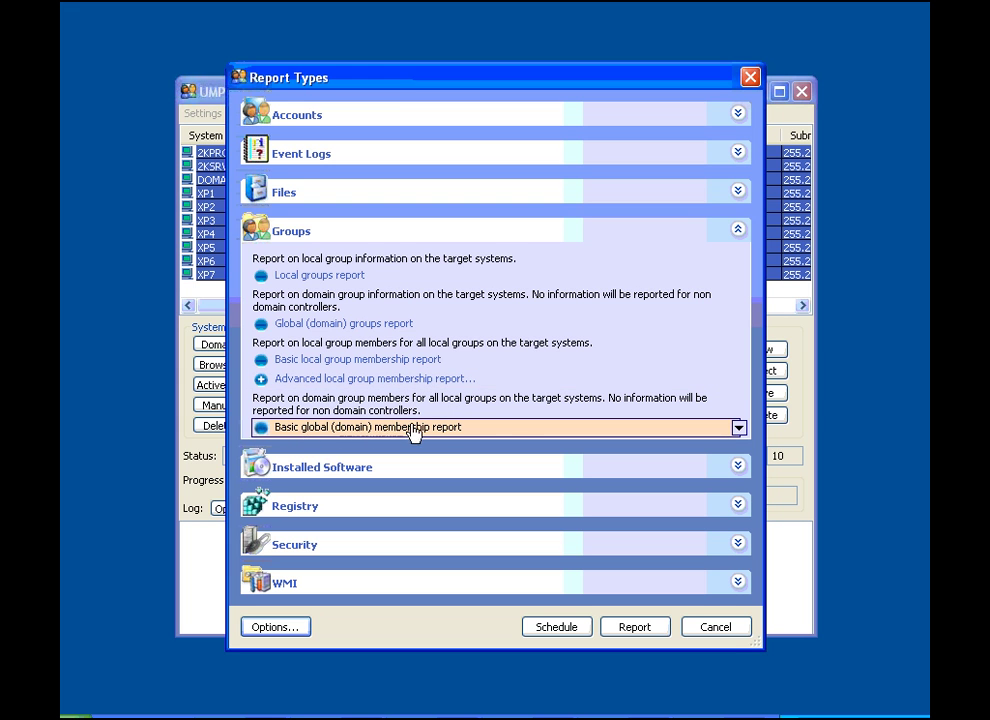
{"action": "left_click", "coordinate": [739, 429]}
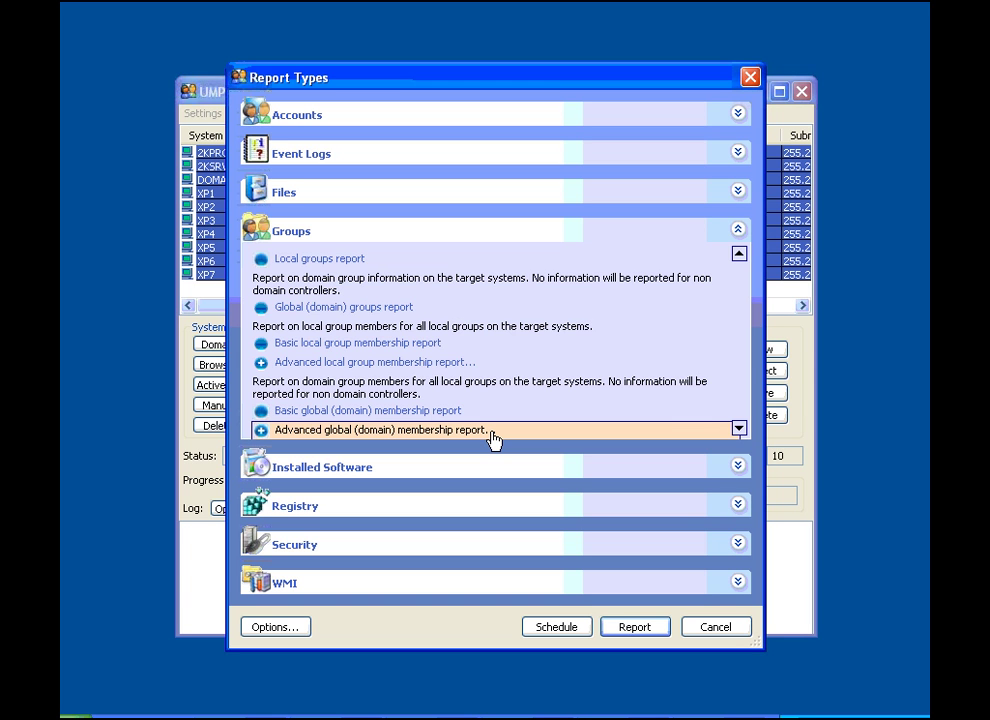
{"action": "left_click", "coordinate": [410, 366]}
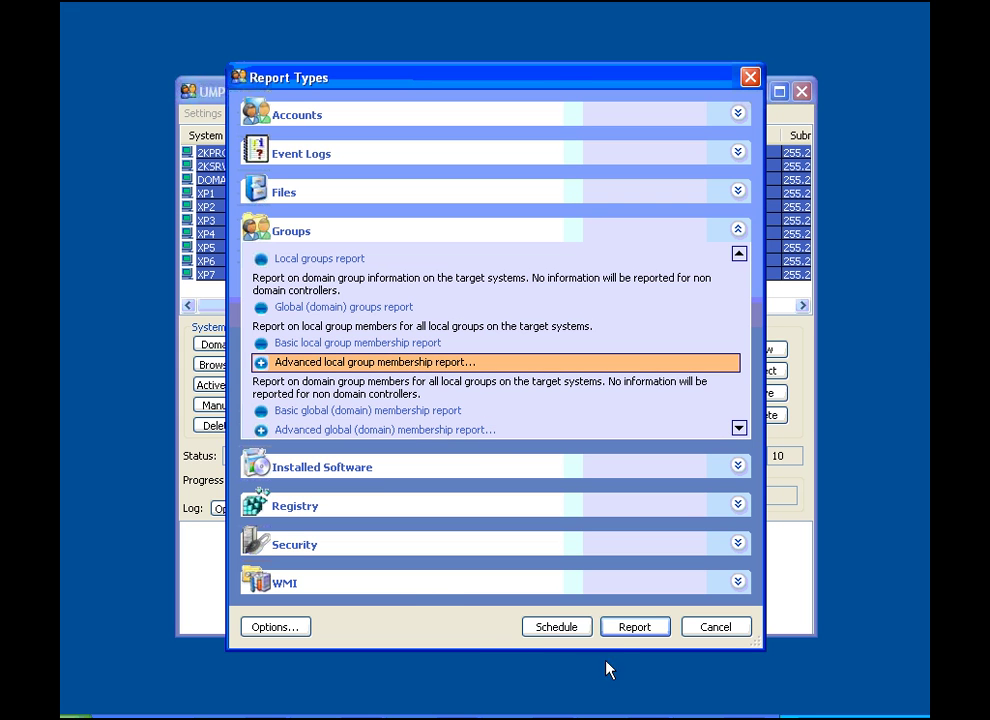
{"action": "left_click", "coordinate": [621, 632]}
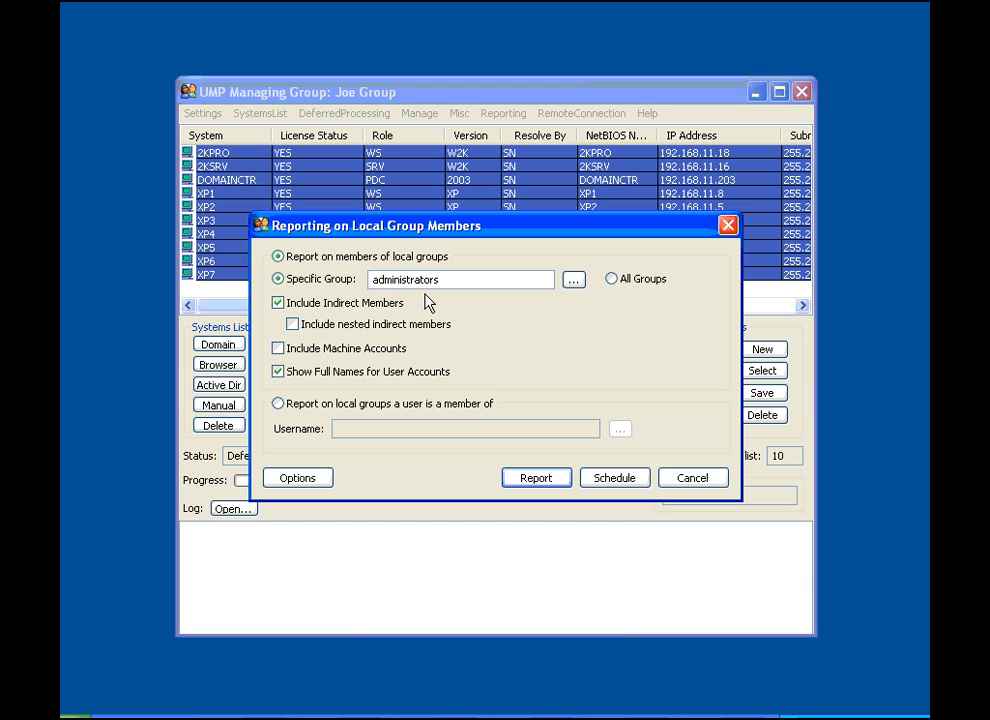
{"action": "left_click", "coordinate": [614, 280]}
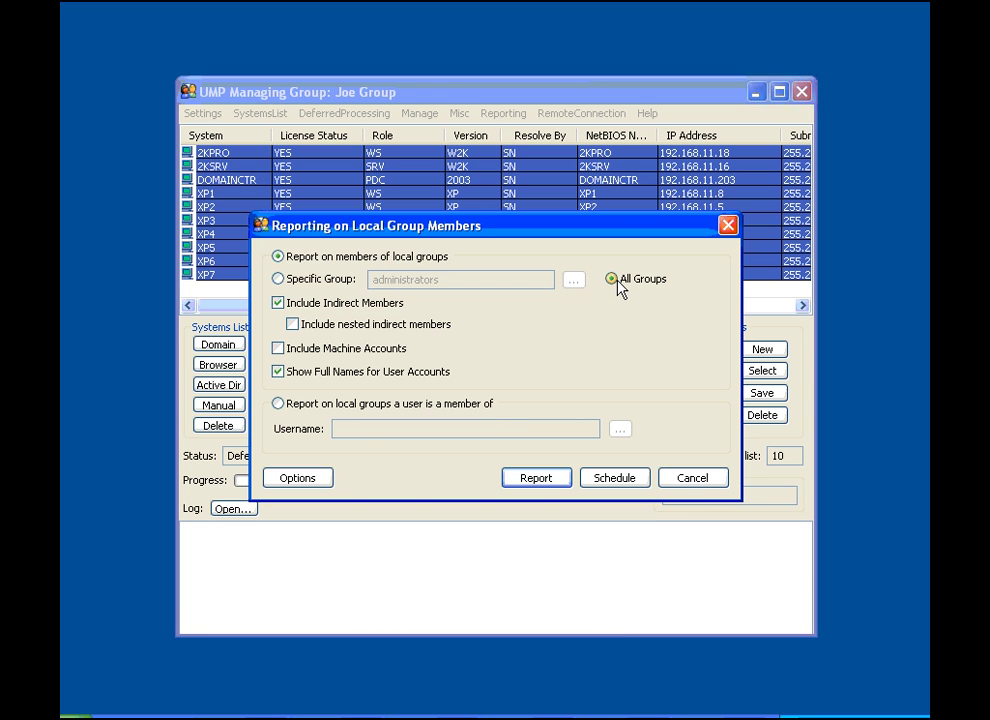
{"action": "left_click", "coordinate": [279, 280]}
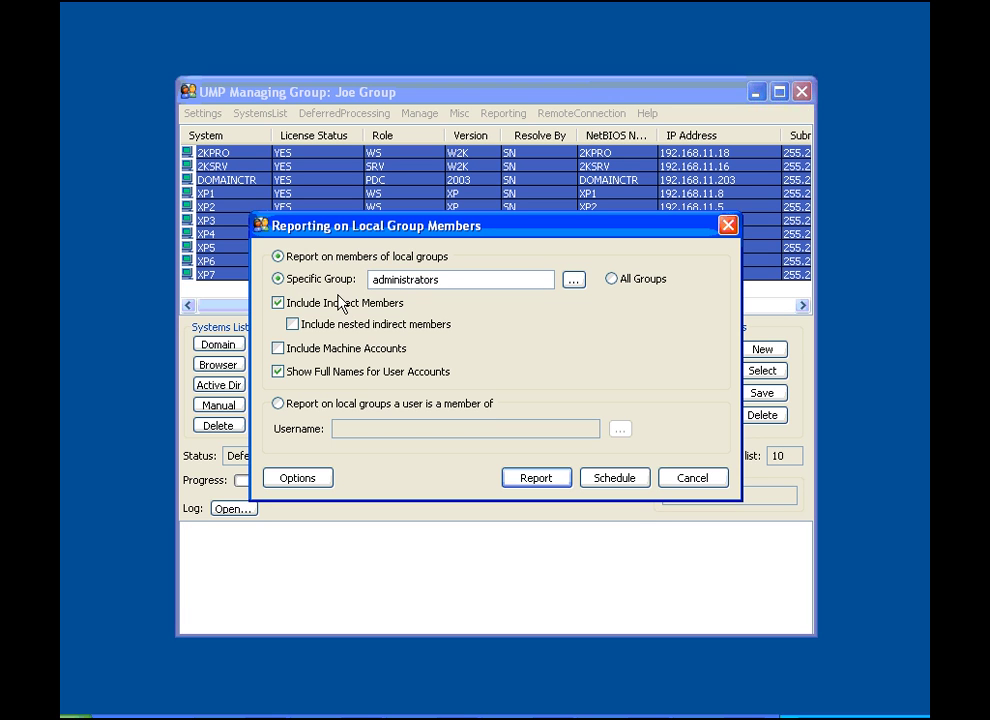
{"action": "left_click", "coordinate": [281, 406]}
{"action": "left_click", "coordinate": [350, 429]}
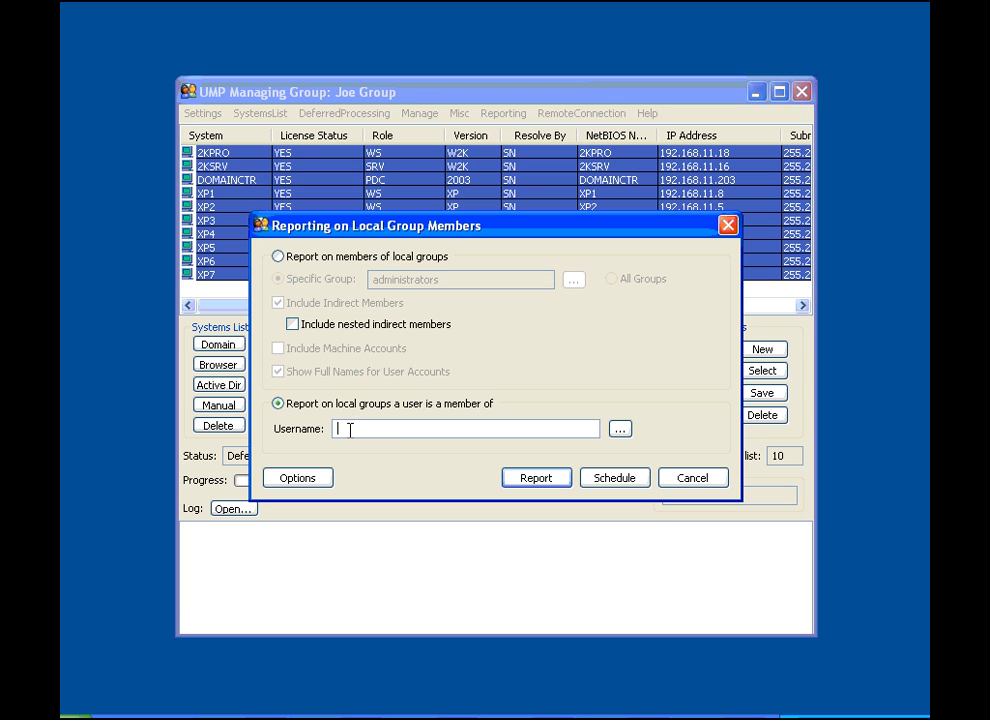
{"action": "type", "text": "Joe"}
{"action": "left_click", "coordinate": [278, 257]}
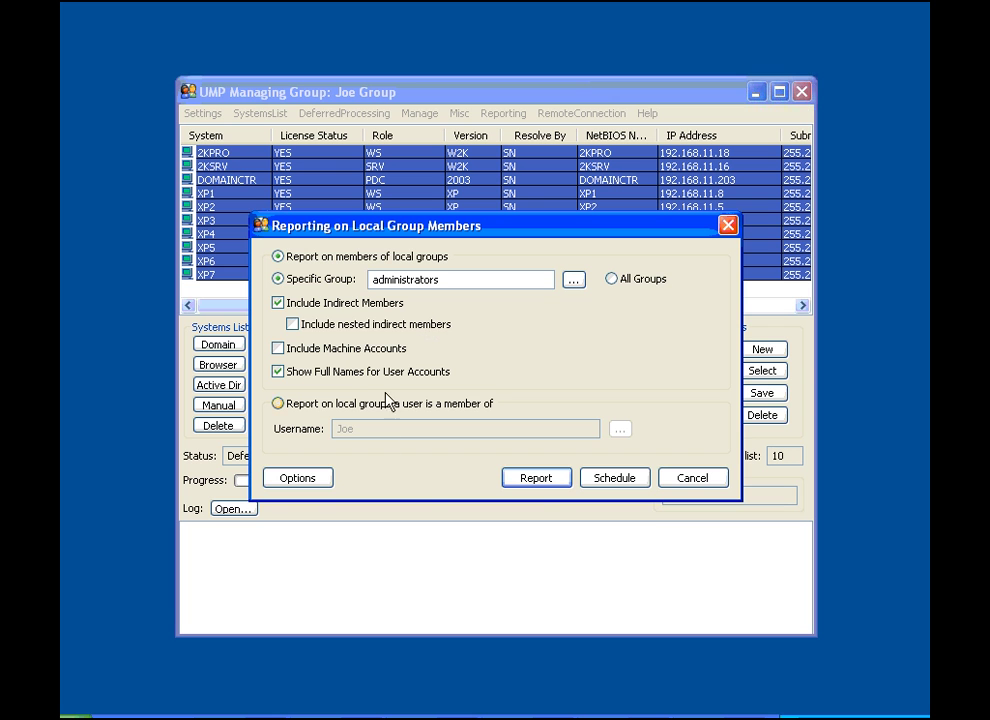
- Generate the membership report for the local administrators group and view the available actions for a domain user account on 2KPRO
{"action": "left_click", "coordinate": [536, 480]}
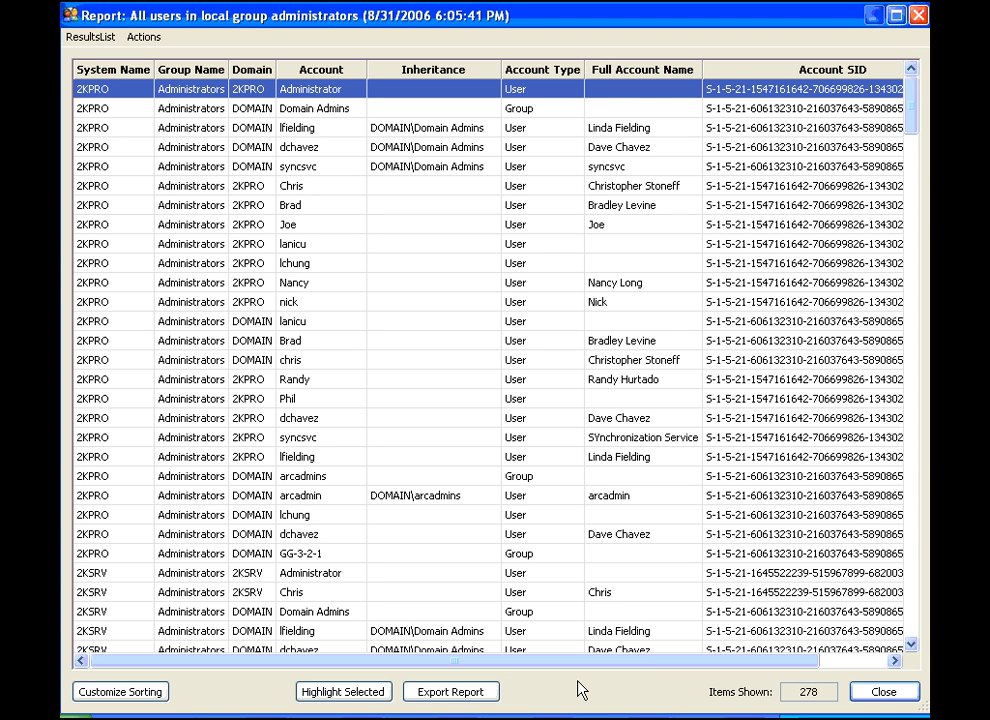
{"action": "left_click", "coordinate": [408, 424]}
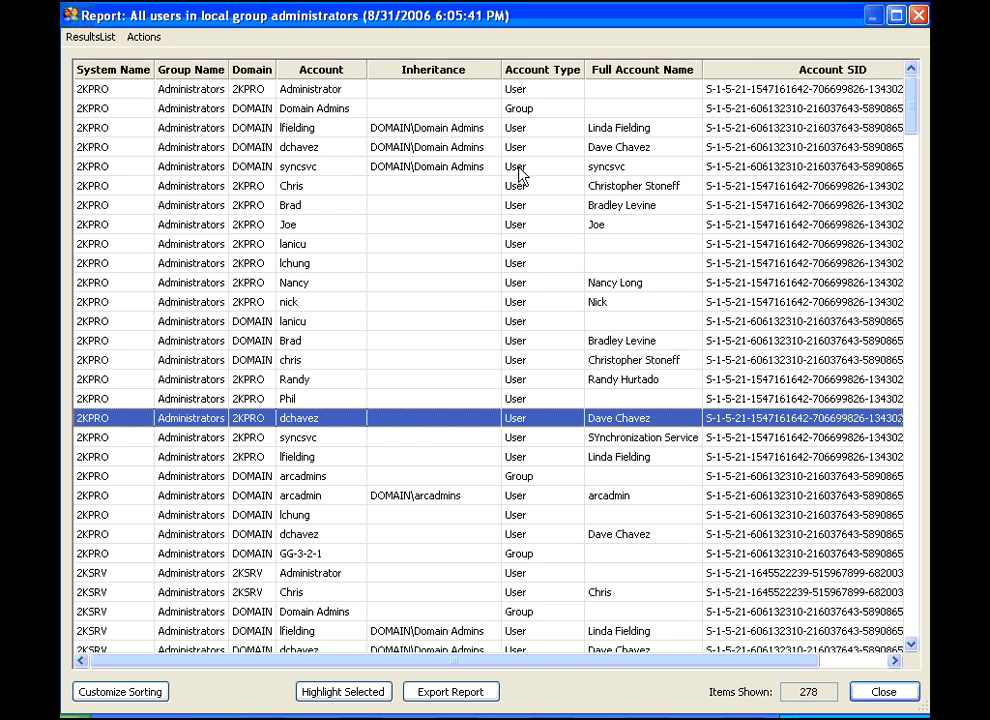
{"action": "left_click", "coordinate": [481, 151]}
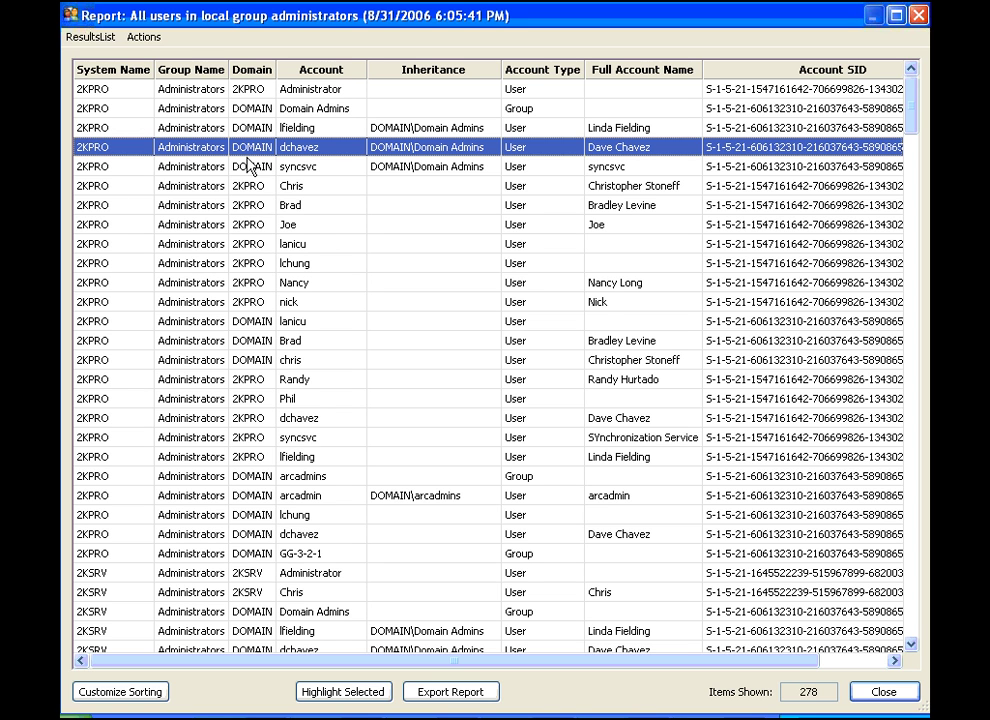
{"action": "left_click", "coordinate": [398, 535]}
{"action": "right_click", "coordinate": [395, 533]}
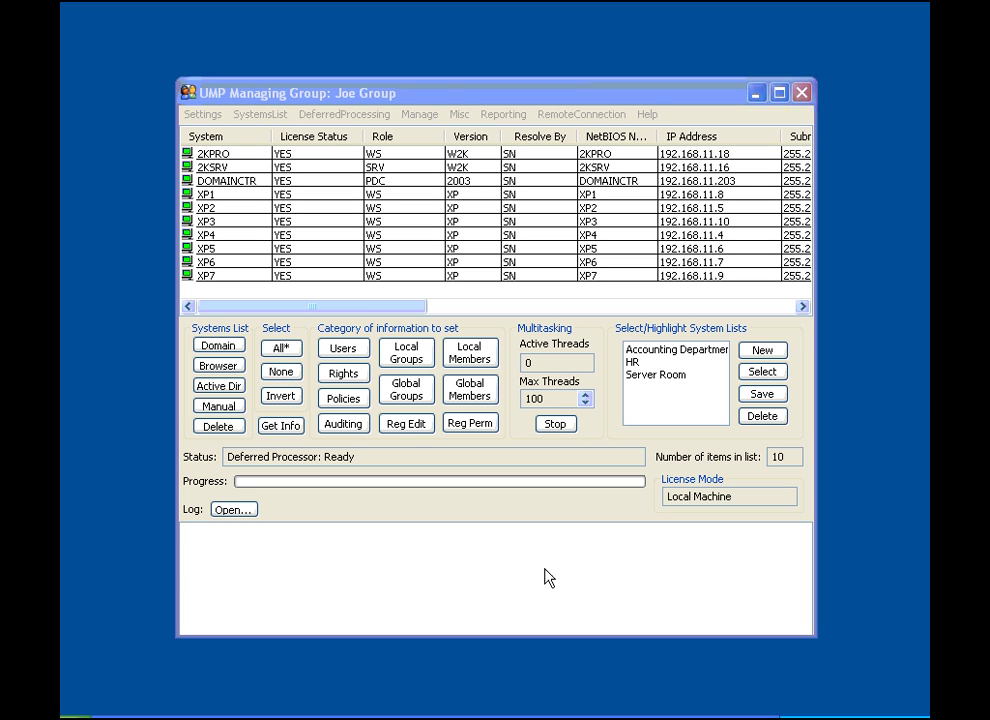
- Generate an advanced file shares report for all systems, leaving out special shares and showing one row for each permission
{"action": "left_click", "coordinate": [282, 347]}
{"action": "left_click", "coordinate": [280, 424]}
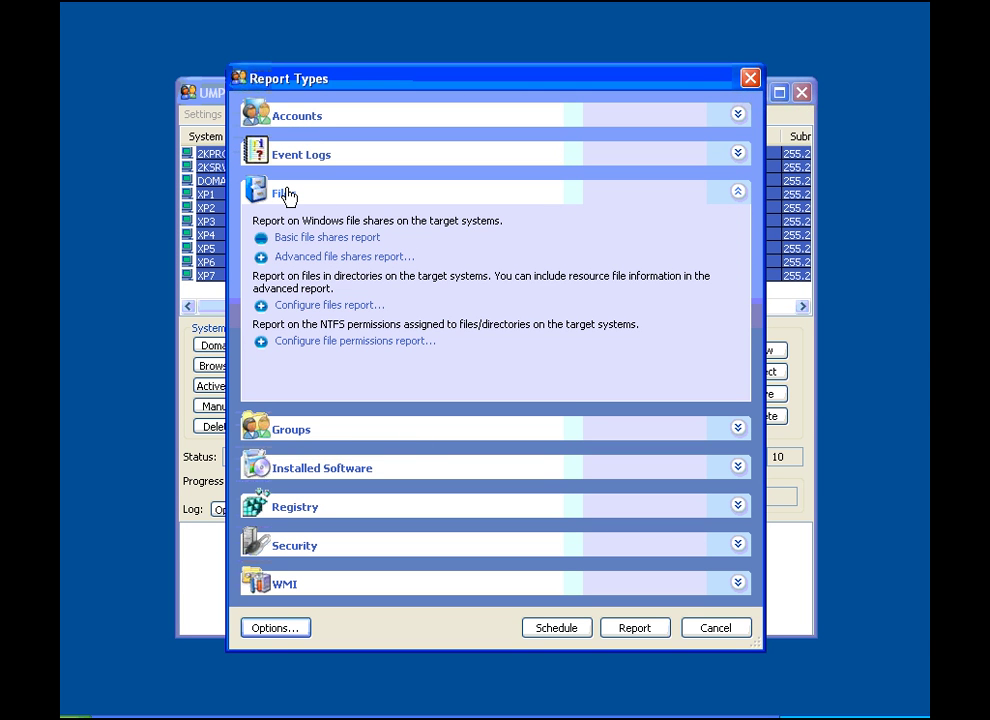
{"action": "left_click", "coordinate": [300, 238]}
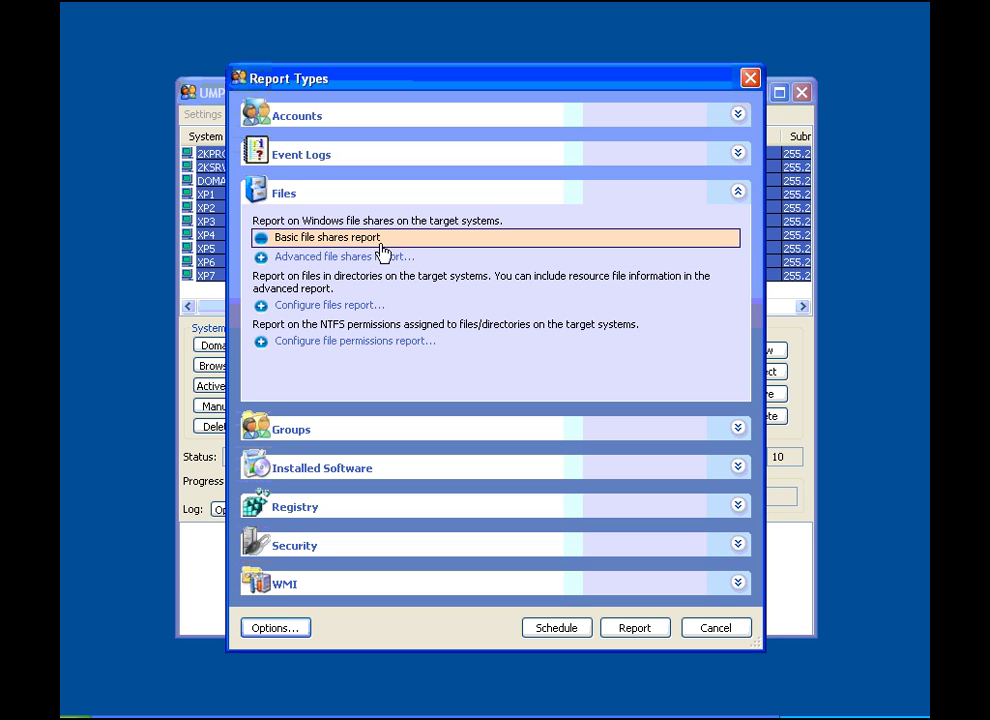
{"action": "left_click", "coordinate": [428, 268]}
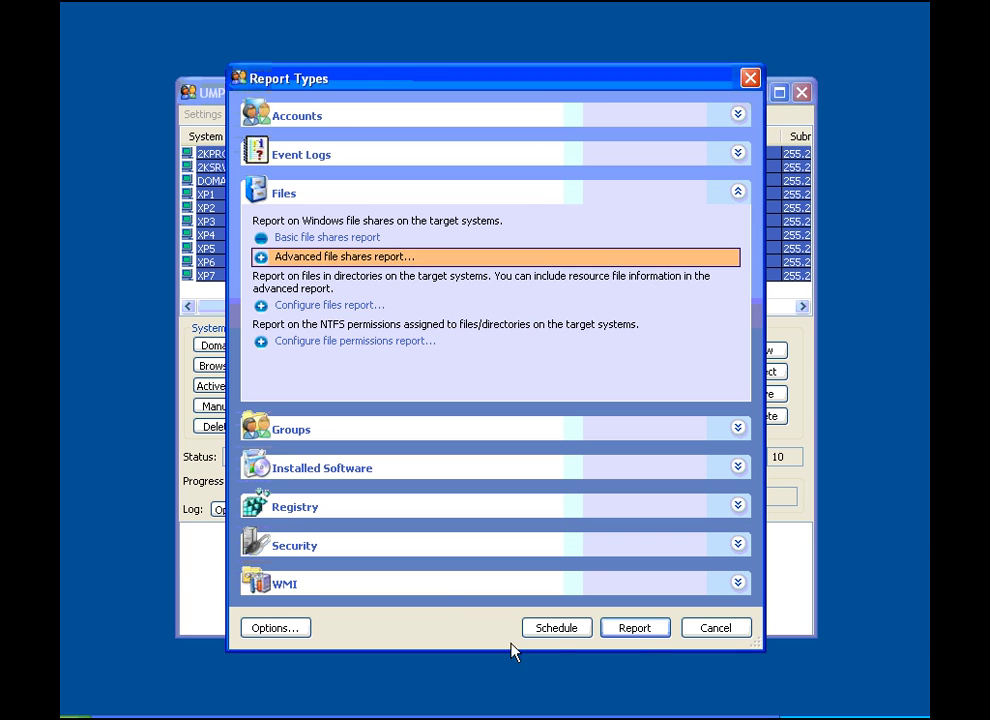
{"action": "left_click", "coordinate": [634, 630]}
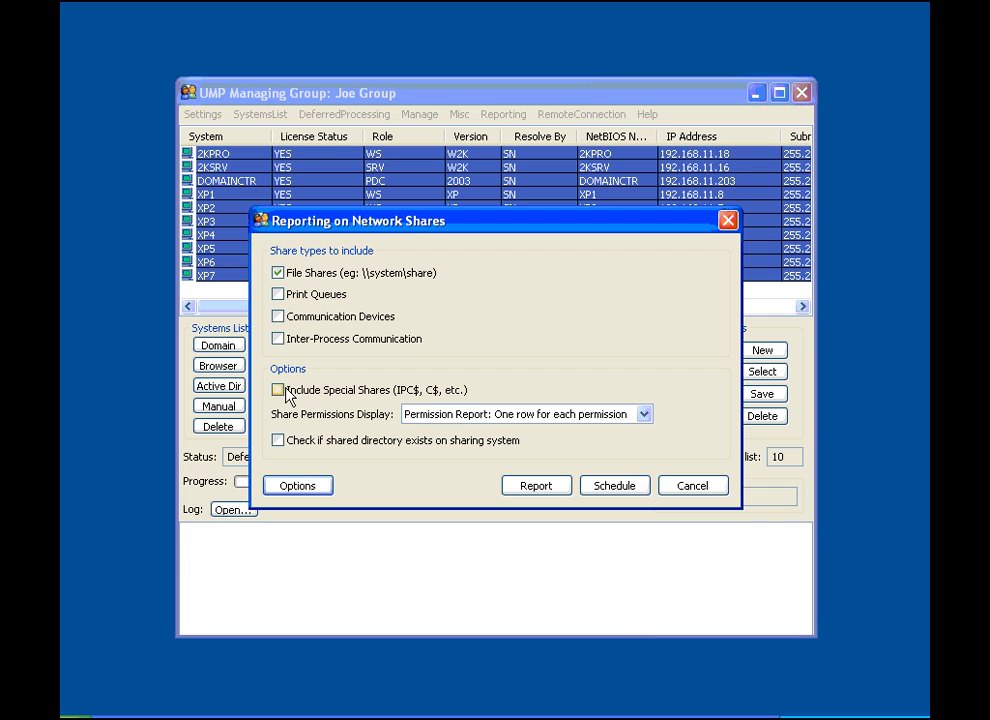
{"action": "left_click", "coordinate": [280, 391]}
{"action": "left_click", "coordinate": [278, 390]}
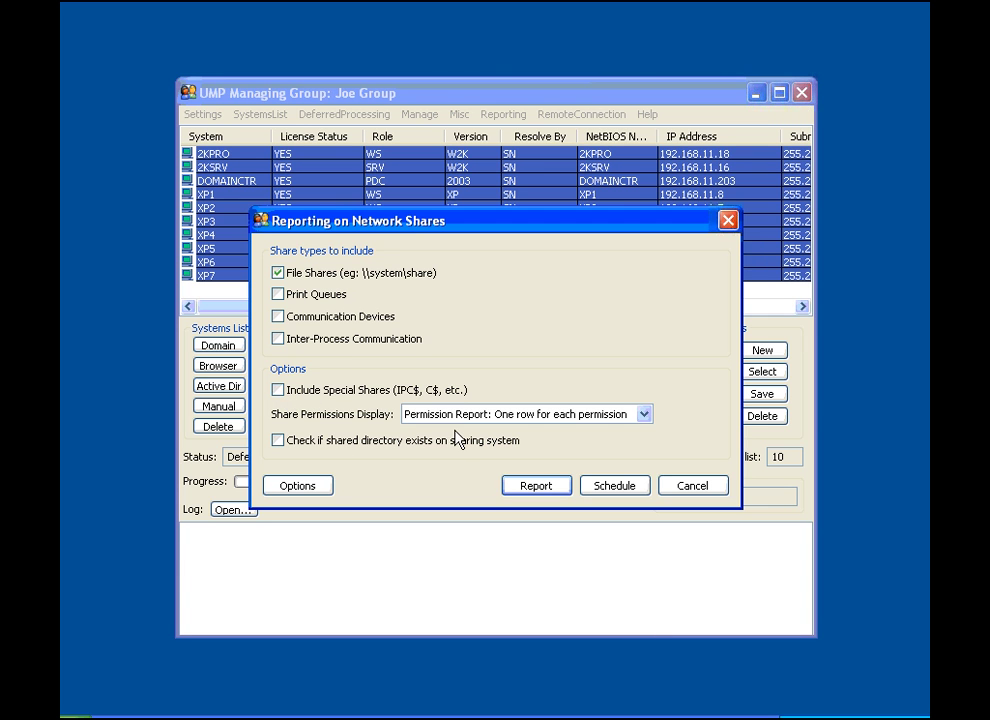
{"action": "left_click", "coordinate": [537, 490]}
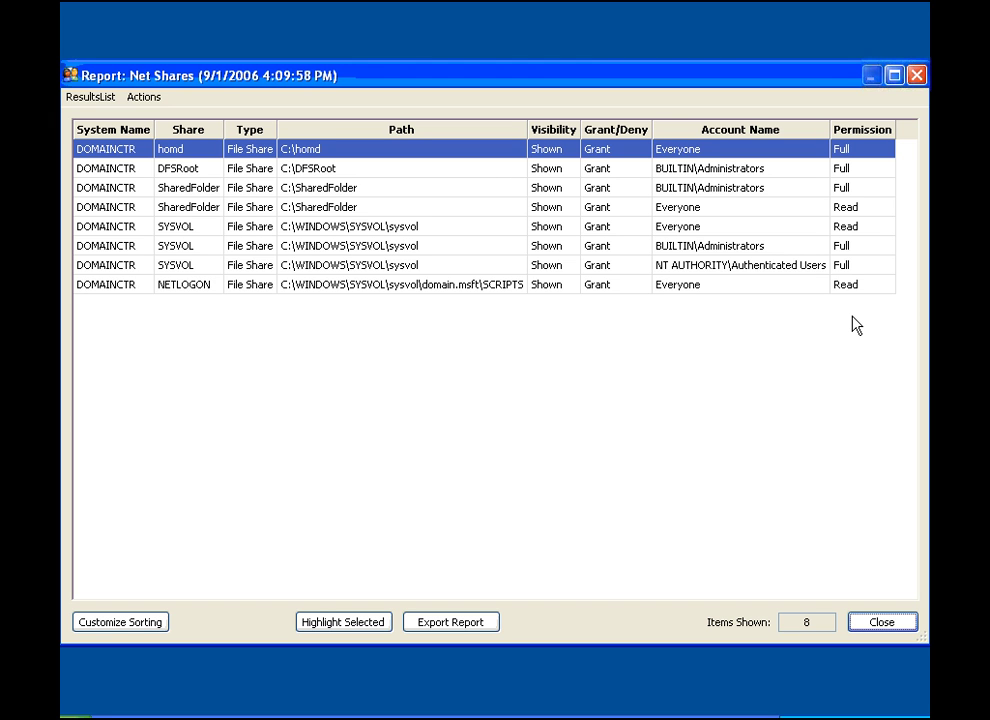
- Open the share permissions of SharedFolder on DOMAINCTR for editing from the report
{"action": "left_click", "coordinate": [298, 209]}
{"action": "right_click", "coordinate": [299, 212]}
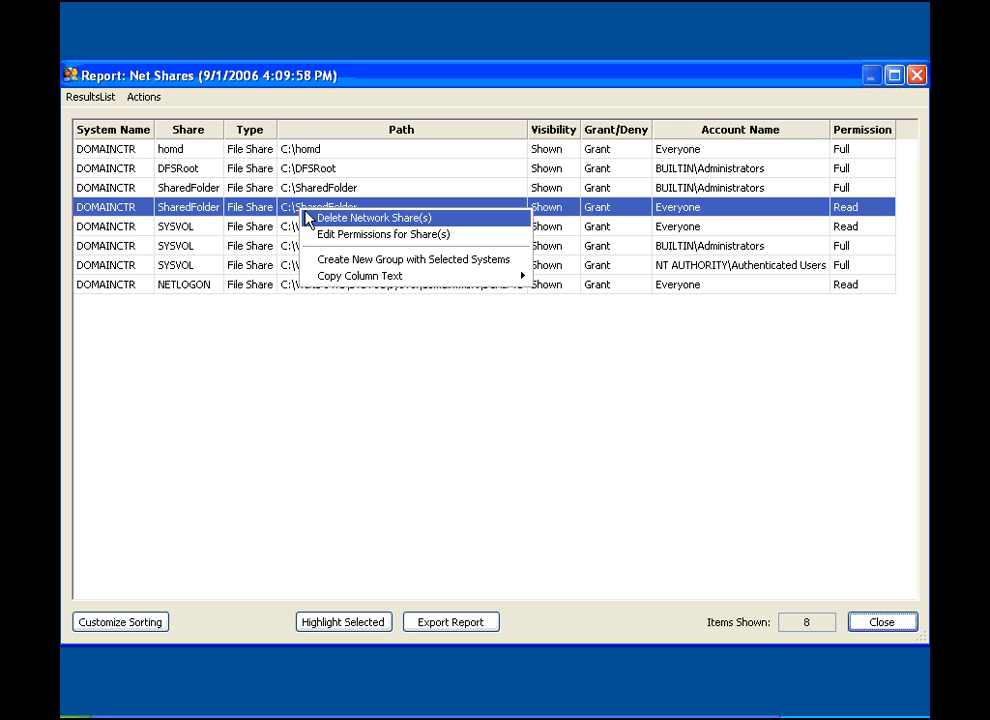
{"action": "left_click", "coordinate": [311, 234]}
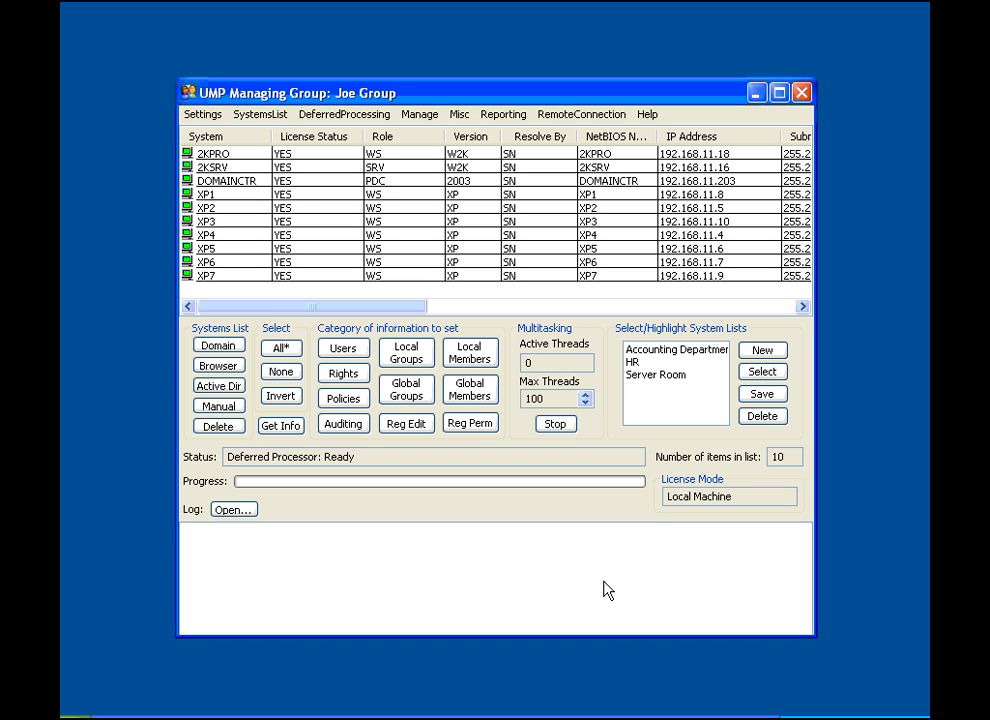
- Generate a files report for Notepad.exe in C:\Windows\System32 on all systems, leaving subdirectories out
{"action": "left_click", "coordinate": [281, 349]}
{"action": "left_click", "coordinate": [283, 426]}
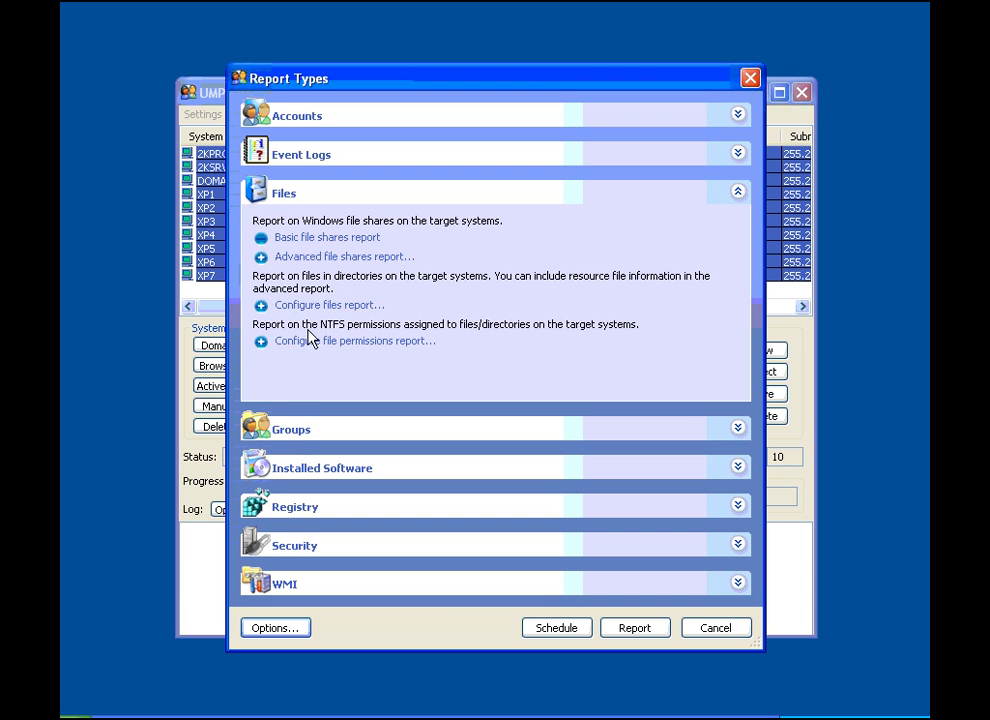
{"action": "left_click", "coordinate": [407, 315]}
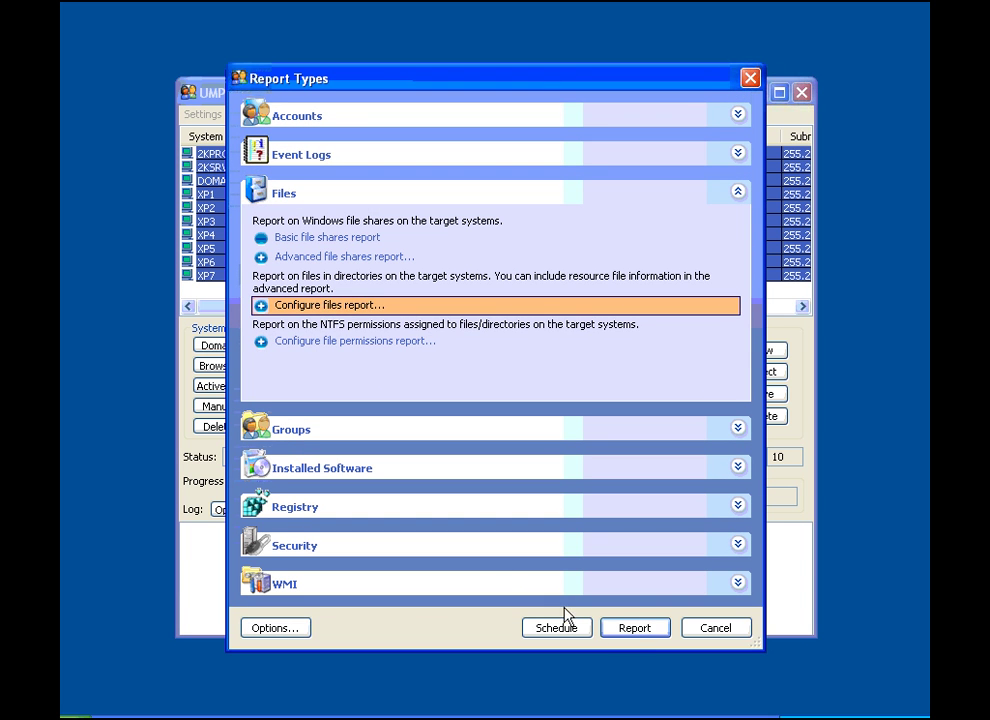
{"action": "left_click", "coordinate": [632, 628]}
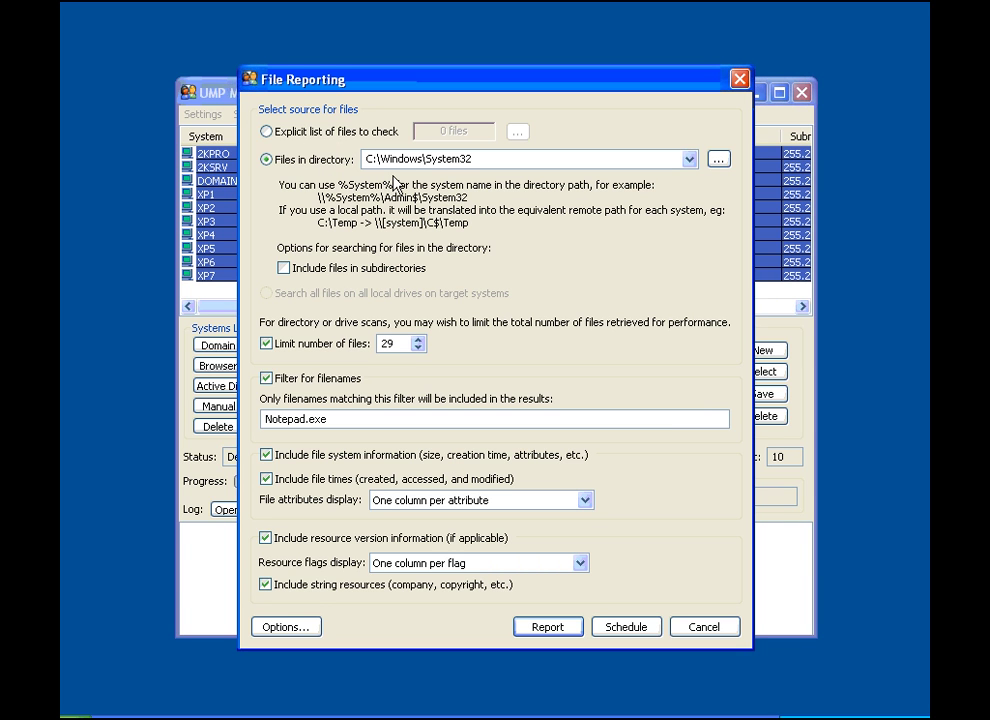
{"action": "left_click", "coordinate": [285, 270]}
{"action": "left_click", "coordinate": [285, 270]}
{"action": "left_click", "coordinate": [545, 630]}
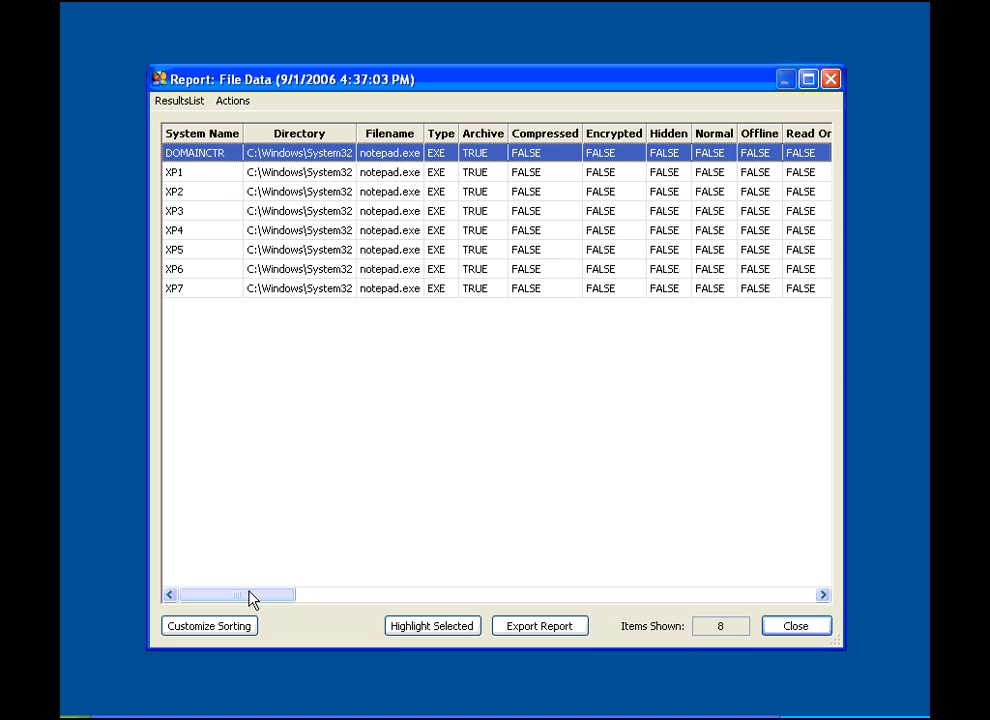
- Examine the attribute, time and size columns of the file report and view the available actions for notepad.exe on DOMAINCTR
{"action": "left_click_drag", "start_coordinate": [250, 598], "coordinate": [427, 599]}
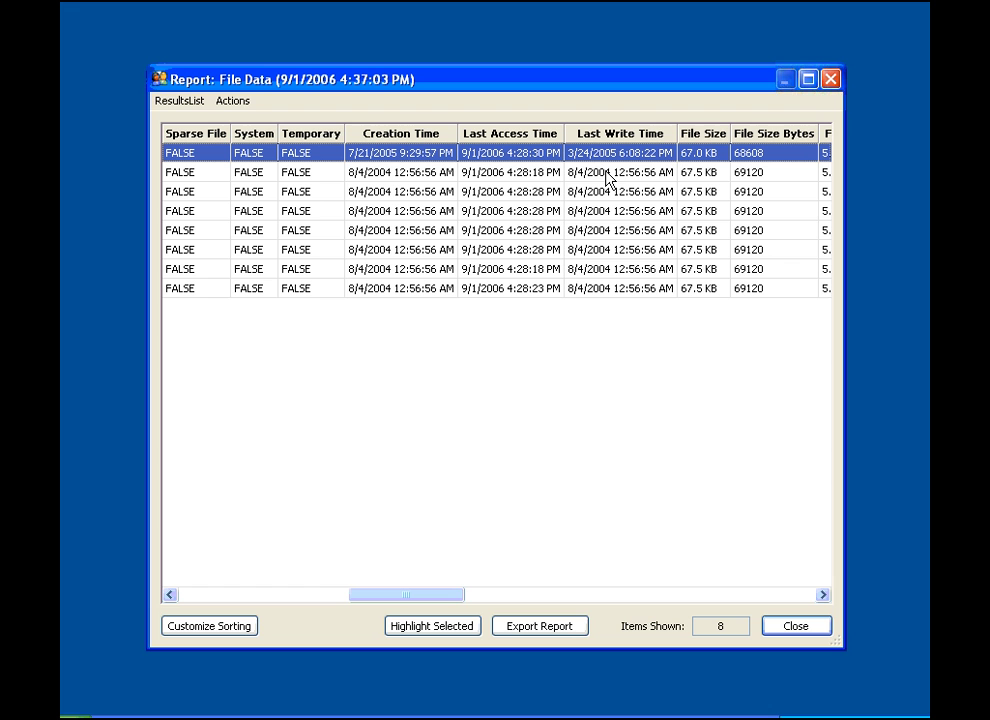
{"action": "left_click_drag", "start_coordinate": [380, 597], "coordinate": [192, 596]}
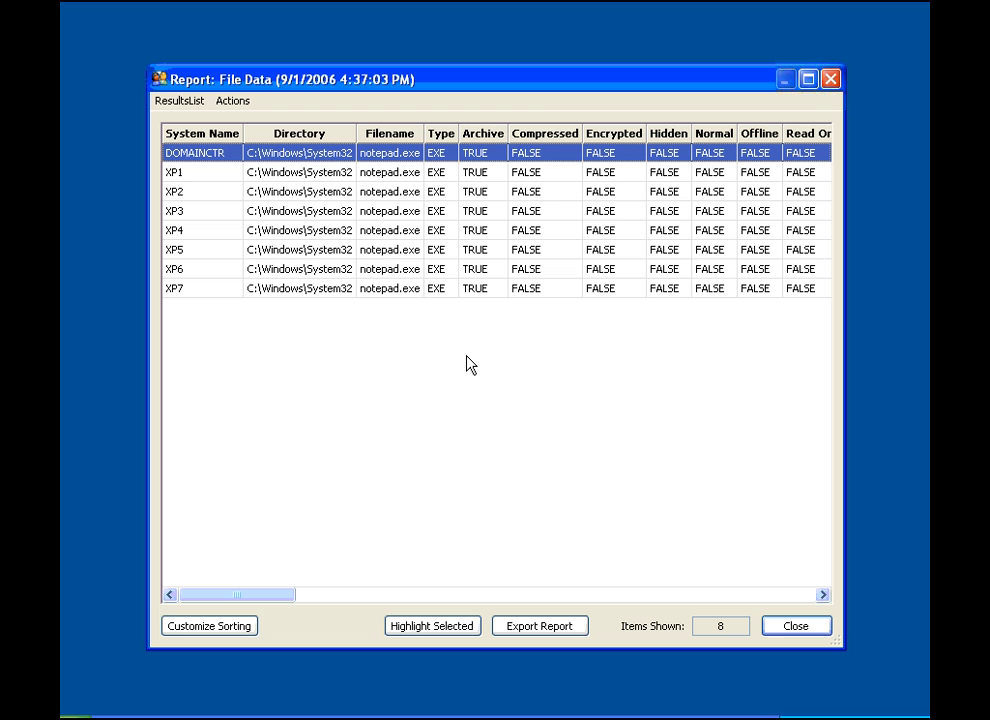
{"action": "right_click", "coordinate": [372, 158]}
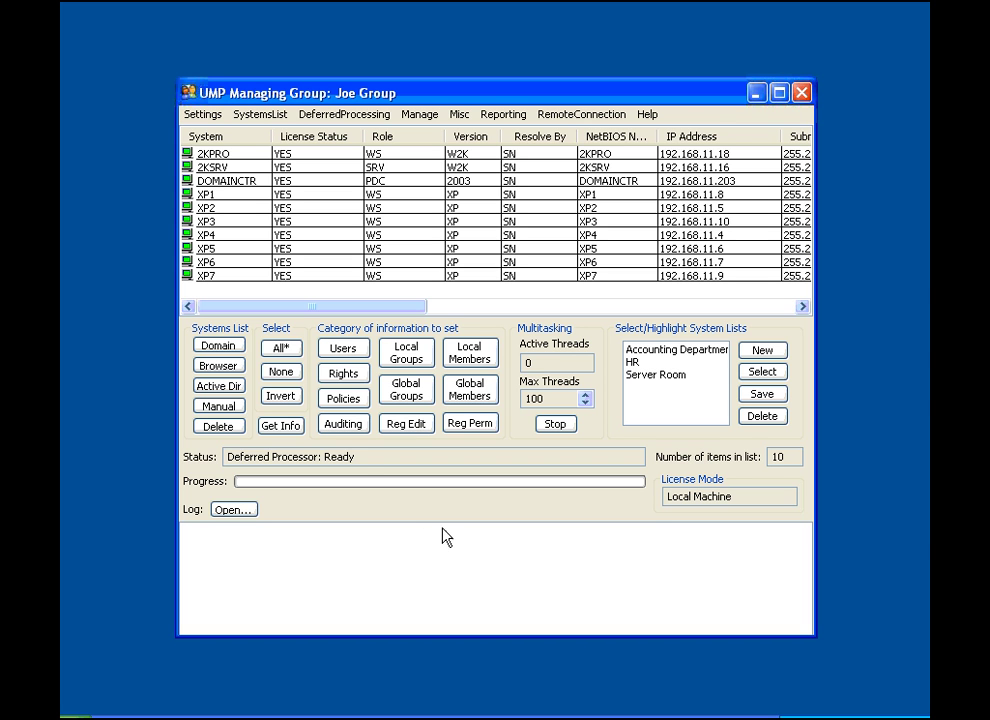
- Open the settings of the file permissions report for all systems
{"action": "left_click", "coordinate": [282, 348]}
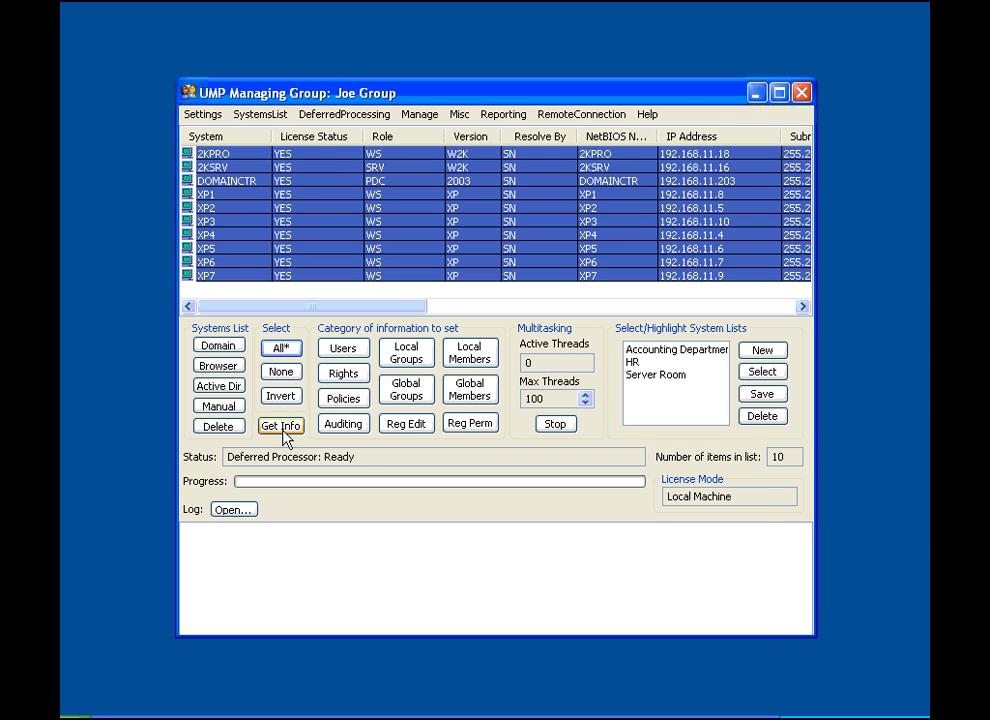
{"action": "left_click", "coordinate": [283, 428]}
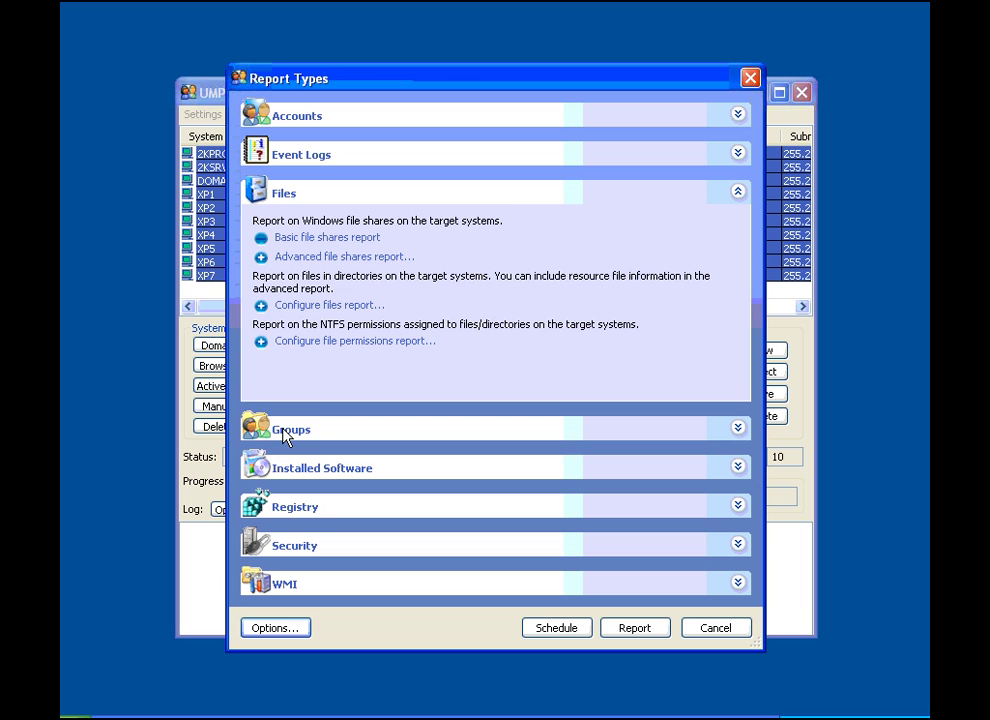
{"action": "left_click", "coordinate": [349, 343]}
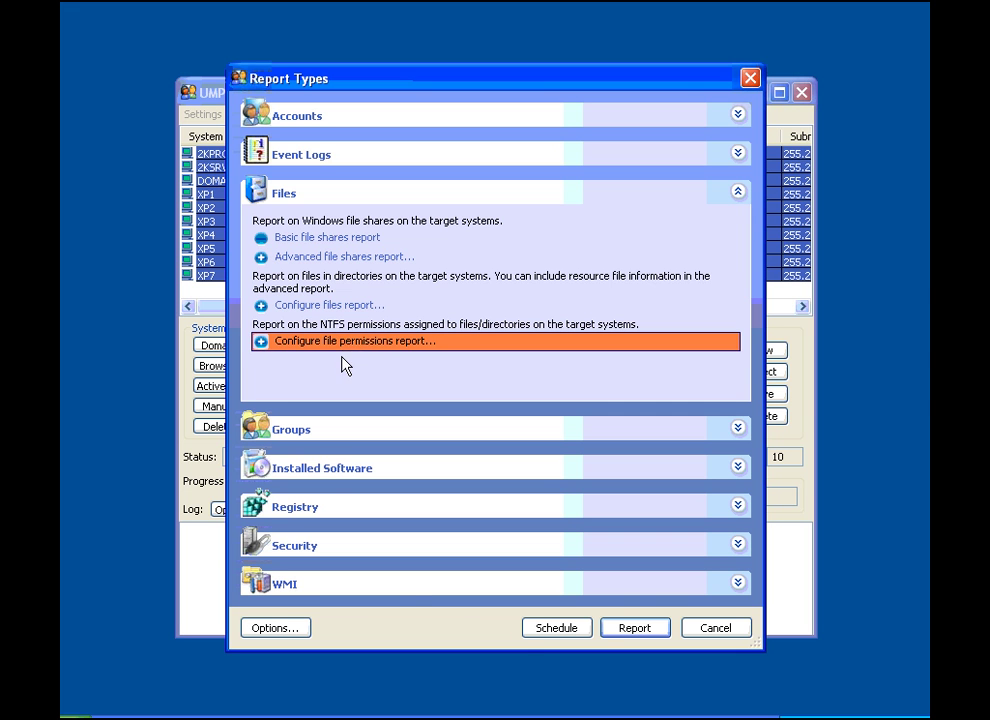
{"action": "left_click", "coordinate": [632, 629]}
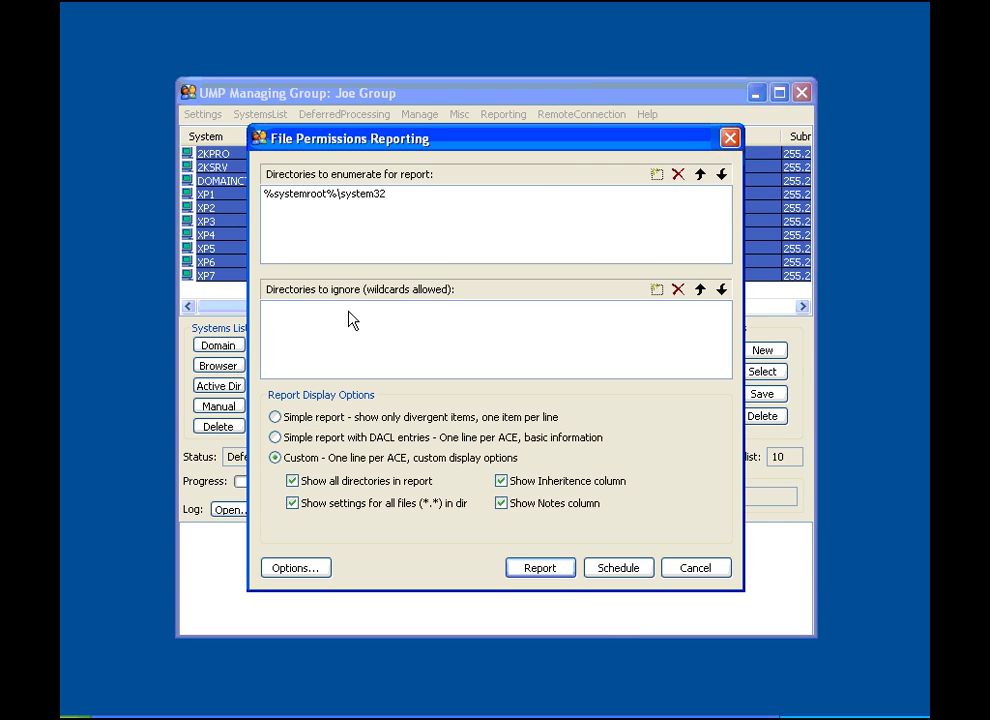
- Generate a custom file permissions report for %systemroot%\system32 with the Inheritance and Notes columns, and sort it by account
{"action": "left_click", "coordinate": [276, 418]}
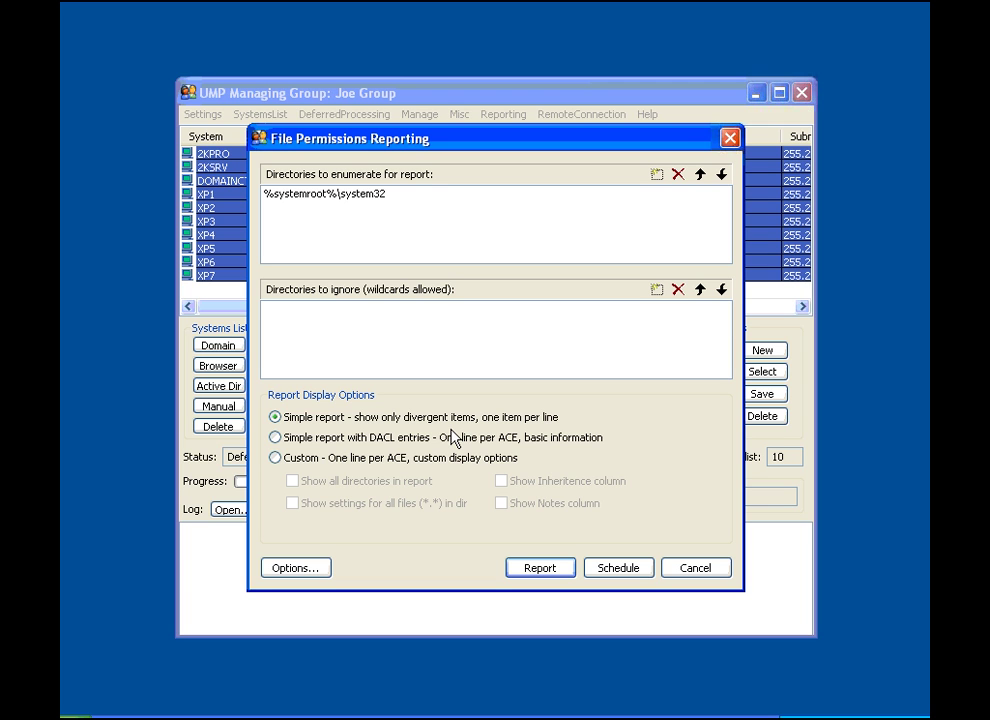
{"action": "left_click", "coordinate": [279, 440]}
{"action": "left_click", "coordinate": [275, 458]}
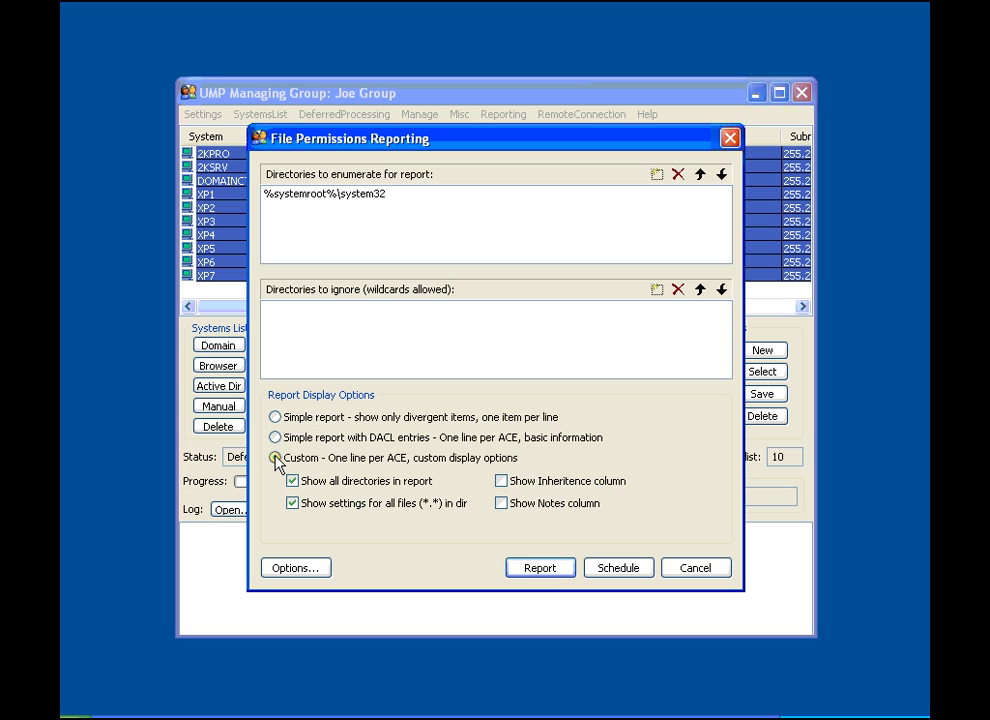
{"action": "left_click", "coordinate": [500, 481]}
{"action": "left_click", "coordinate": [532, 574]}
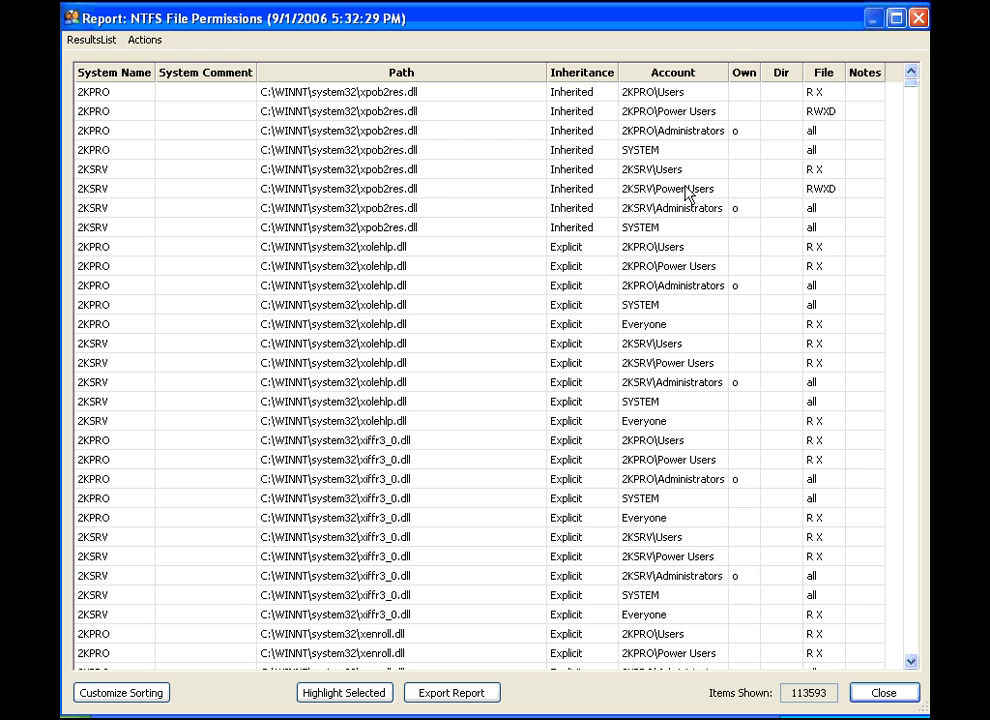
{"action": "left_click", "coordinate": [687, 75]}
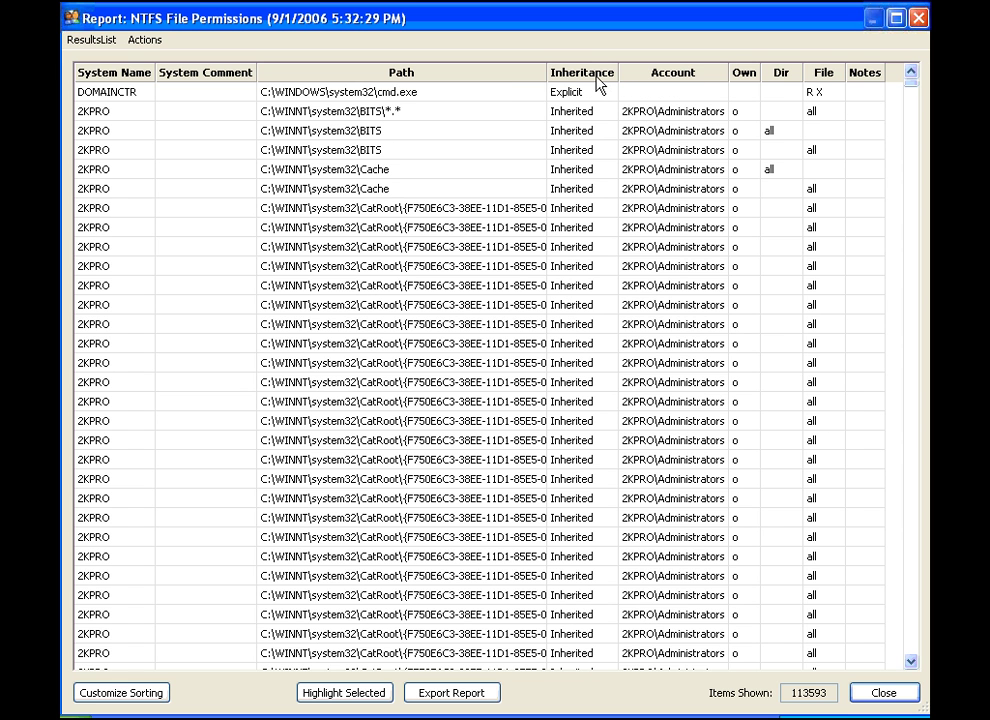
- Sort the file permissions report by inheritance with inherited entries first, and select the XP7\users entry for C:\WINDOWS\system32\1033\*.*
{"action": "left_click", "coordinate": [596, 73]}
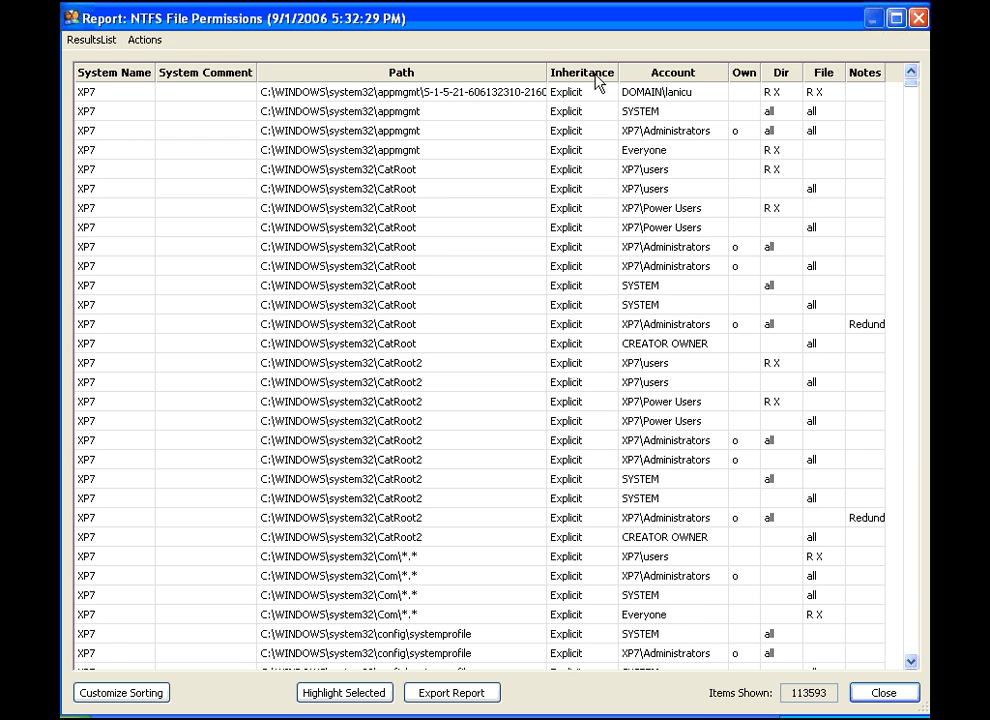
{"action": "left_click", "coordinate": [594, 74]}
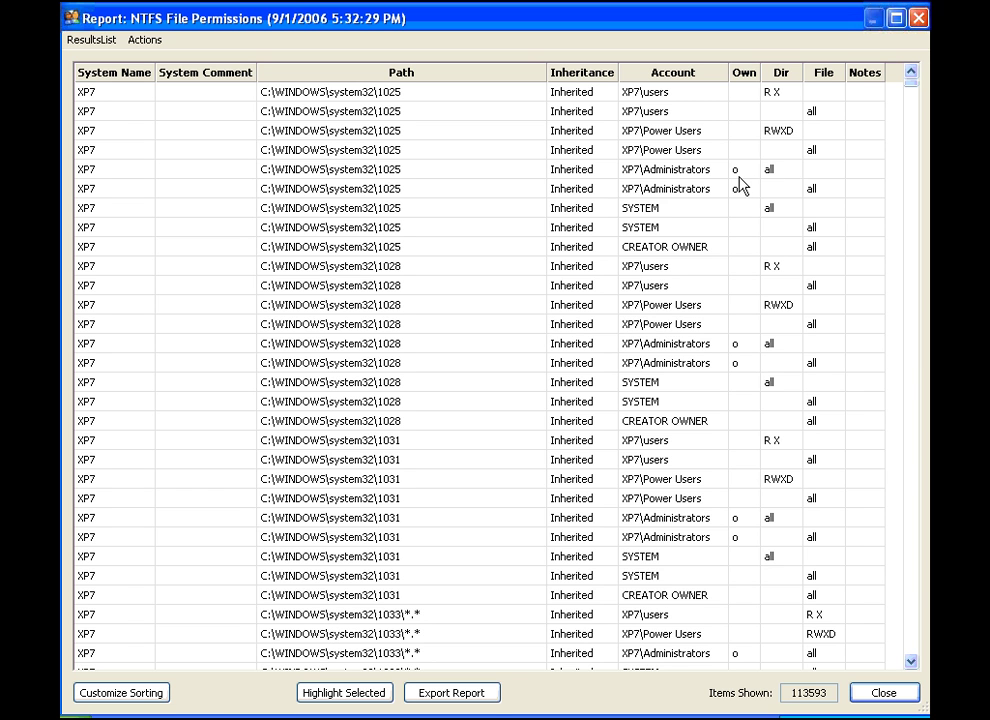
{"action": "left_click", "coordinate": [420, 615]}
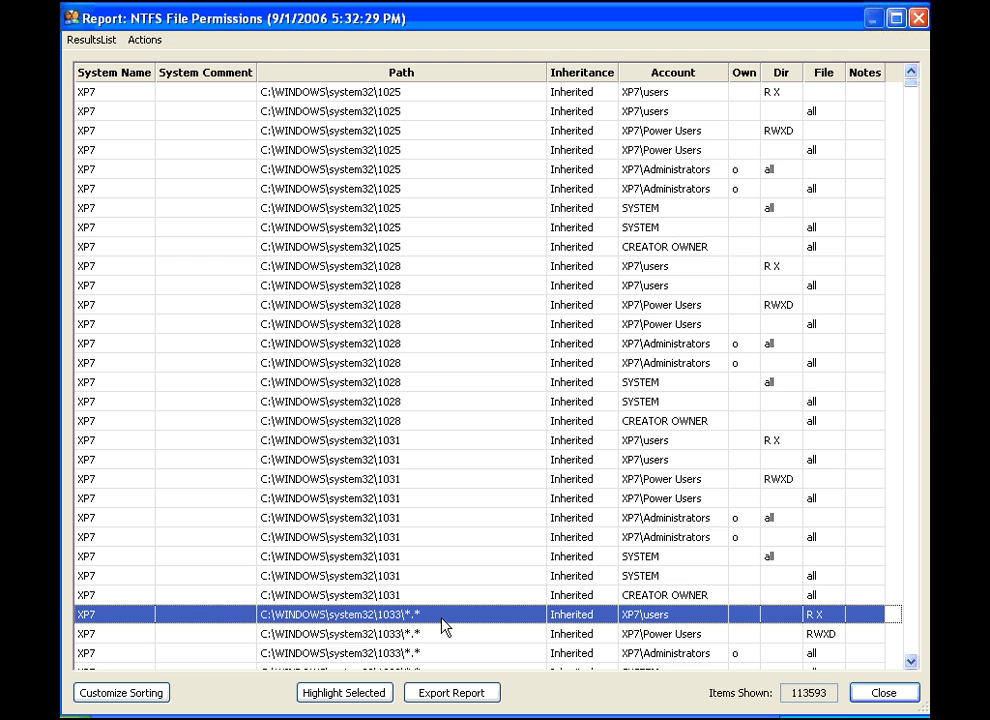
- Open the security settings of C:\WINDOWS\system32\1025 on XP7 and view the permissions of Users, Power Users and Administrators
{"action": "right_click", "coordinate": [476, 137]}
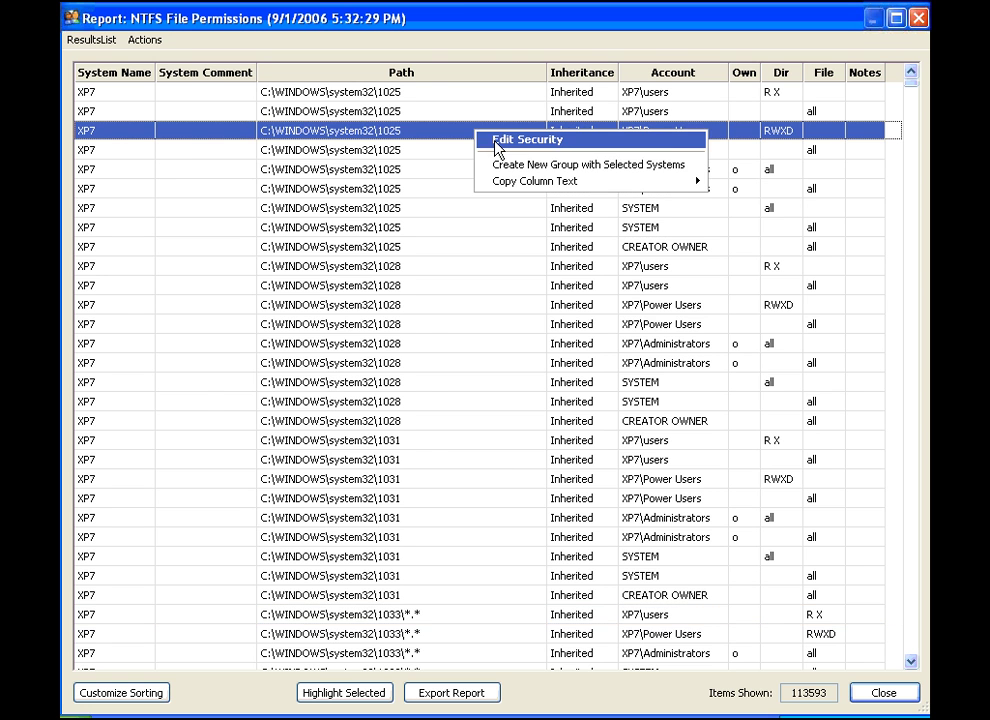
{"action": "left_click", "coordinate": [497, 142]}
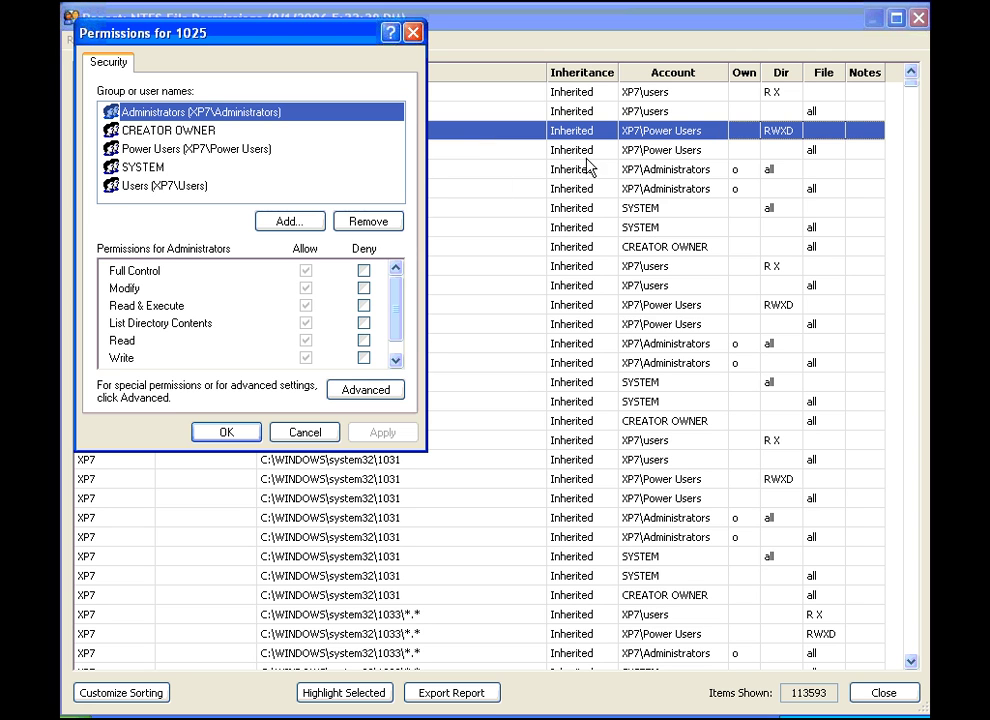
{"action": "left_click", "coordinate": [170, 192]}
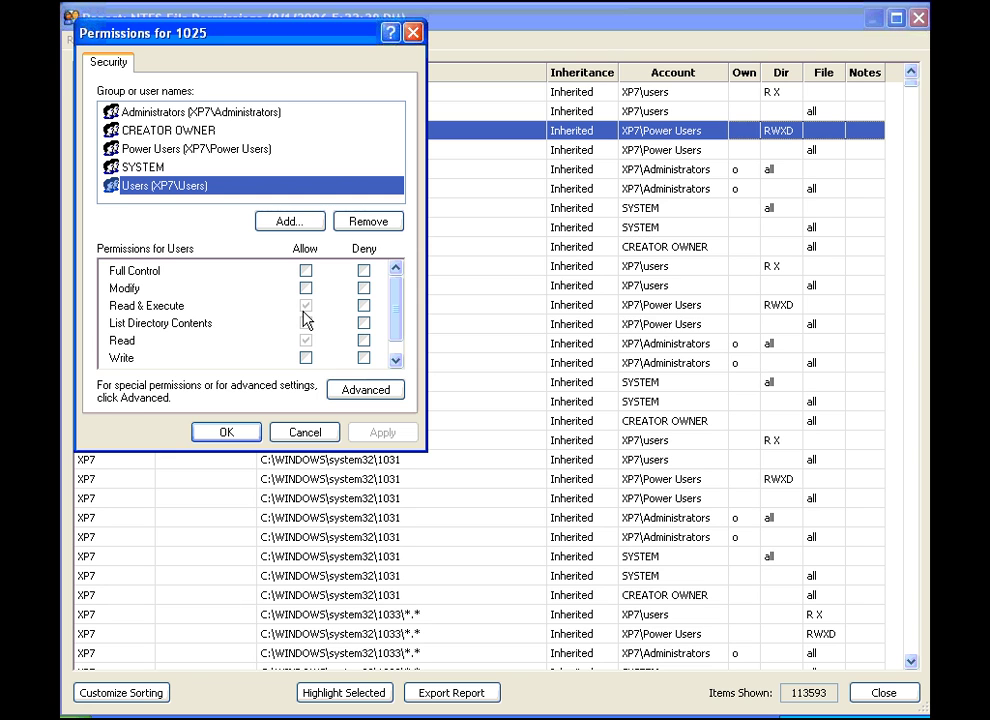
{"action": "left_click", "coordinate": [200, 152]}
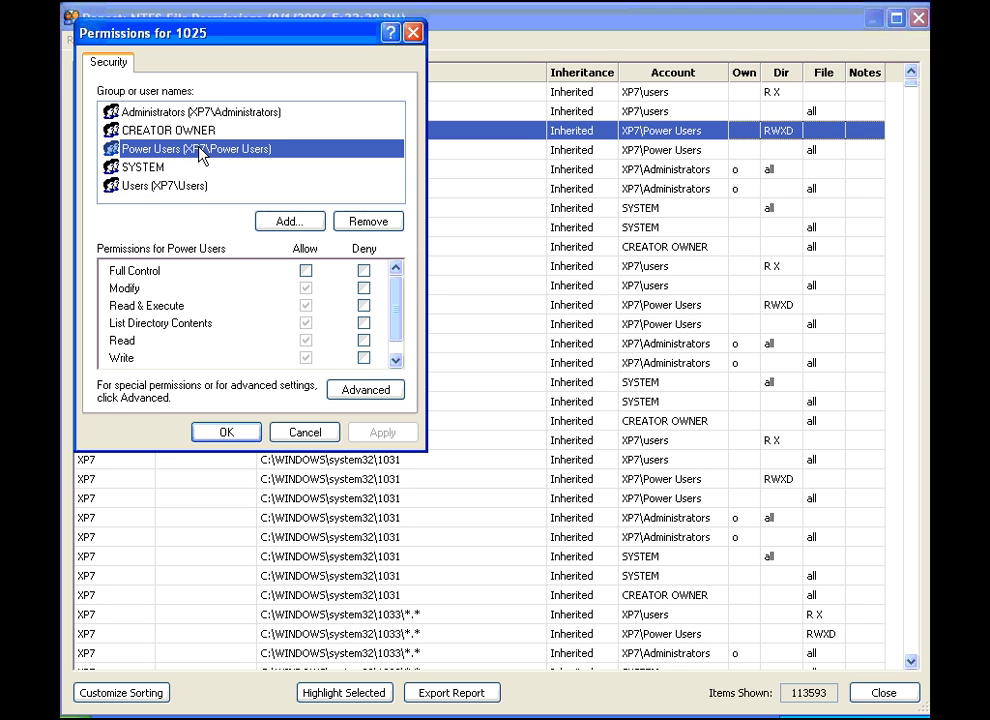
{"action": "left_click", "coordinate": [180, 116]}
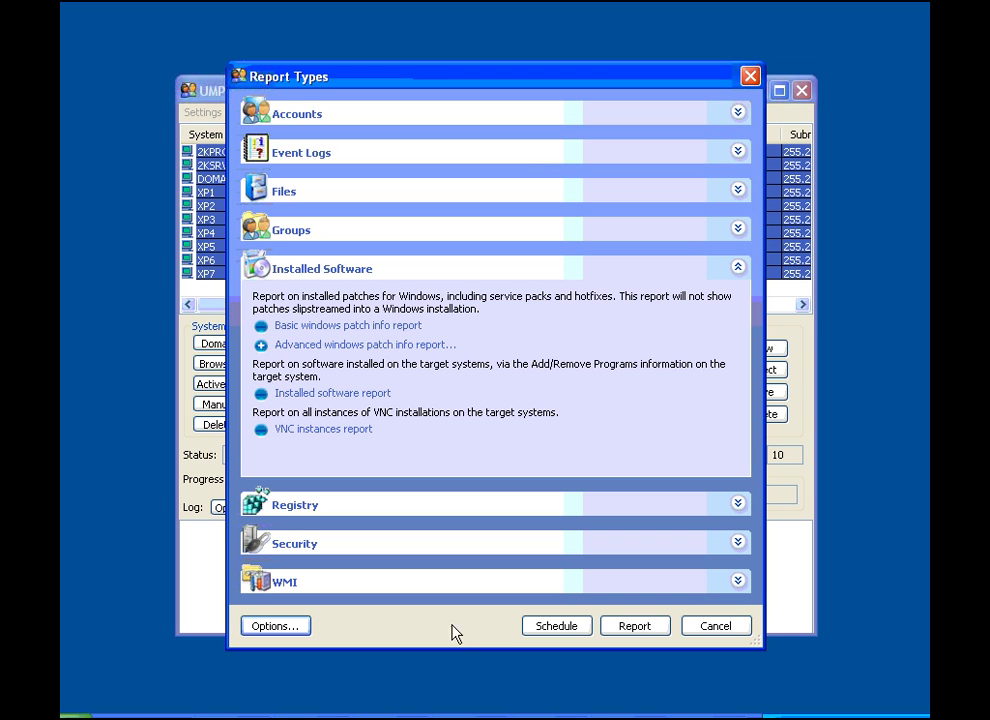
- Generate an advanced Windows patch report on service packs and hotfixes, filtered by the substring KB87333
{"action": "left_click", "coordinate": [474, 345]}
{"action": "left_click", "coordinate": [632, 628]}
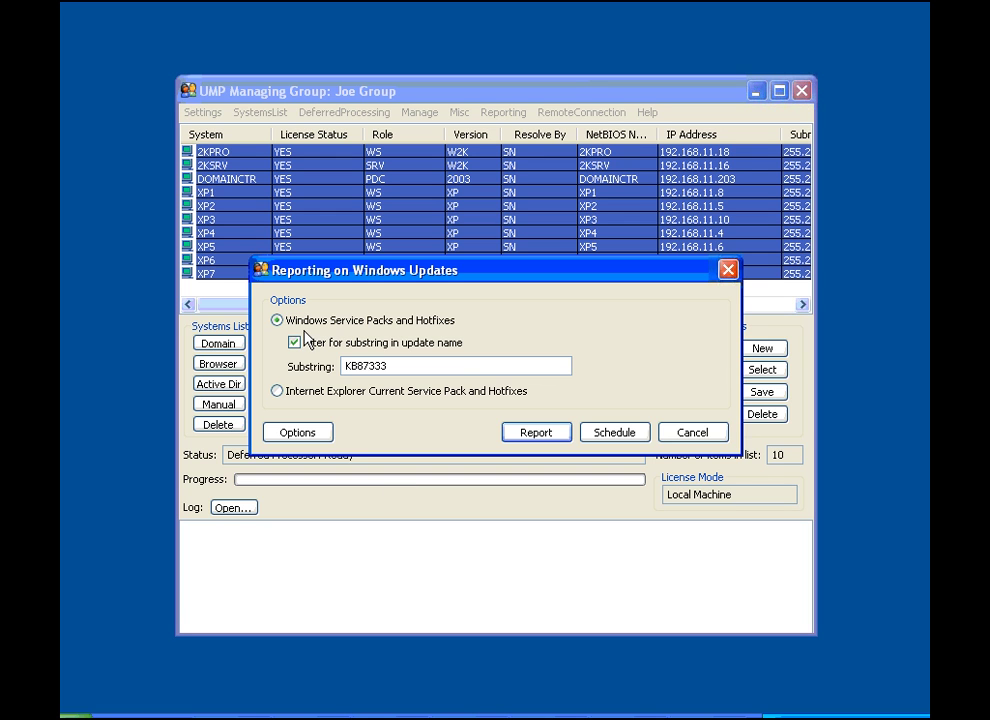
{"action": "left_click", "coordinate": [283, 395]}
{"action": "left_click", "coordinate": [279, 322]}
{"action": "left_click_drag", "start_coordinate": [392, 366], "coordinate": [333, 366]}
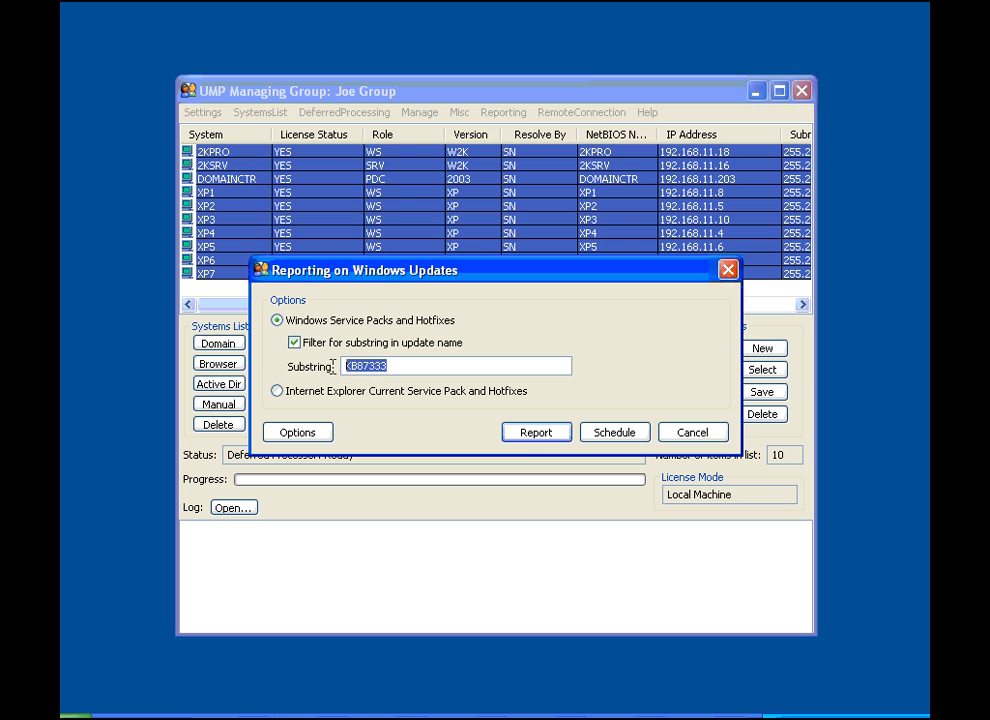
{"action": "left_click", "coordinate": [522, 440]}
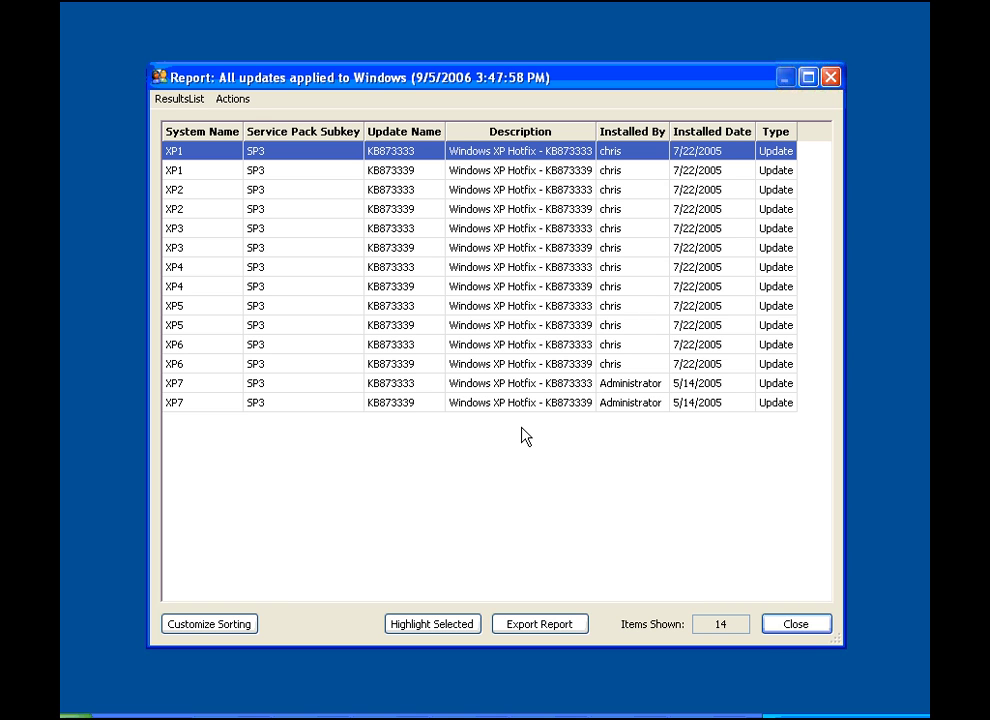
- Highlight the systems of all patch report entries in the systems list, close the report and invert the system selection
{"action": "key", "text": "ctrl+a"}
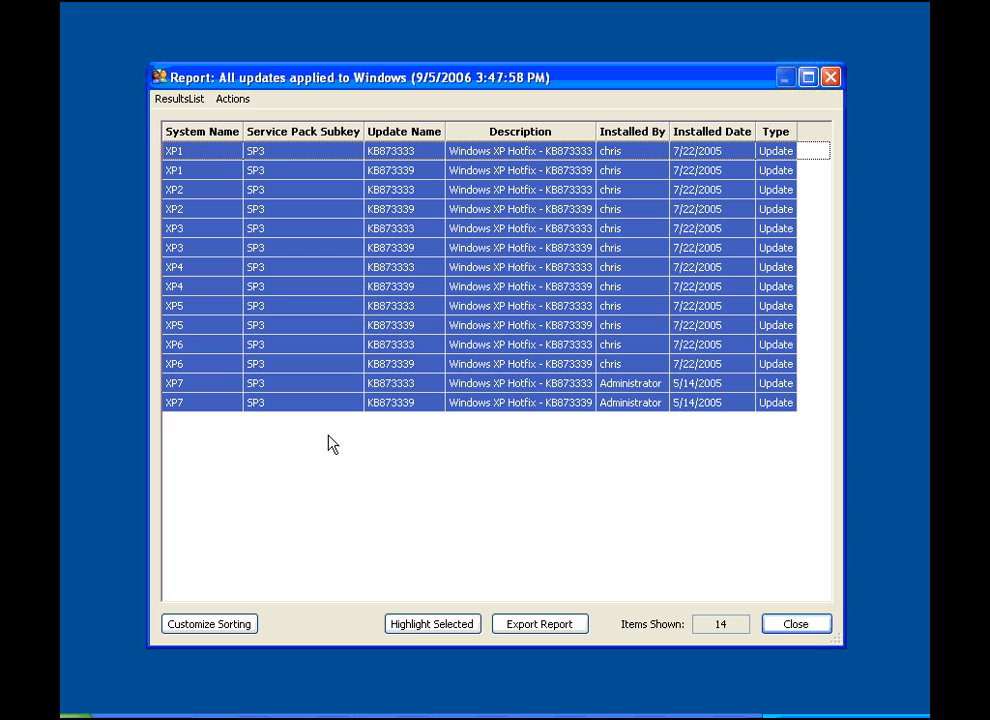
{"action": "left_click", "coordinate": [438, 627]}
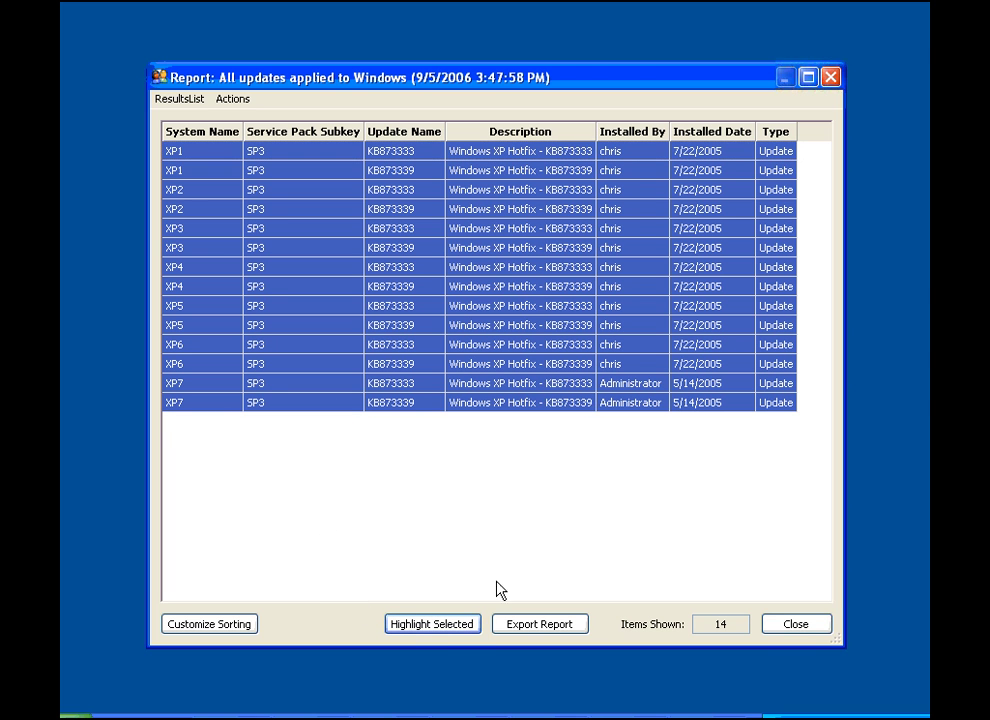
{"action": "left_click_drag", "start_coordinate": [528, 94], "coordinate": [685, 95]}
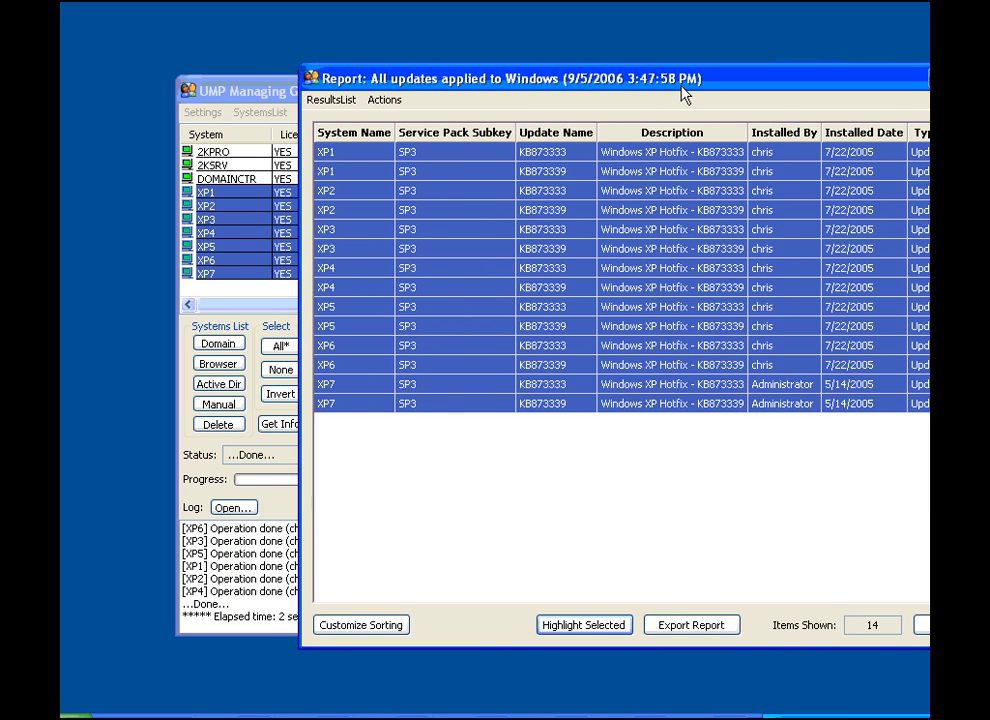
{"action": "left_click", "coordinate": [982, 79]}
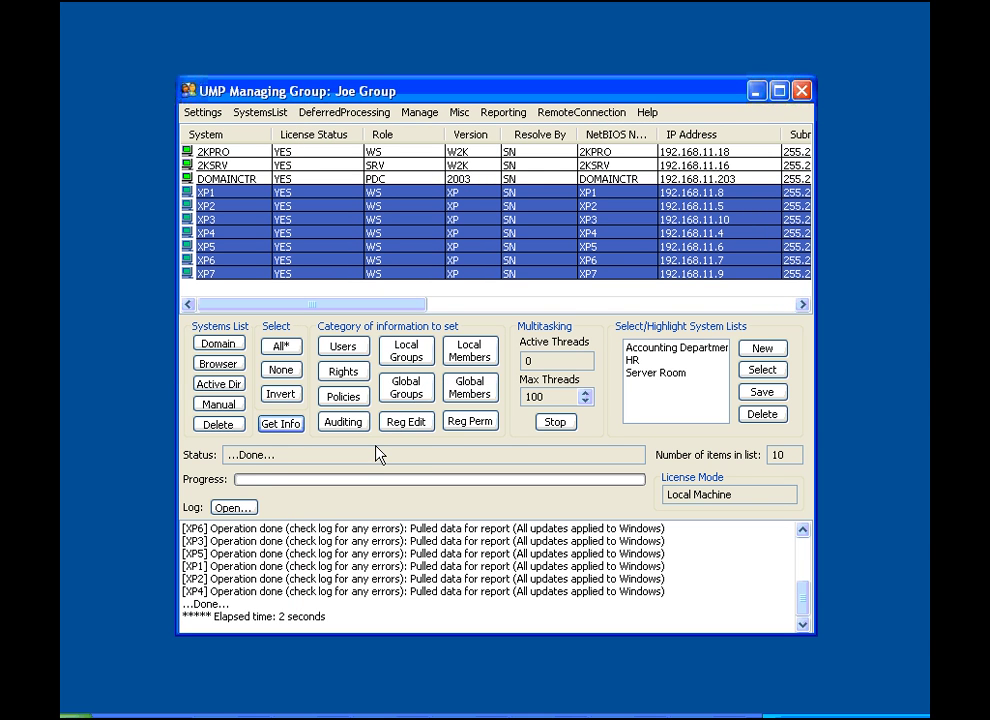
{"action": "left_click", "coordinate": [292, 396]}
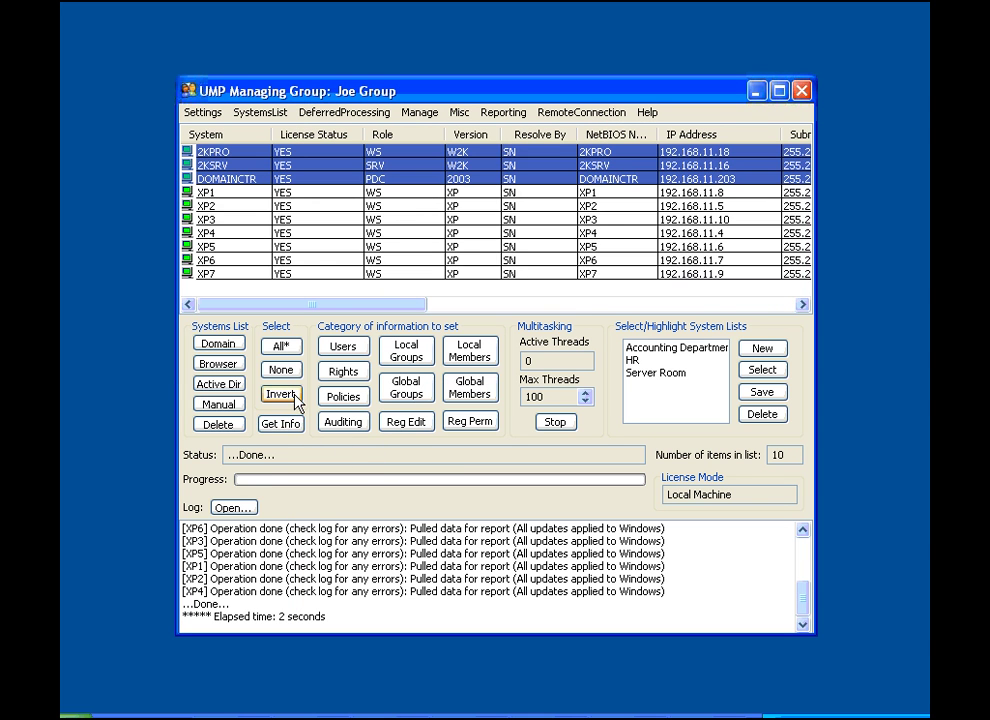
{"action": "left_click", "coordinate": [419, 112]}
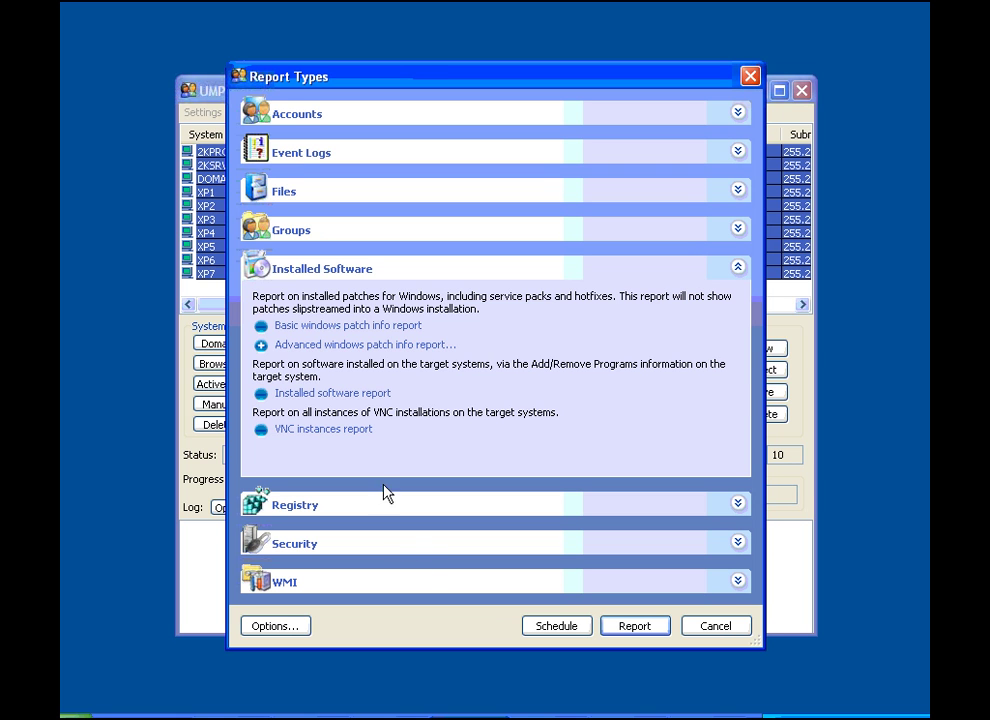
- Generate the installed software report for all systems, check its install location, date and uninstall command columns, and close it
{"action": "left_click", "coordinate": [618, 626]}
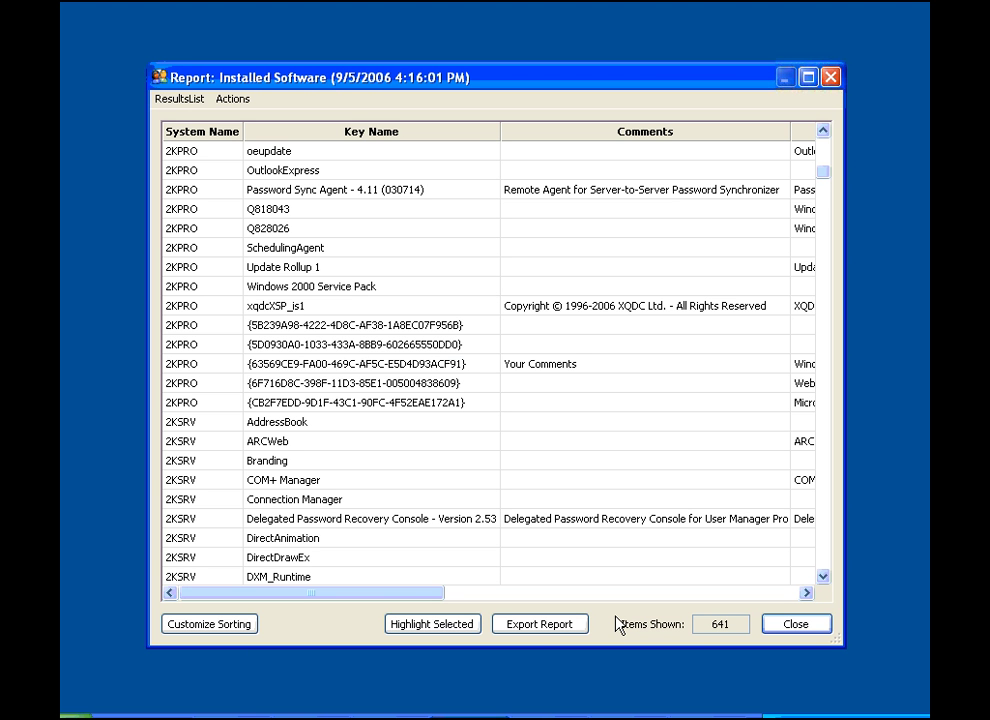
{"action": "left_click_drag", "start_coordinate": [376, 597], "coordinate": [591, 598]}
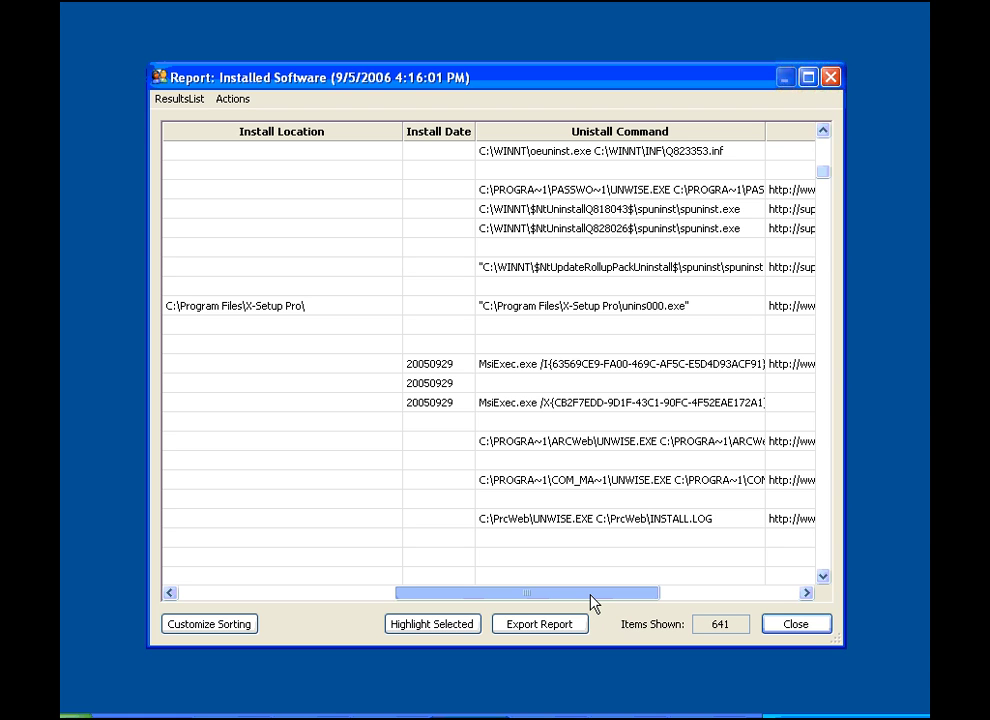
{"action": "left_click_drag", "start_coordinate": [592, 602], "coordinate": [371, 608]}
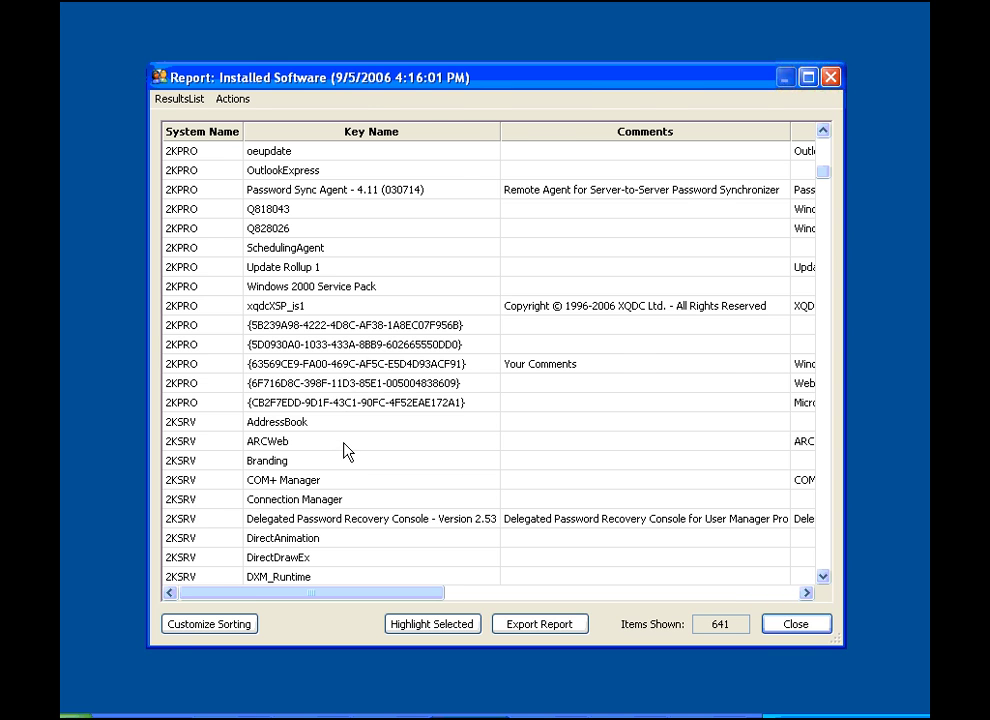
{"action": "key", "text": "Escape"}
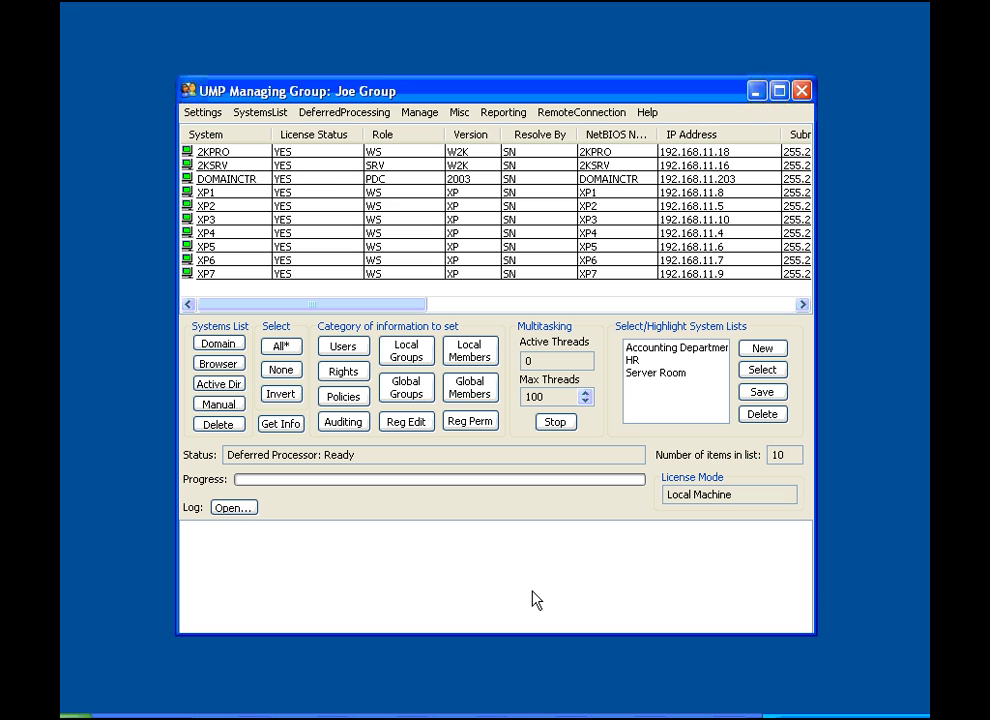
- Generate the event log settings report for all systems and look through its entries and remaining columns
{"action": "left_click", "coordinate": [281, 346]}
{"action": "left_click", "coordinate": [284, 423]}
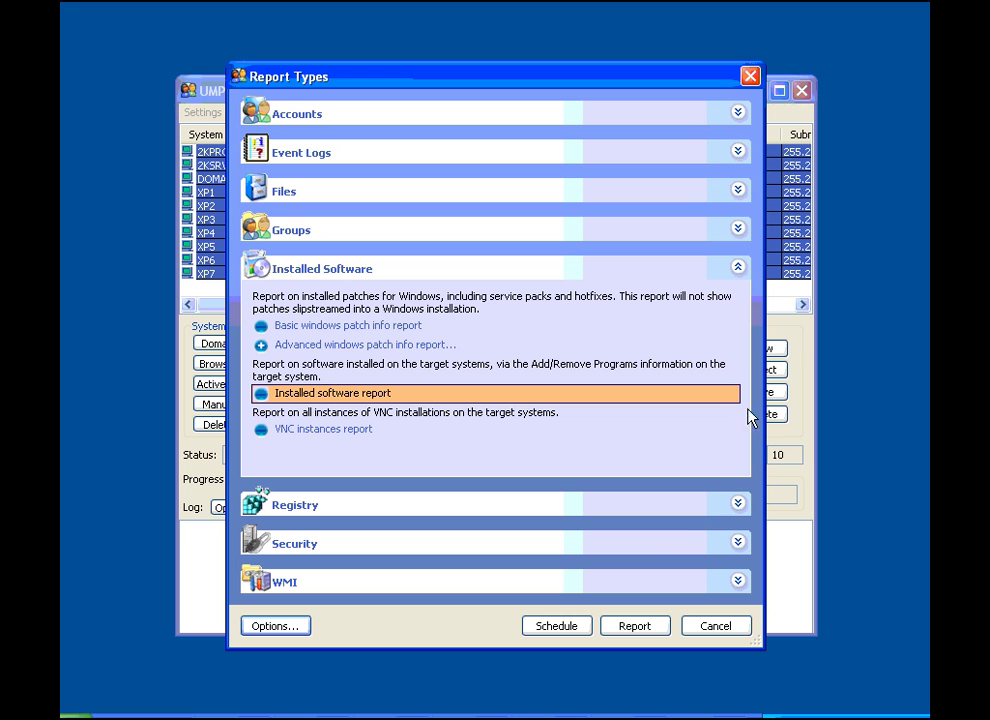
{"action": "left_click", "coordinate": [739, 155]}
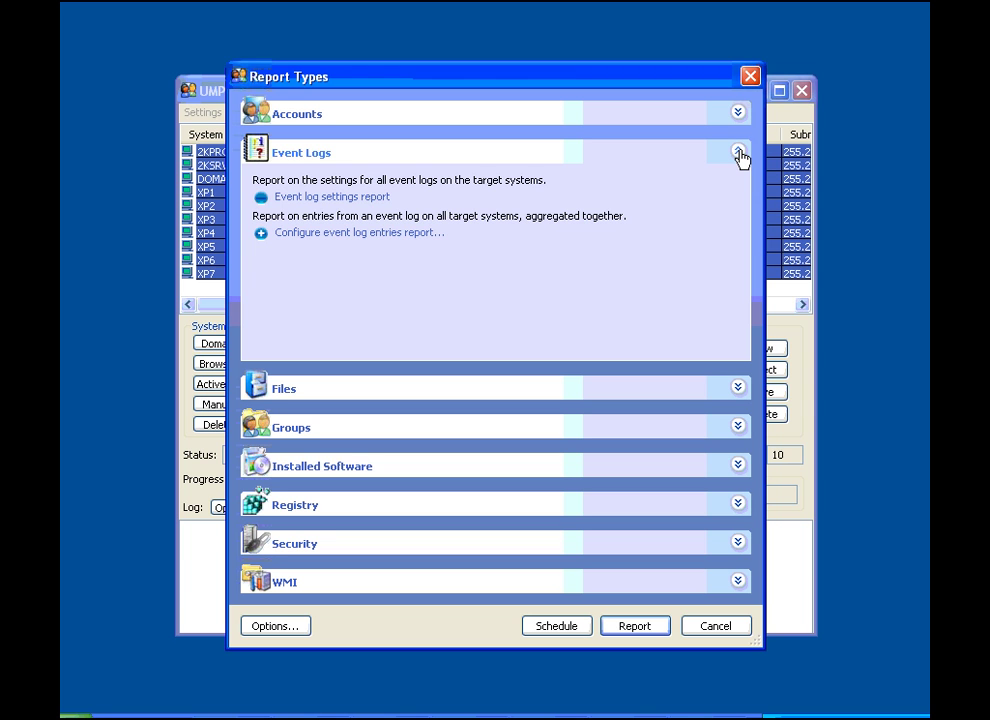
{"action": "left_click", "coordinate": [432, 200]}
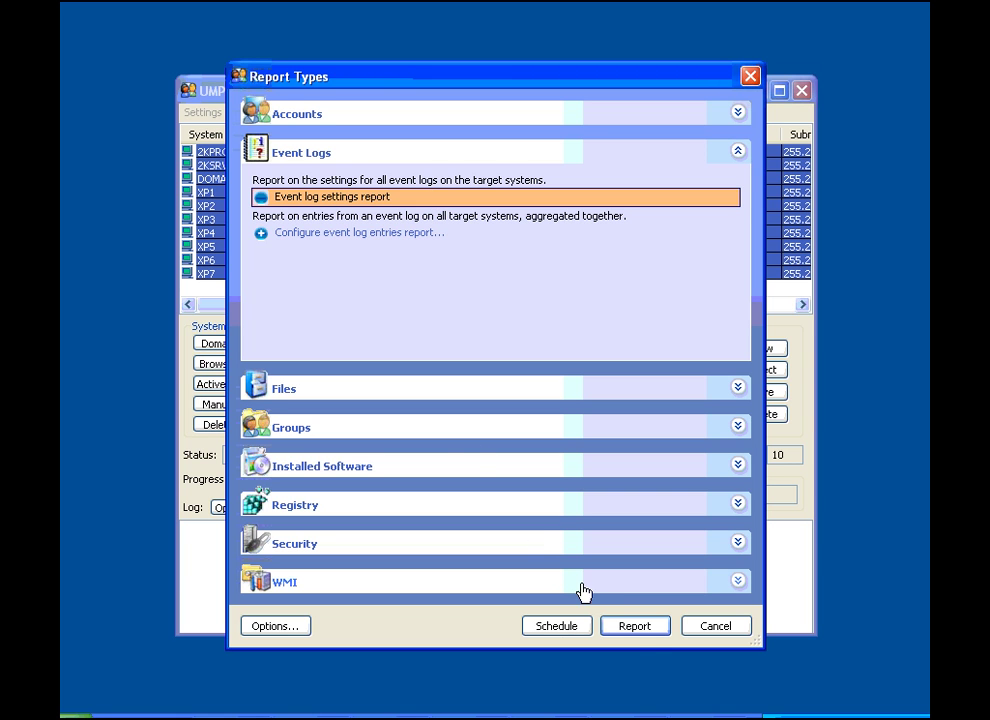
{"action": "left_click", "coordinate": [635, 626]}
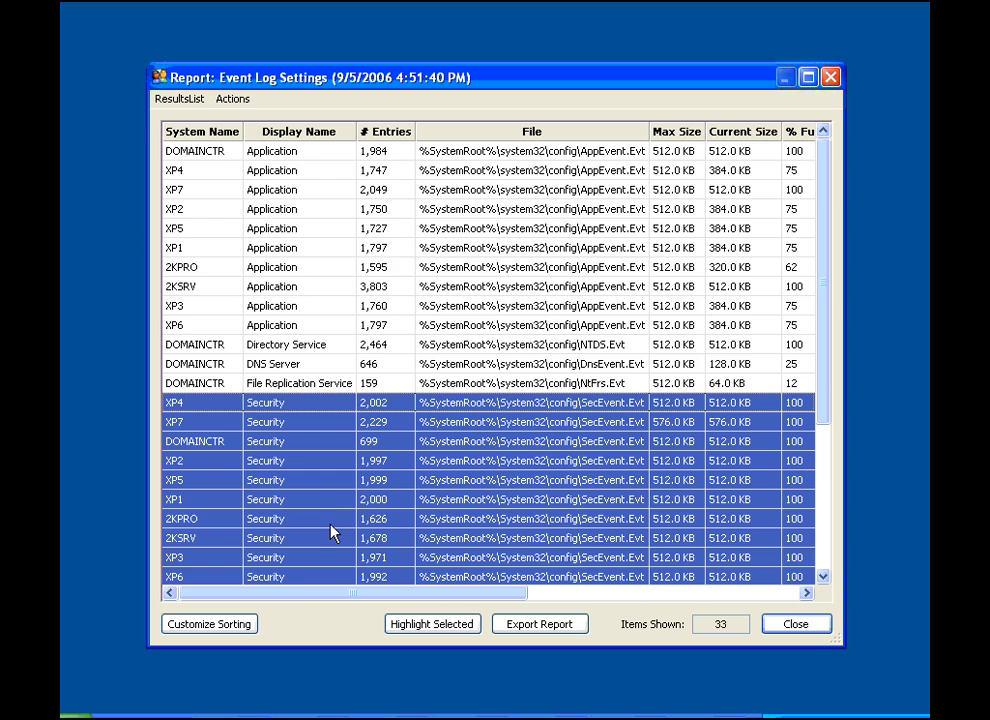
{"action": "scroll", "coordinate": [331, 533], "scroll_direction": "down", "scroll_amount": 4}
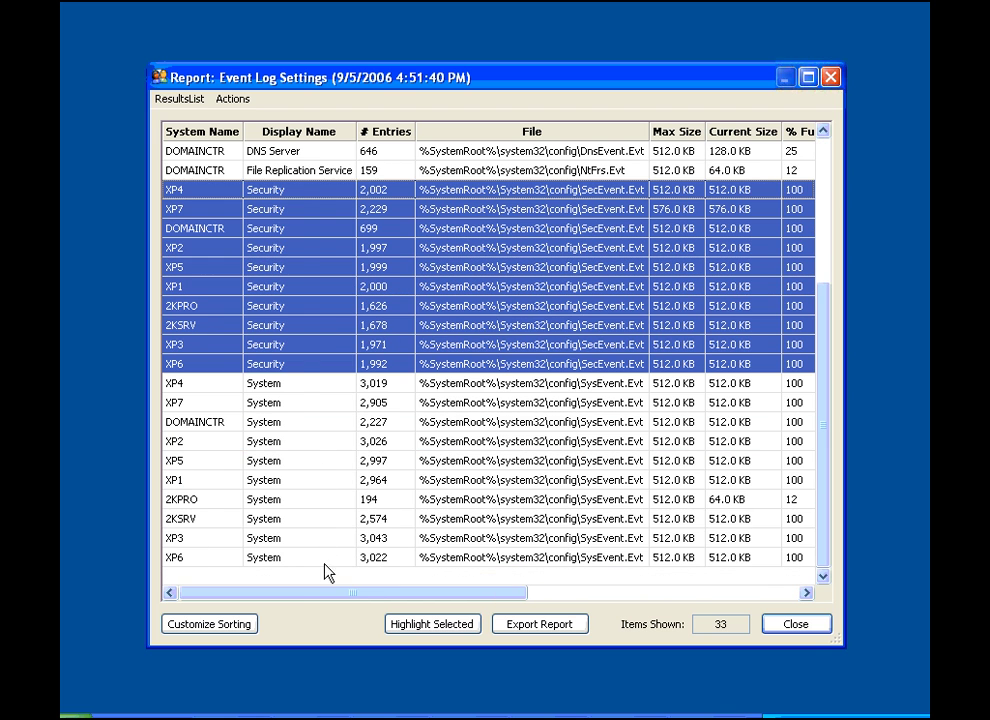
{"action": "left_click_drag", "start_coordinate": [325, 596], "coordinate": [477, 597]}
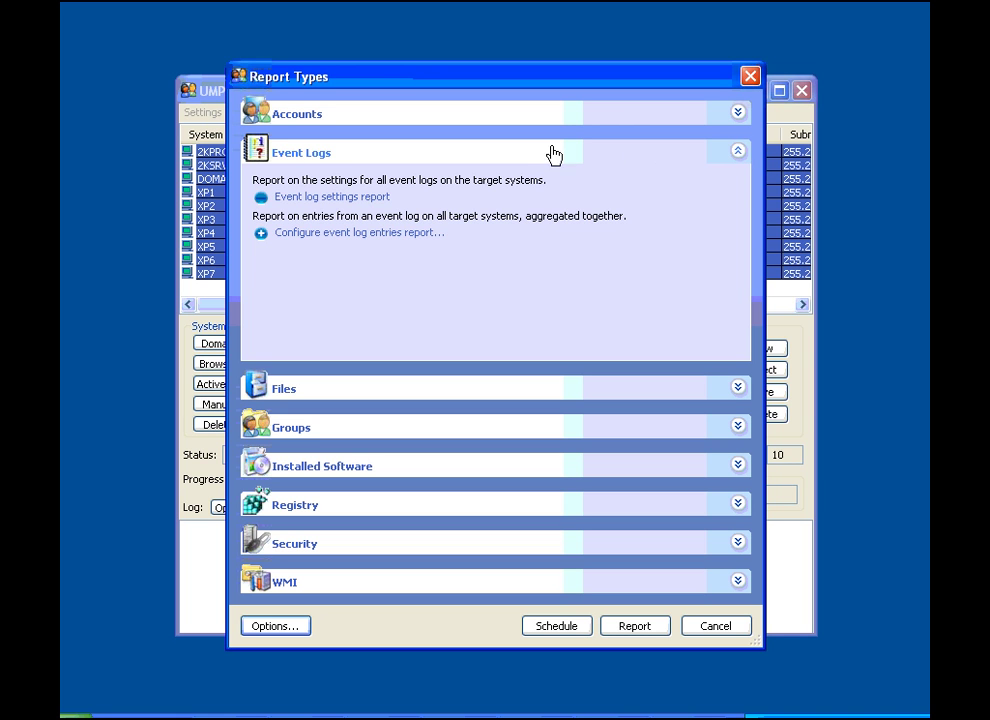
- Set up an event log entries report on the Security log, limited to the most recent 43 entries per system
{"action": "left_click", "coordinate": [429, 234]}
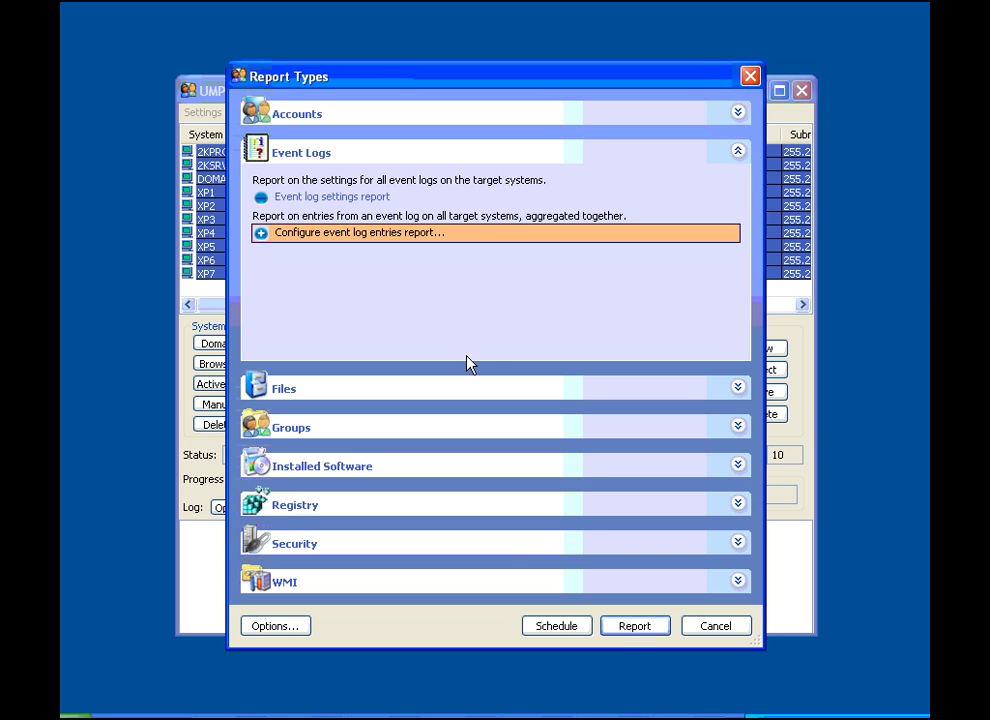
{"action": "left_click", "coordinate": [621, 631]}
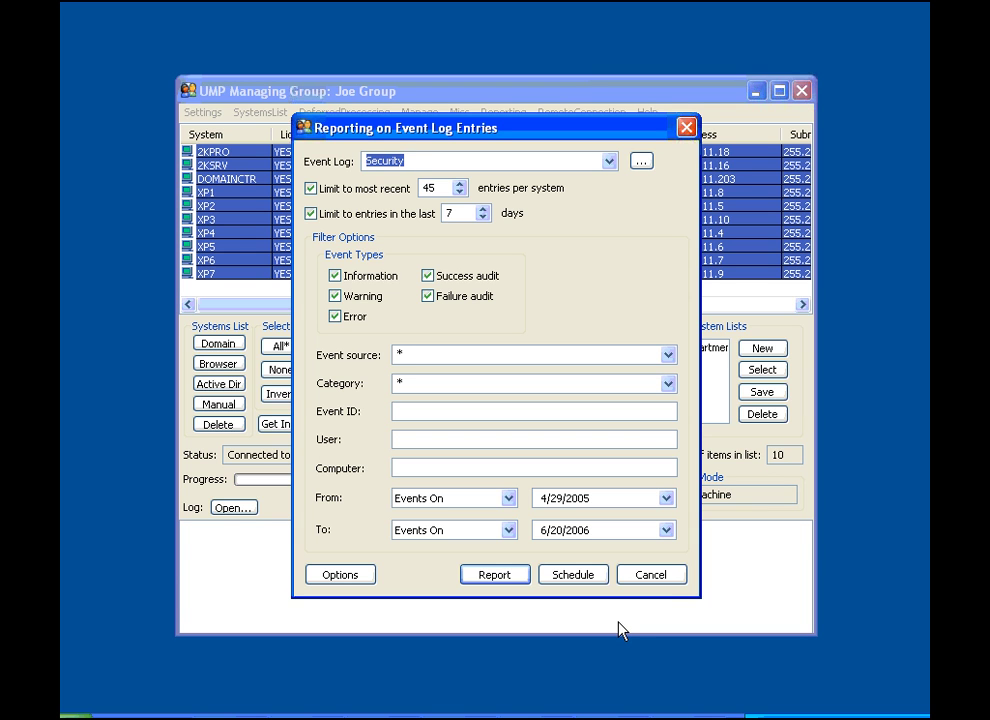
{"action": "left_click", "coordinate": [609, 162]}
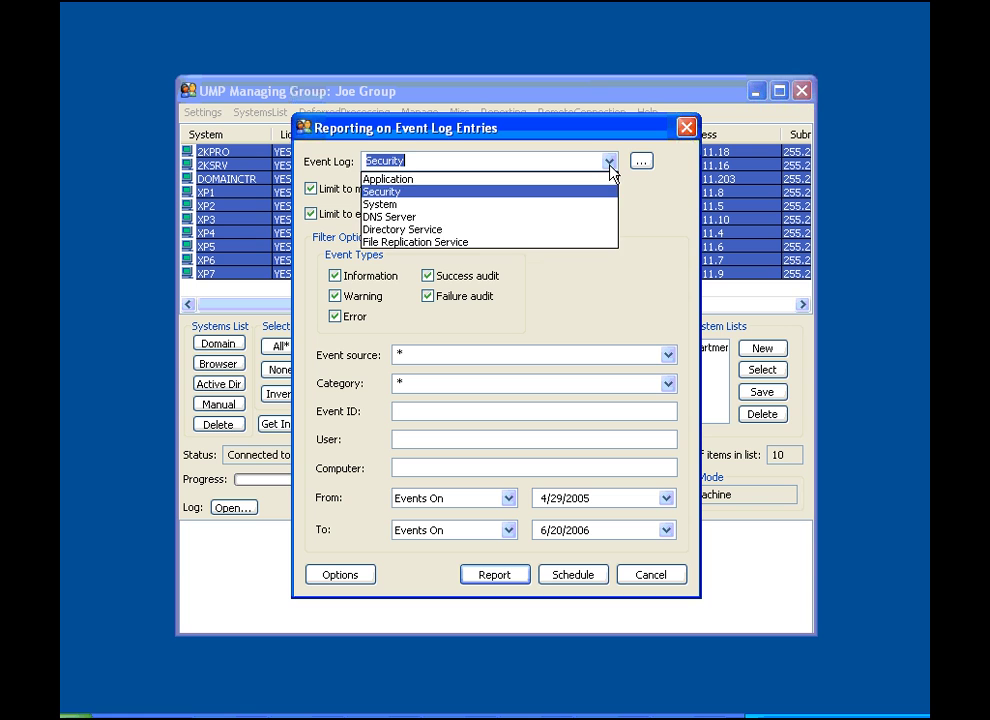
{"action": "left_click", "coordinate": [610, 192]}
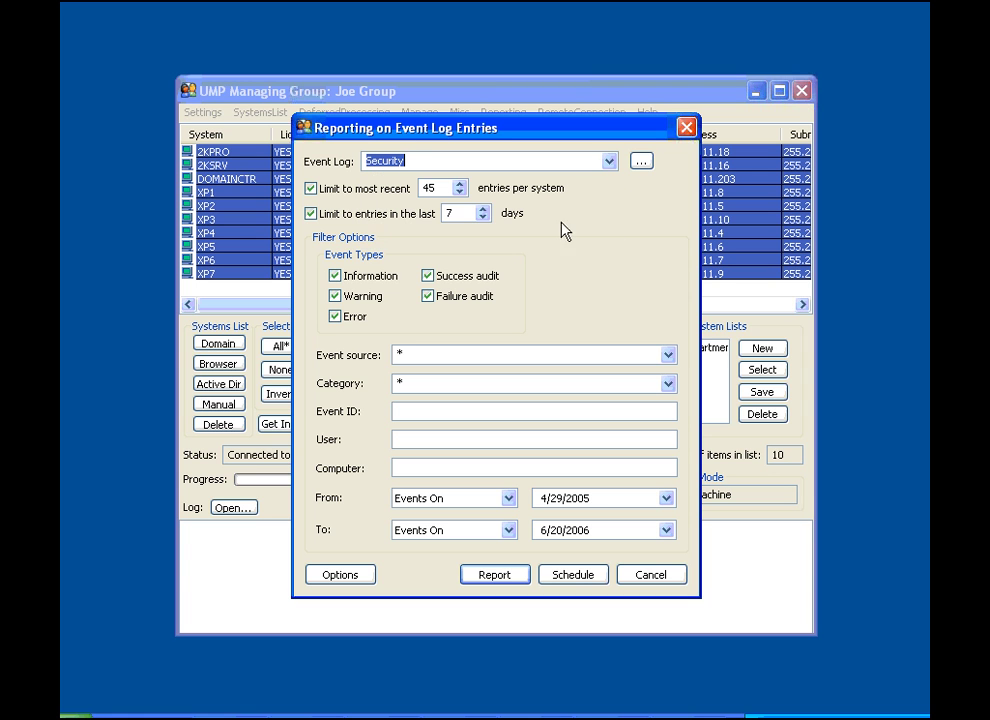
{"action": "left_click", "coordinate": [460, 193]}
{"action": "left_click", "coordinate": [460, 193]}
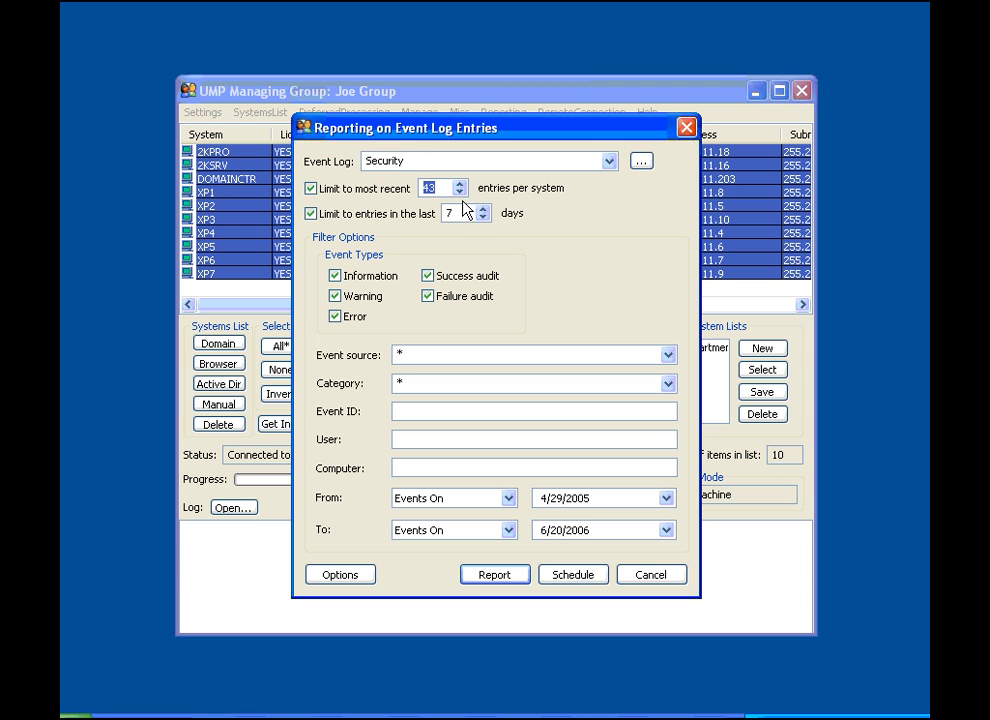
- Lower the recent-days limit to 5 days and turn that limit off
{"action": "left_click", "coordinate": [485, 218]}
{"action": "left_click", "coordinate": [485, 218]}
{"action": "left_click", "coordinate": [485, 218]}
{"action": "left_click", "coordinate": [485, 218]}
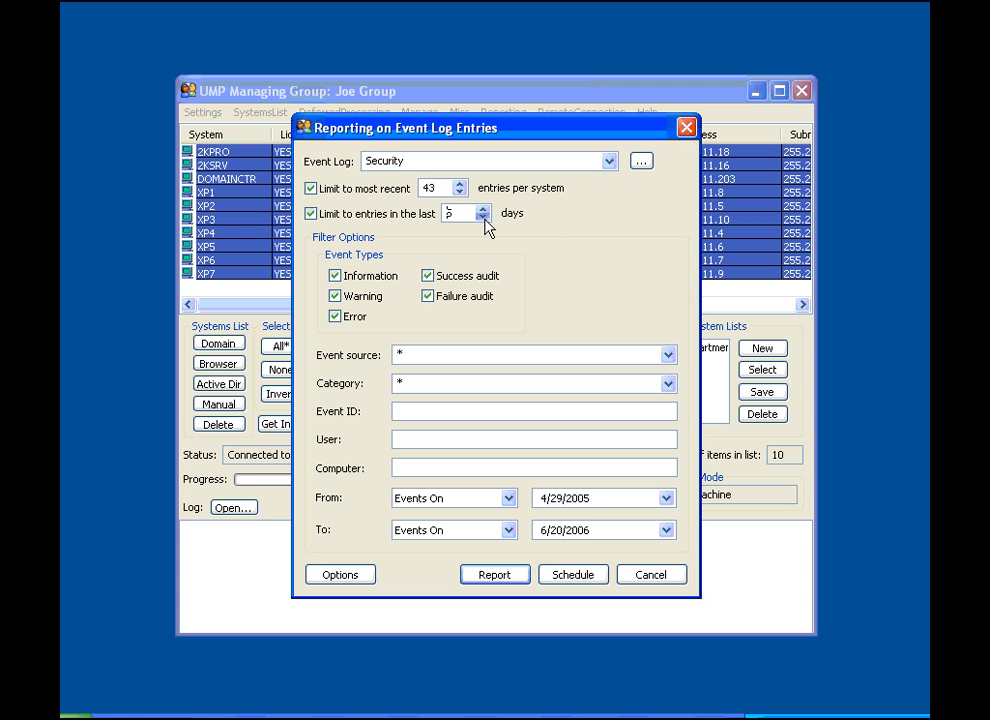
{"action": "left_click", "coordinate": [312, 215]}
- Set the start date of the event log entries report to 6/12/2006
{"action": "left_click", "coordinate": [666, 498]}
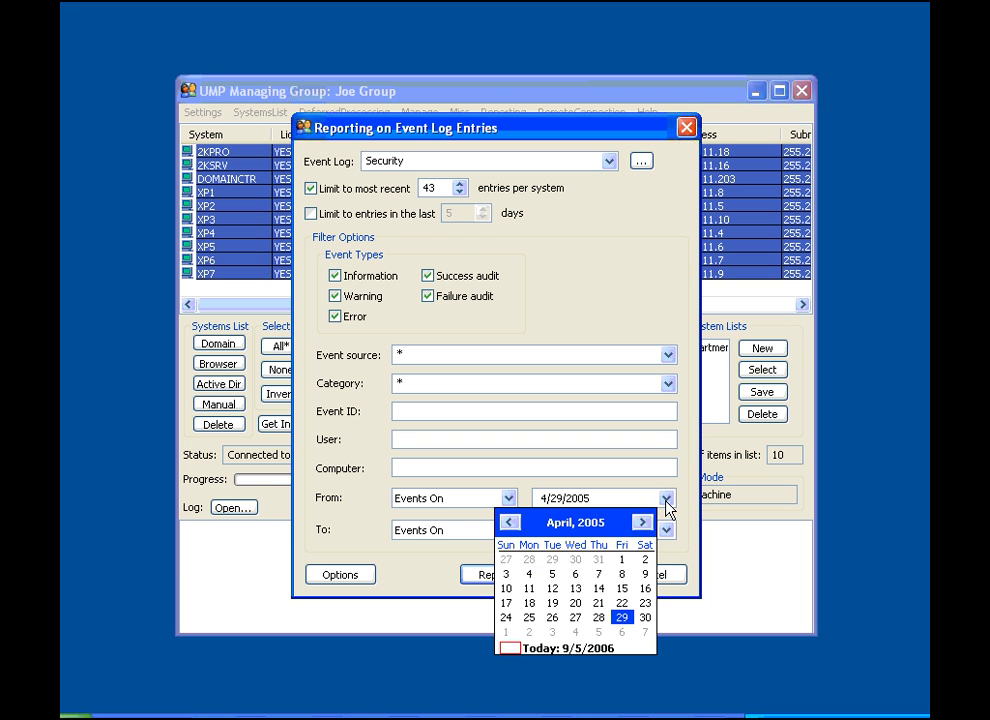
{"action": "left_click", "coordinate": [642, 522]}
{"action": "left_click", "coordinate": [642, 522]}
{"action": "left_click", "coordinate": [642, 522]}
{"action": "left_click", "coordinate": [642, 522]}
{"action": "left_click", "coordinate": [642, 522]}
{"action": "left_click", "coordinate": [642, 522]}
{"action": "left_click", "coordinate": [642, 522]}
{"action": "left_click", "coordinate": [642, 522]}
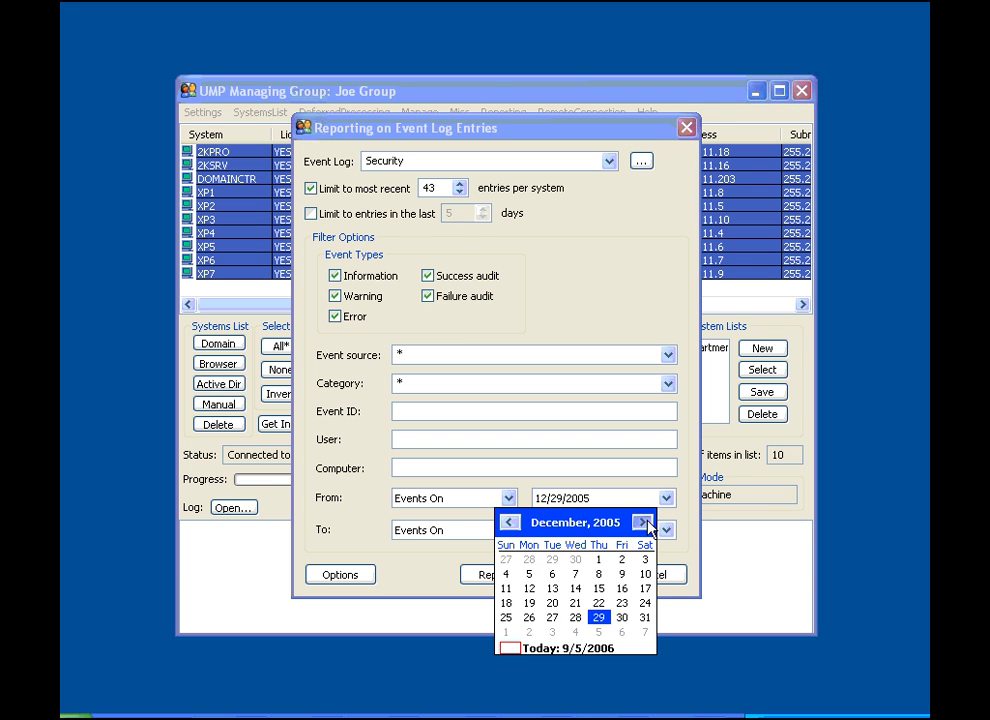
{"action": "left_click", "coordinate": [642, 522]}
{"action": "left_click", "coordinate": [642, 522]}
{"action": "left_click", "coordinate": [642, 522]}
{"action": "left_click", "coordinate": [642, 522]}
{"action": "left_click", "coordinate": [642, 522]}
{"action": "left_click", "coordinate": [642, 522]}
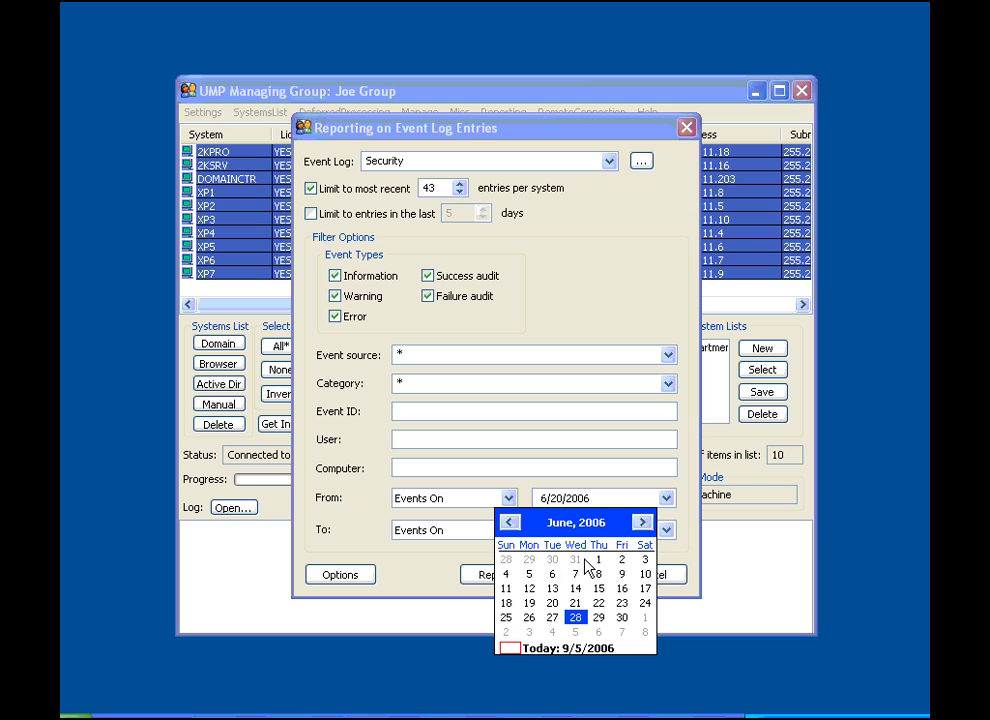
{"action": "left_click", "coordinate": [530, 590]}
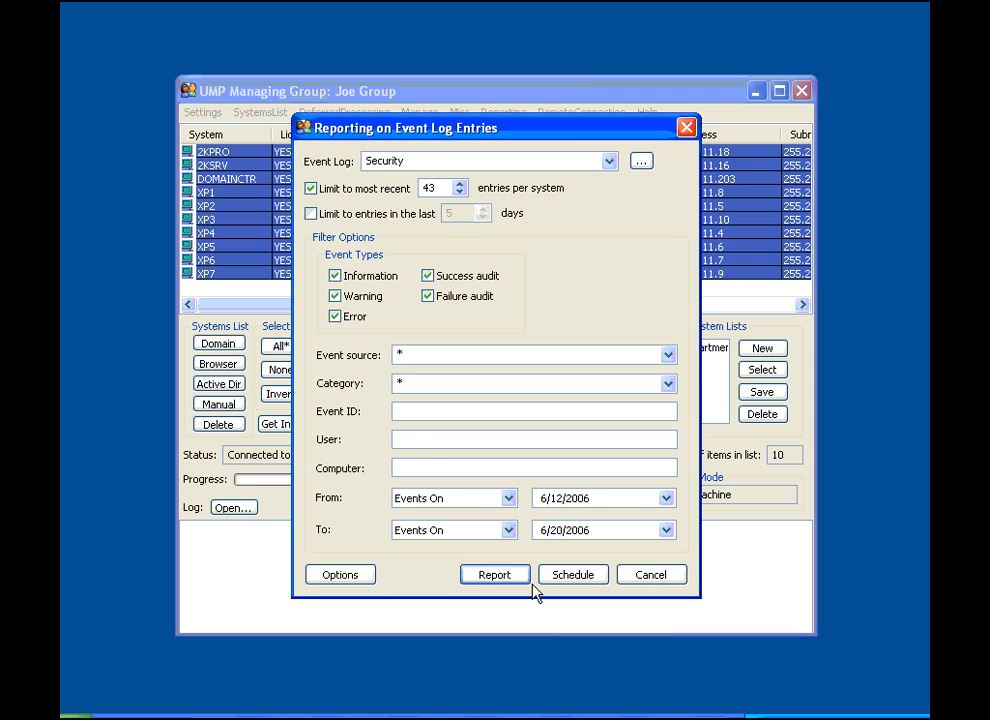
- Restrict the event log report to failure audit events with event ID 540 and enter a user name as the user filter
{"action": "left_click", "coordinate": [337, 316]}
{"action": "left_click", "coordinate": [336, 296]}
{"action": "left_click", "coordinate": [336, 276]}
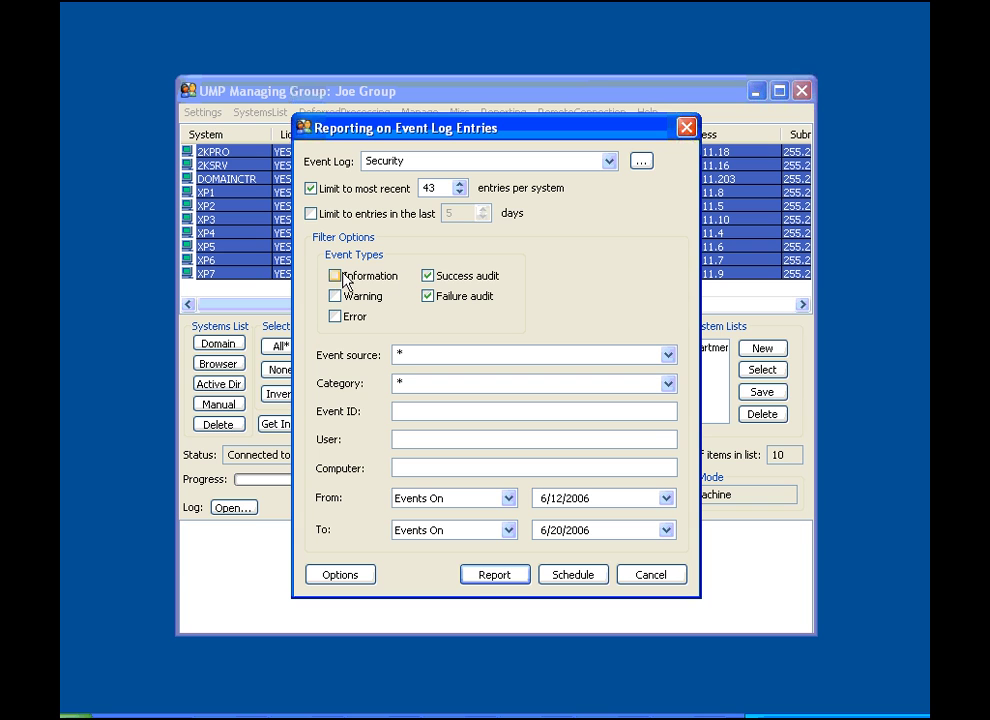
{"action": "left_click", "coordinate": [428, 277]}
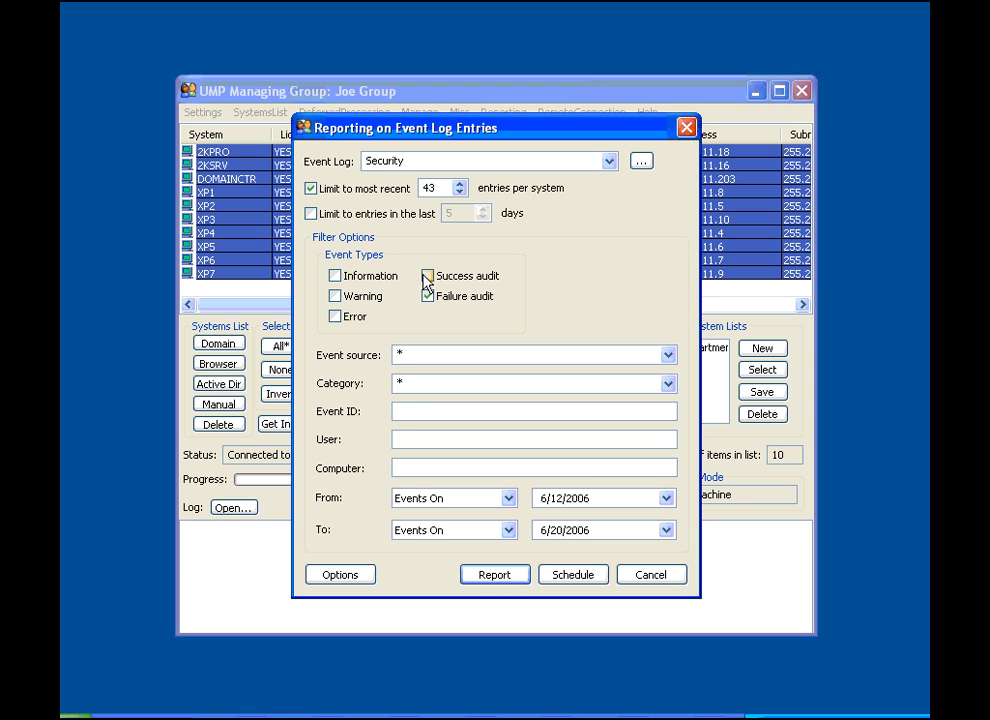
{"action": "left_click", "coordinate": [424, 413]}
{"action": "type", "text": "540"}
{"action": "left_click", "coordinate": [453, 439]}
{"action": "type", "text": "John"}
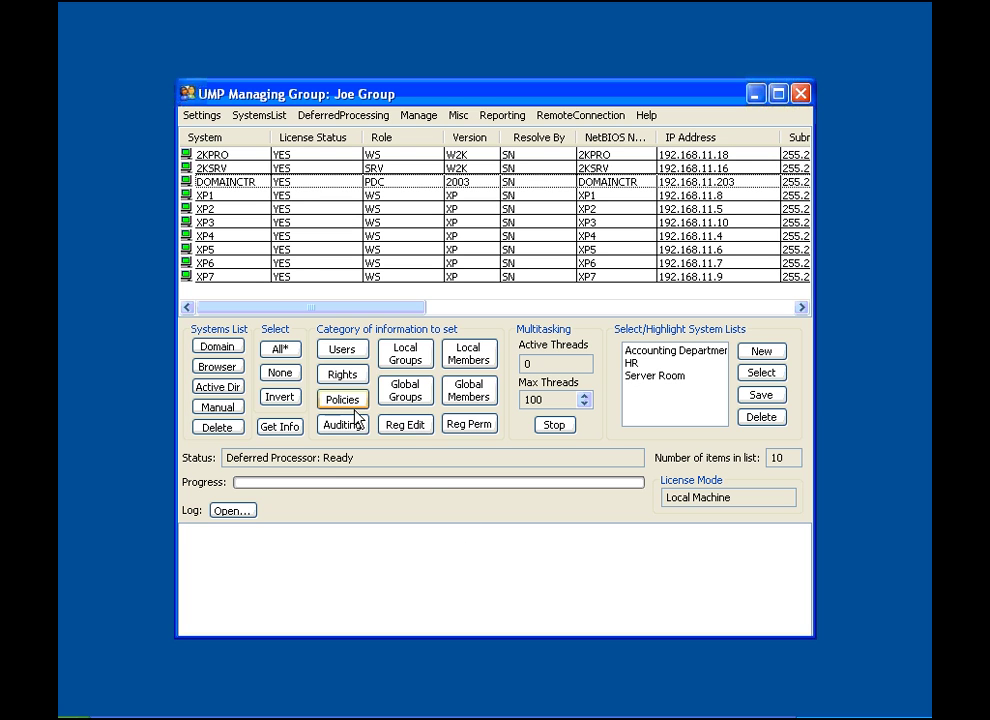
- Generate the security trusts report for the DOMAINCTR system only
{"action": "left_click", "coordinate": [288, 183]}
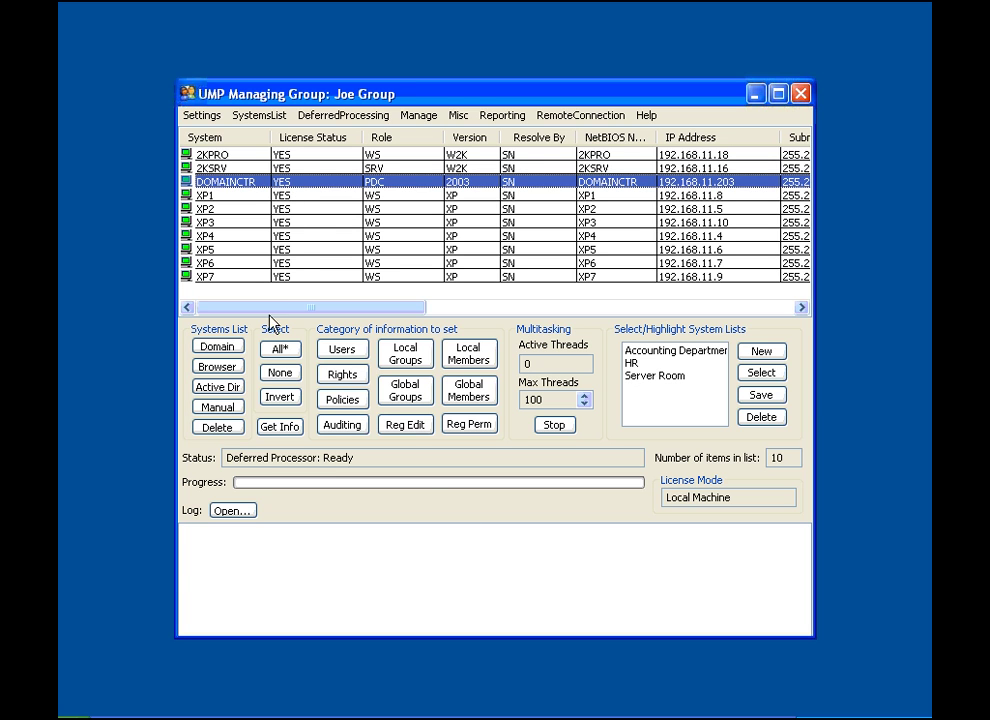
{"action": "left_click", "coordinate": [279, 425]}
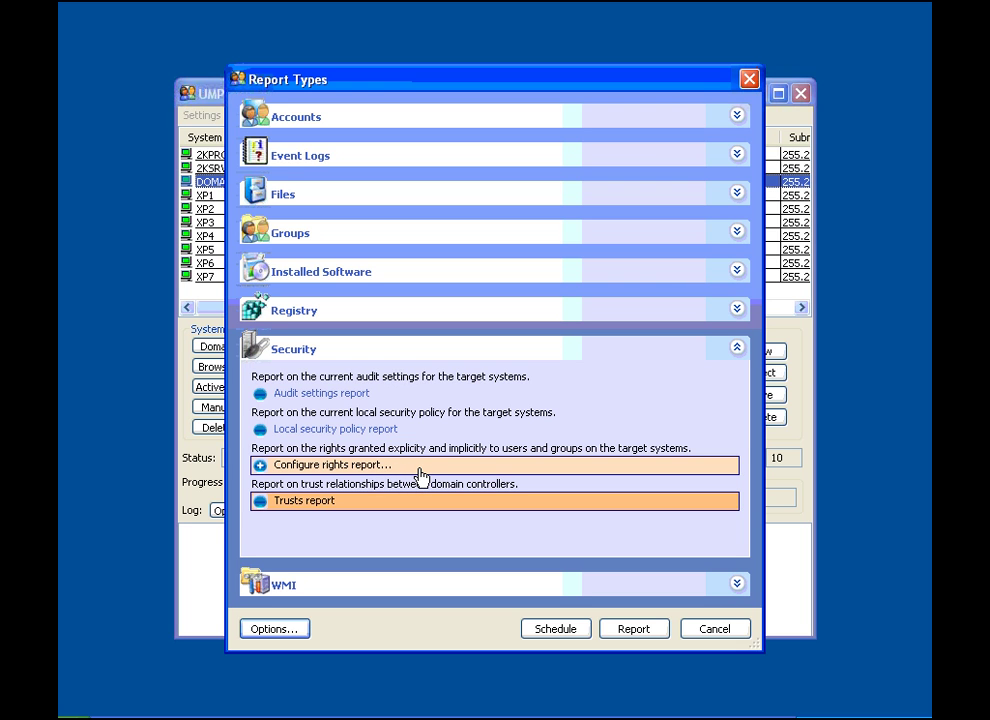
{"action": "left_click", "coordinate": [368, 503]}
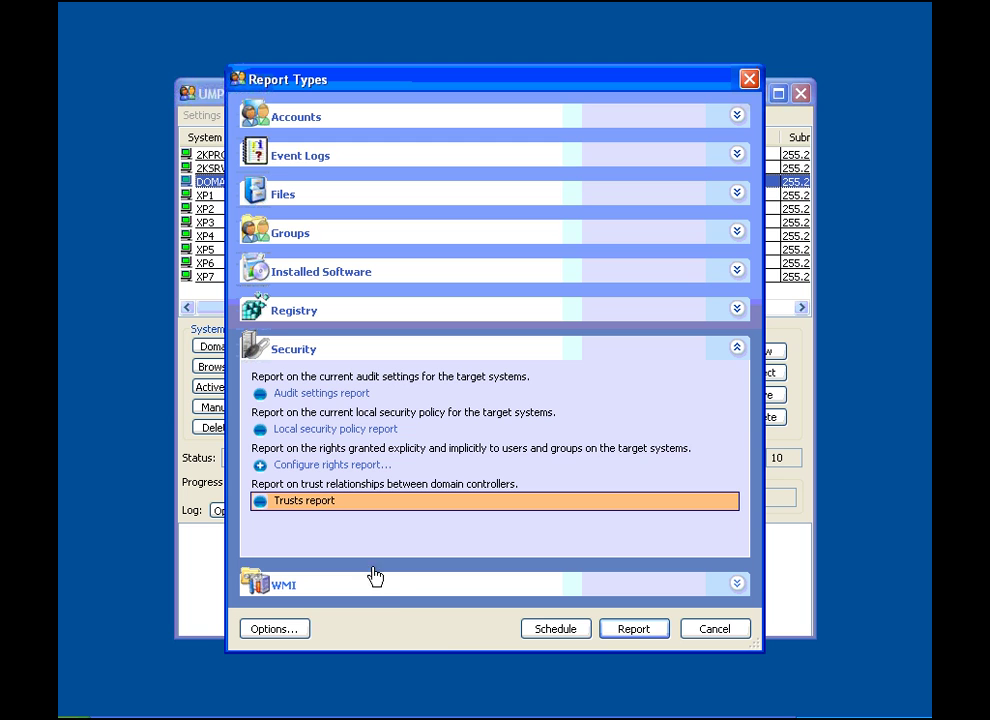
{"action": "left_click", "coordinate": [608, 633]}
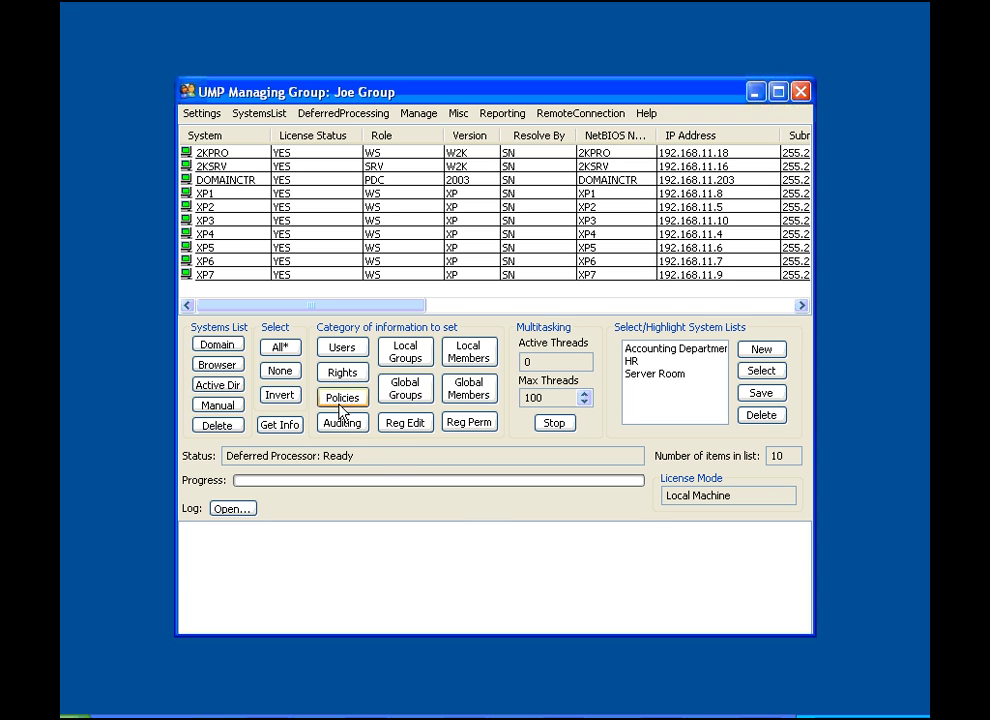
- Generate a registry values report for all systems on the Console subkey under HKEY_USERS\.DEFAULT
{"action": "left_click", "coordinate": [284, 350]}
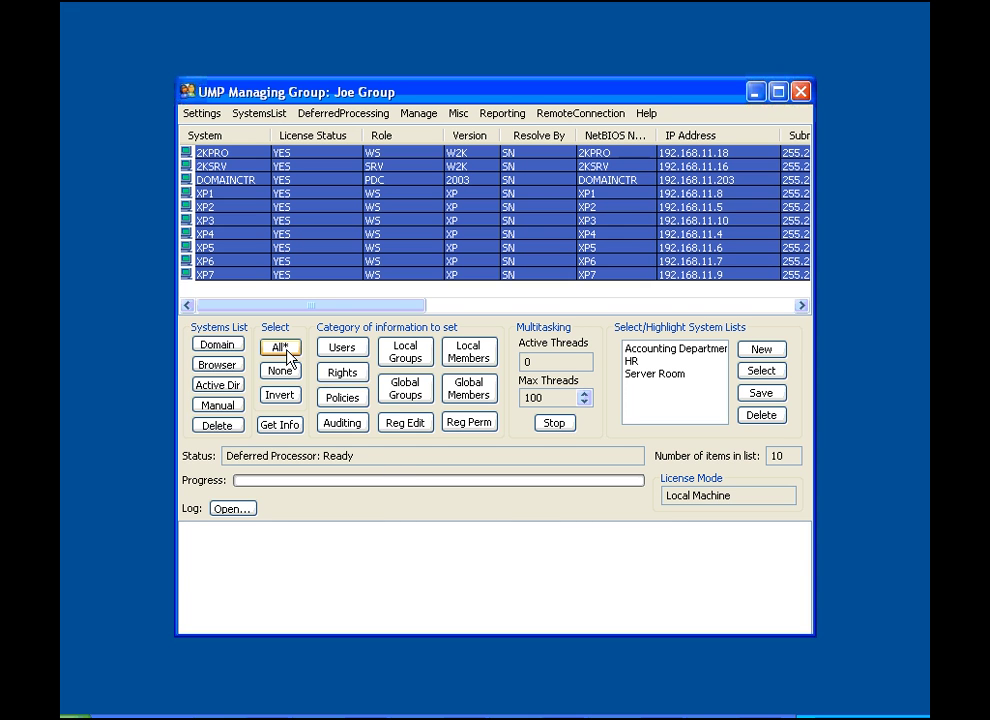
{"action": "left_click", "coordinate": [272, 424]}
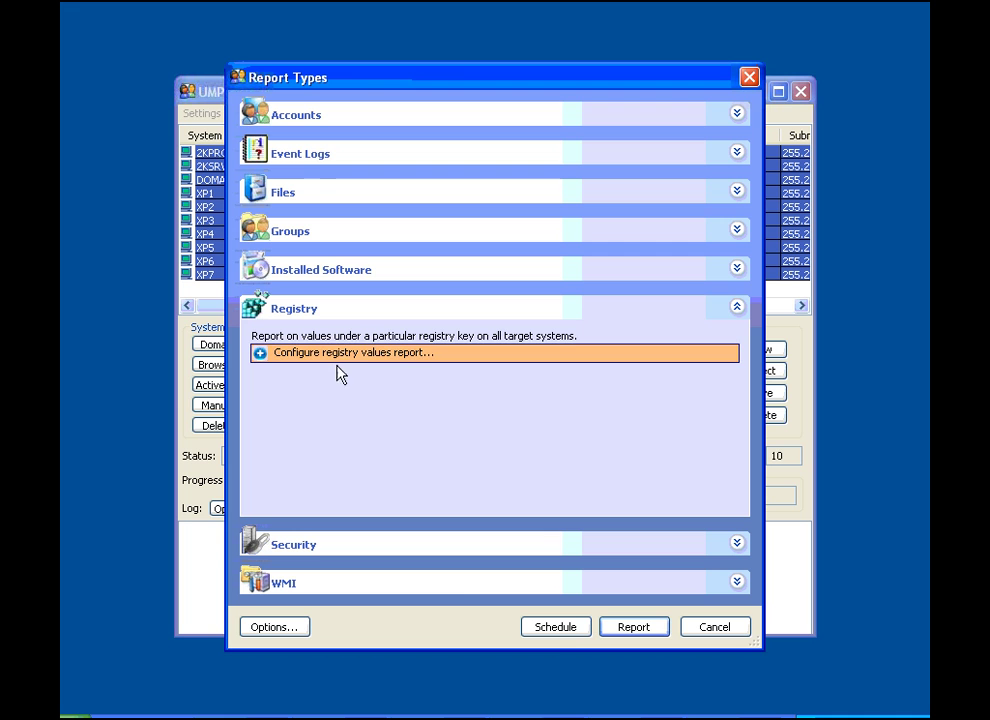
{"action": "left_click", "coordinate": [625, 627]}
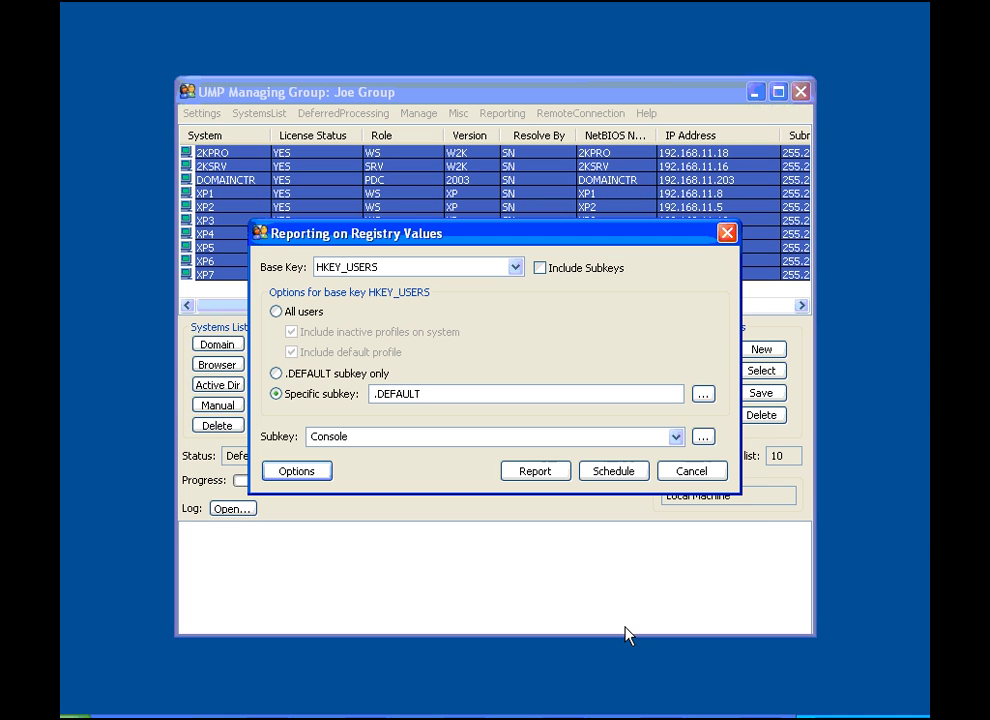
{"action": "left_click", "coordinate": [515, 268]}
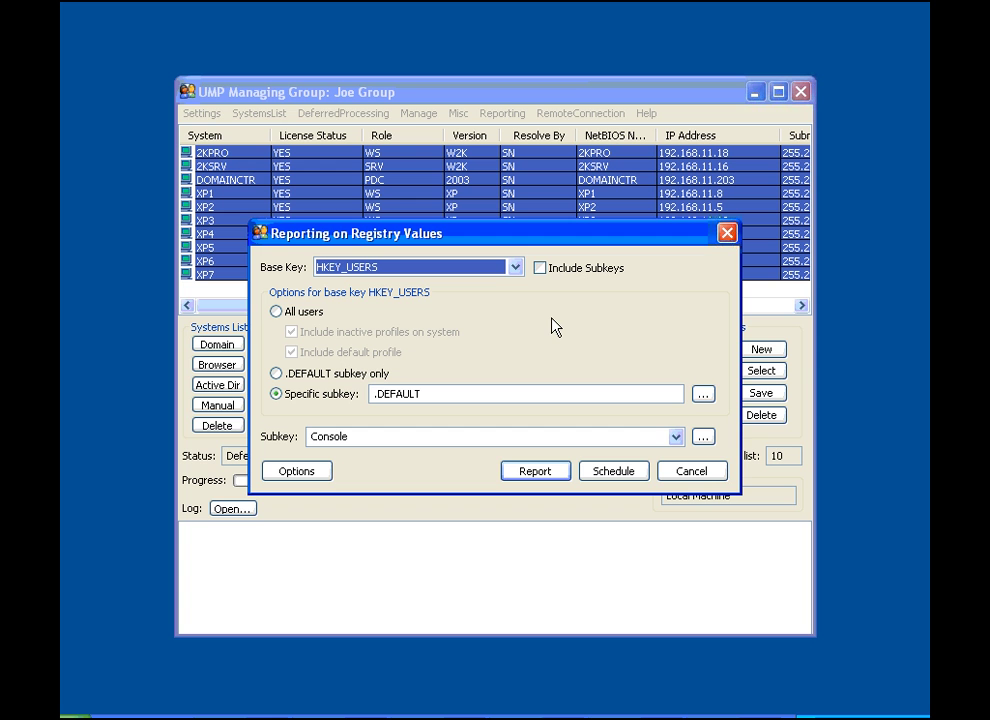
{"action": "left_click", "coordinate": [537, 476]}
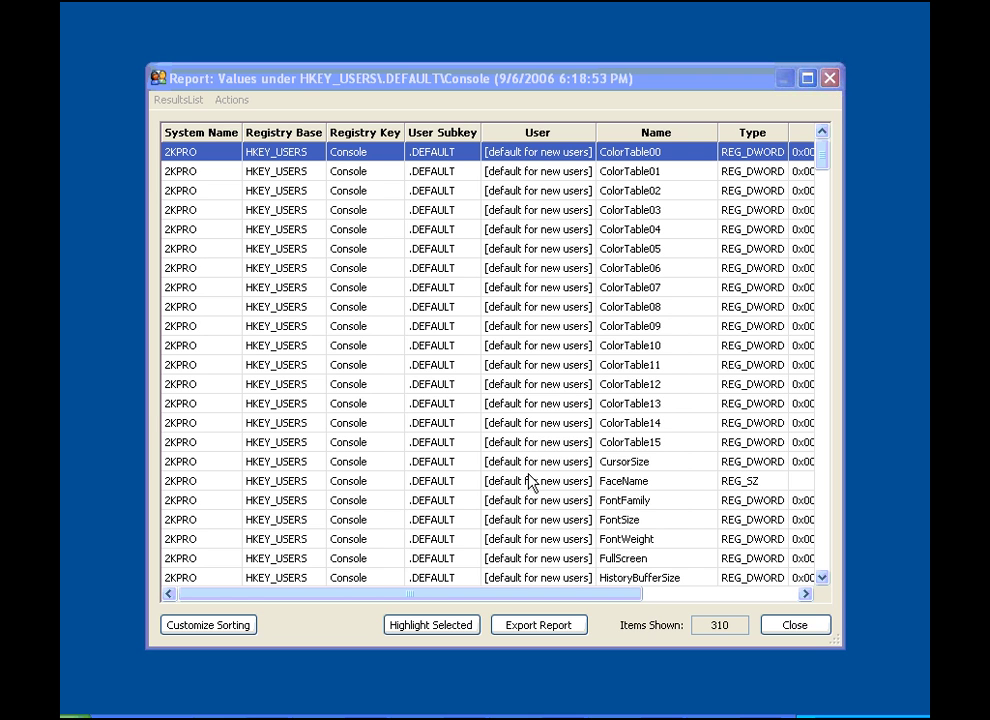
{"action": "right_click", "coordinate": [312, 483]}
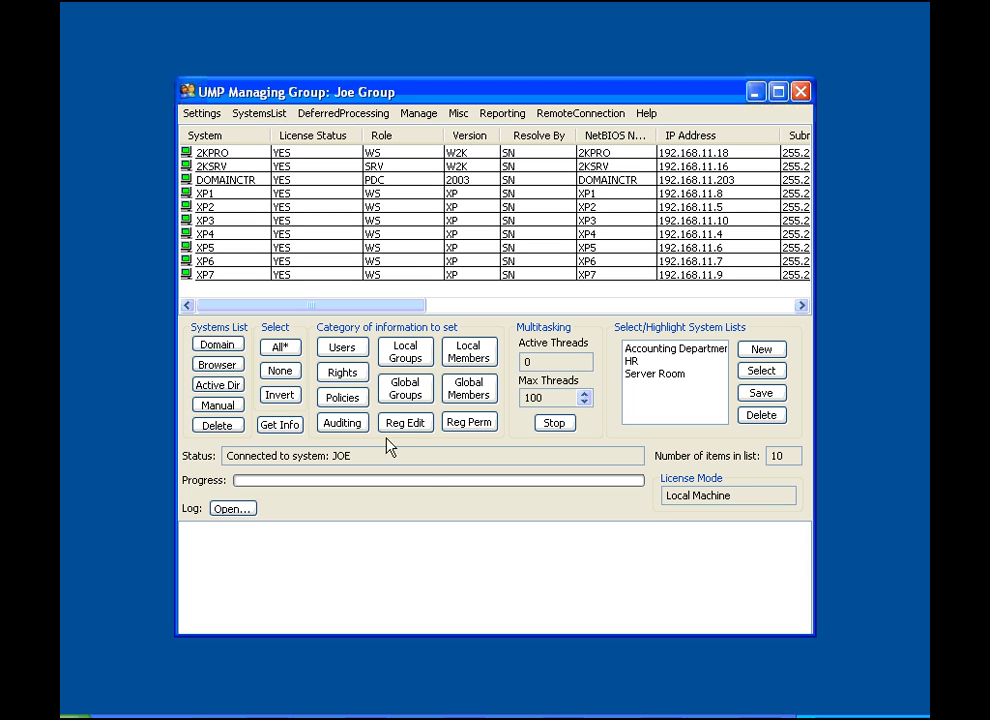
- Open the advanced WMI system information report configuration for all systems
{"action": "left_click", "coordinate": [288, 348]}
{"action": "left_click", "coordinate": [280, 425]}
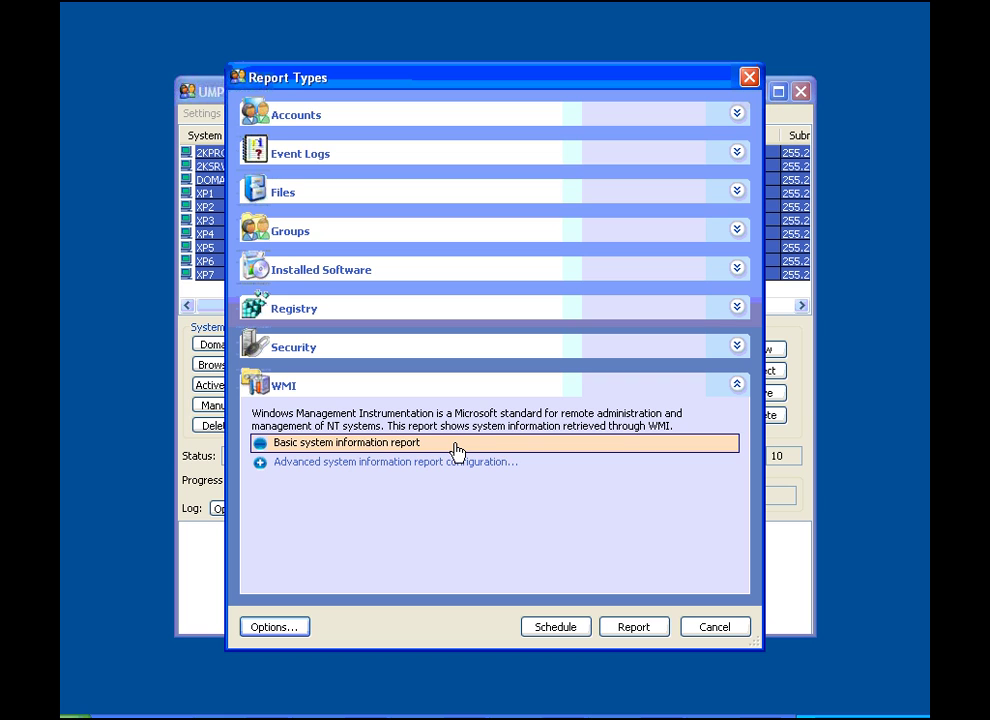
{"action": "left_click", "coordinate": [523, 467]}
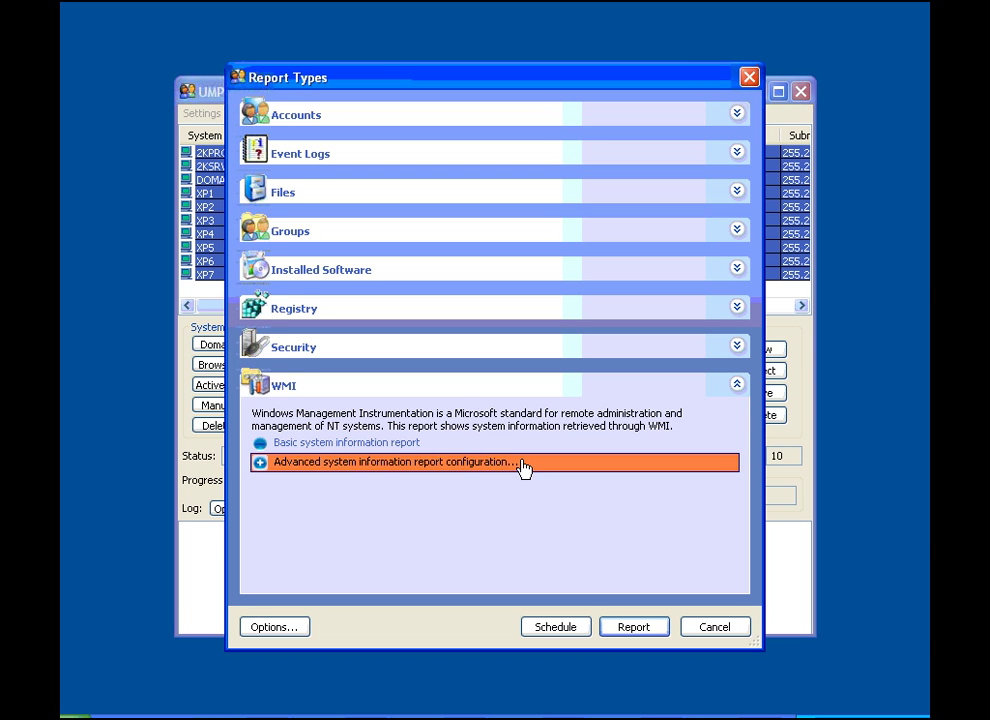
{"action": "left_click", "coordinate": [625, 628]}
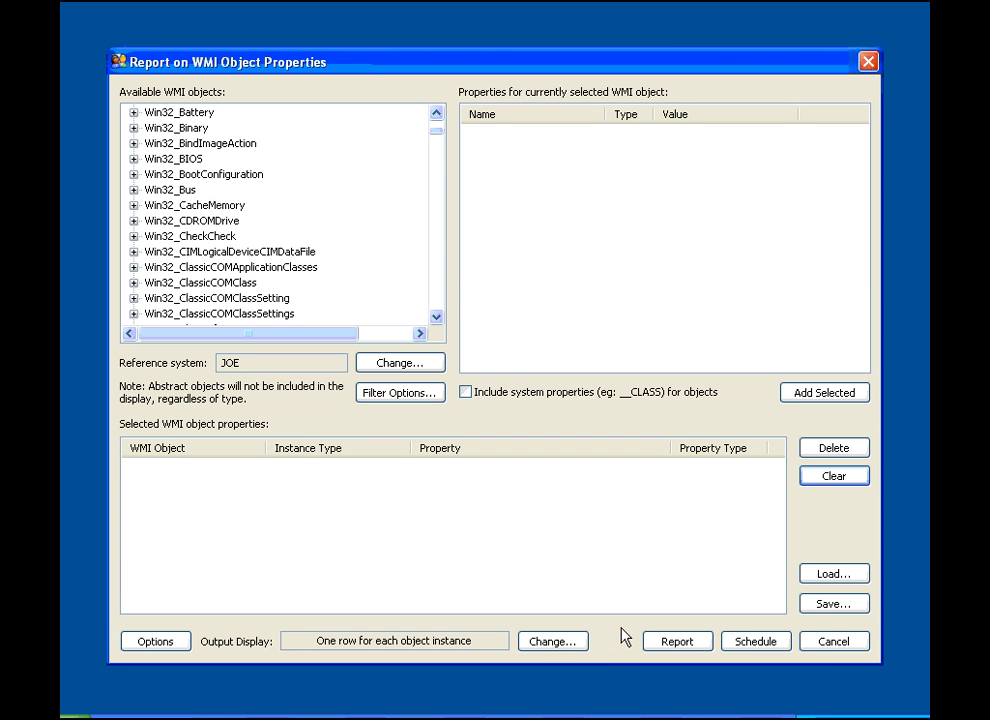
- Add the Caption, ConfigManagerErrorCode and CreationClassName properties of Win32_CDROMDrive to the WMI report
{"action": "left_click", "coordinate": [212, 224]}
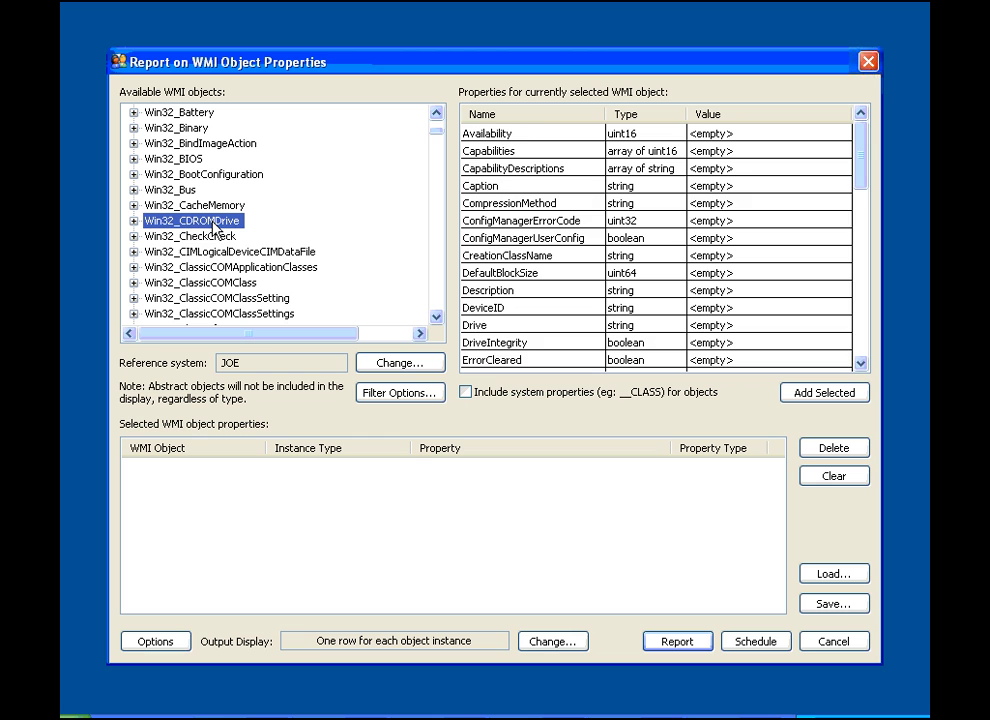
{"action": "left_click", "coordinate": [212, 234]}
{"action": "left_click", "coordinate": [212, 223]}
{"action": "left_click", "coordinate": [502, 188]}
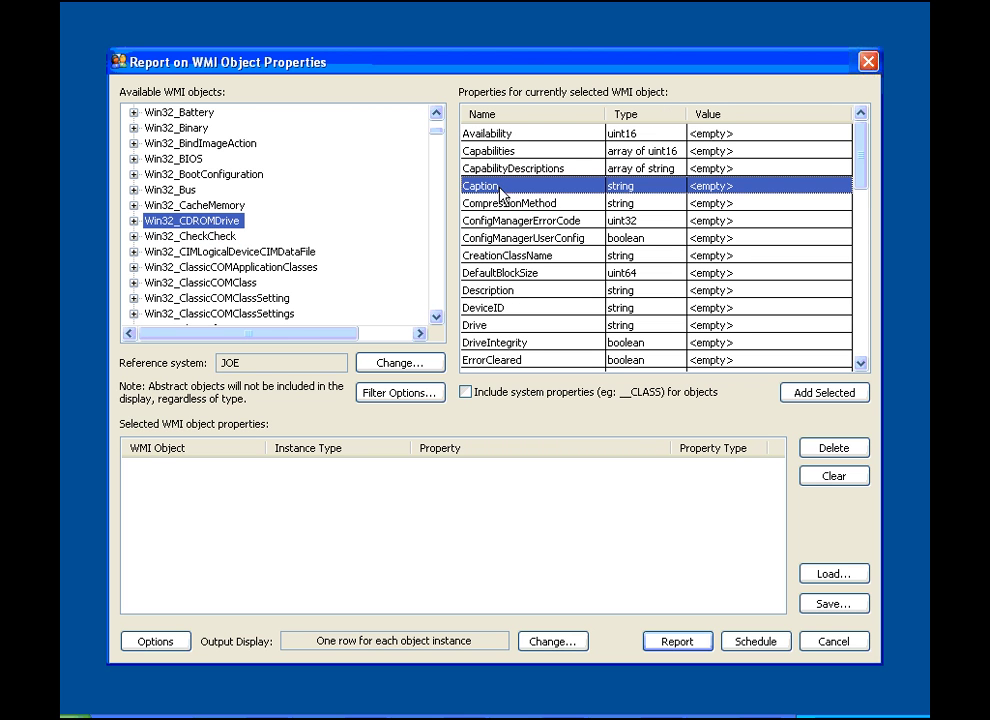
{"action": "left_click", "coordinate": [516, 222], "text": "ctrl"}
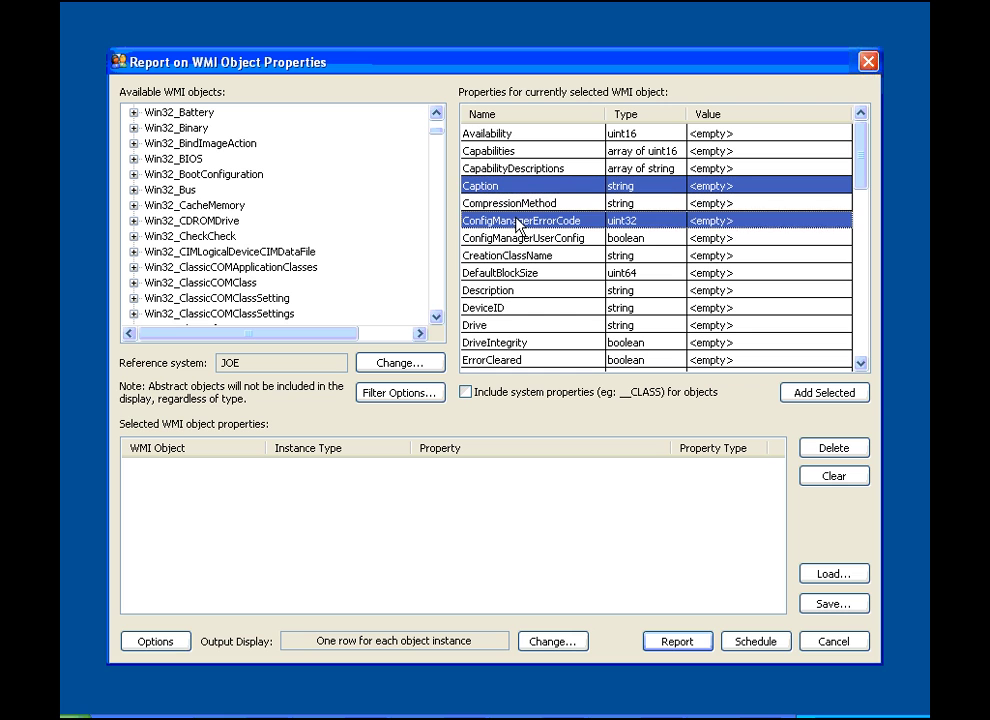
{"action": "left_click", "coordinate": [512, 256], "text": "ctrl"}
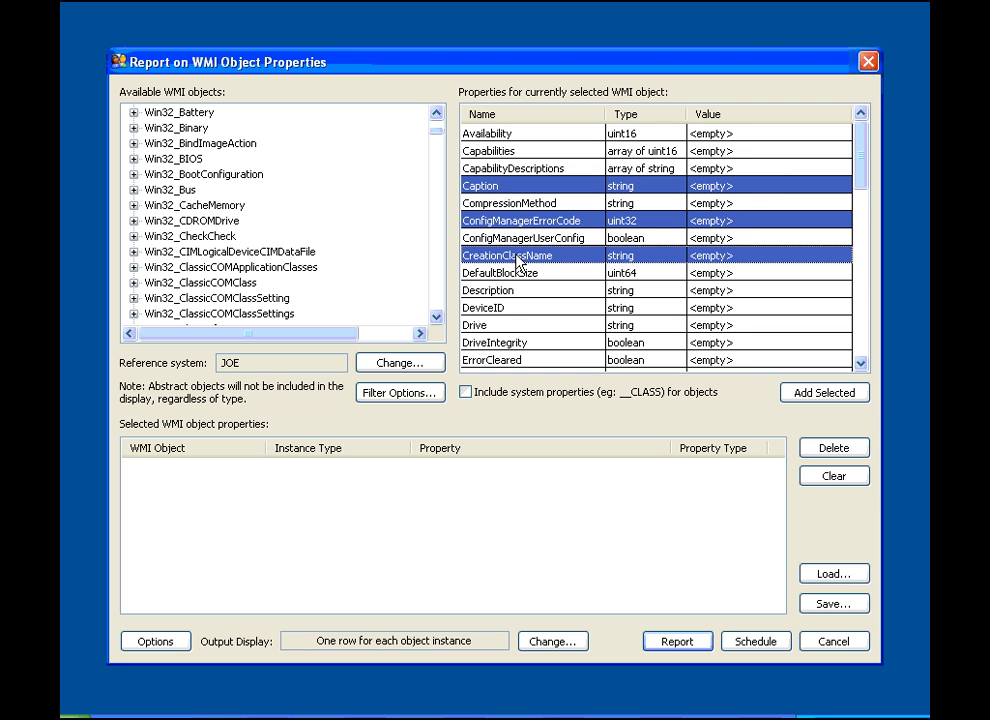
{"action": "left_click", "coordinate": [797, 396]}
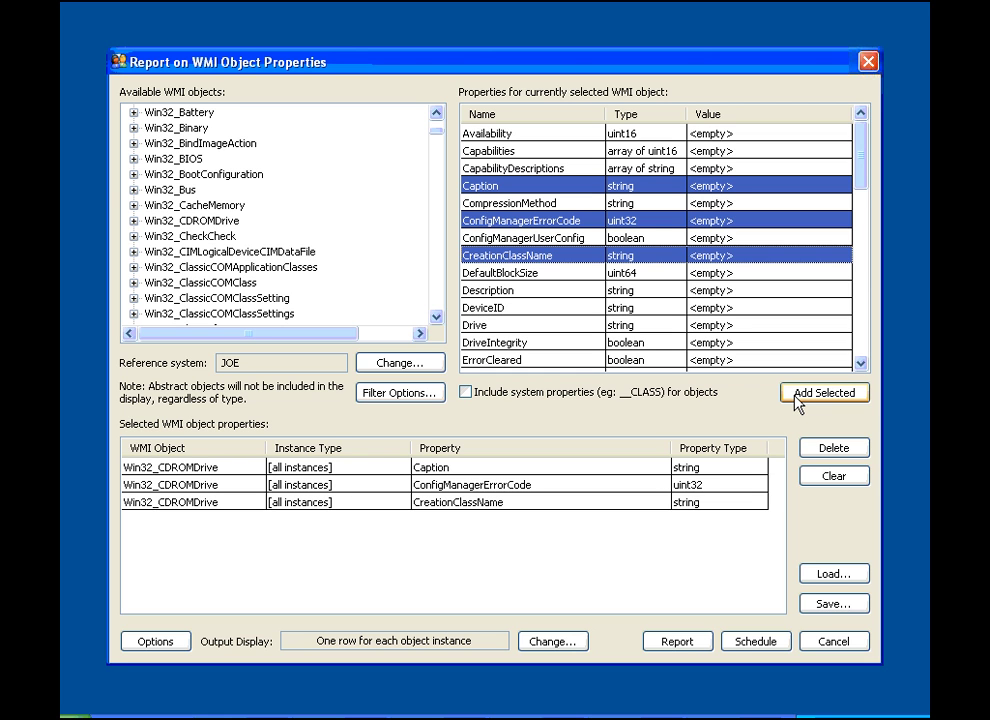
- Clear the selected WMI properties and add all properties of Win32_CIMLogicalDeviceCIMDataFile for all object instances
{"action": "left_click", "coordinate": [826, 478]}
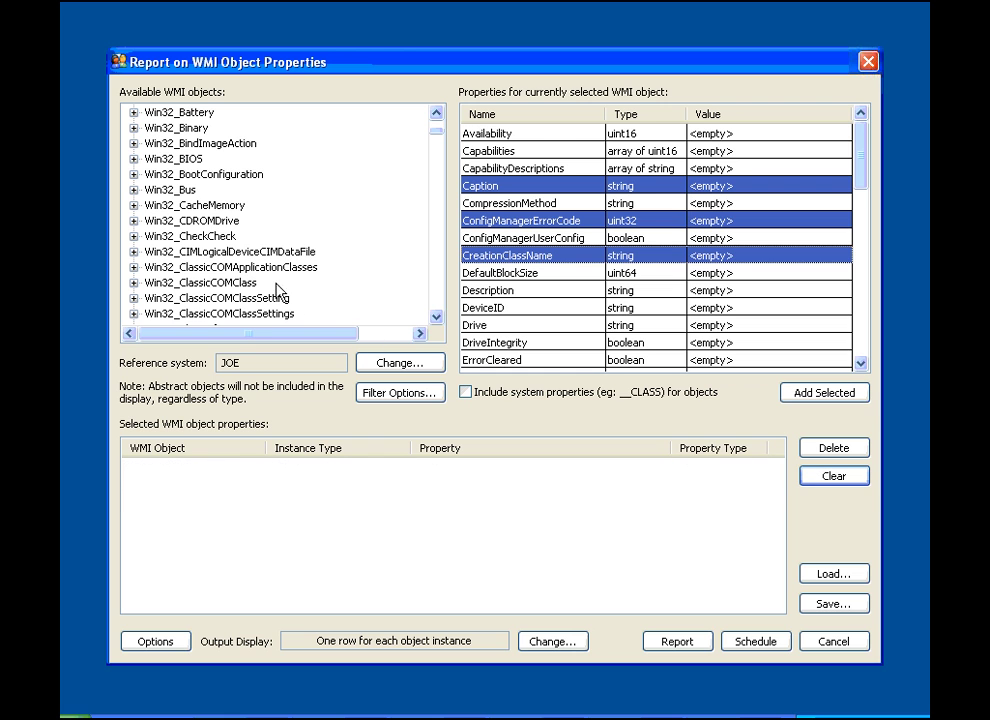
{"action": "left_click", "coordinate": [222, 252]}
{"action": "right_click", "coordinate": [218, 254]}
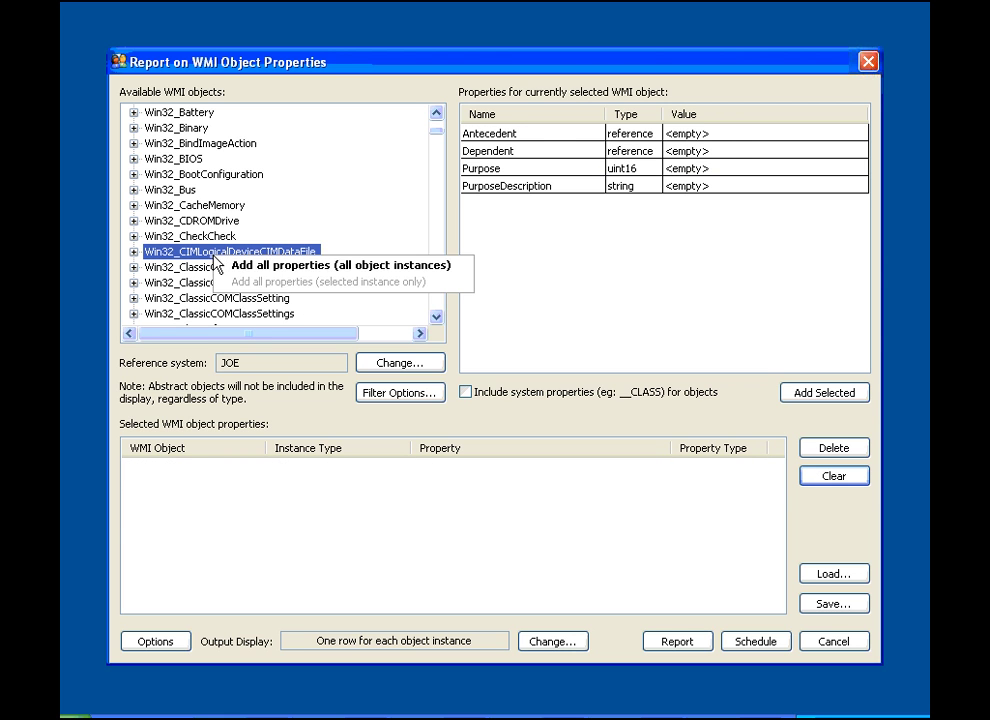
{"action": "left_click", "coordinate": [237, 266]}
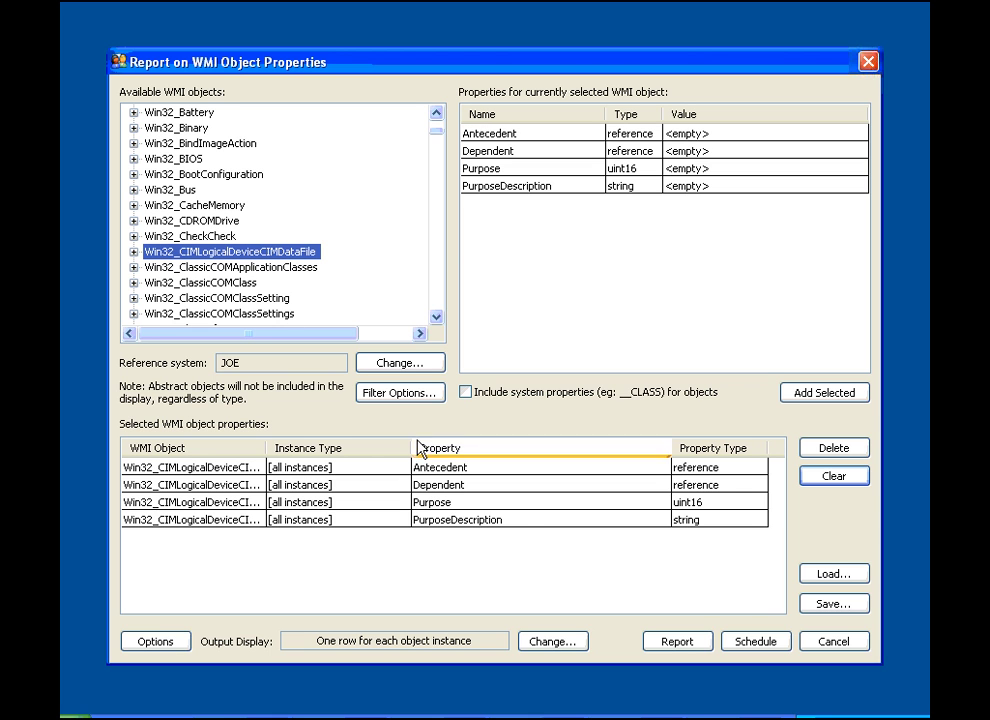
- Load the Logical Disk Space property set into the WMI report and check the WMI object filter settings without changing them
{"action": "left_click", "coordinate": [834, 579]}
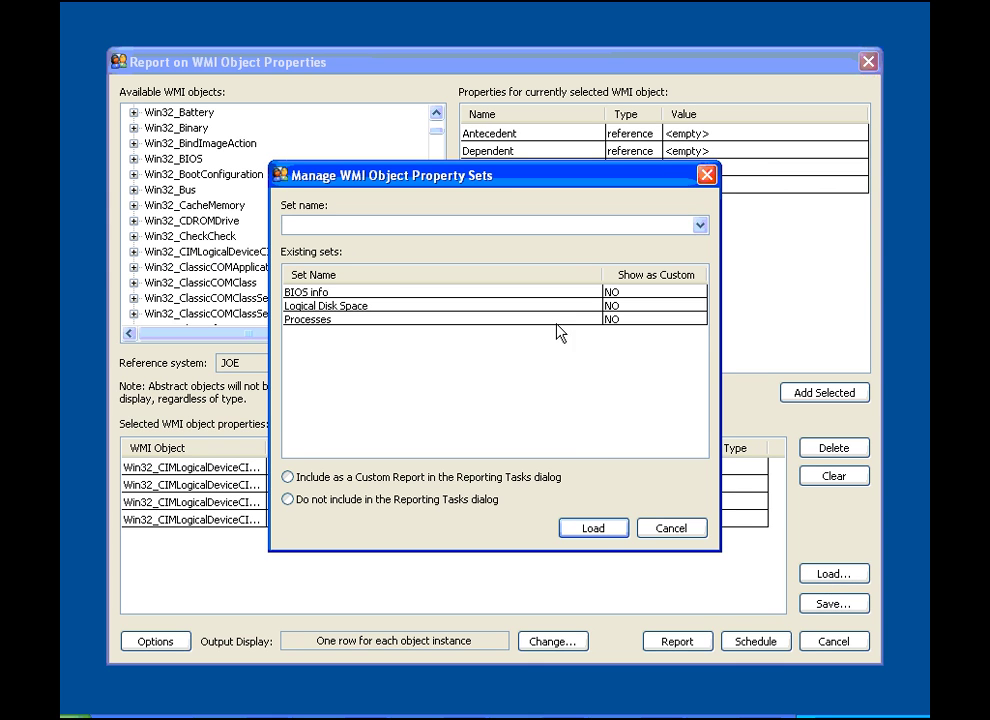
{"action": "left_click", "coordinate": [699, 227]}
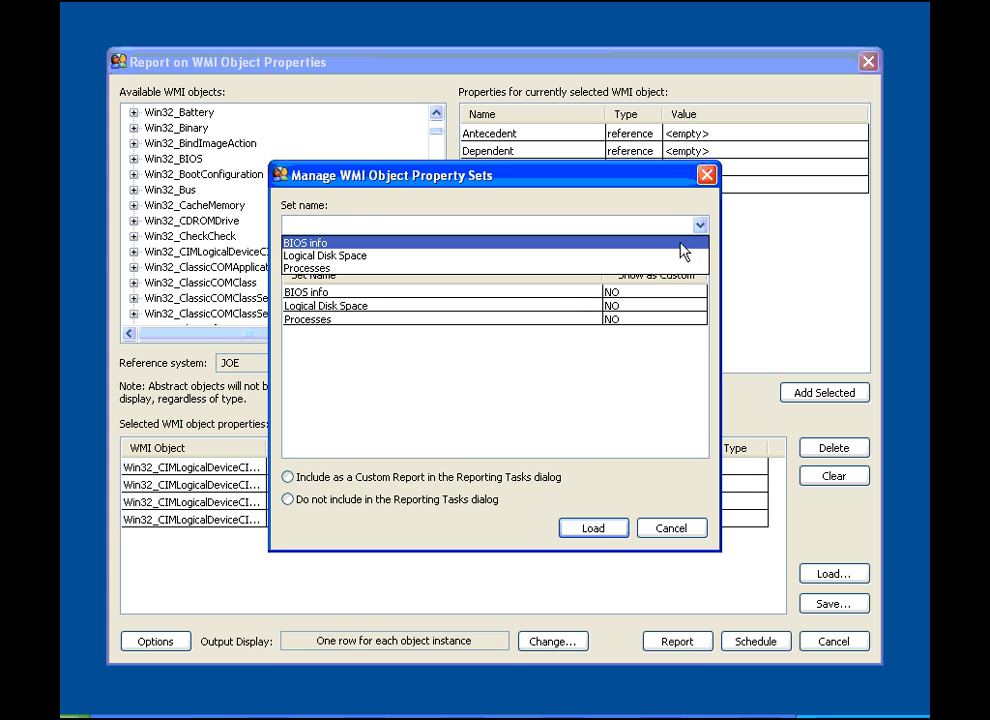
{"action": "left_click", "coordinate": [677, 256]}
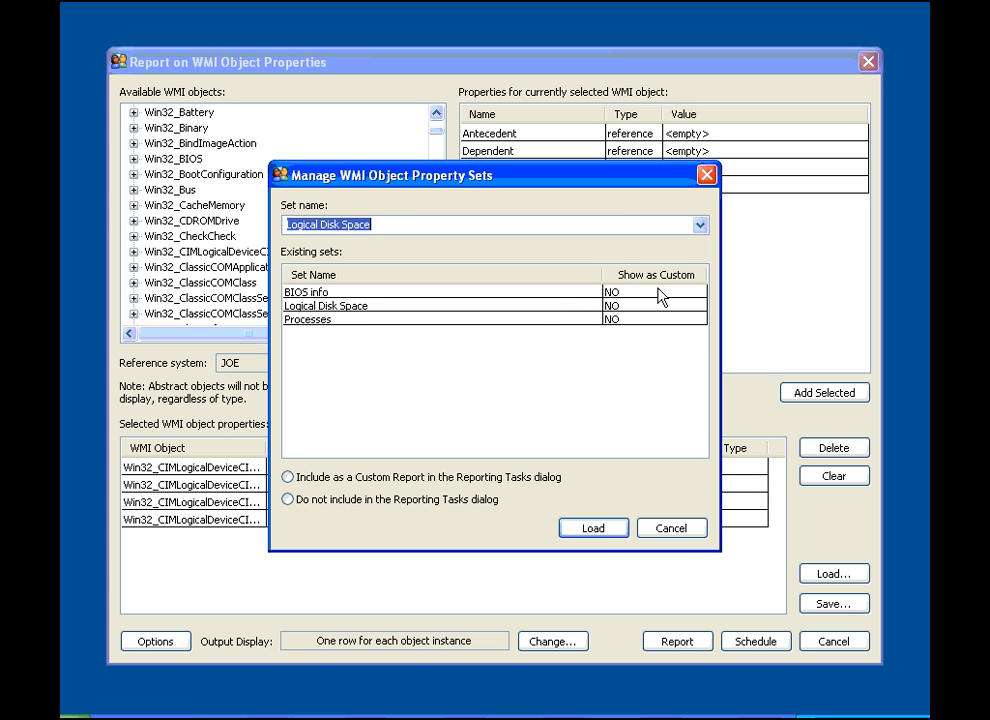
{"action": "left_click", "coordinate": [596, 530]}
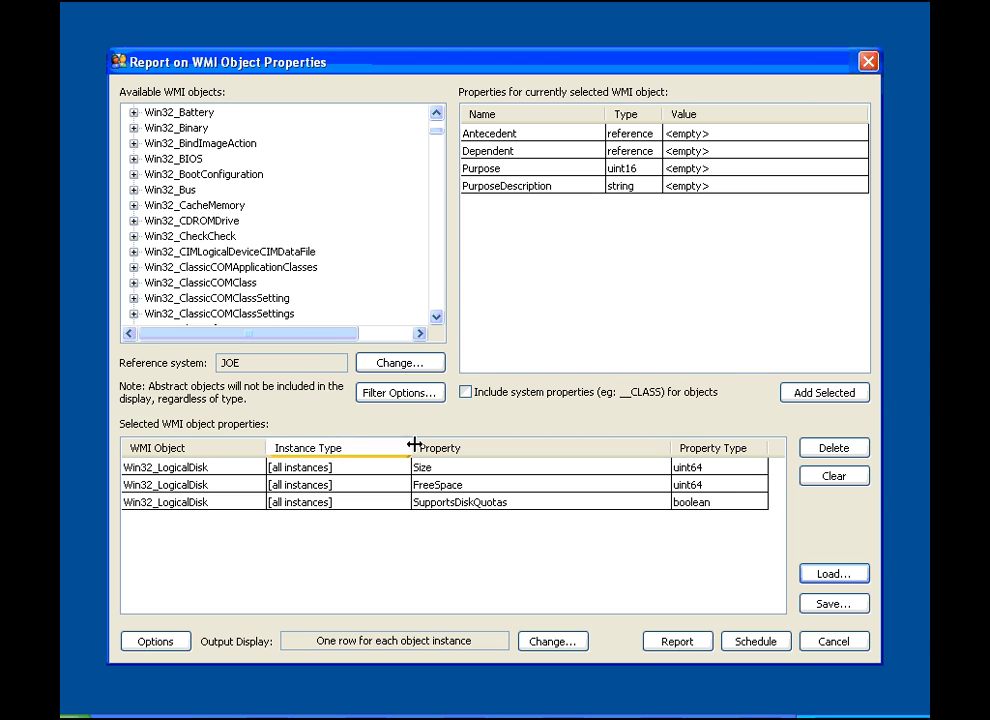
{"action": "left_click", "coordinate": [392, 397]}
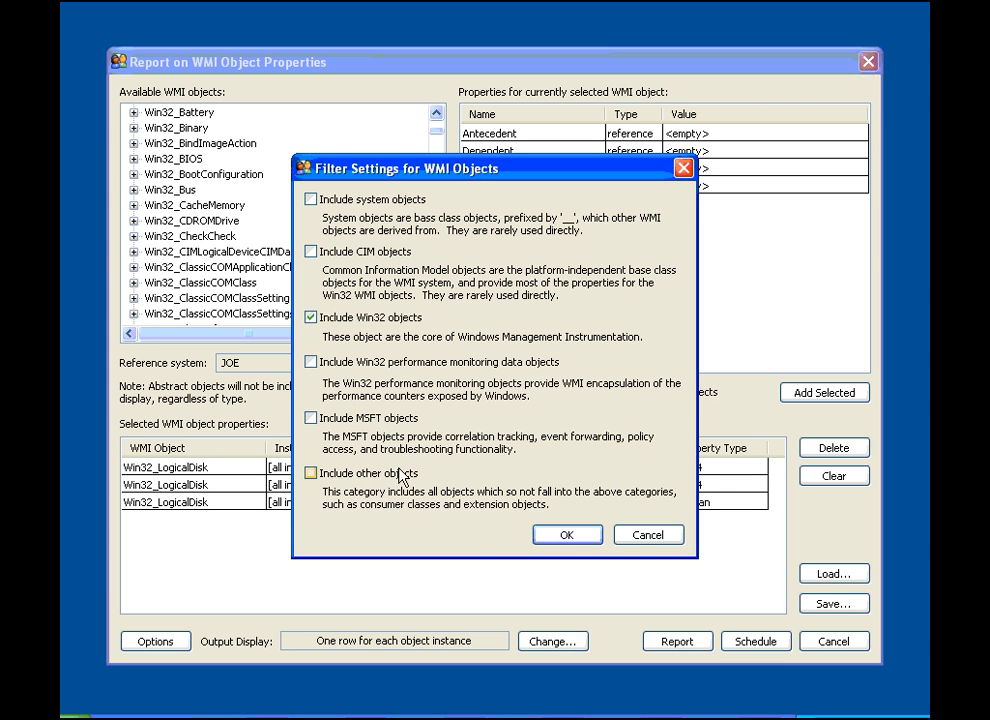
{"action": "left_click", "coordinate": [637, 539]}
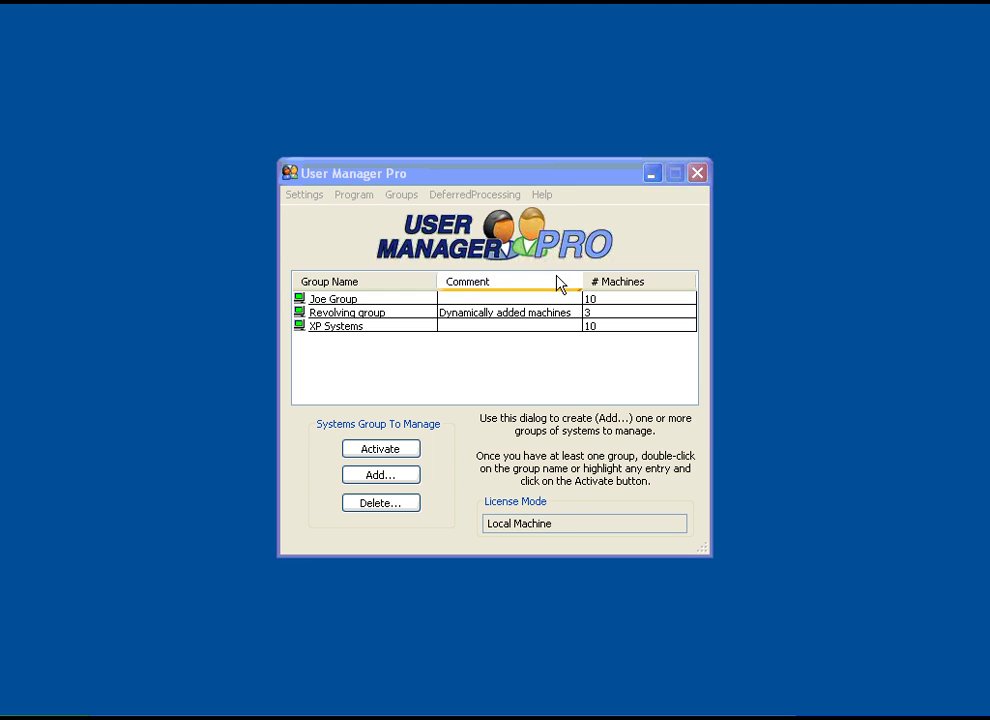
- Open the User Manager Pro help, browse its Managing Groups topics on simple groups and dynamic group memberships, and close it
{"action": "left_click", "coordinate": [541, 195]}
{"action": "left_click", "coordinate": [544, 215]}
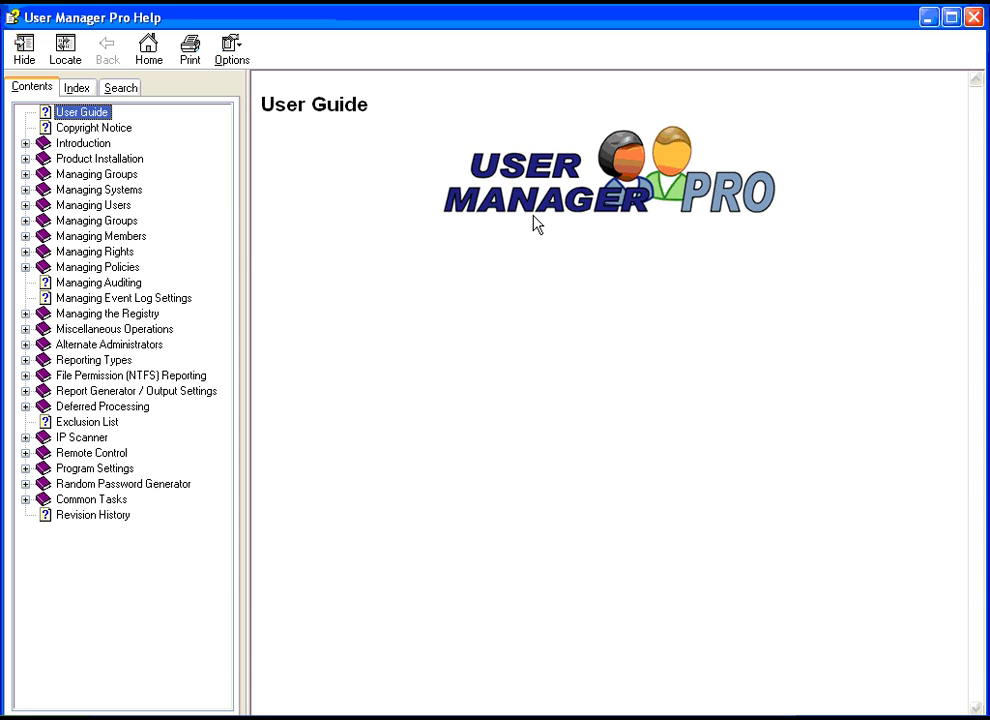
{"action": "left_click", "coordinate": [97, 175]}
{"action": "left_click", "coordinate": [105, 191]}
{"action": "left_click", "coordinate": [108, 205]}
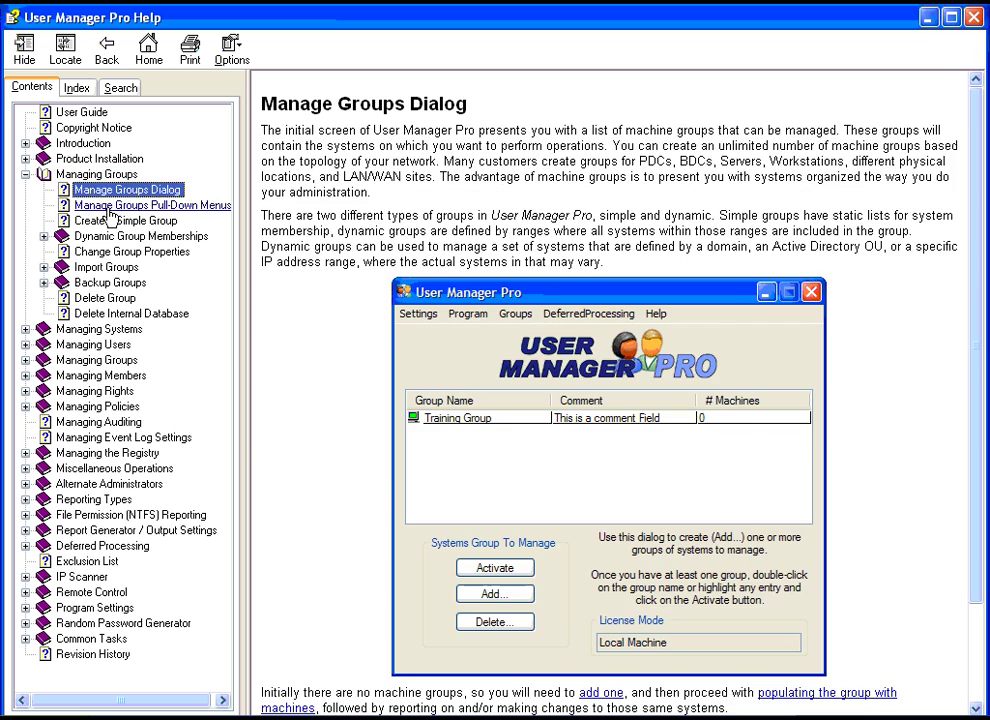
{"action": "left_click", "coordinate": [106, 221]}
{"action": "left_click", "coordinate": [110, 240]}
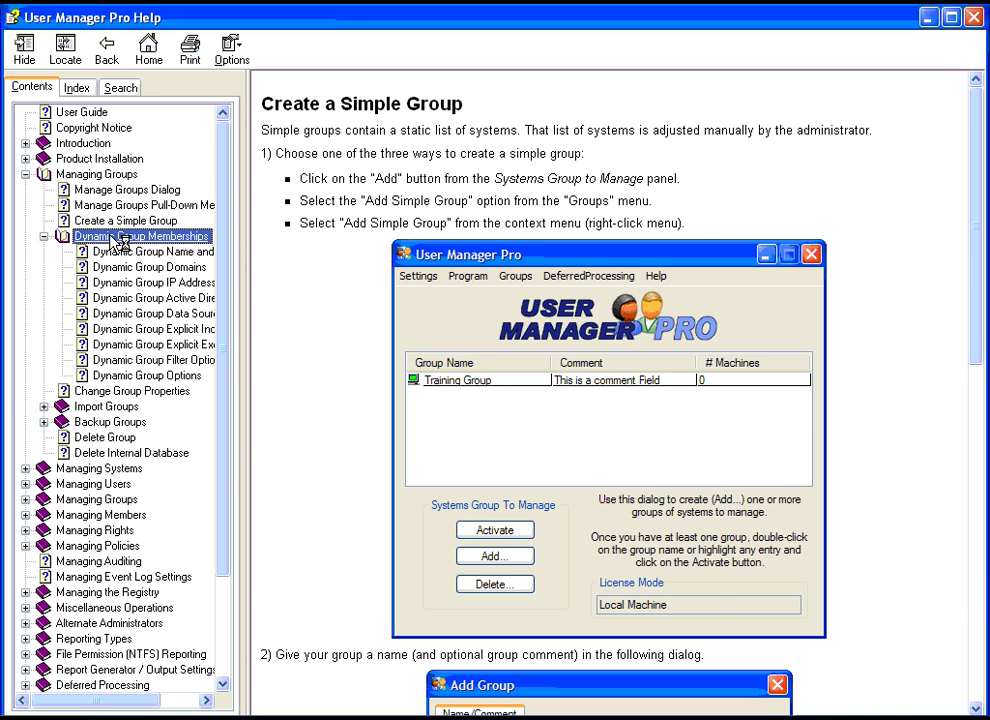
{"action": "left_click", "coordinate": [975, 18]}
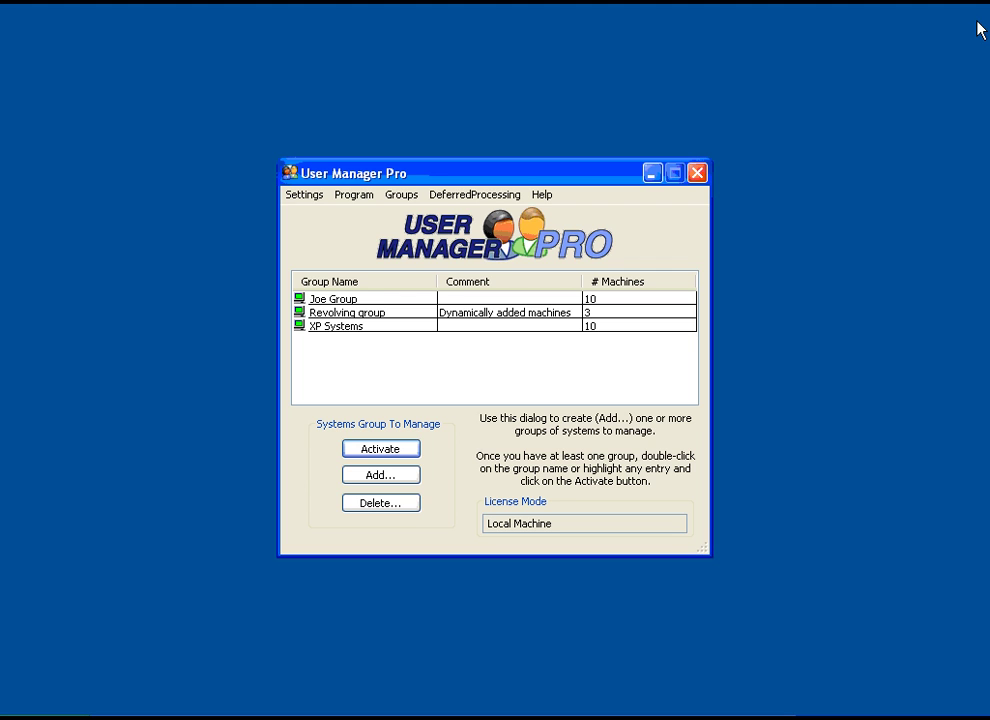